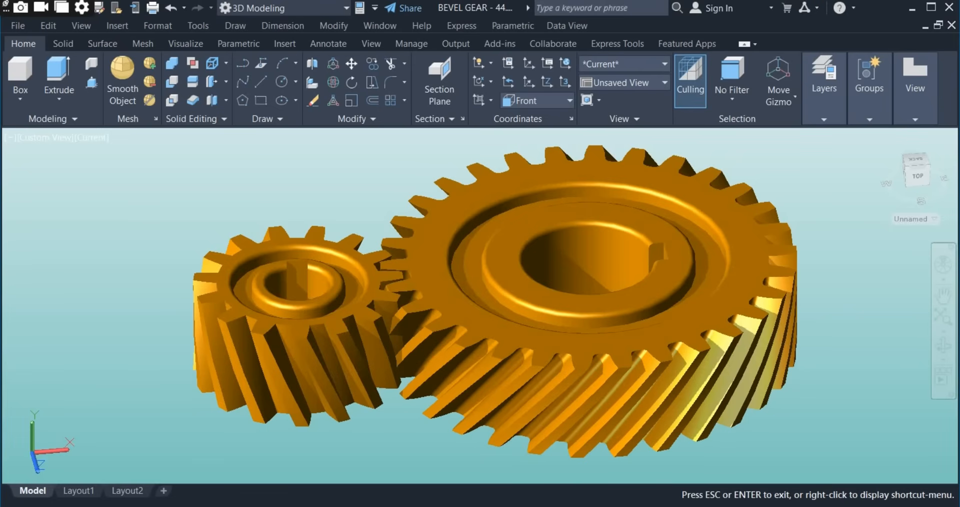
Leave the orbit view of the bevel gear model and switch to the SPIRAL GEAR drawing
key(Escape)
click(555, 495)
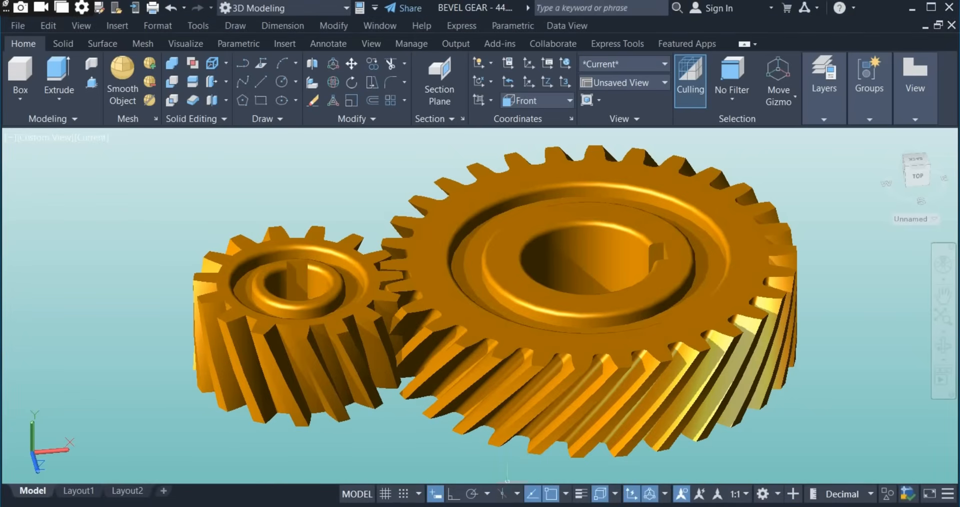
click(551, 458)
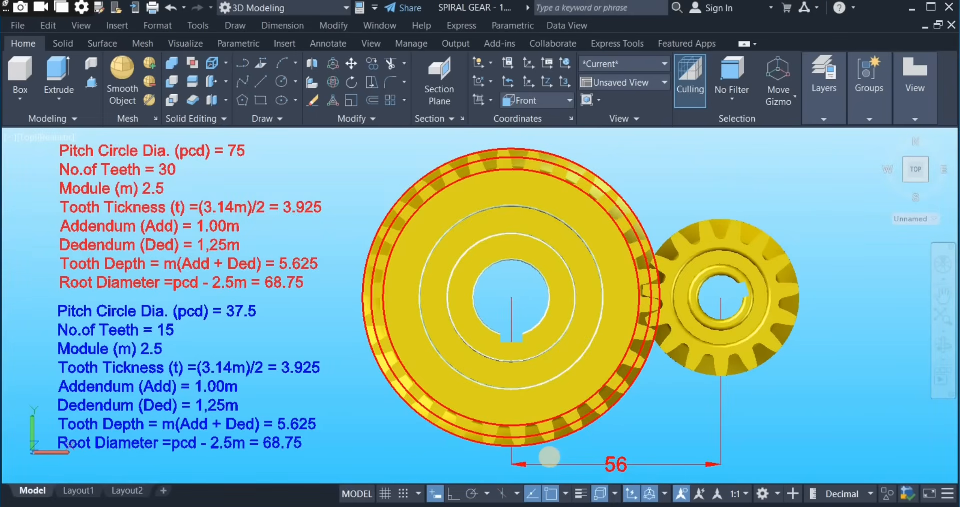
Examine the large spiral gear's reference circles and body against the listed gear parameters
click(479, 332)
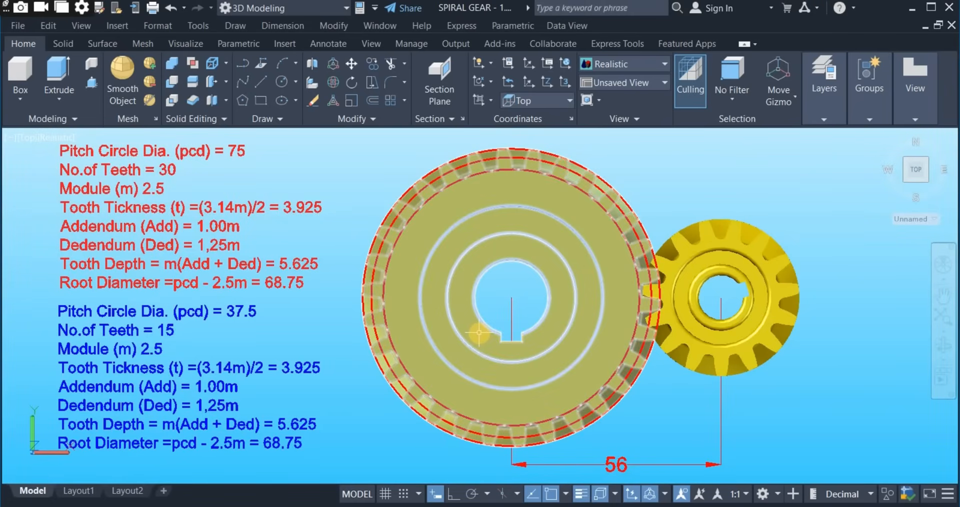
key(Escape)
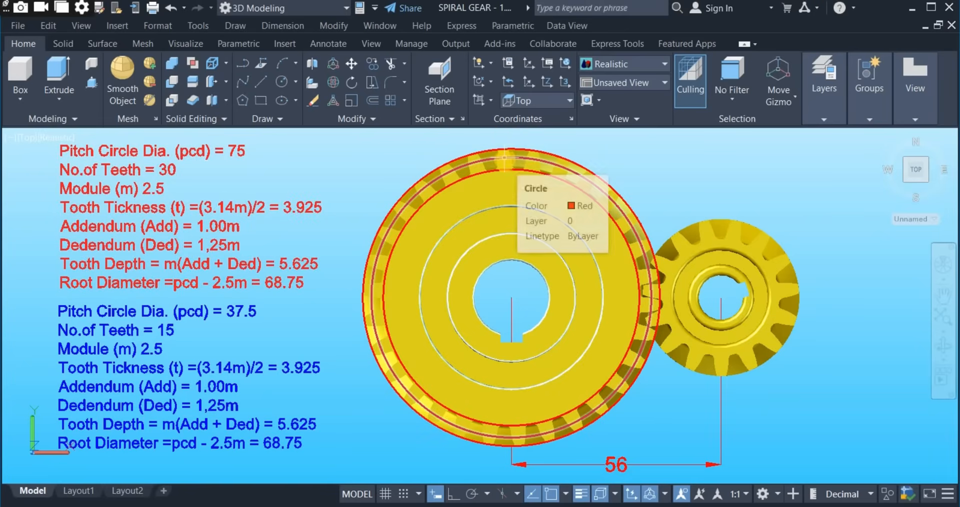
click(508, 159)
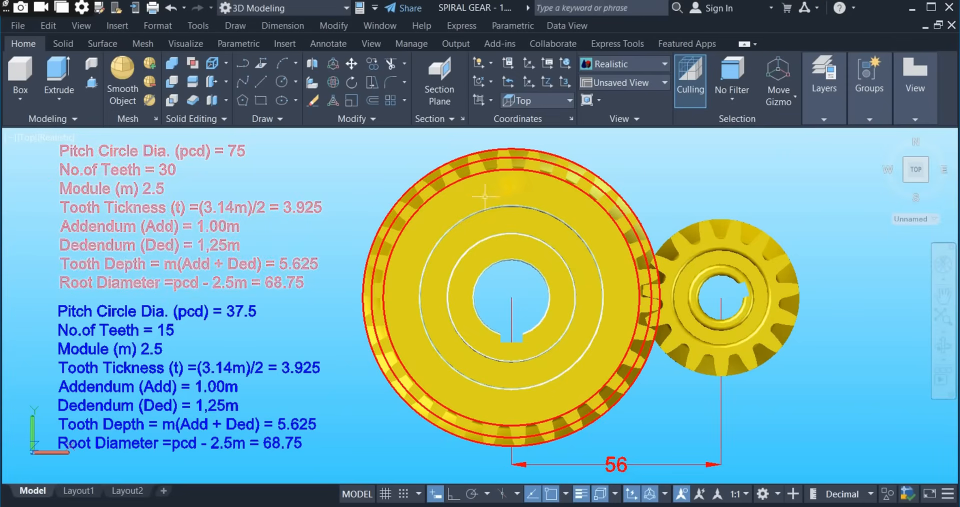
click(518, 173)
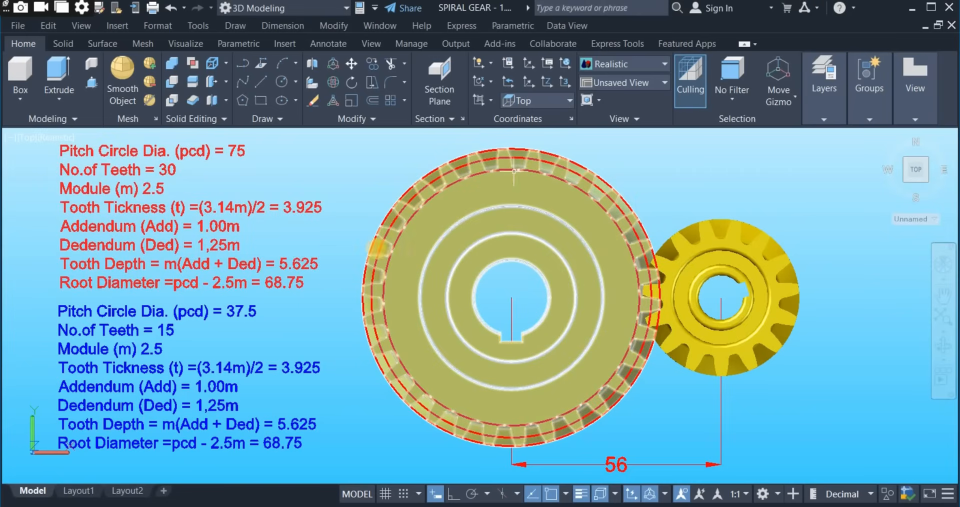
key(Escape)
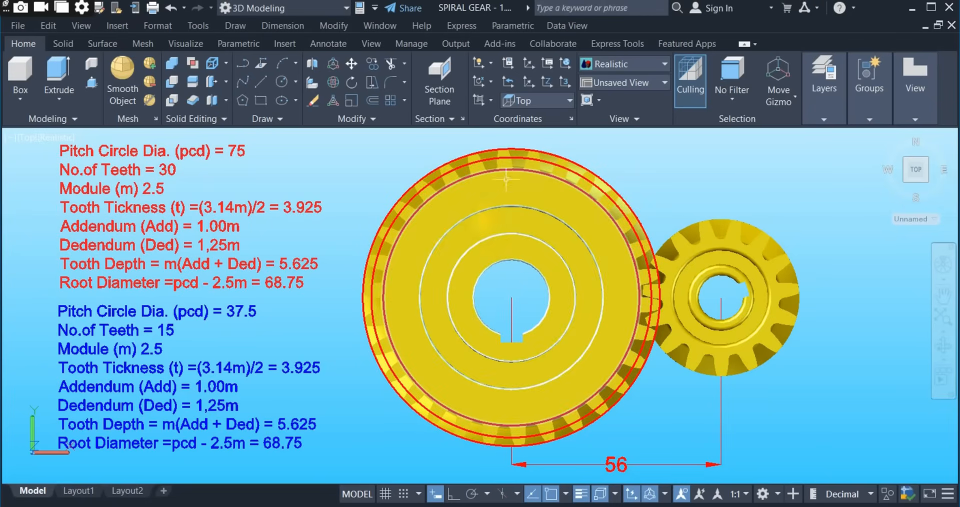
click(464, 297)
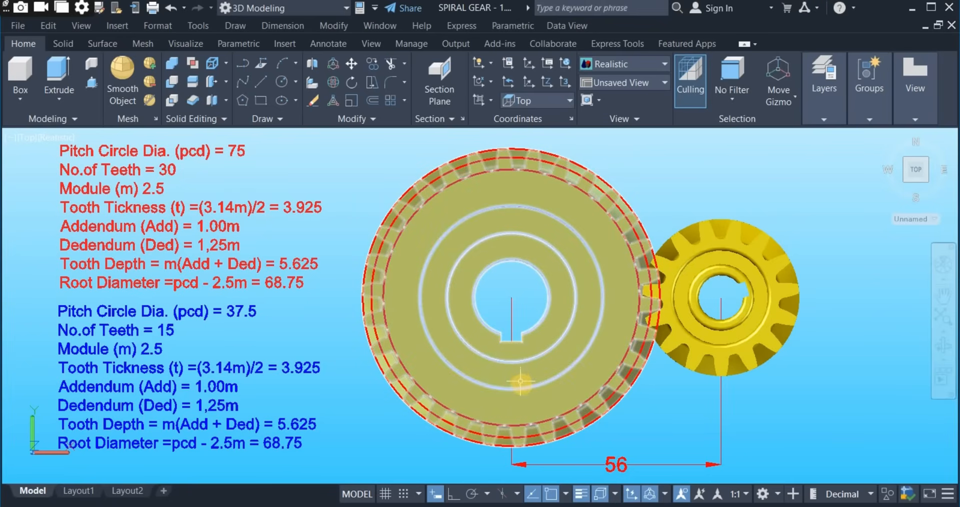
key(Escape)
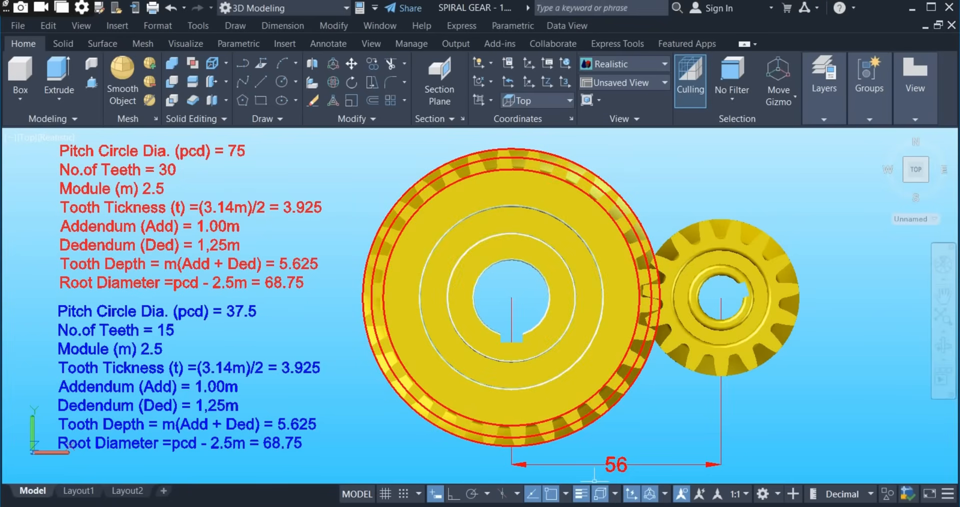
Switch to Drawing2 and set the drawing units' length precision to 0
click(692, 461)
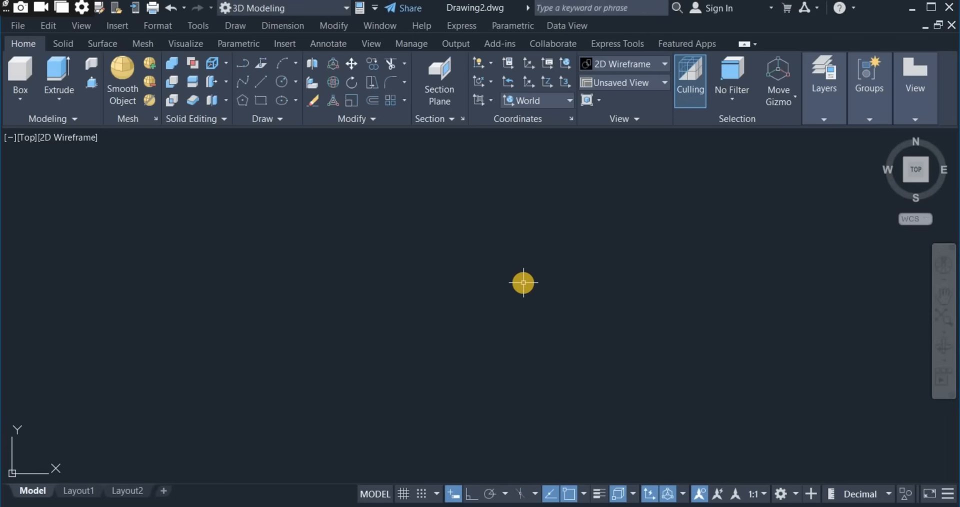
text(u)
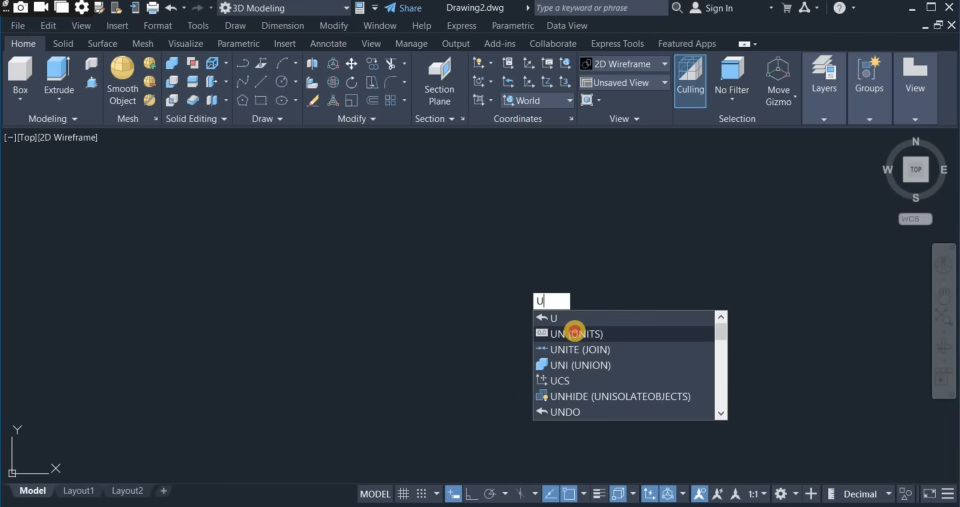
click(576, 333)
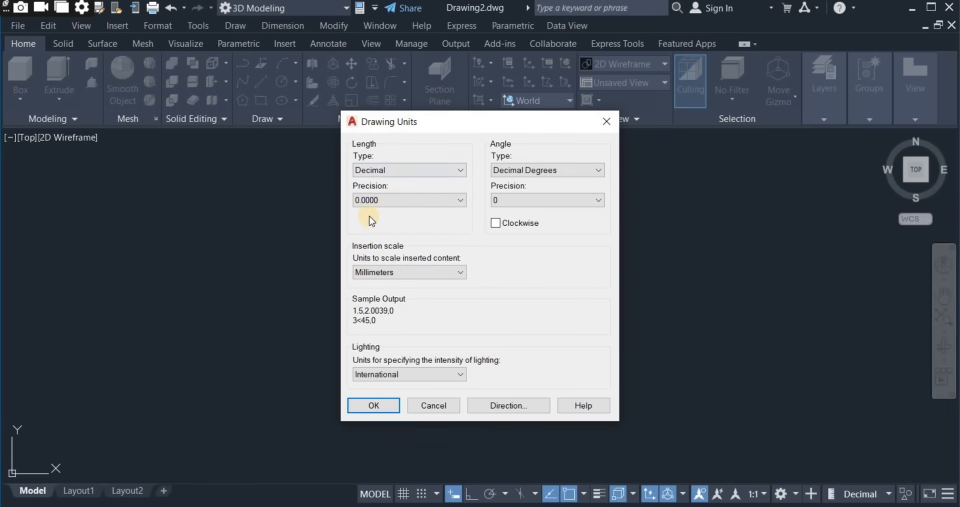
click(400, 202)
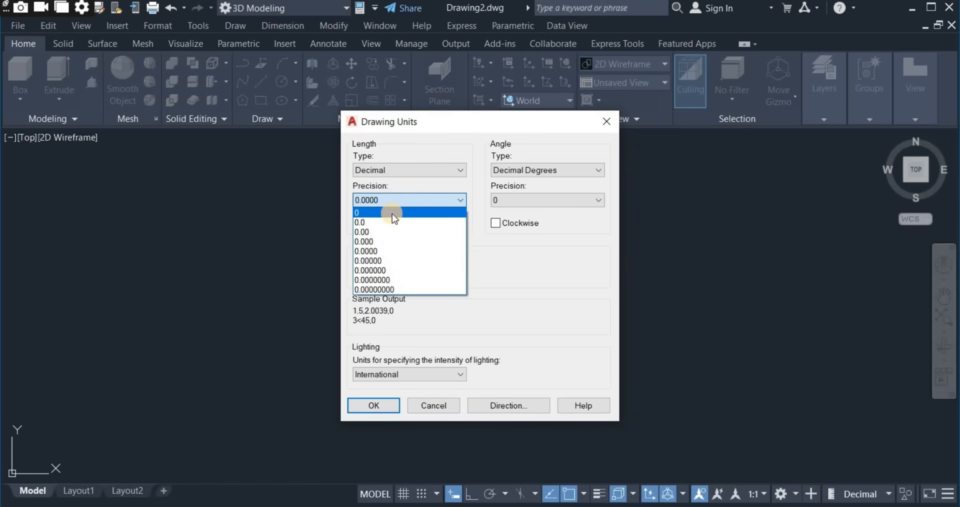
click(392, 214)
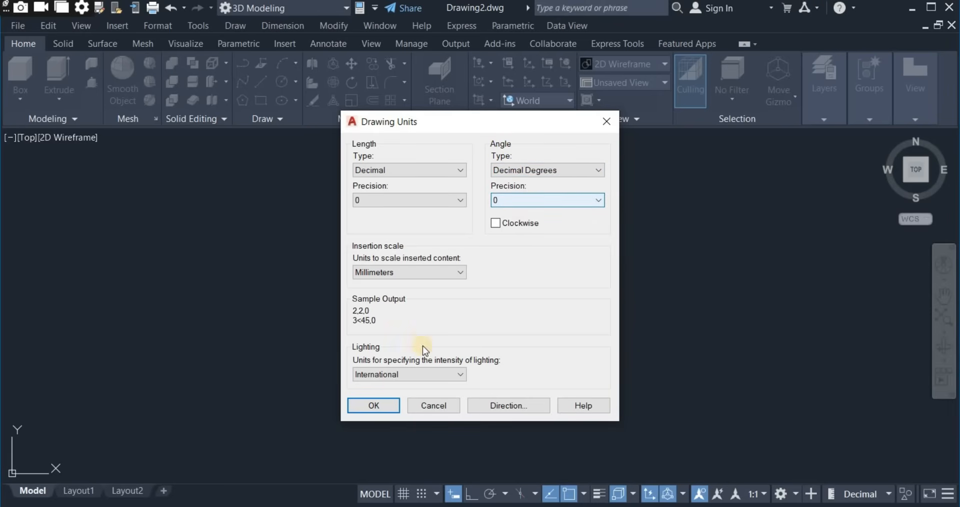
click(377, 409)
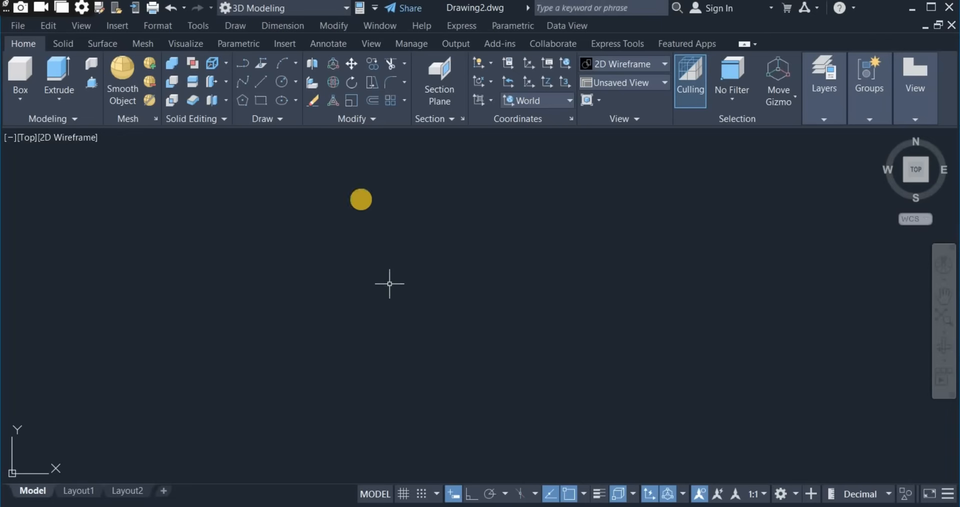
Choose the 3D Modeling workspace for the new drawing
click(349, 10)
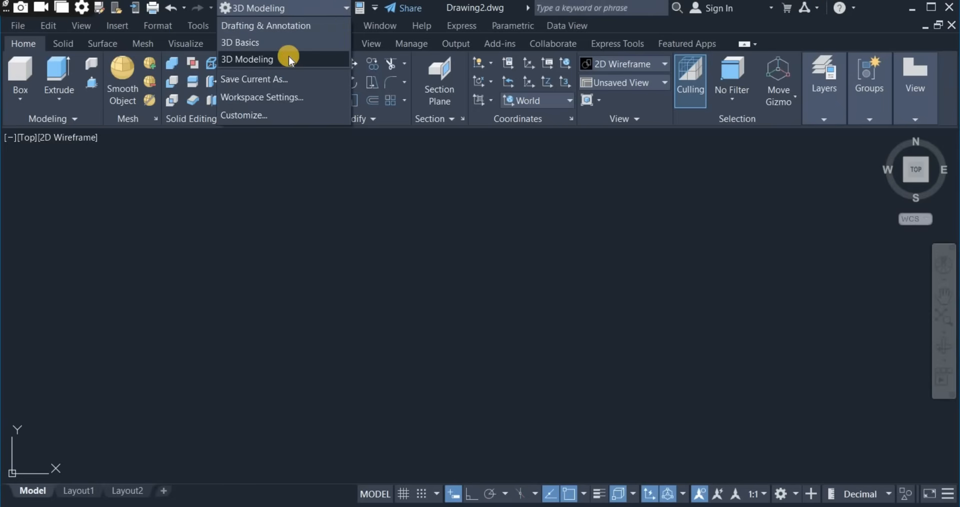
click(289, 59)
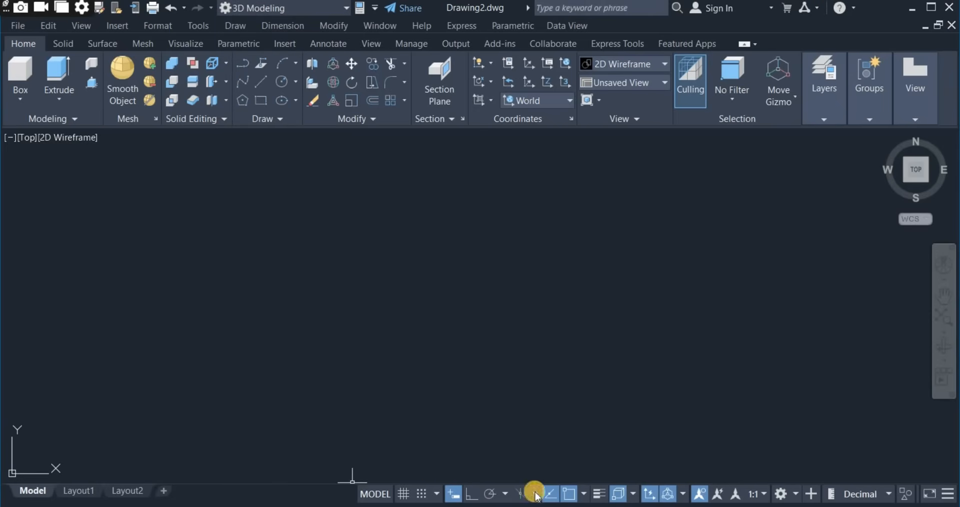
click(782, 495)
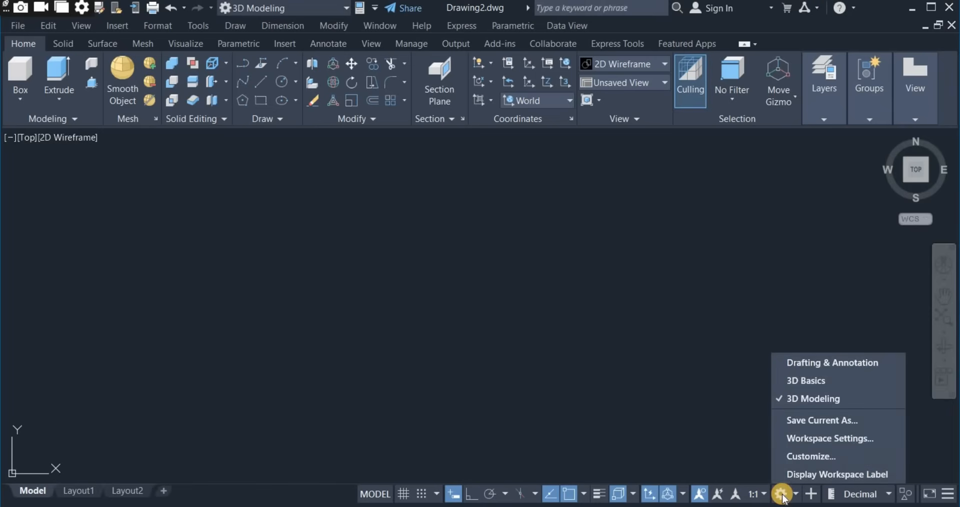
click(820, 400)
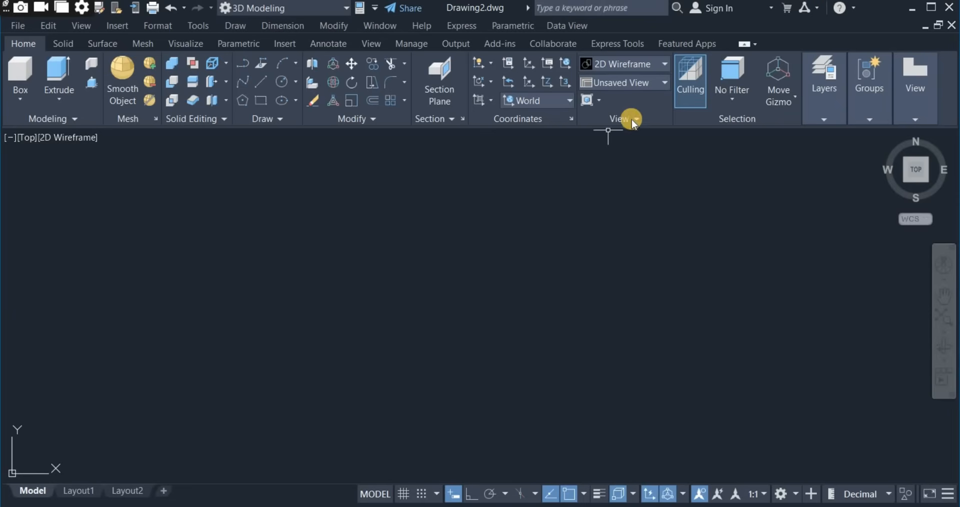
Set the drawing's view to Top
click(626, 86)
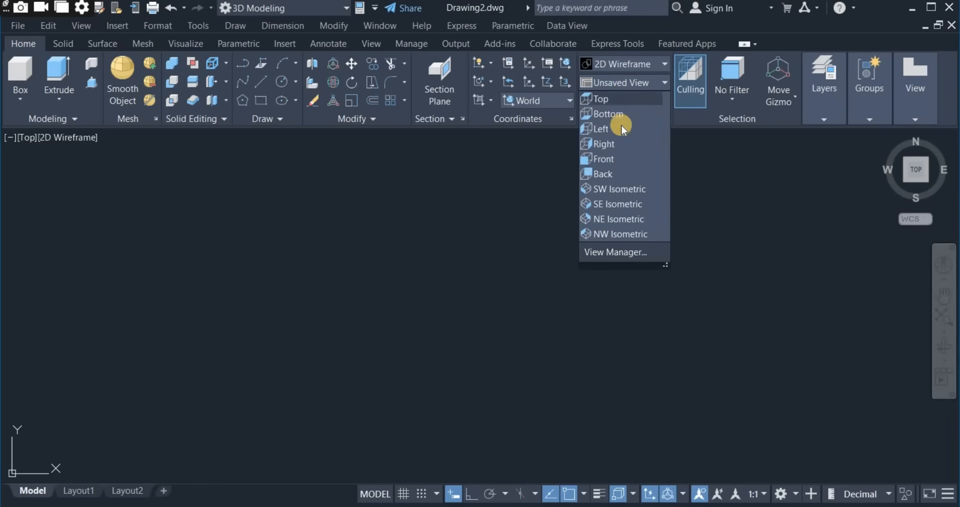
click(617, 97)
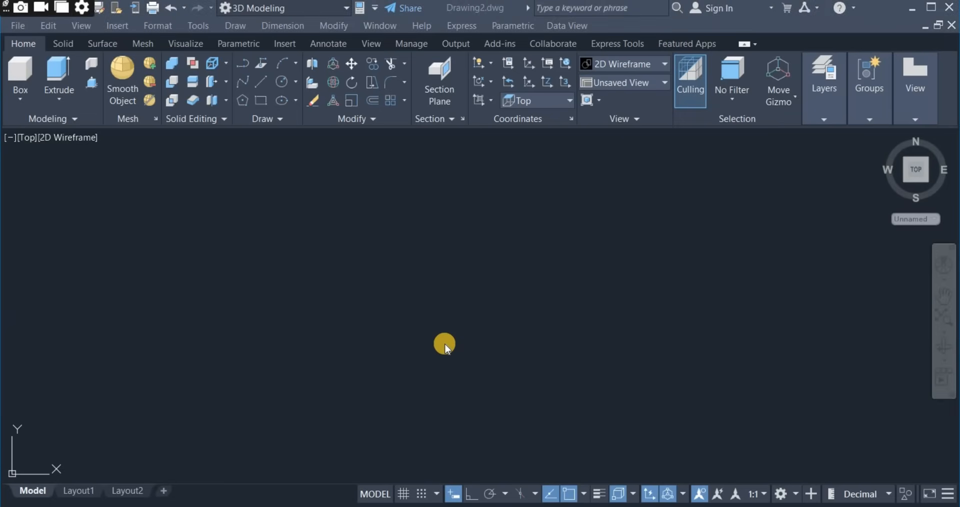
click(445, 344)
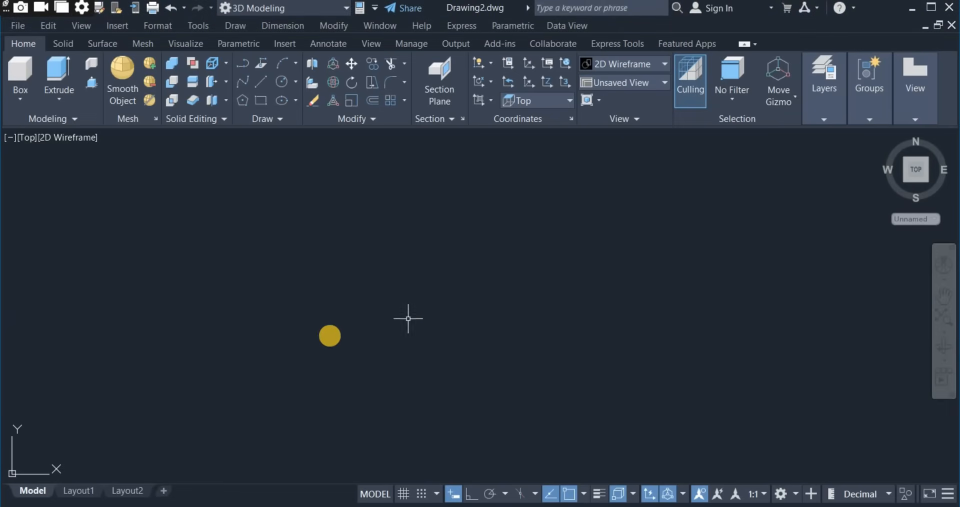
Draw the gear's root circle with a diameter of 68.75 near the middle of the drawing area
click(281, 83)
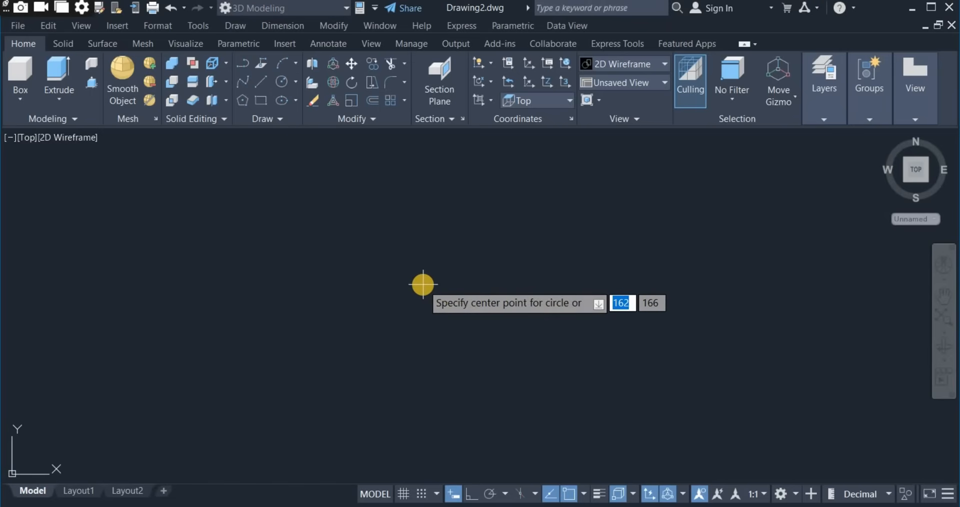
click(424, 284)
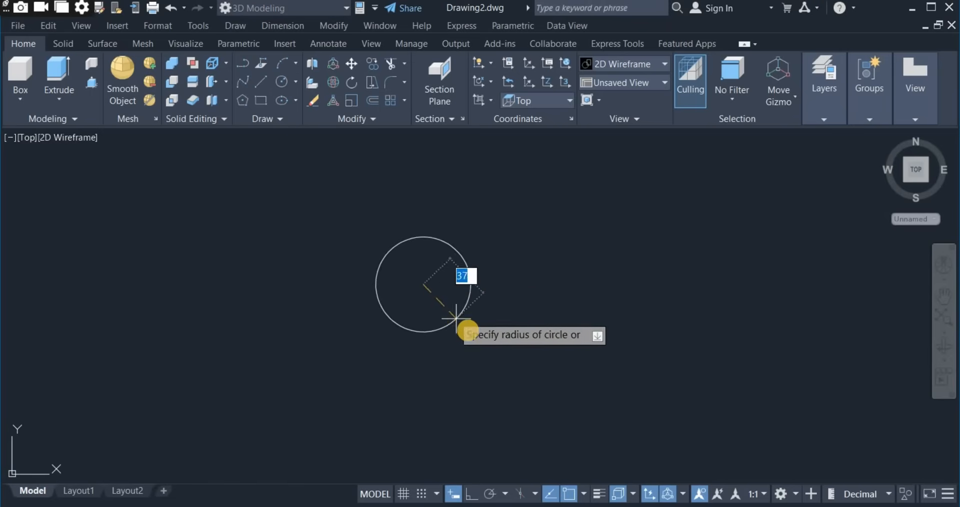
right_click(475, 359)
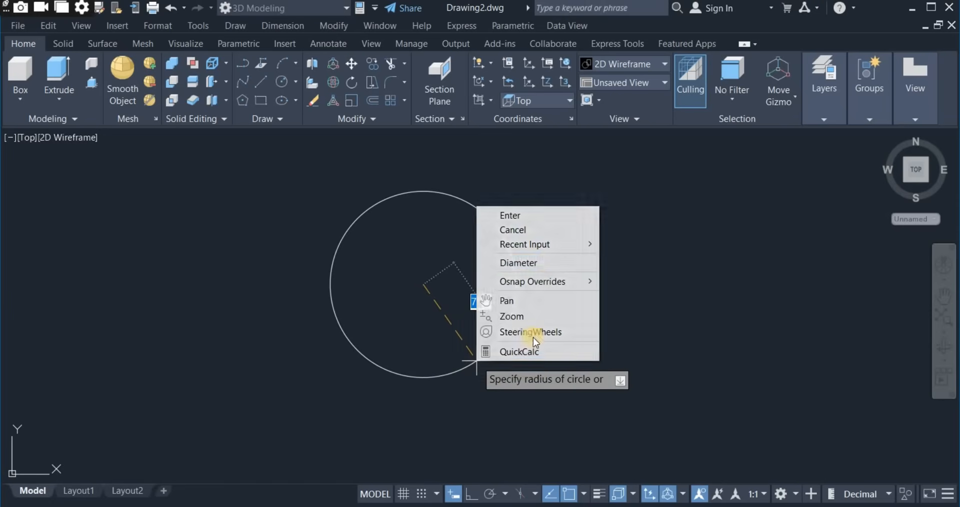
click(549, 261)
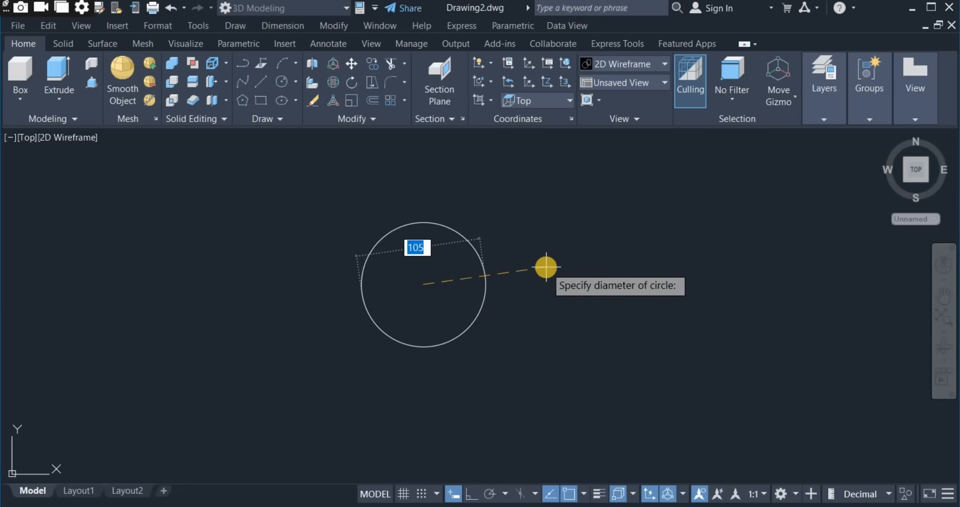
text(68.)
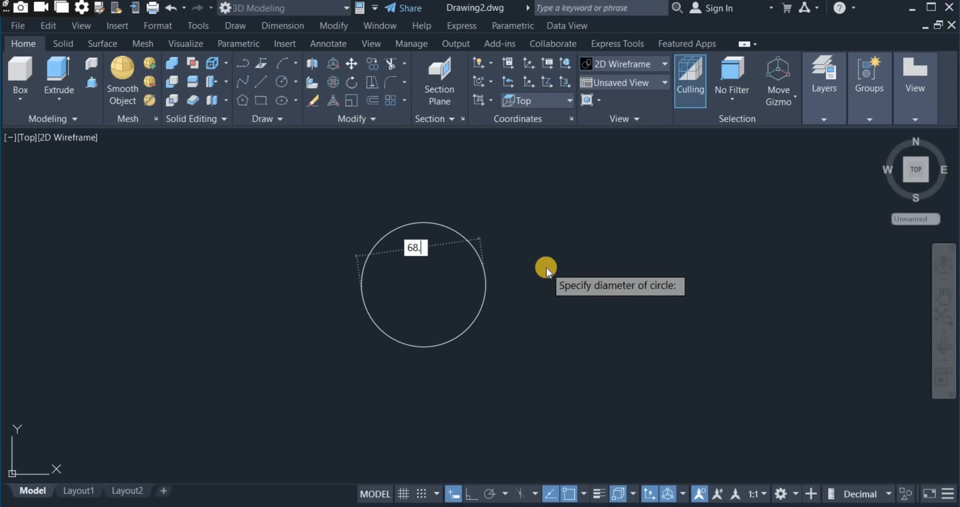
text(75)
key(Return)
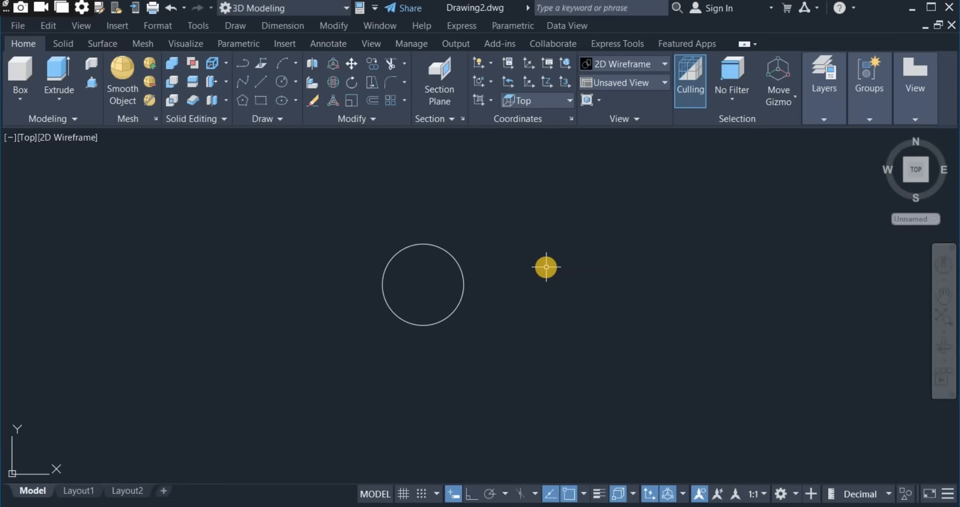
Draw a tooth rectangle 3.925 wide and 5.6 high, to the right of the root circle
scroll(426, 277, up, 3)
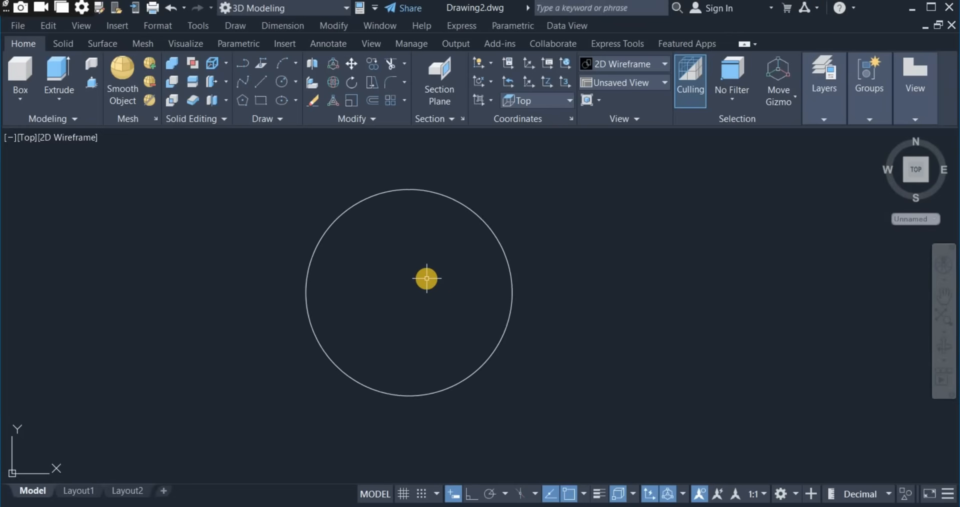
middle_drag(426, 278, 447, 297)
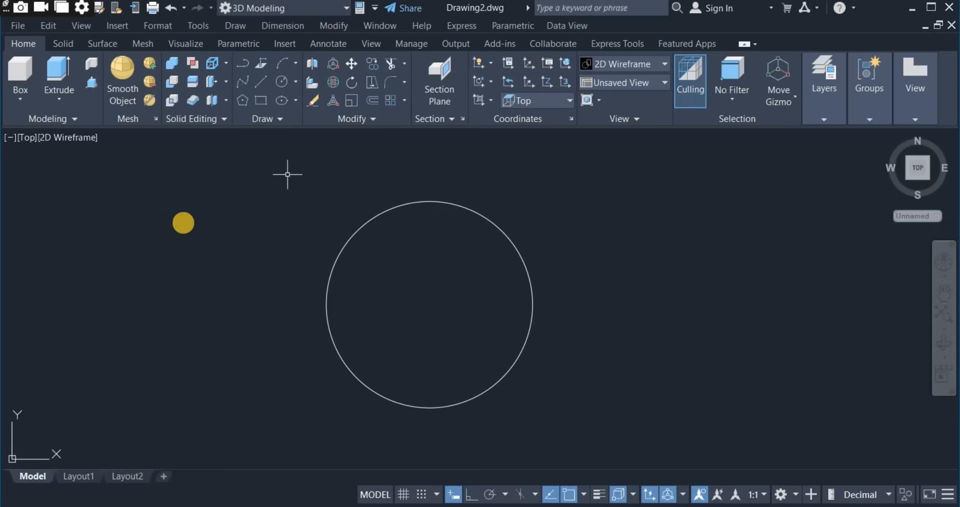
click(261, 100)
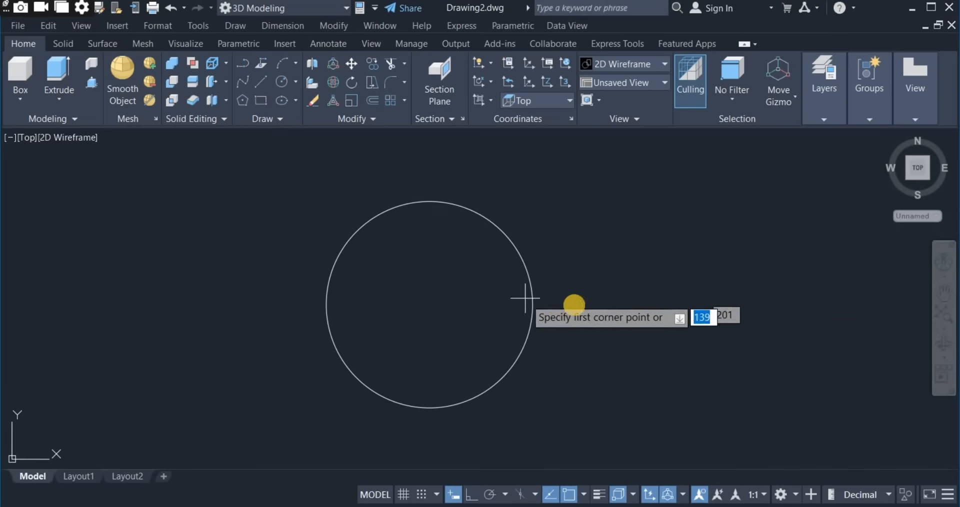
click(654, 325)
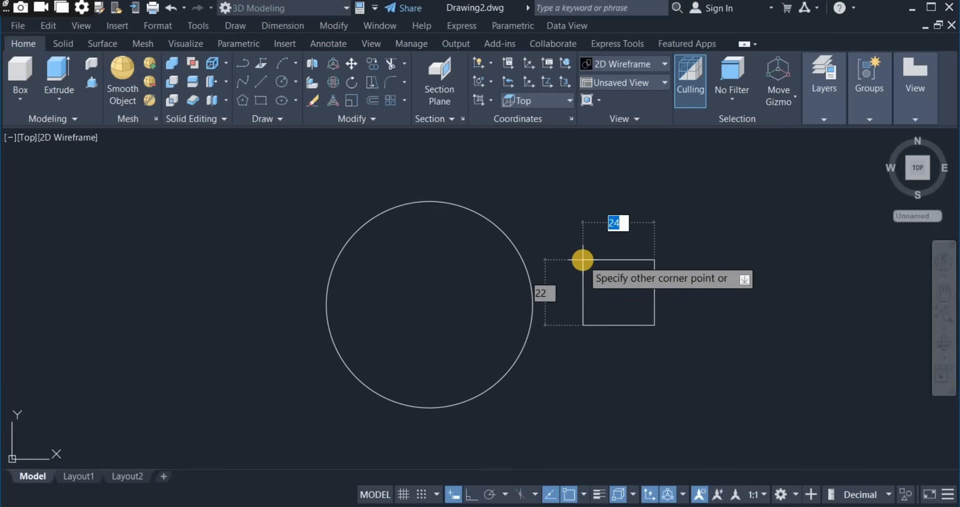
text(3.925)
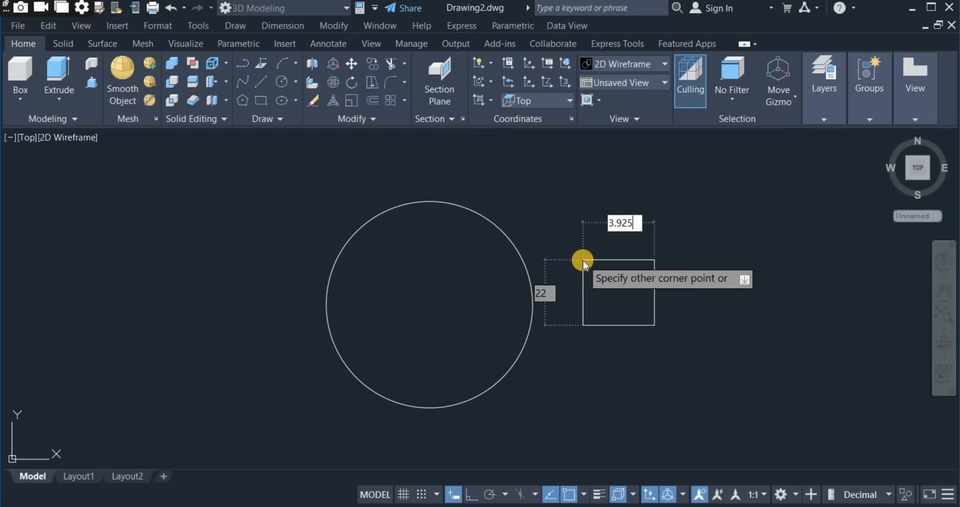
key(Tab)
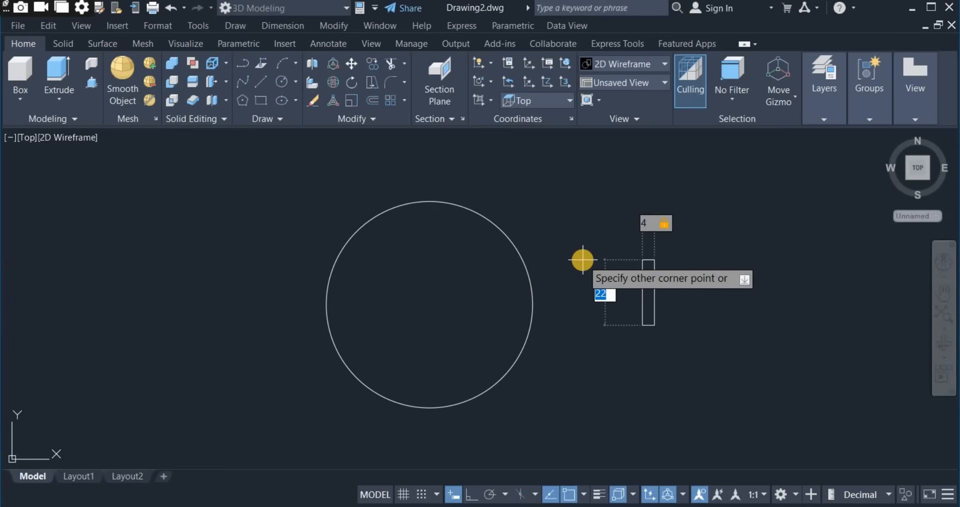
text(5.6)
key(Return)
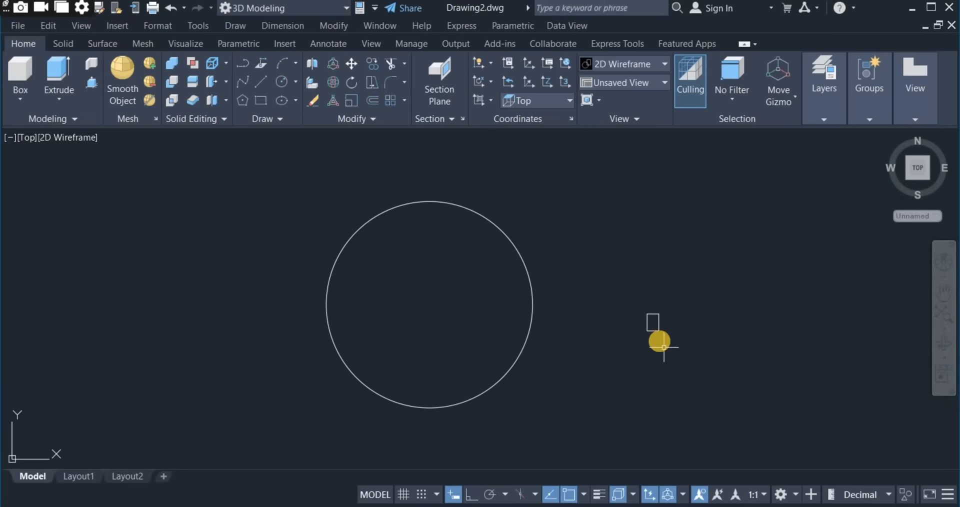
Draw a horizontal line 2 units long just above the tooth rectangle, with Ortho mode turned on
scroll(660, 338, up, 5)
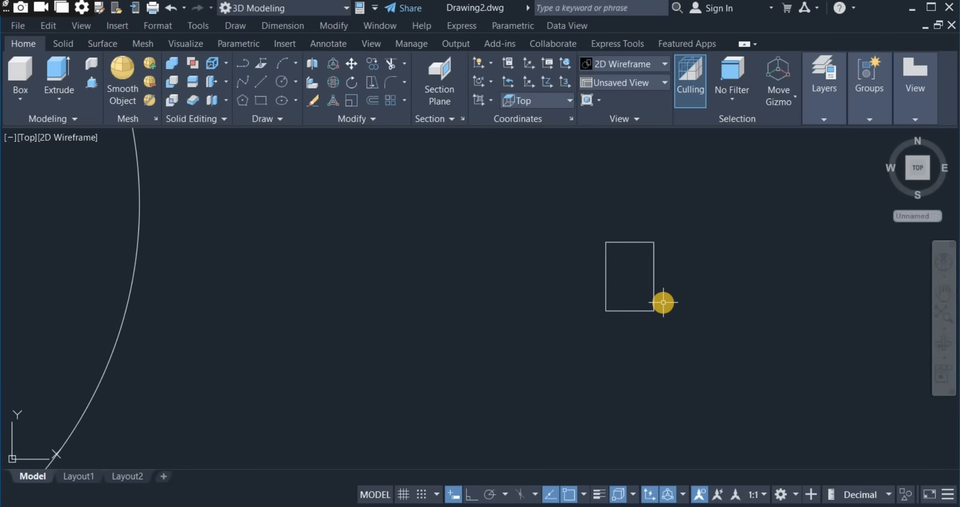
middle_drag(663, 302, 463, 300)
right_click(483, 243)
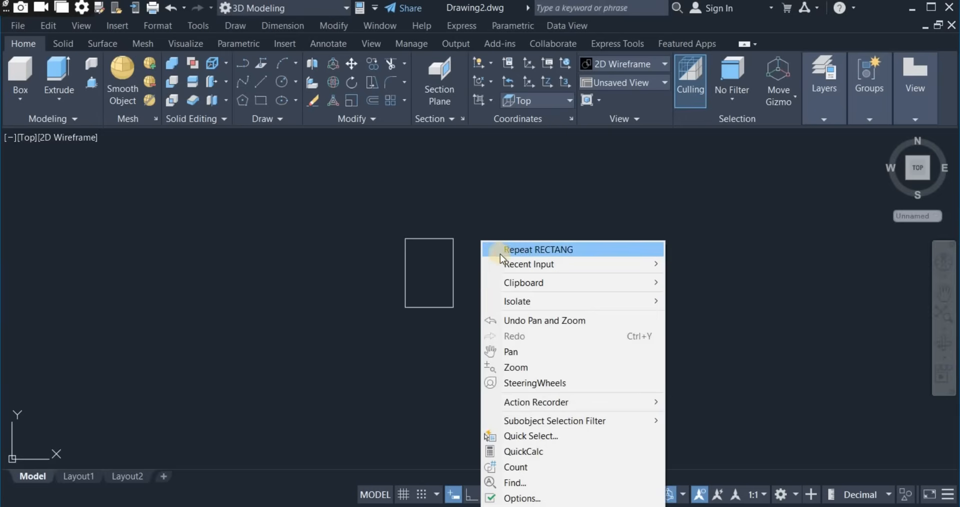
click(502, 225)
click(504, 228)
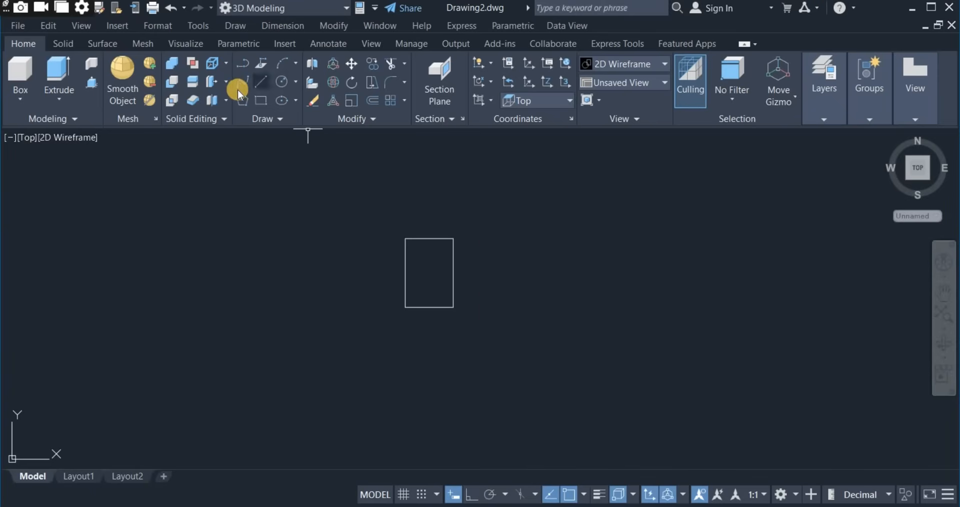
click(258, 88)
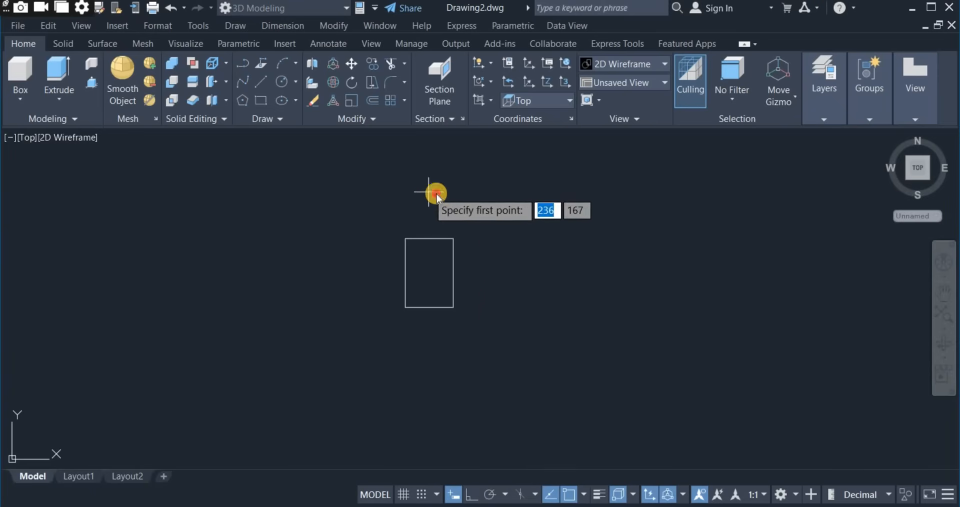
click(429, 191)
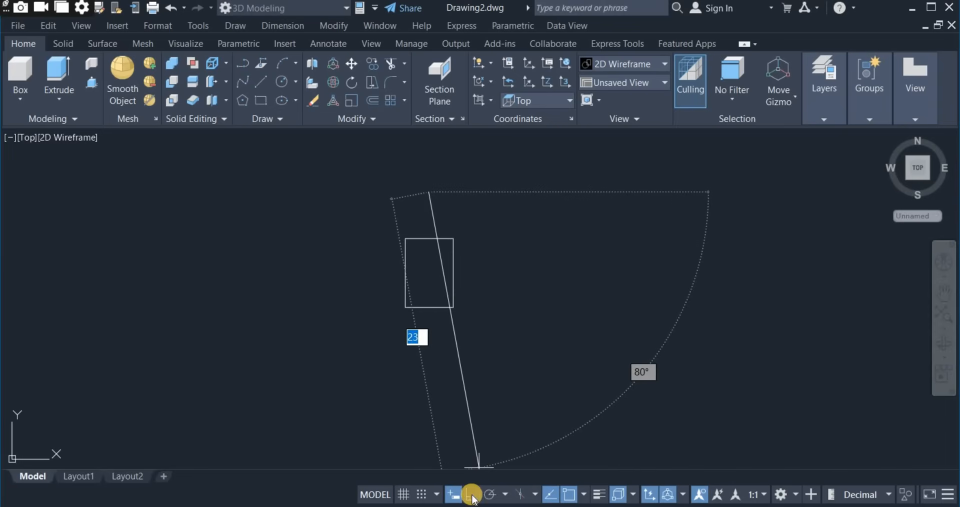
click(471, 495)
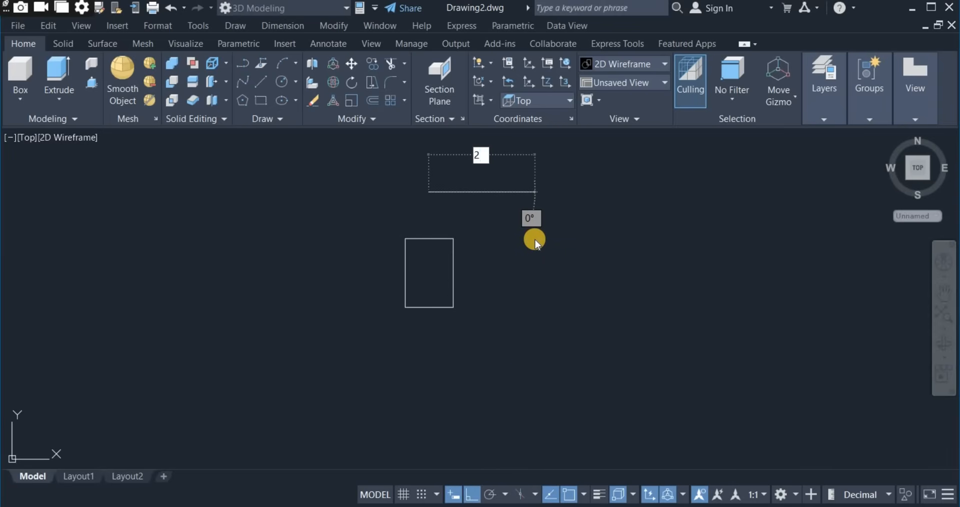
text(7)
key(Return)
text(5)
right_click(509, 259)
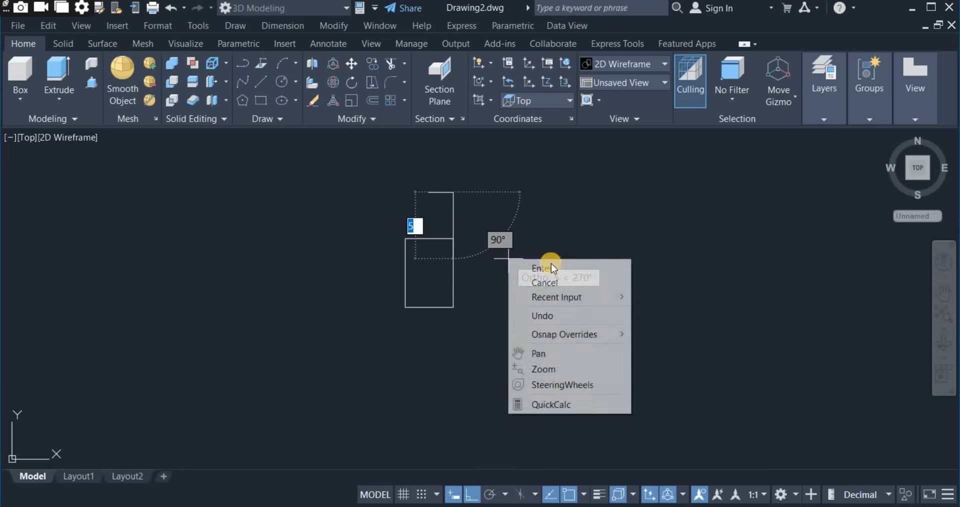
click(554, 268)
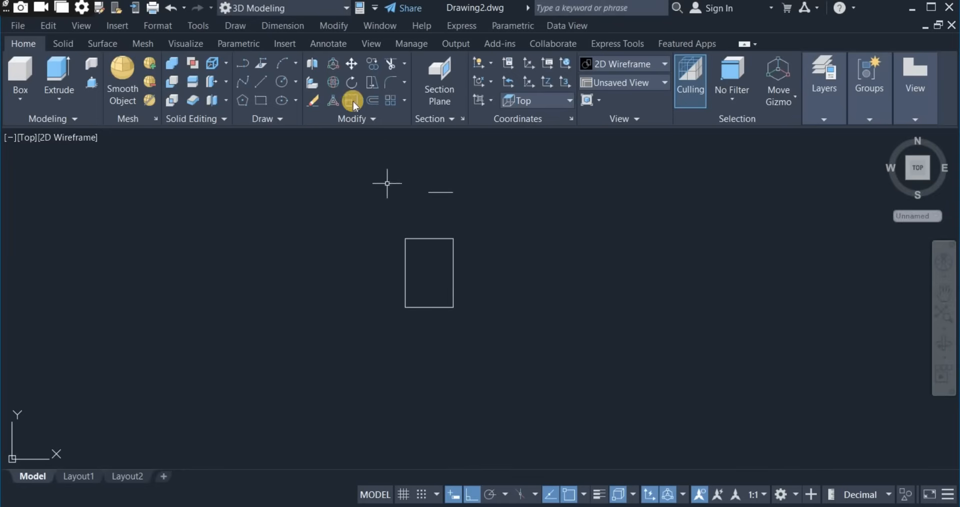
Move the short line by its midpoint onto the midpoint of the tooth rectangle's top edge
click(353, 64)
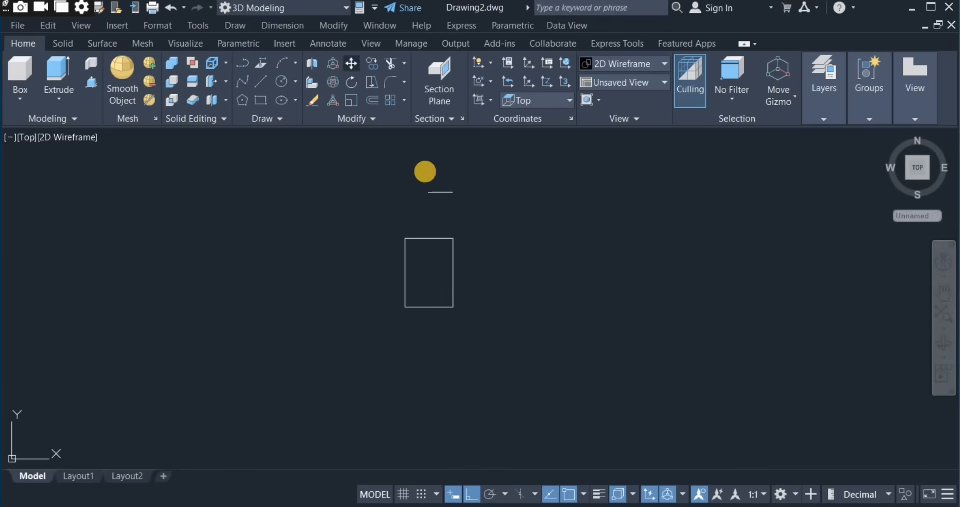
click(446, 191)
key(Return)
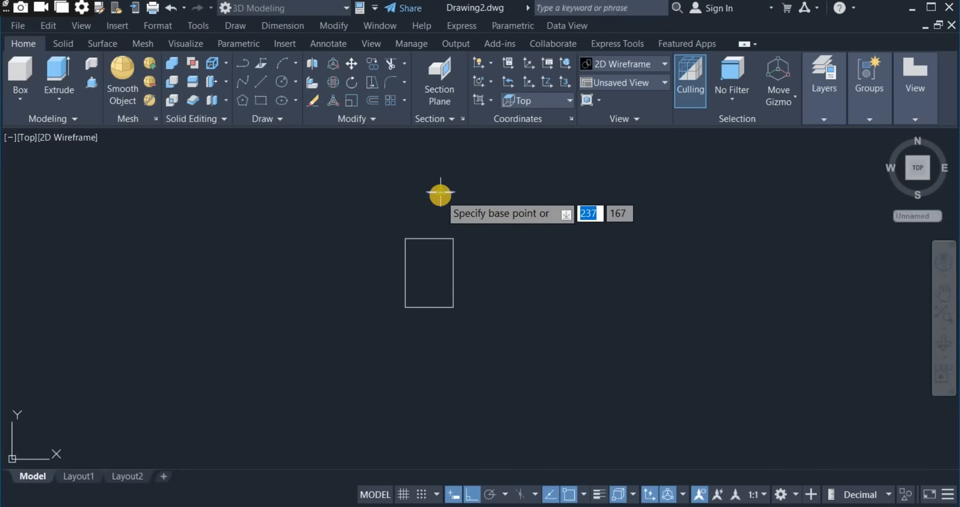
click(441, 192)
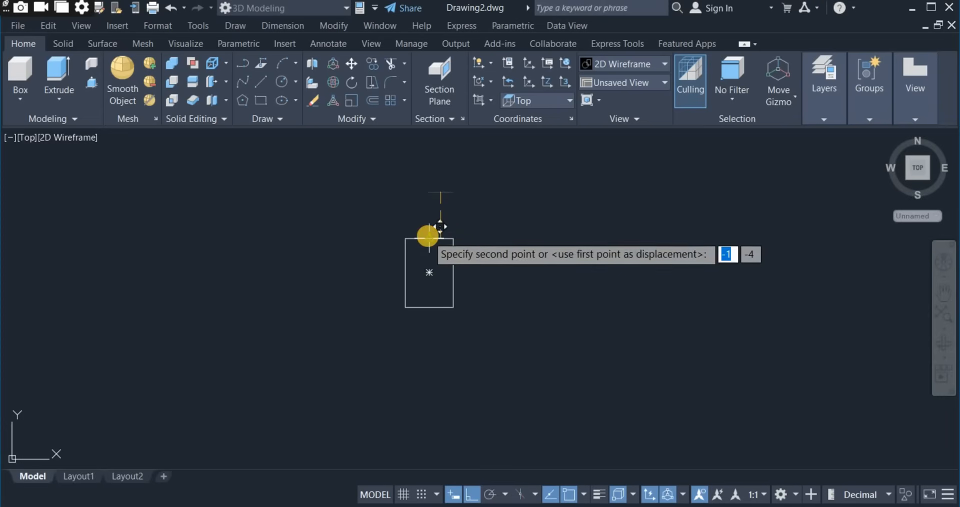
click(429, 238)
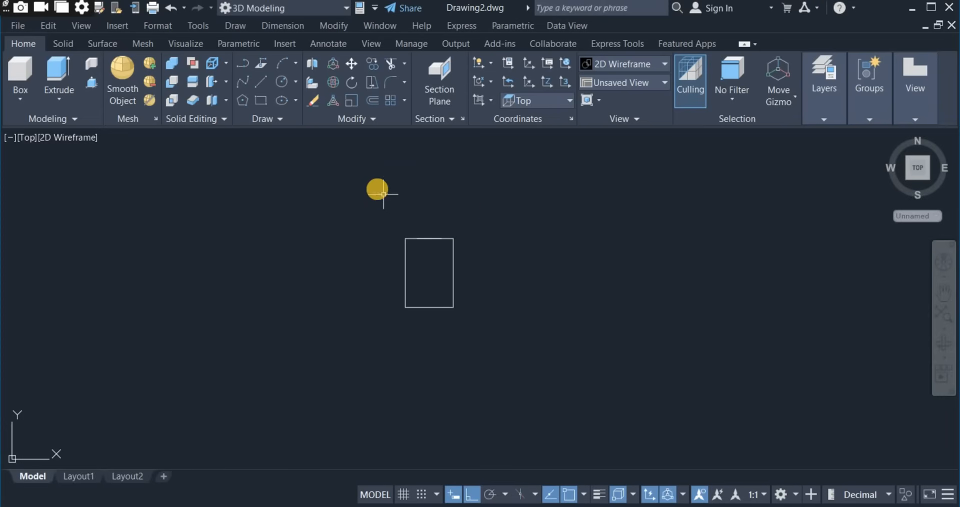
With Ortho off, draw a Start, End, Direction arc from the short line's left end to the rectangle's lower-left corner, direction about 115°, bulging outward
click(295, 65)
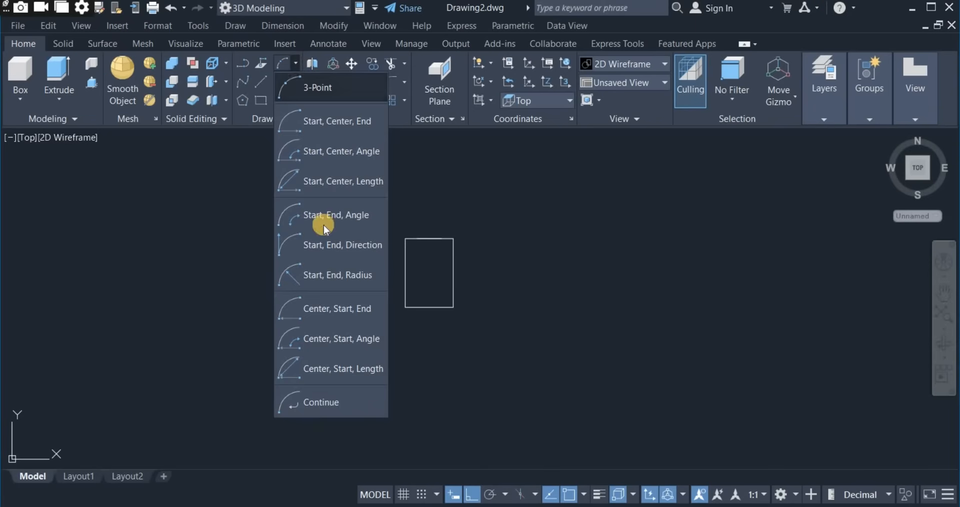
click(330, 245)
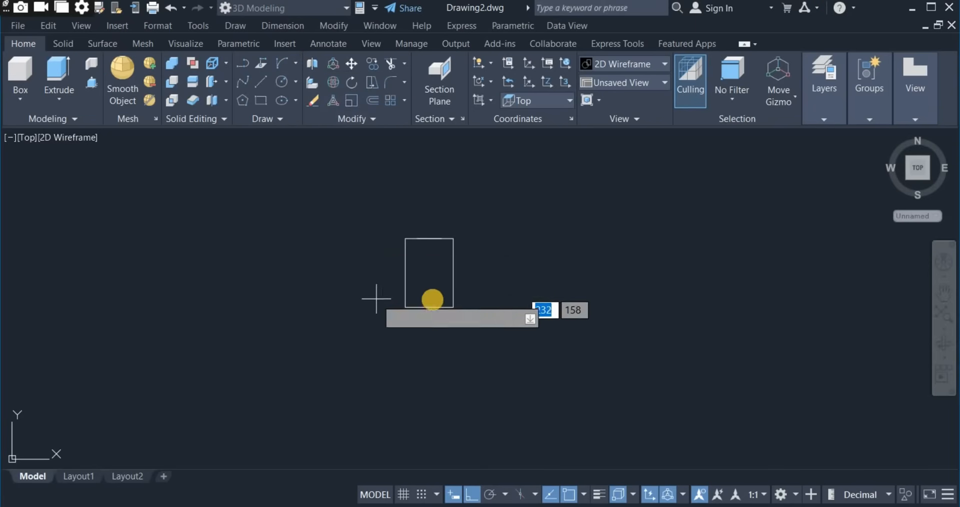
click(416, 240)
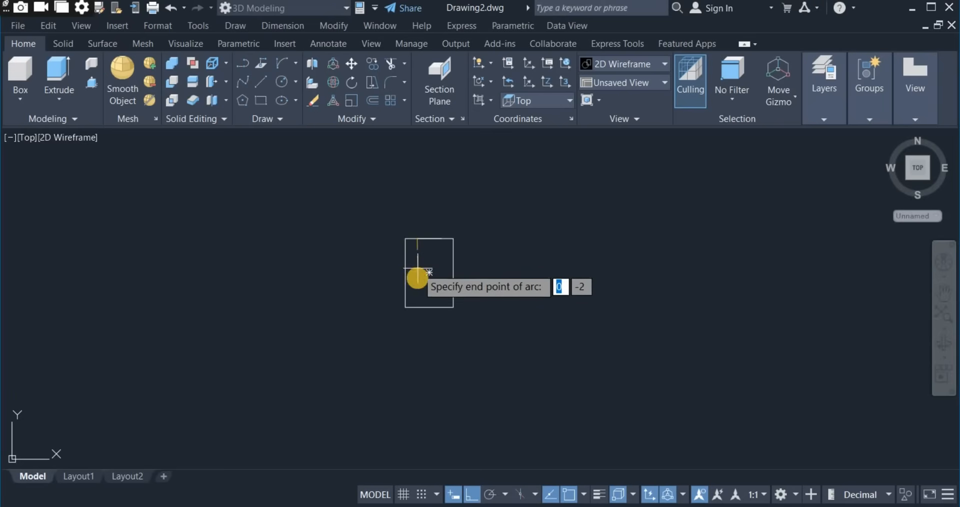
click(406, 302)
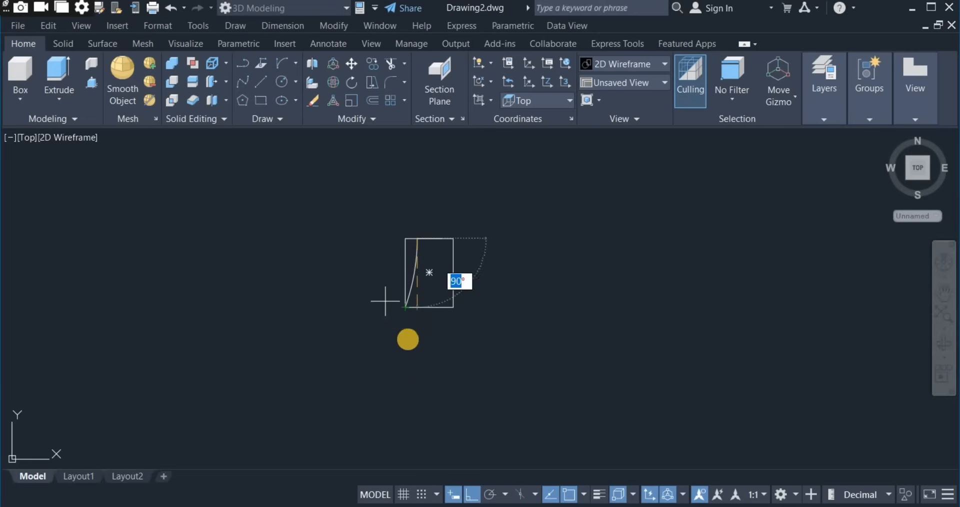
click(472, 495)
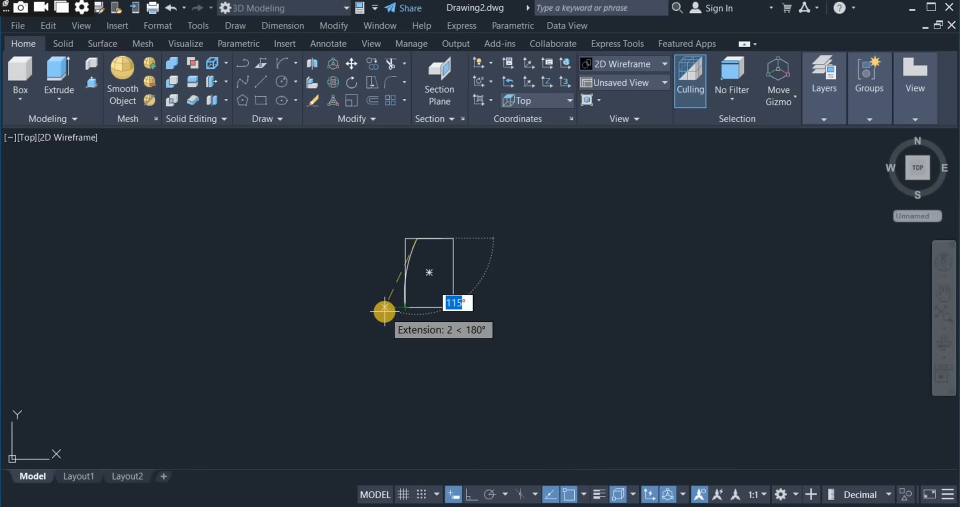
click(385, 311)
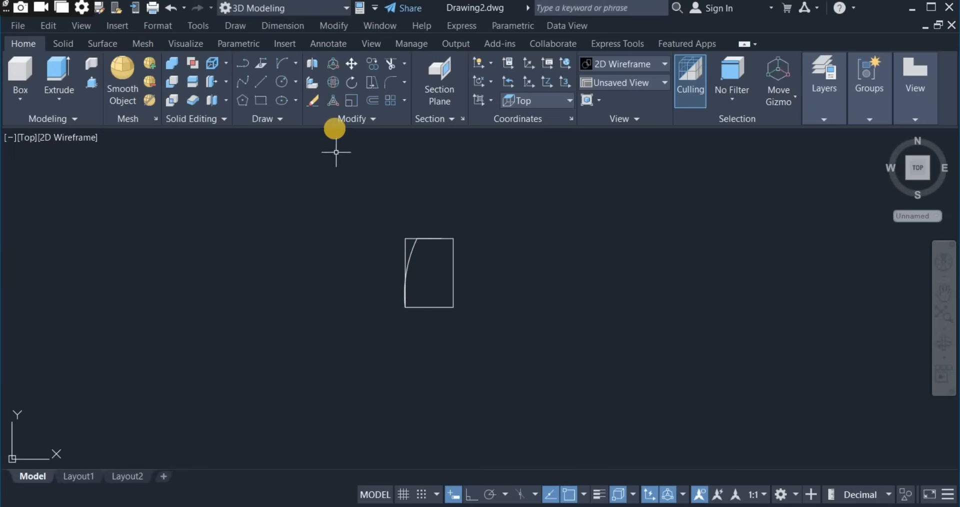
Mirror the tooth flank arc about the rectangle's vertical centre line using Ortho mode, keeping the source arc
click(335, 119)
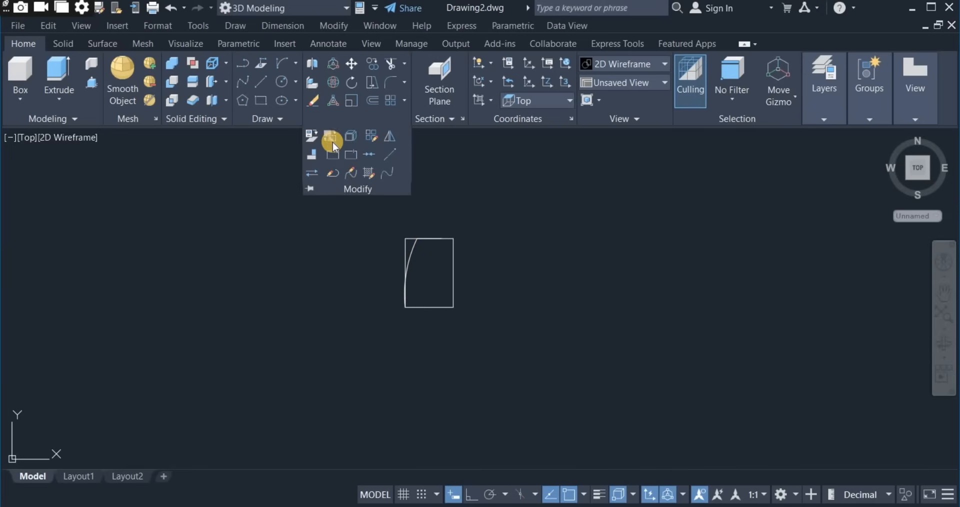
click(390, 141)
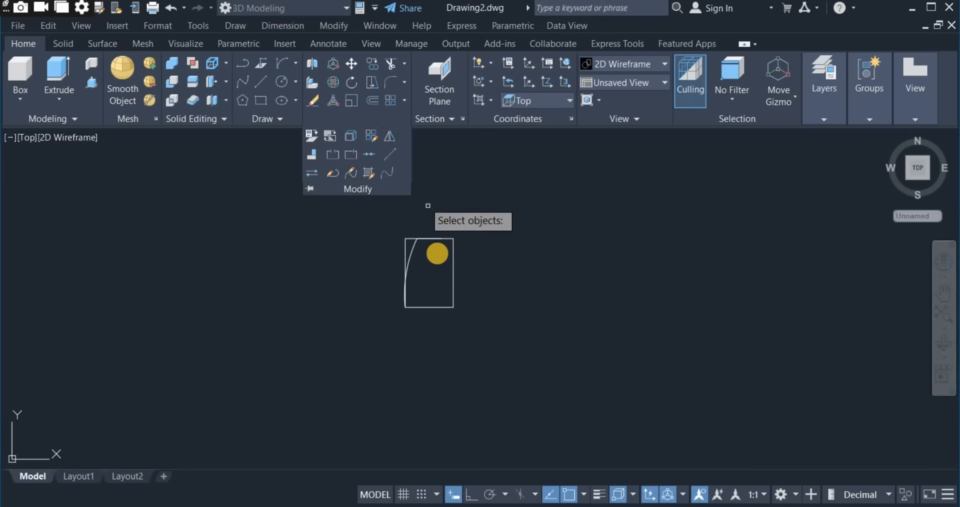
click(409, 250)
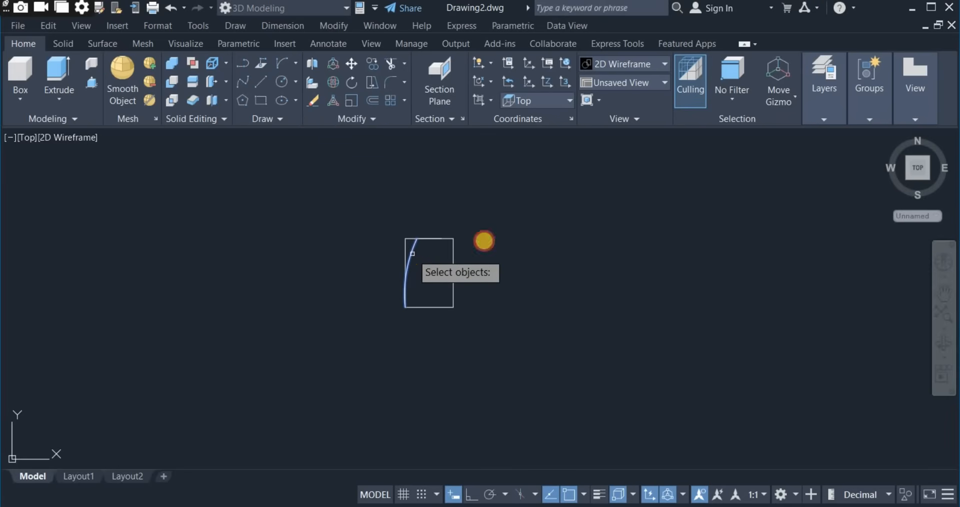
key(Return)
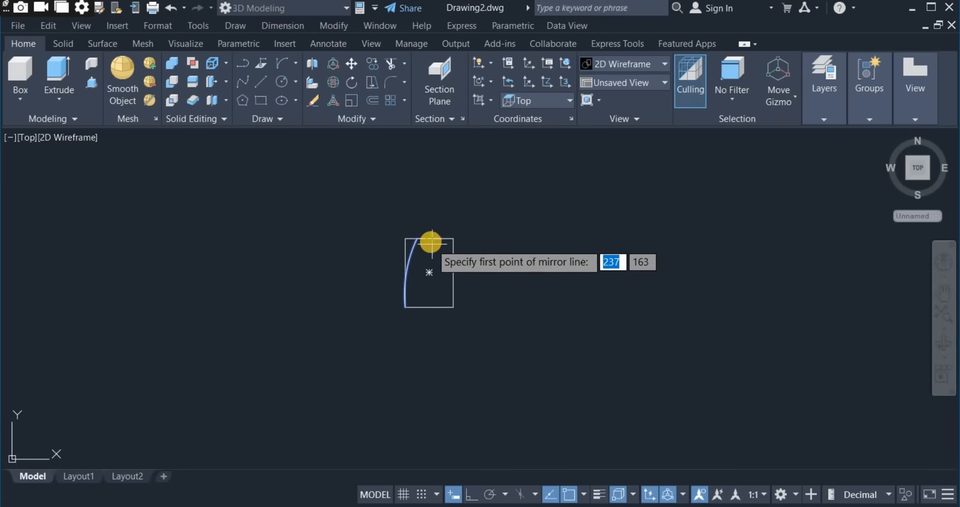
click(429, 273)
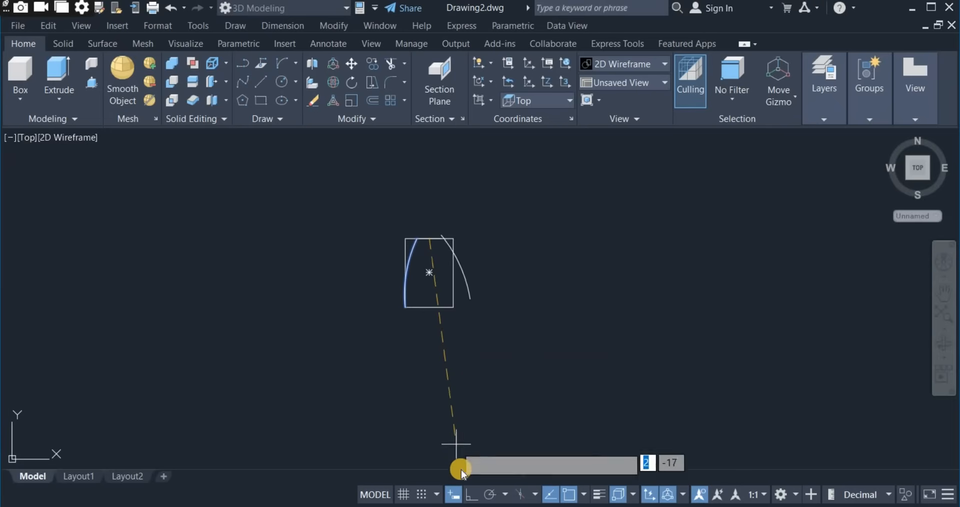
click(470, 495)
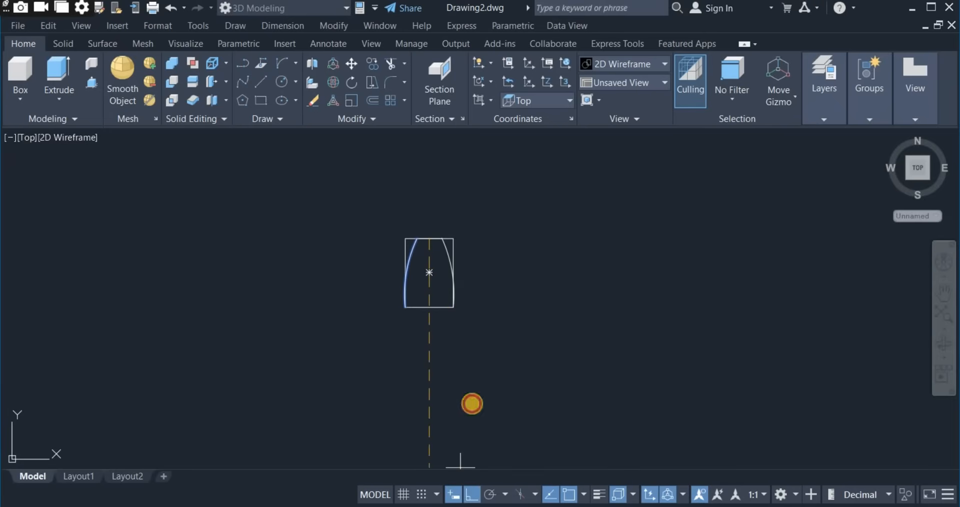
click(462, 335)
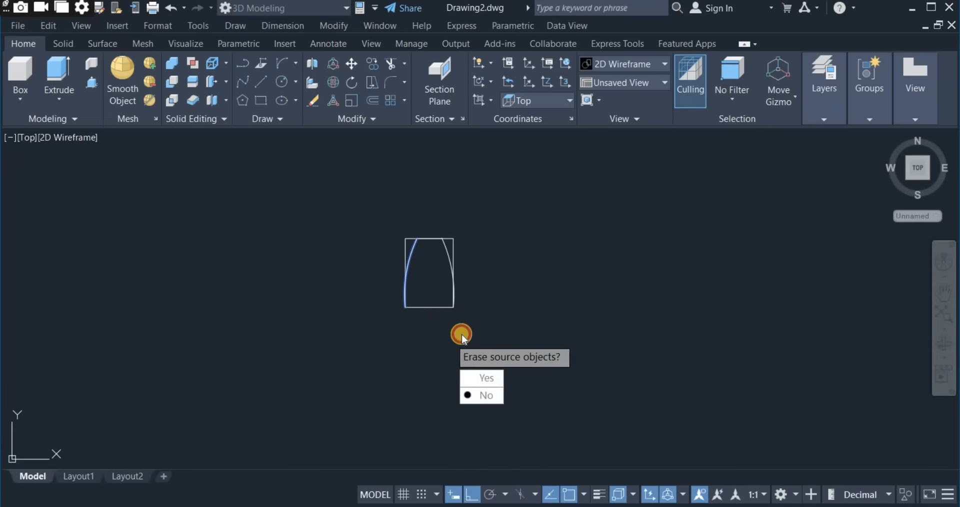
right_click(506, 284)
click(530, 293)
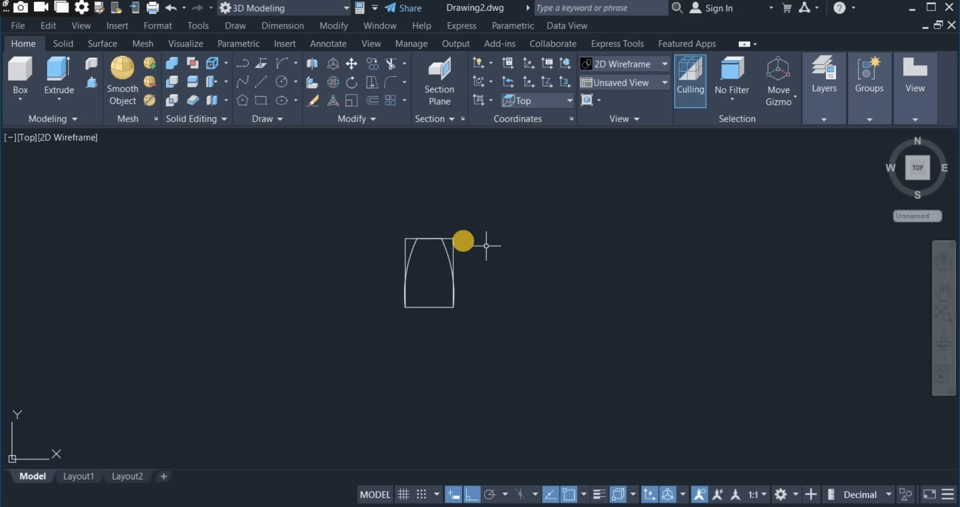
Erase the tooth rectangle, leaving the two flank arcs and the short top line
click(452, 240)
right_click(520, 267)
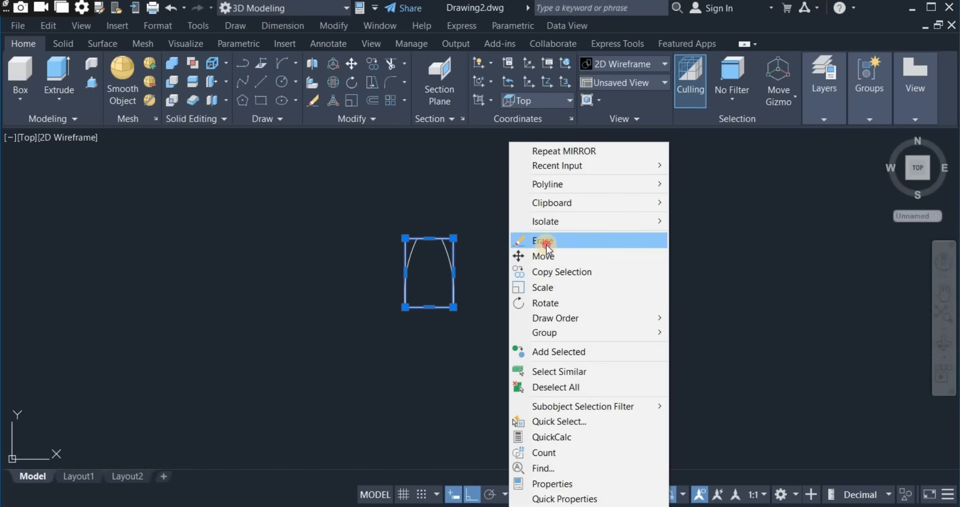
click(524, 242)
Close the tooth's base with a line between the lower ends of the two flank arcs
click(261, 84)
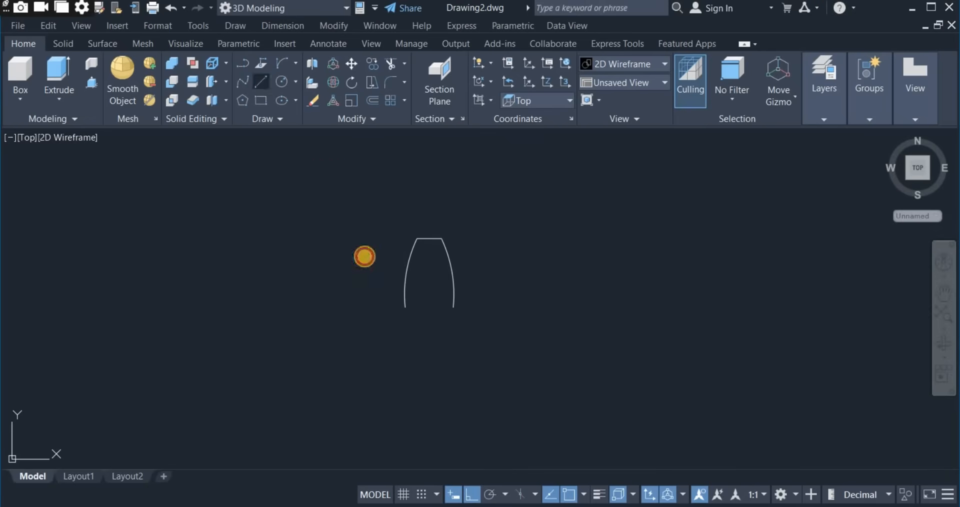
click(405, 308)
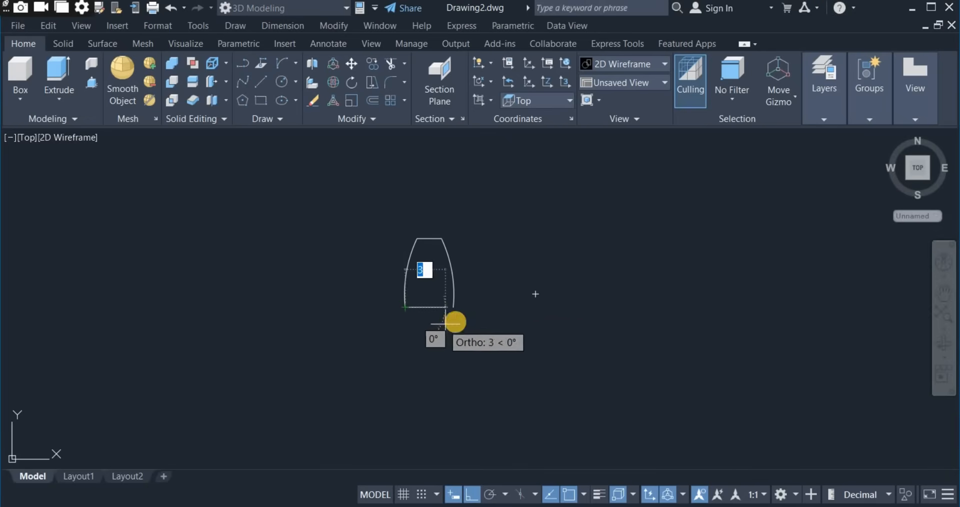
click(454, 307)
right_click(481, 266)
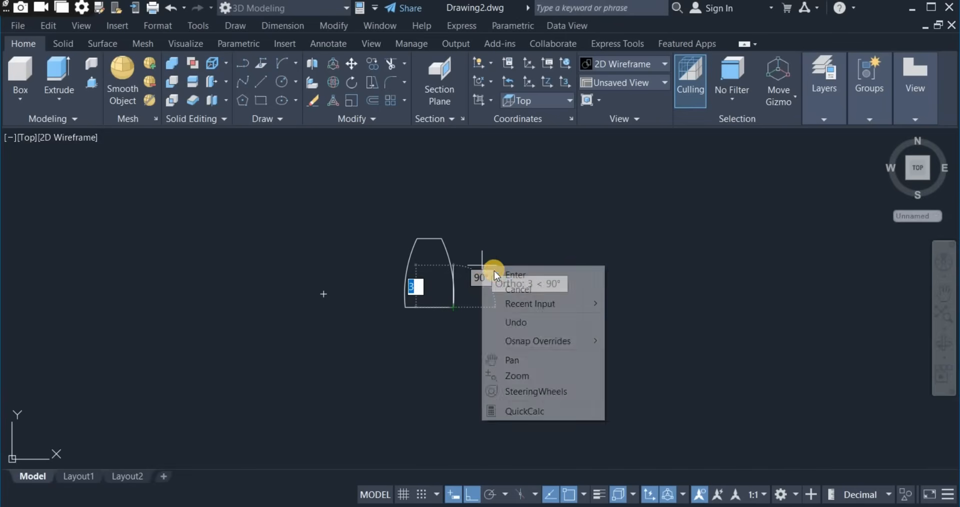
click(494, 272)
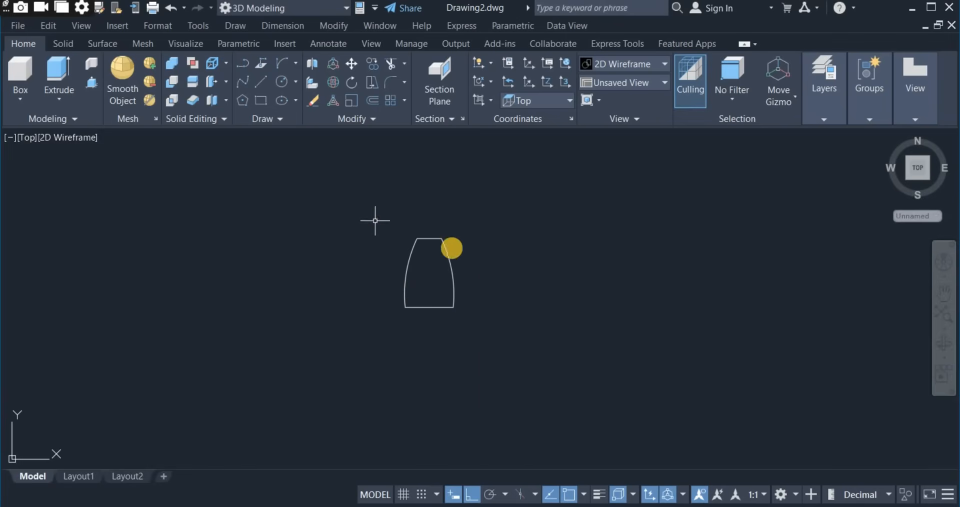
Join the two arcs and the top and base lines of the tooth into one closed profile
click(346, 125)
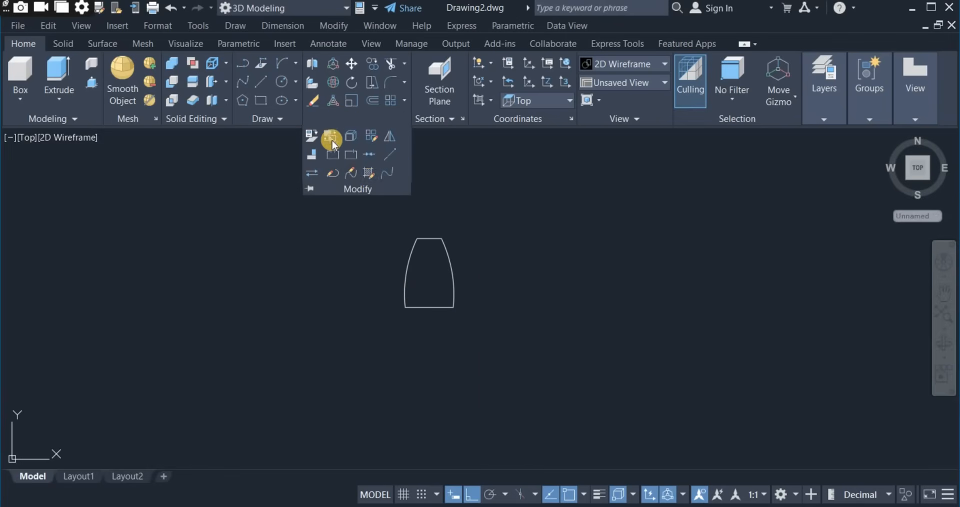
click(371, 154)
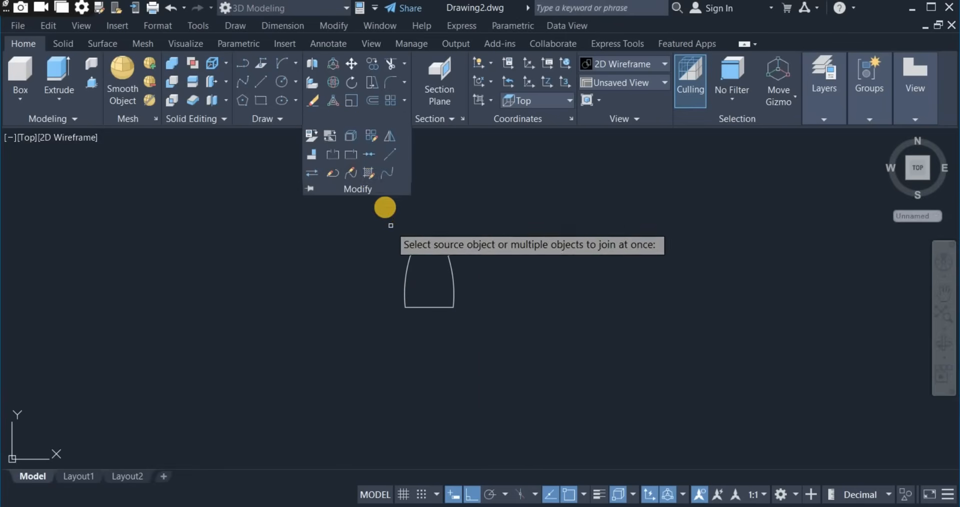
click(386, 204)
click(500, 329)
key(Return)
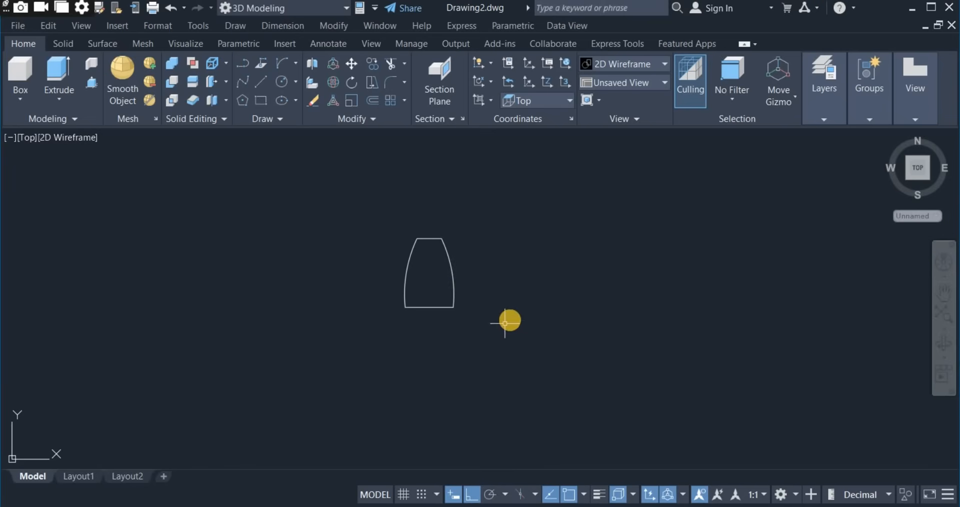
scroll(523, 324, down, 7)
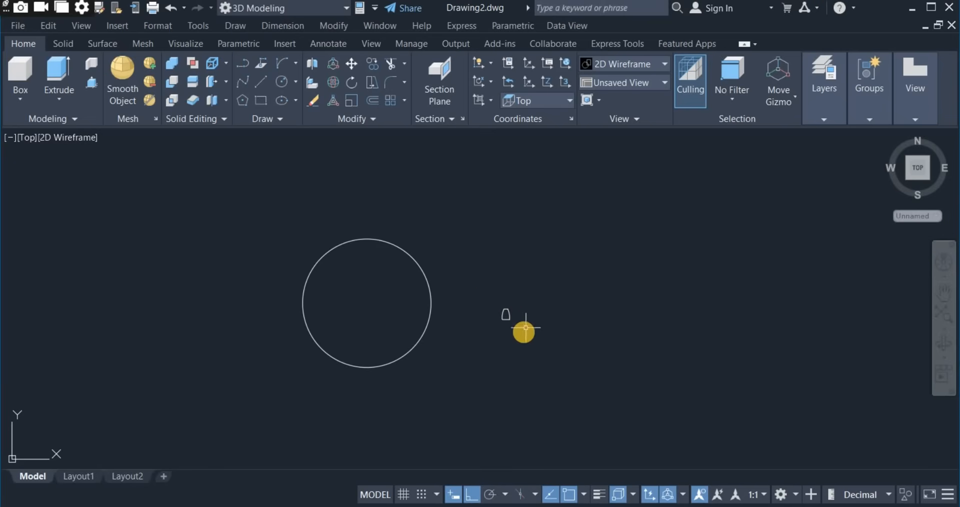
Move the tooth profile from the midpoint of its base line onto the top quadrant of the large circle
click(352, 63)
click(485, 288)
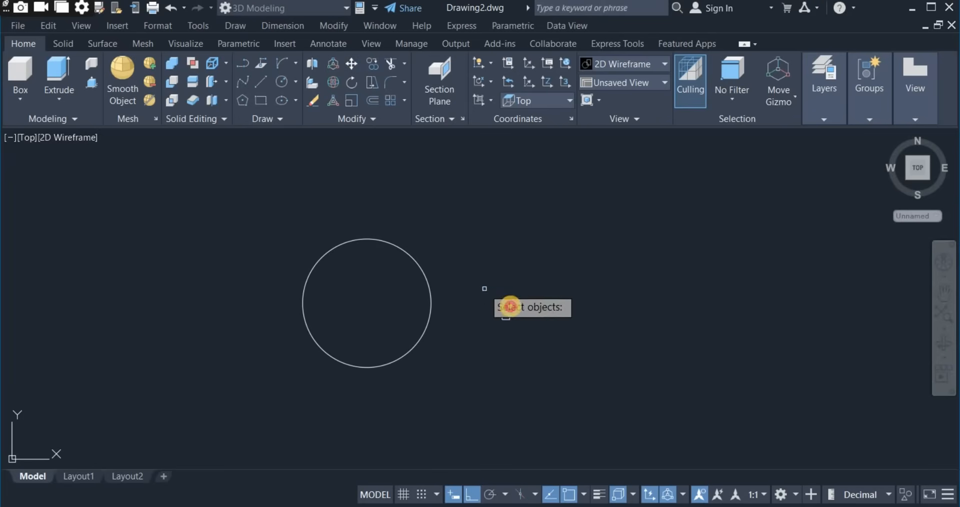
click(542, 341)
key(Return)
scroll(506, 337, up, 3)
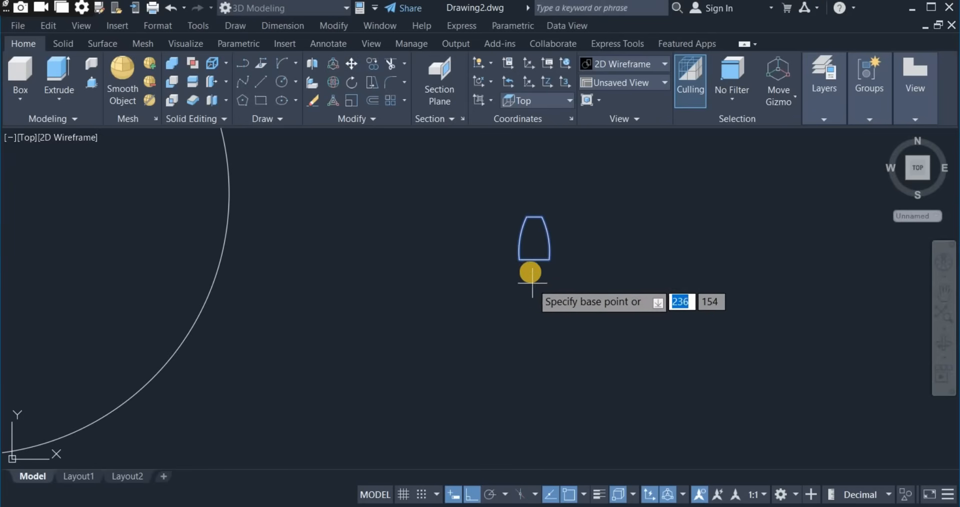
click(532, 262)
scroll(553, 323, down, 2)
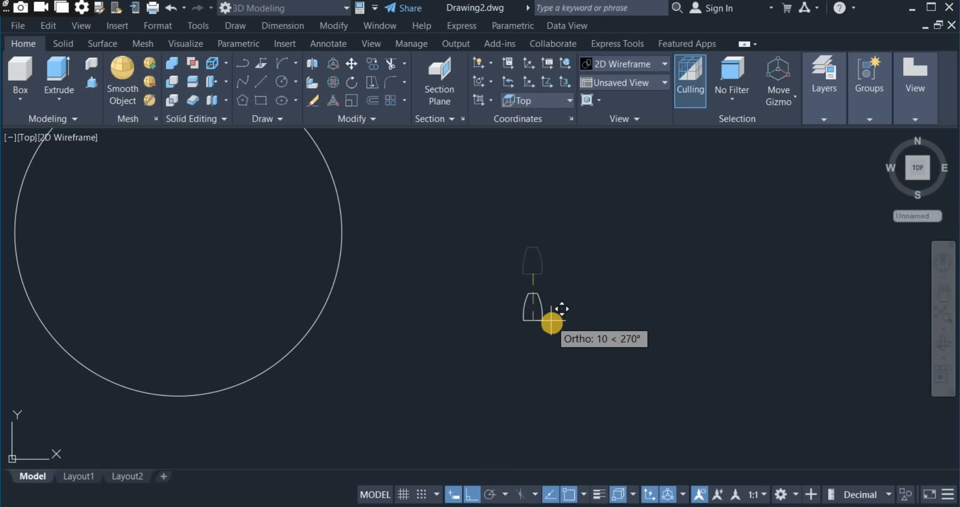
scroll(552, 323, down, 4)
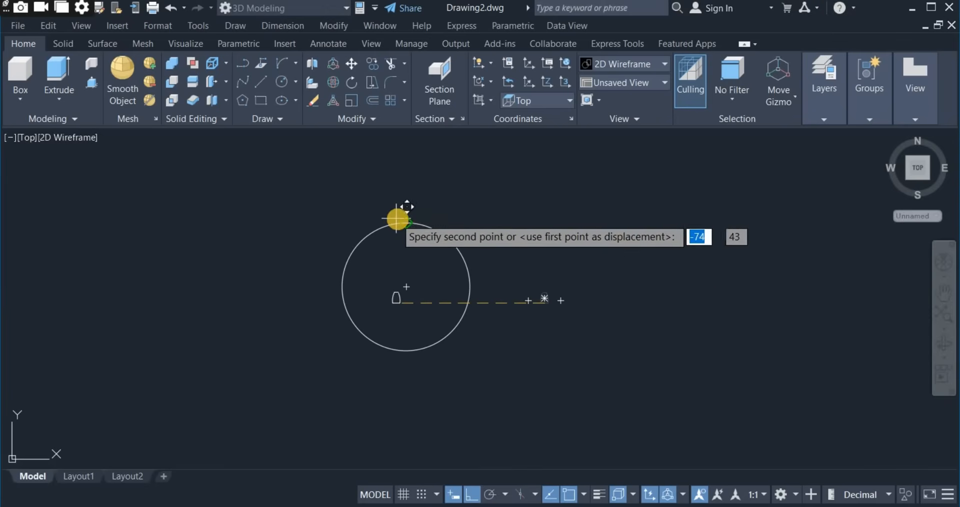
scroll(414, 215, up, 4)
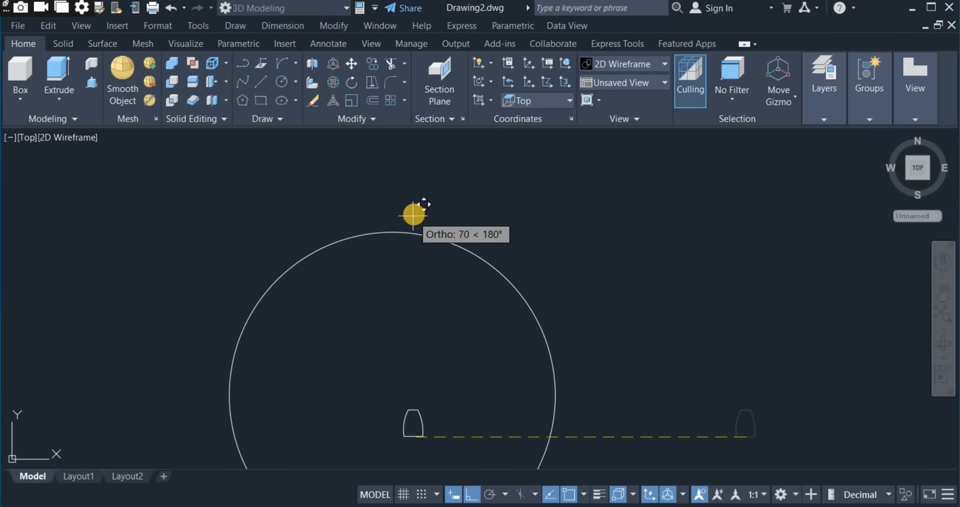
click(393, 232)
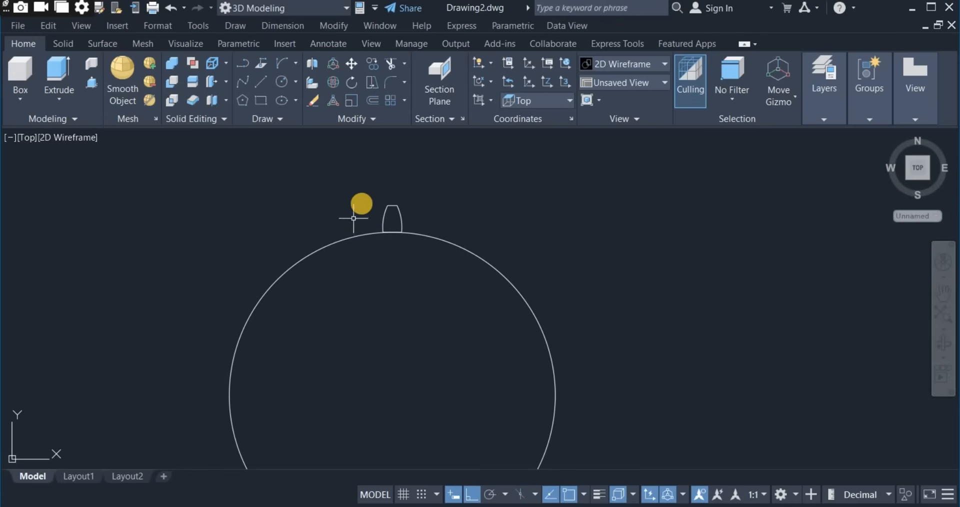
Move the tooth profile 0.5 straight down so its base sinks slightly into the large circle
click(360, 195)
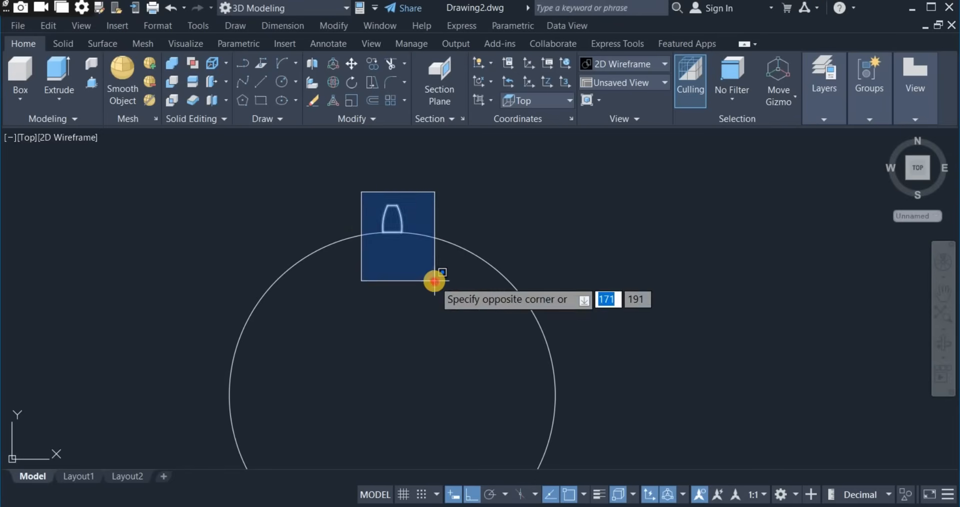
click(437, 266)
click(352, 64)
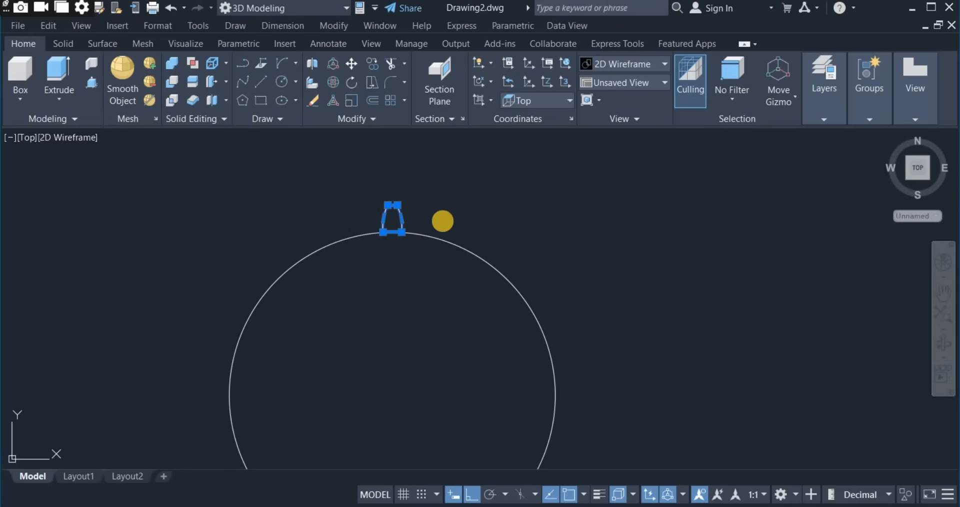
click(461, 188)
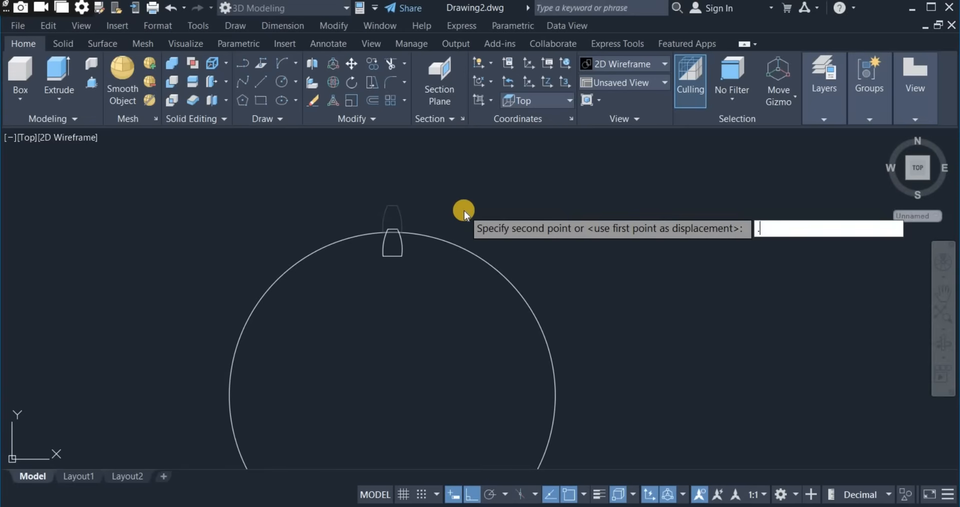
text(.5)
key(Return)
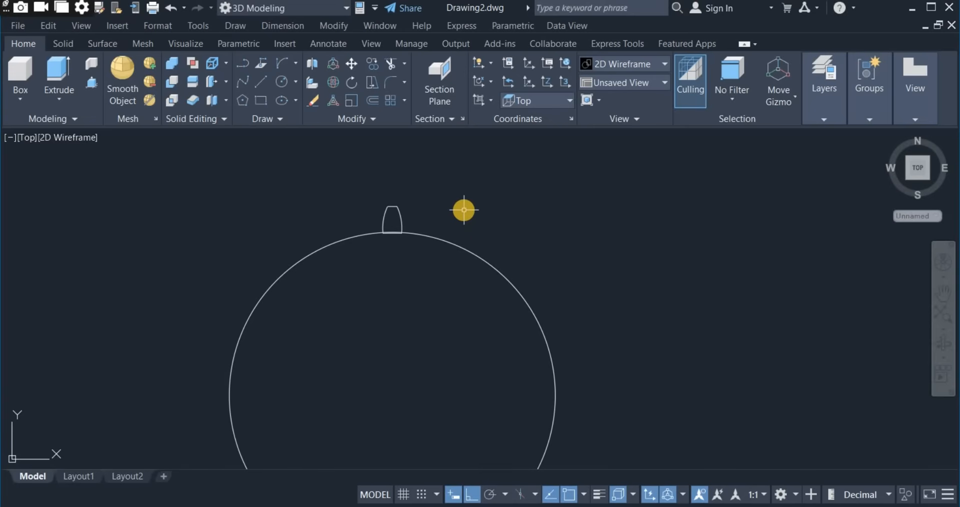
Draw a 25-diameter bore circle concentric with the large gear circle
scroll(461, 212, down, 2)
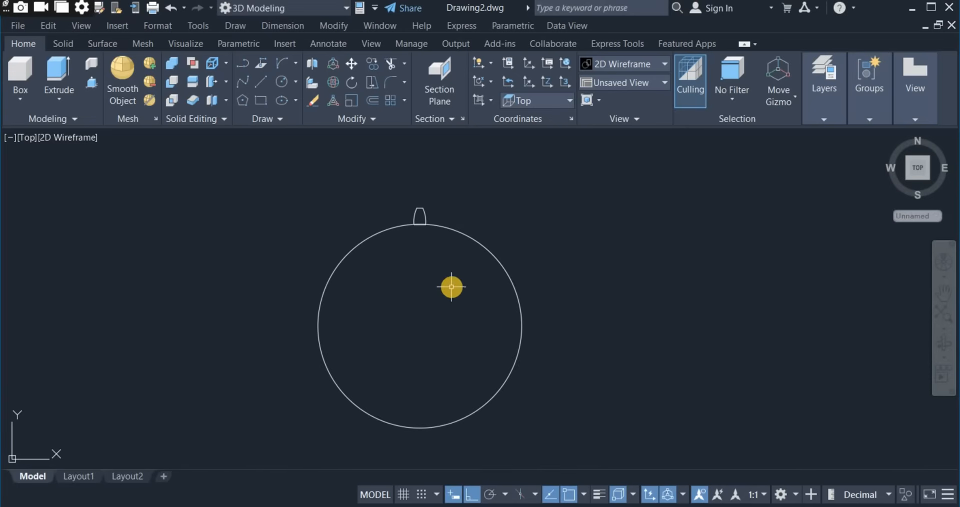
middle_drag(452, 286, 445, 272)
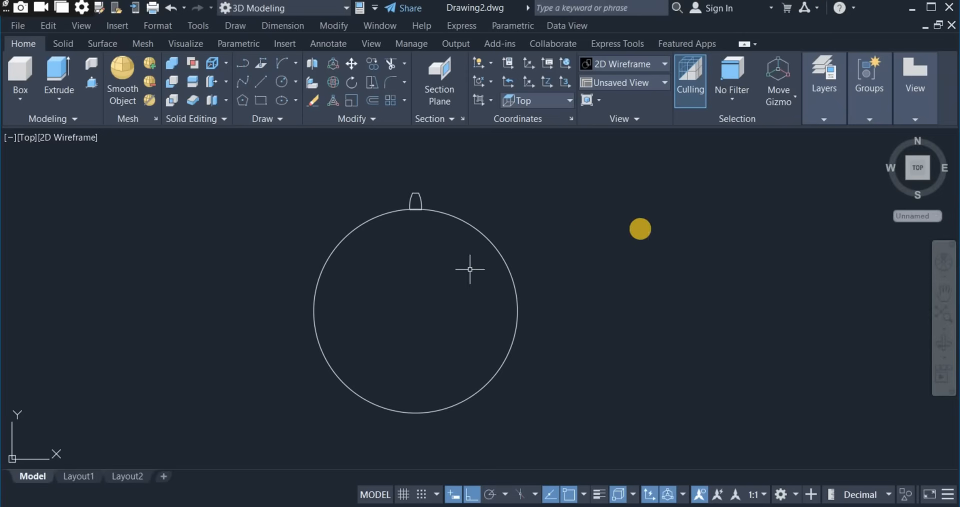
click(283, 84)
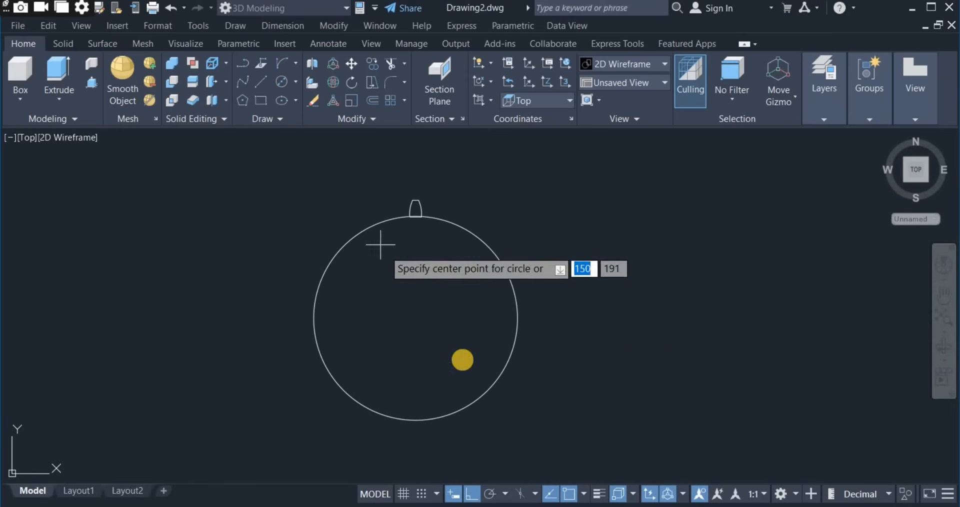
click(415, 318)
text(d)
key(Return)
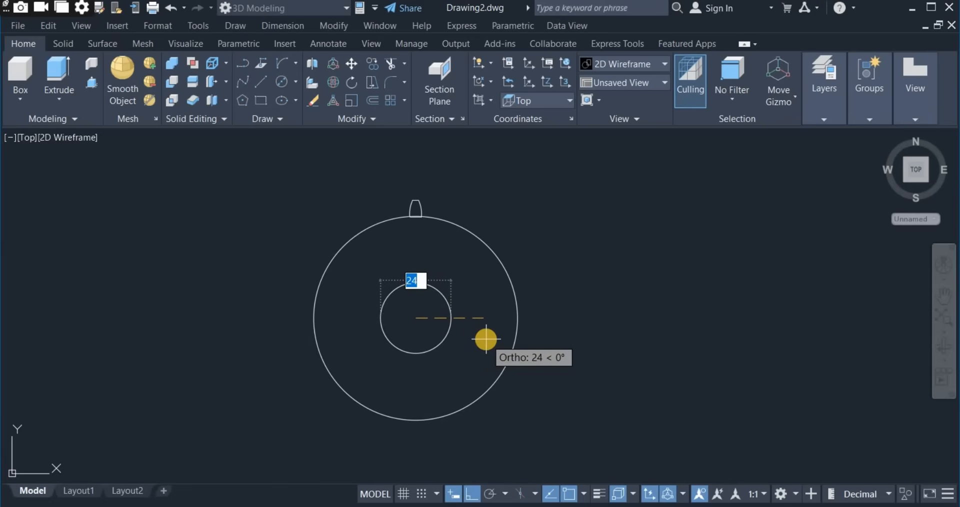
text(25)
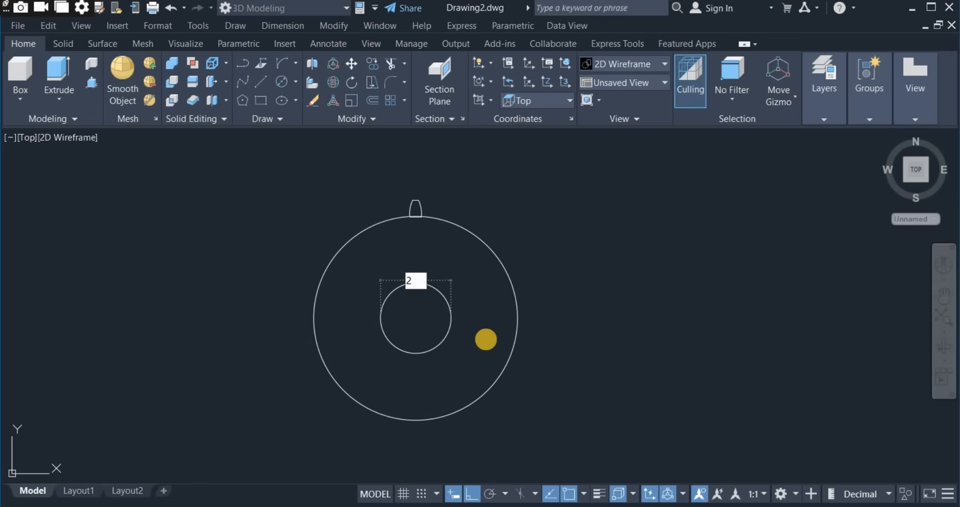
key(Return)
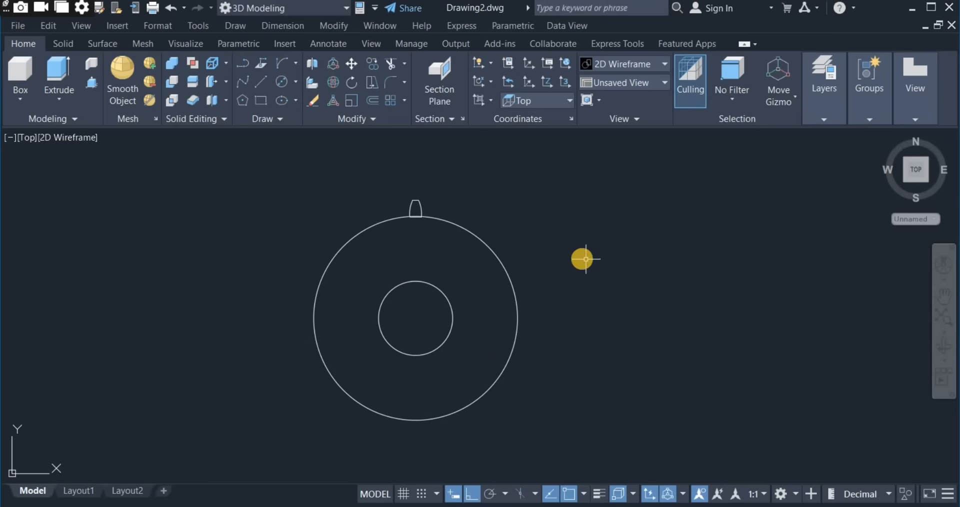
Offset the large circle inward and the bore circle outward, both by 7
click(373, 100)
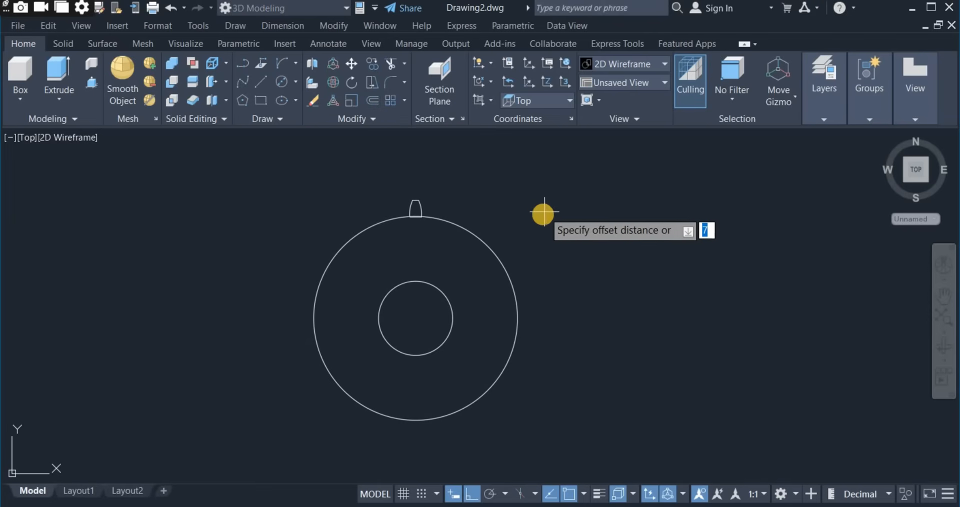
text(7)
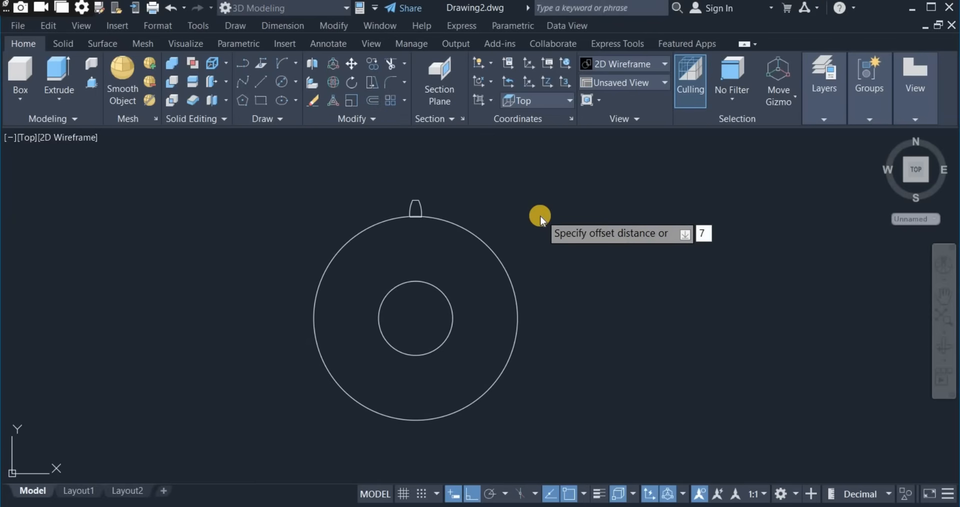
key(Return)
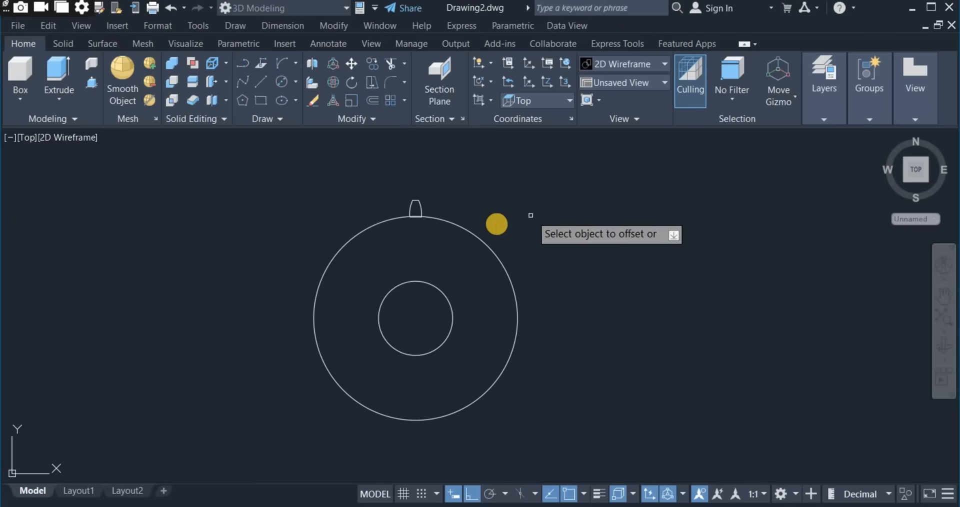
click(468, 229)
click(445, 269)
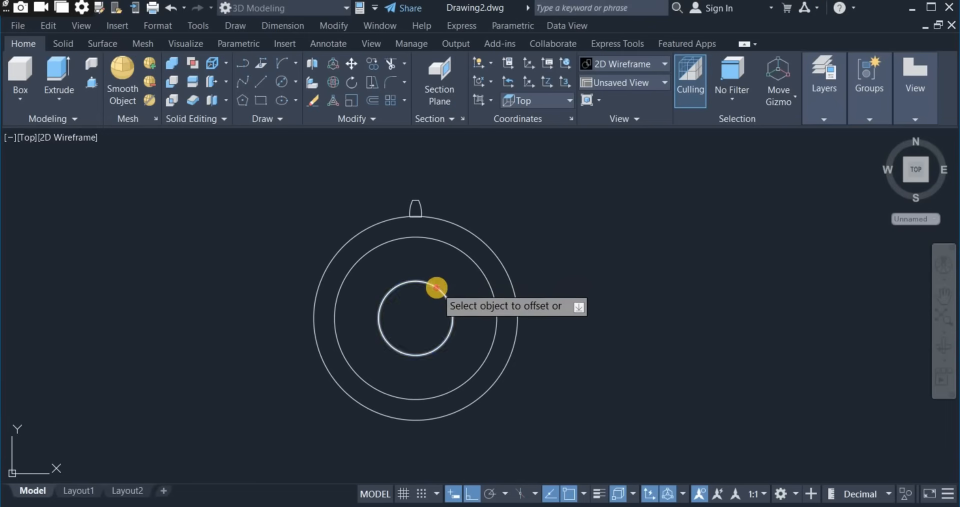
click(440, 284)
click(487, 260)
right_click(537, 219)
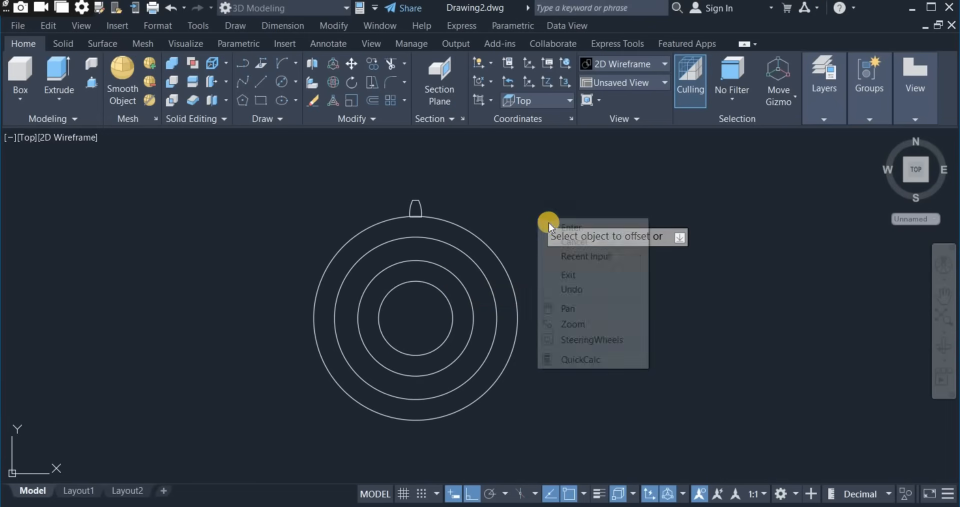
click(556, 228)
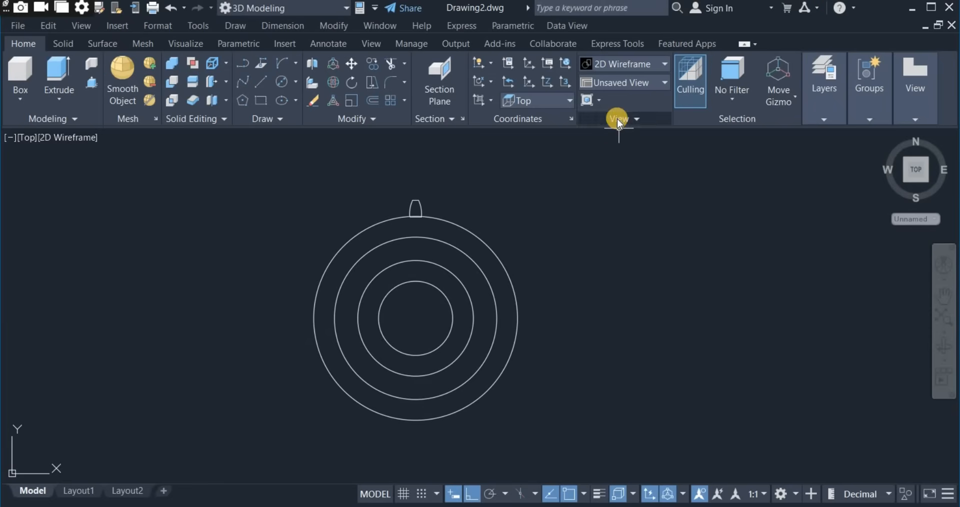
In the NW Isometric view, draw a 20-long line straight up along Z from the circles' common centre
click(631, 85)
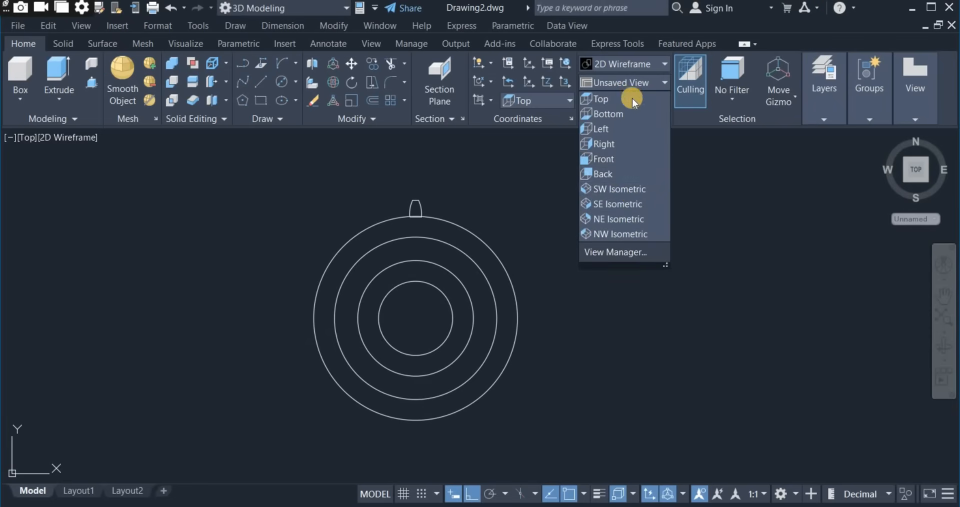
click(613, 204)
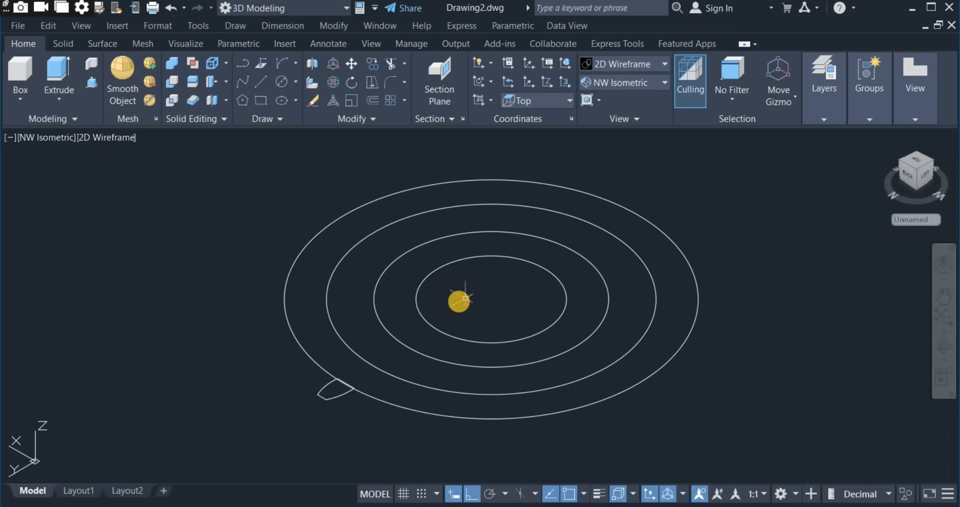
scroll(459, 302, down, 5)
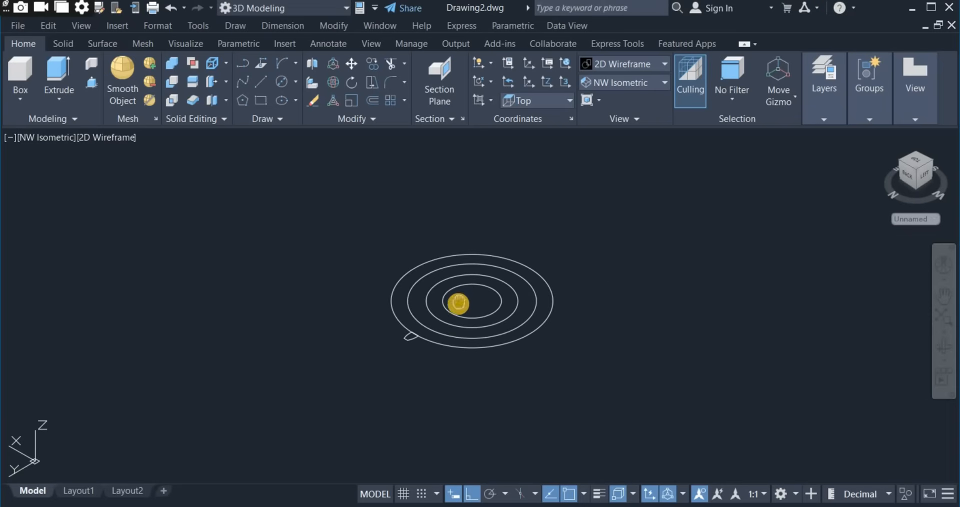
middle_drag(458, 303, 437, 334)
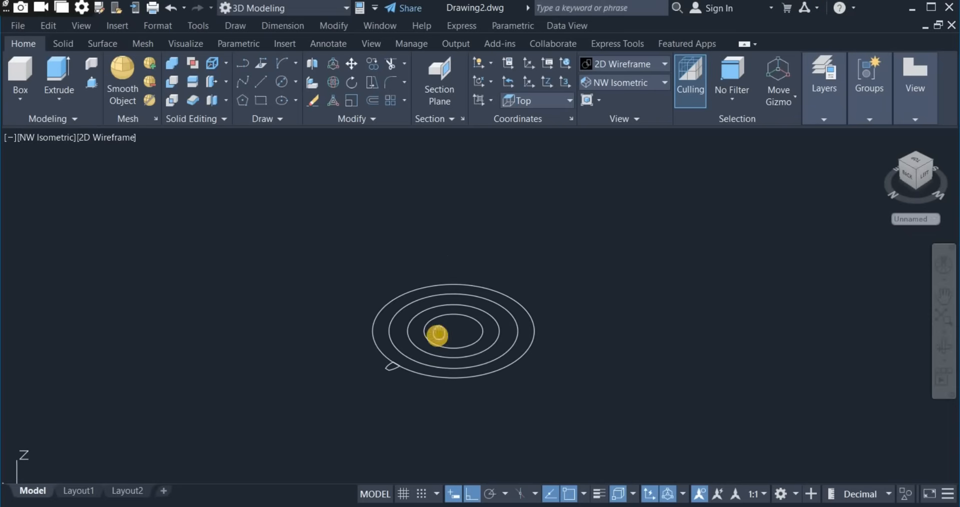
click(264, 83)
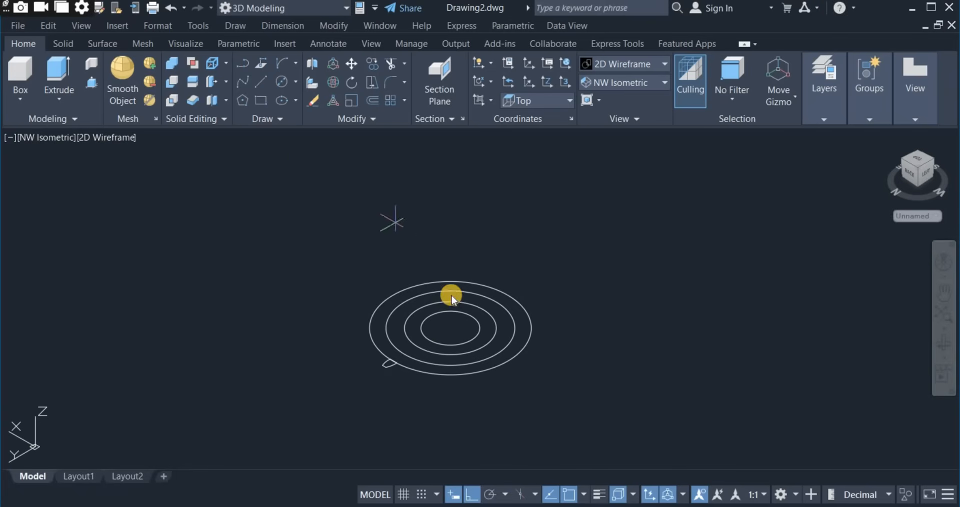
click(450, 328)
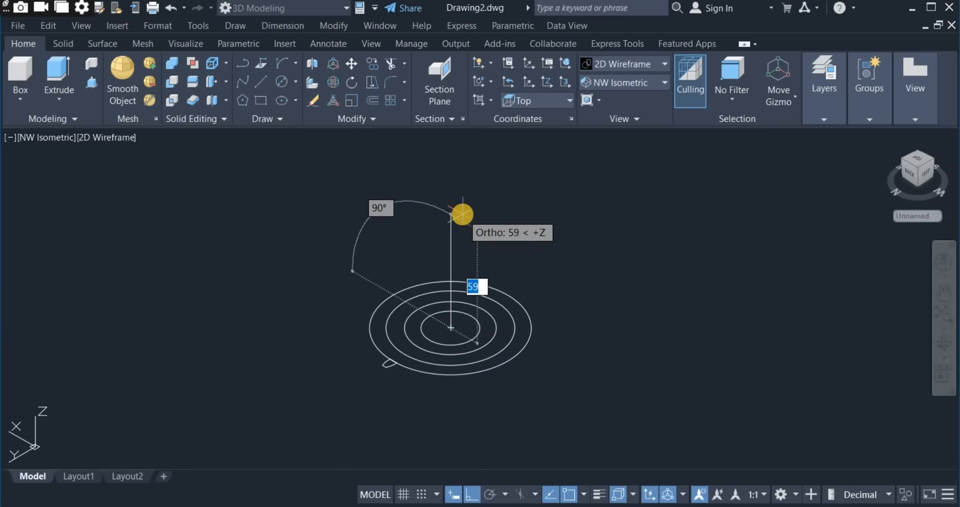
text(20)
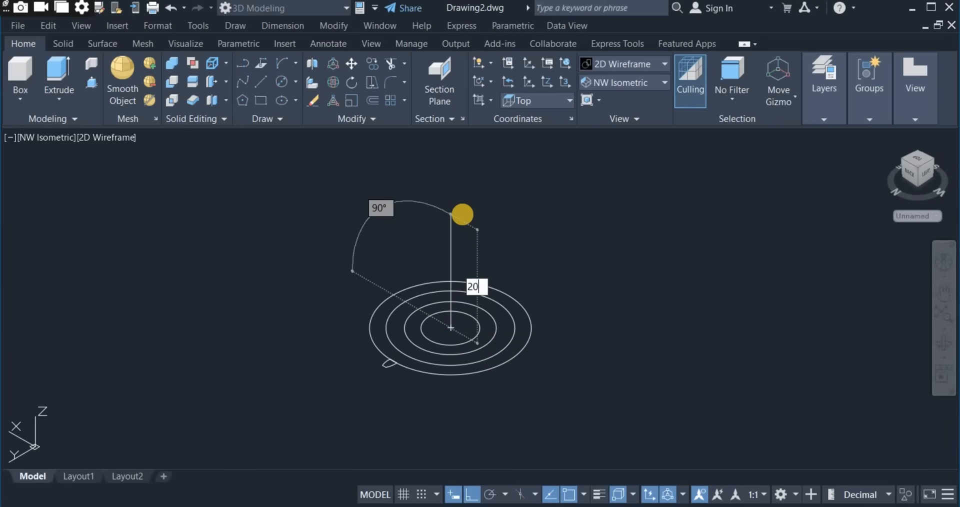
key(Return)
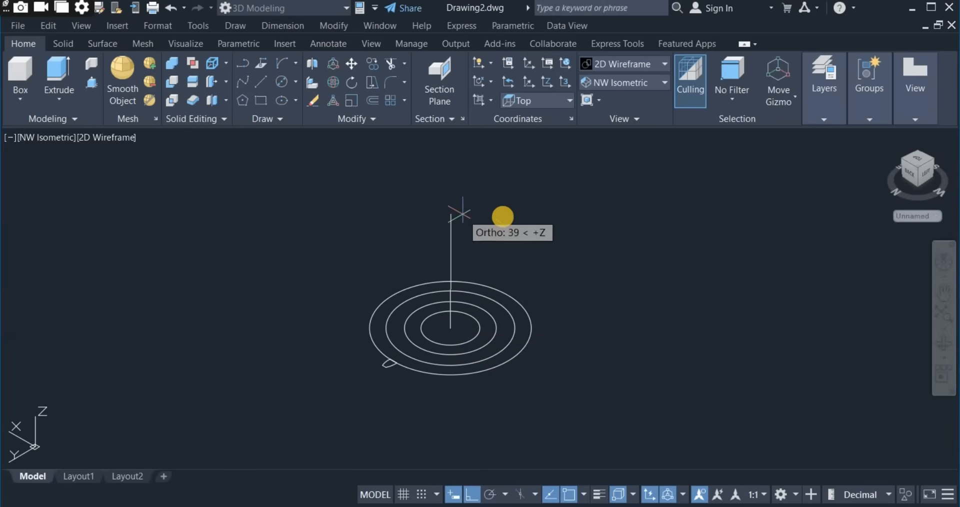
right_click(514, 222)
click(534, 233)
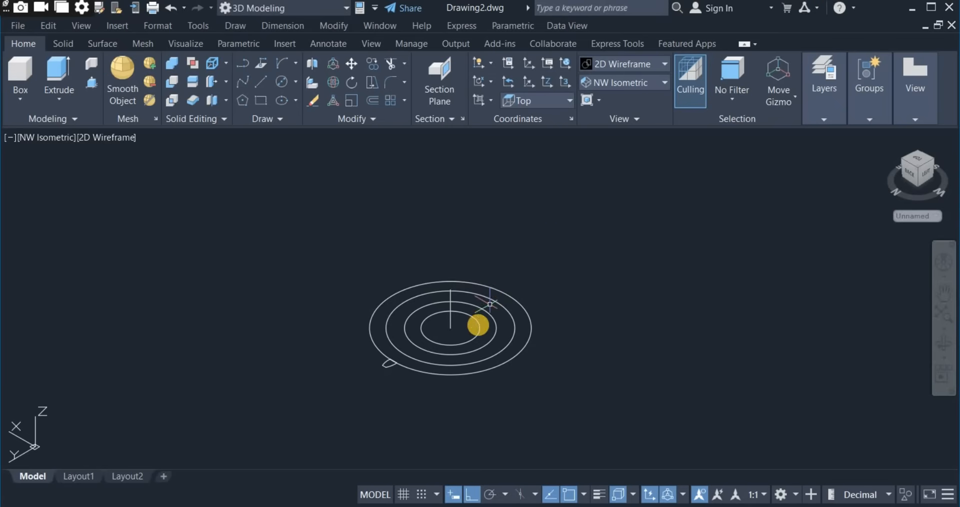
Copy the three inner concentric circles from the base centre to the upper end of the vertical line
scroll(475, 328, up, 2)
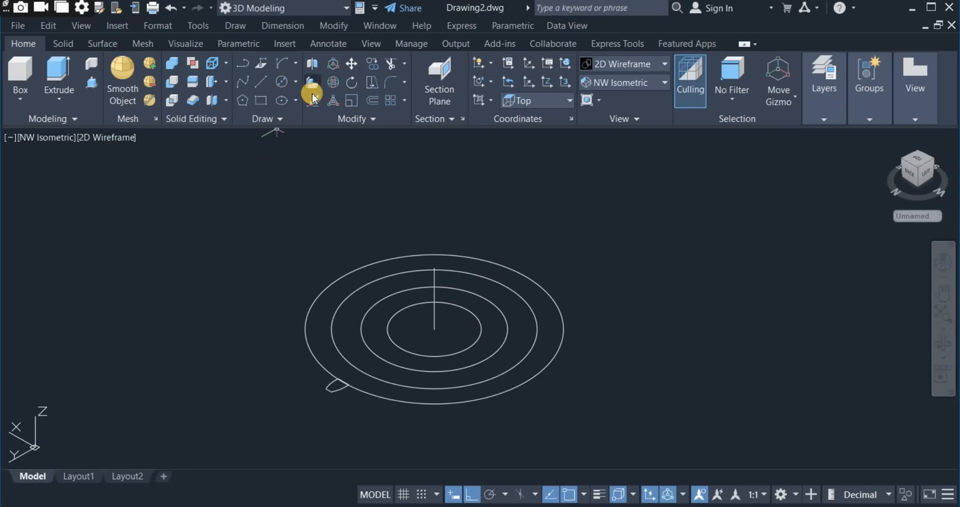
click(367, 83)
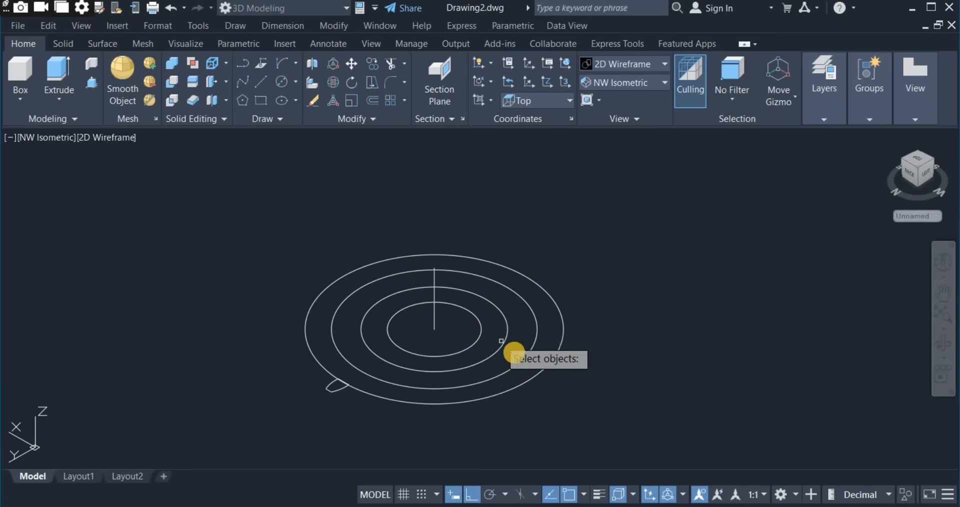
click(515, 357)
click(457, 328)
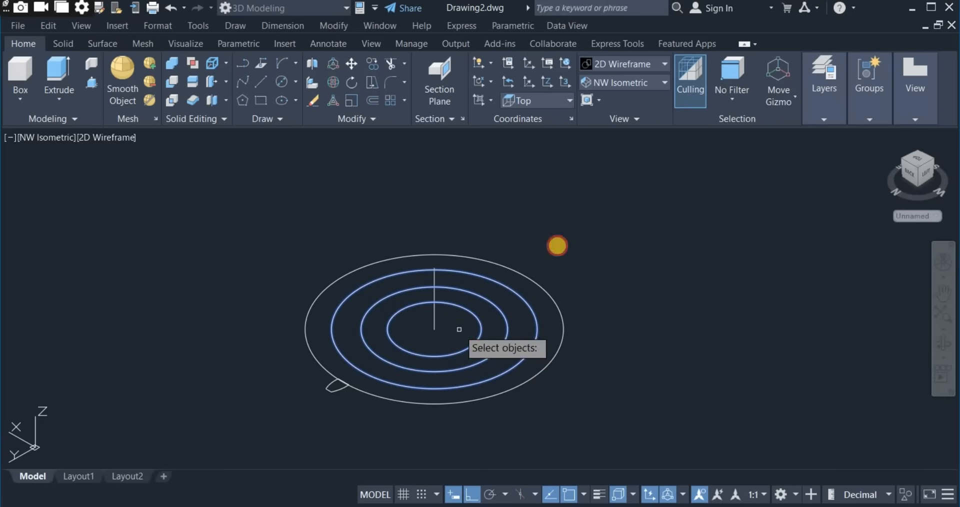
right_click(556, 252)
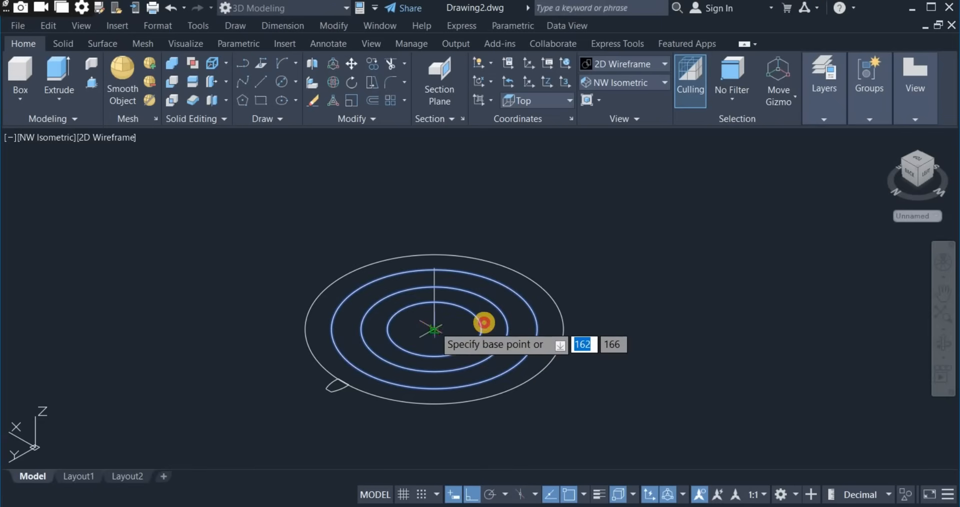
click(434, 328)
click(435, 268)
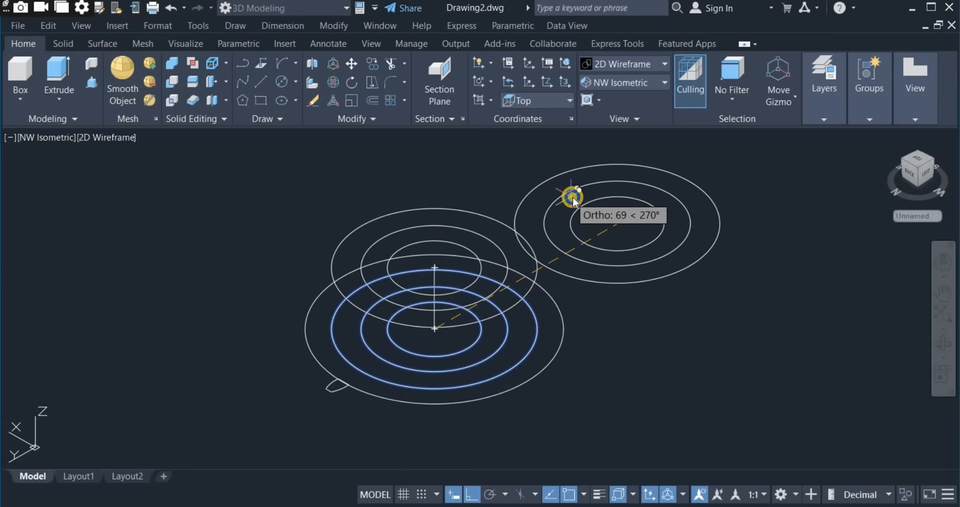
right_click(572, 198)
click(591, 210)
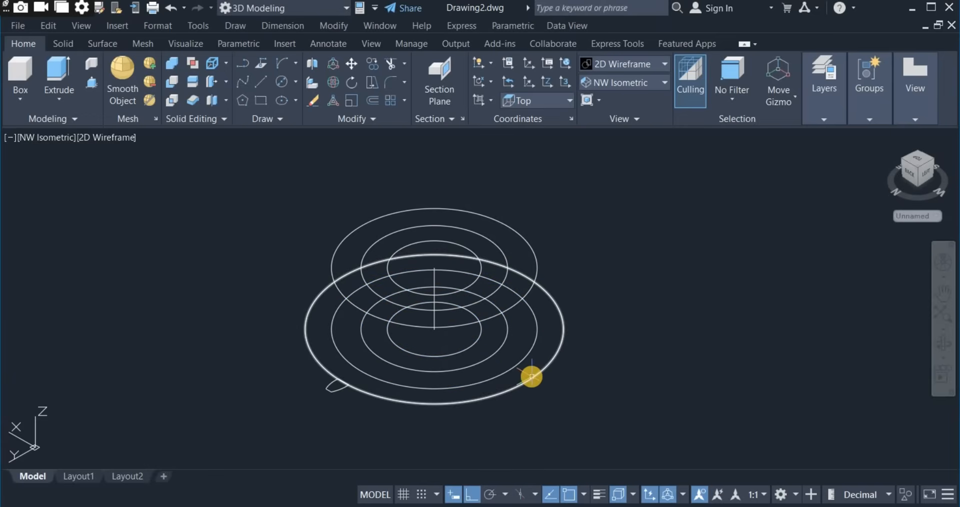
Presspull the ring inside the outermost circle and the area it bounds up to the top end of the vertical line
mouse_move(532, 376)
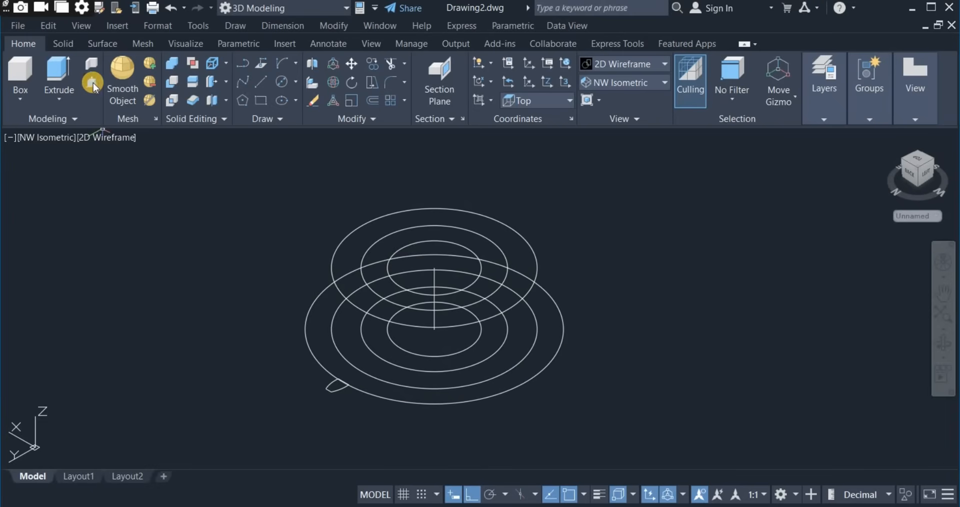
click(93, 83)
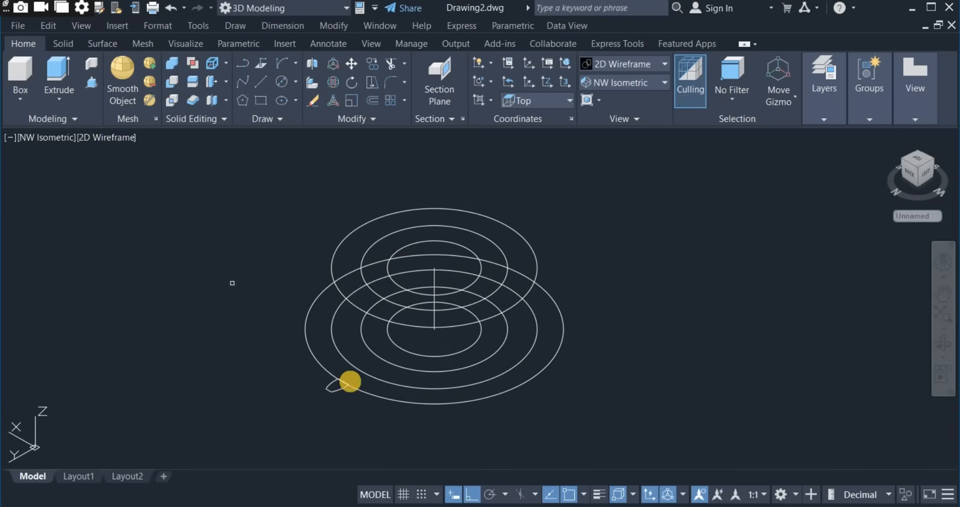
click(464, 401)
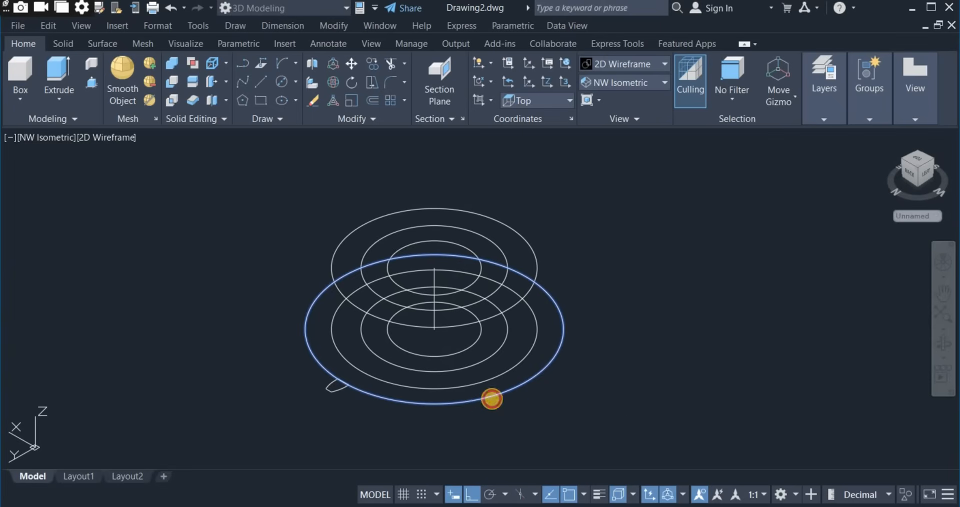
click(435, 265)
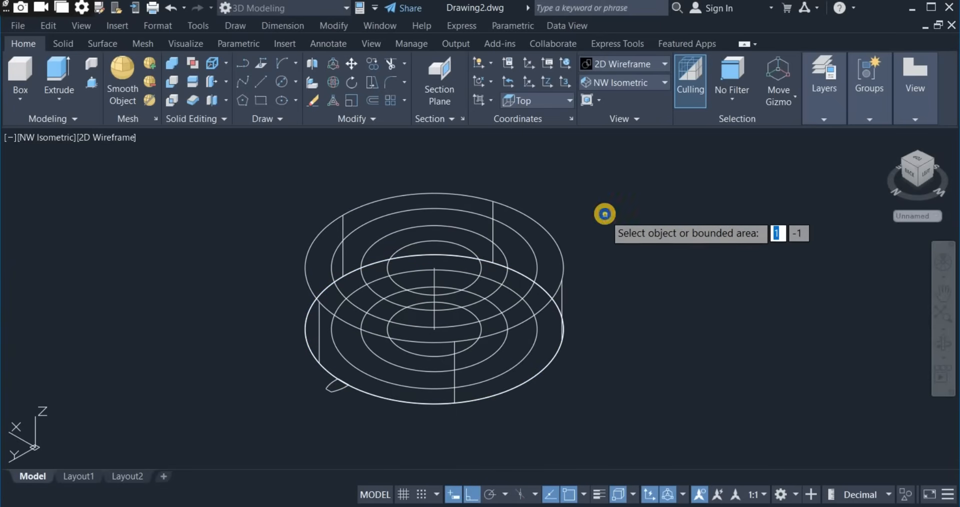
key(Escape)
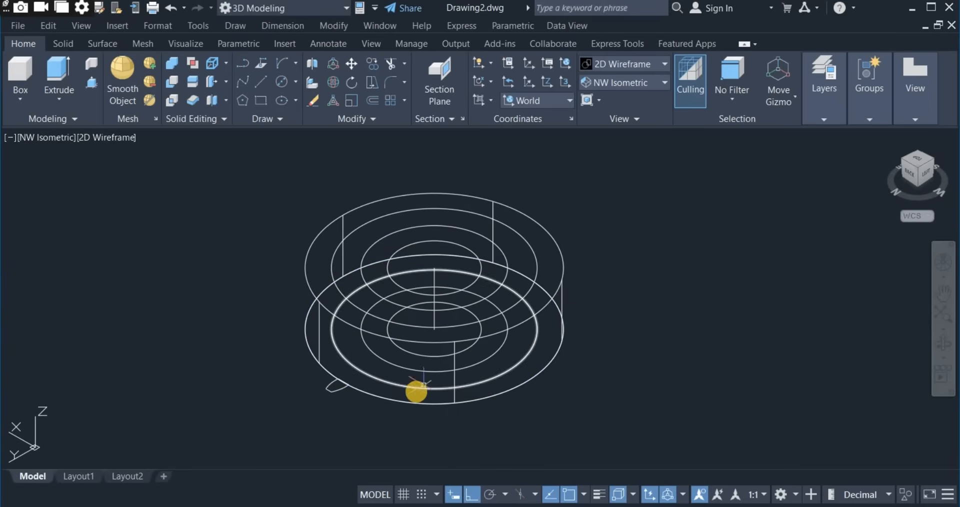
Draw a fractional-turn helix from the base centre, both radii reaching the large circle's quadrant at the tooth, its height ending at the vertical line's top
scroll(417, 392, up, 2)
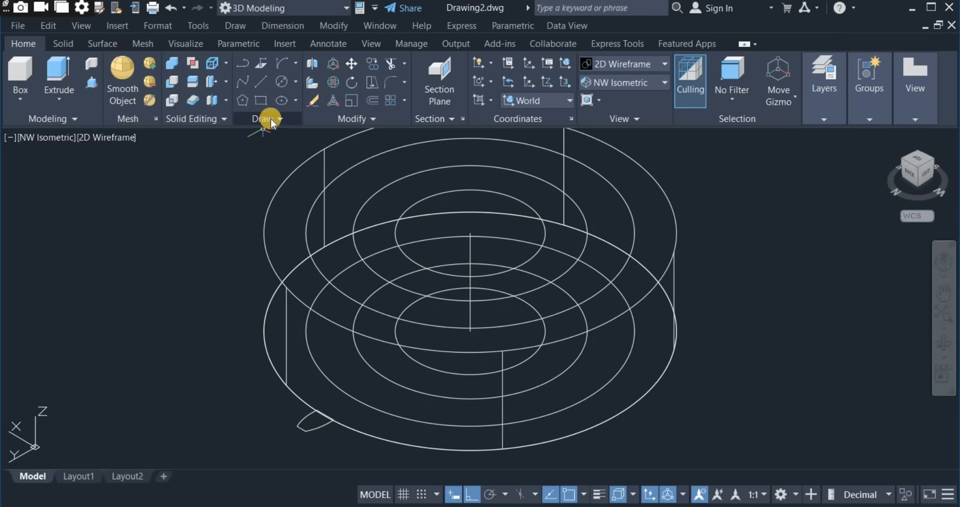
click(276, 119)
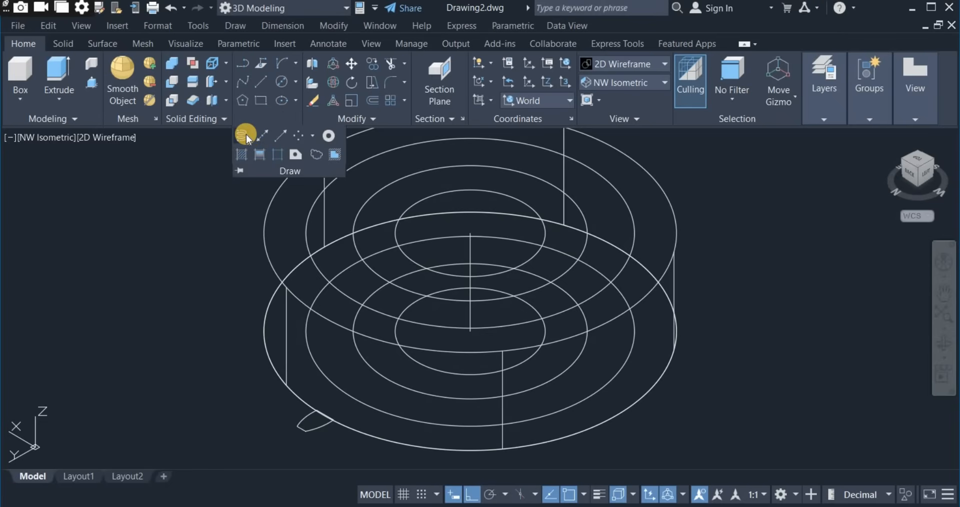
click(245, 135)
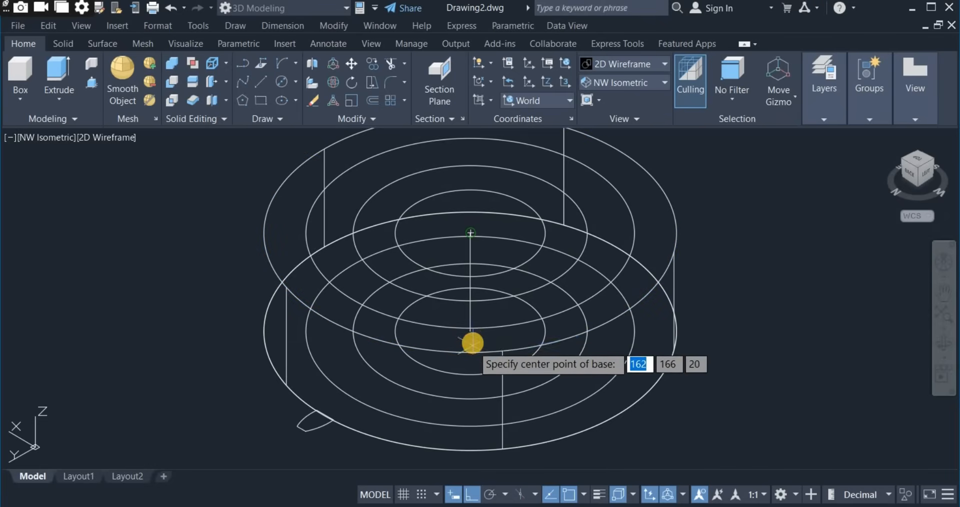
click(472, 333)
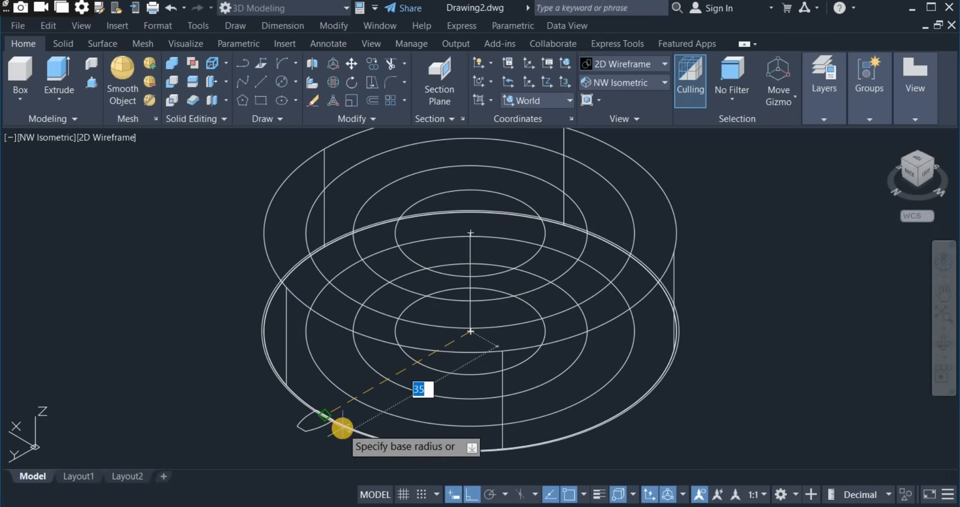
scroll(333, 430, up, 4)
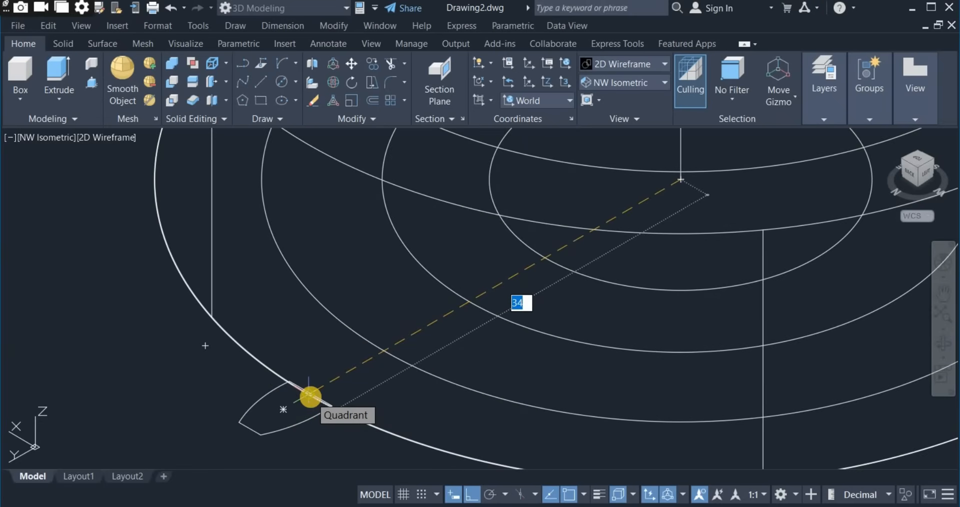
click(310, 396)
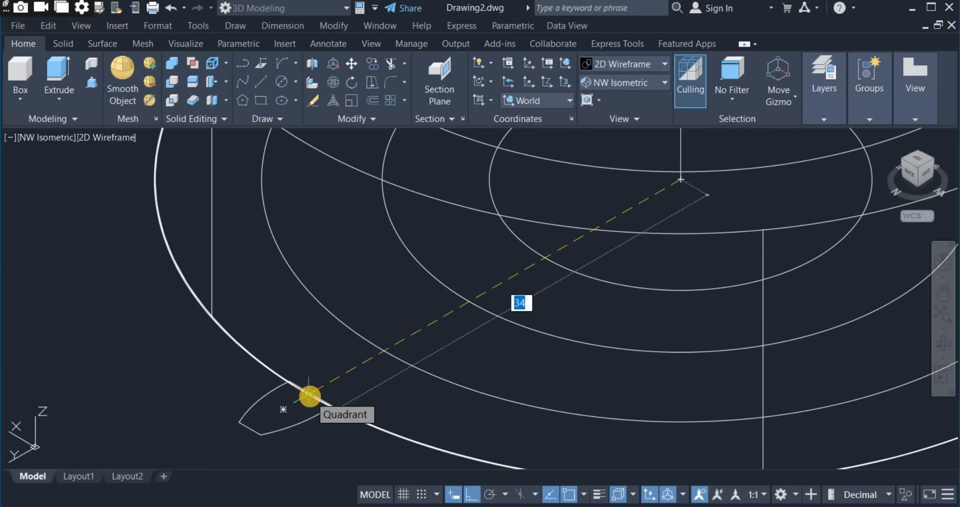
click(310, 396)
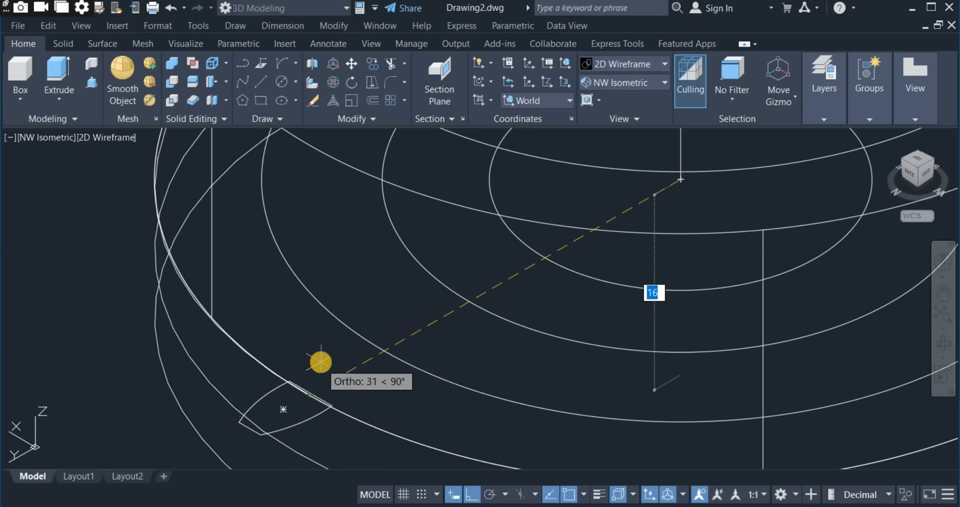
scroll(322, 362, down, 3)
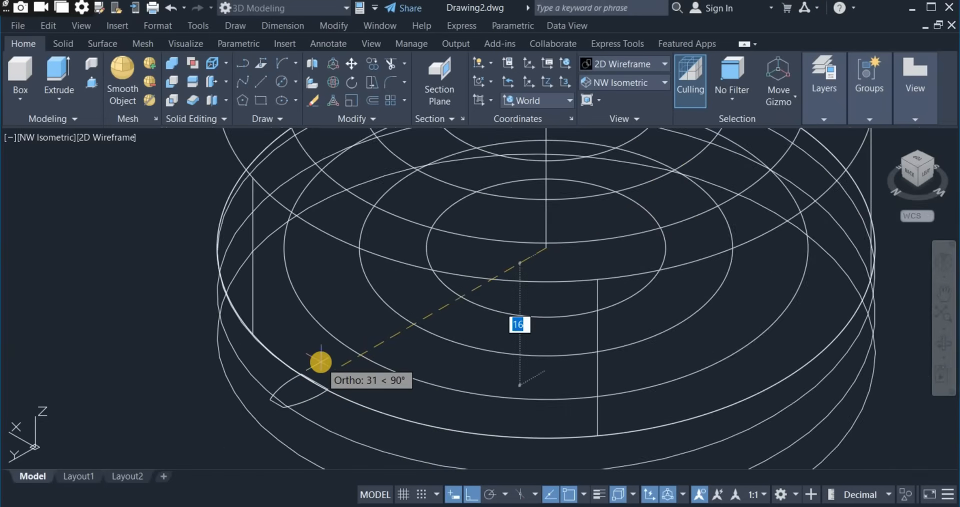
right_click(353, 298)
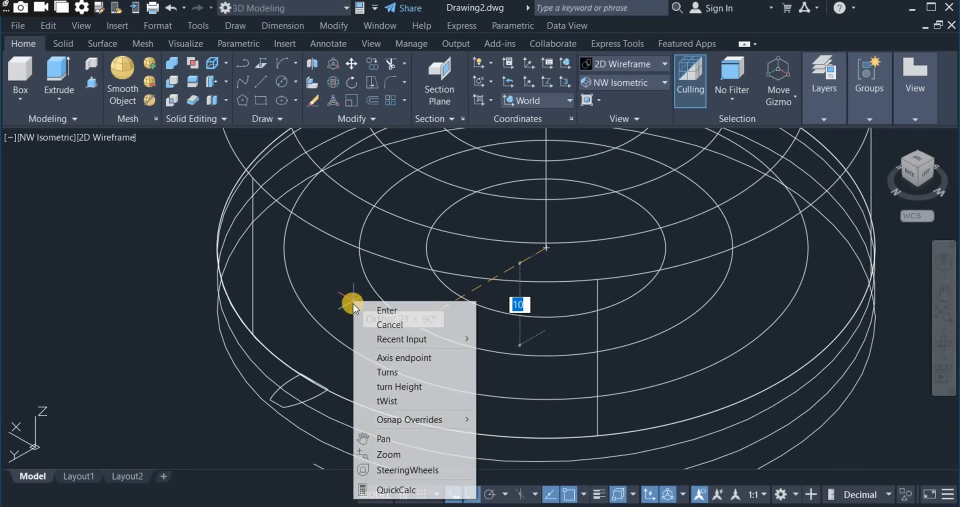
click(387, 373)
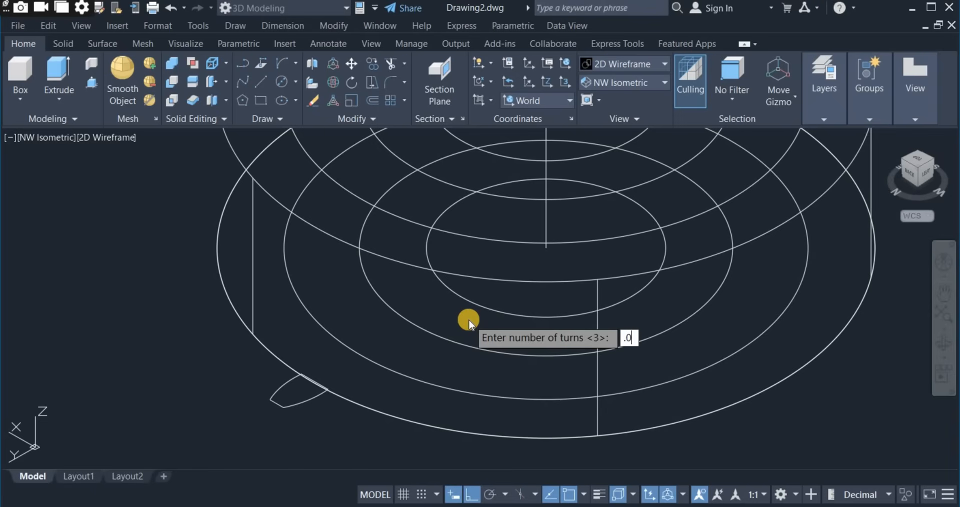
key(Return)
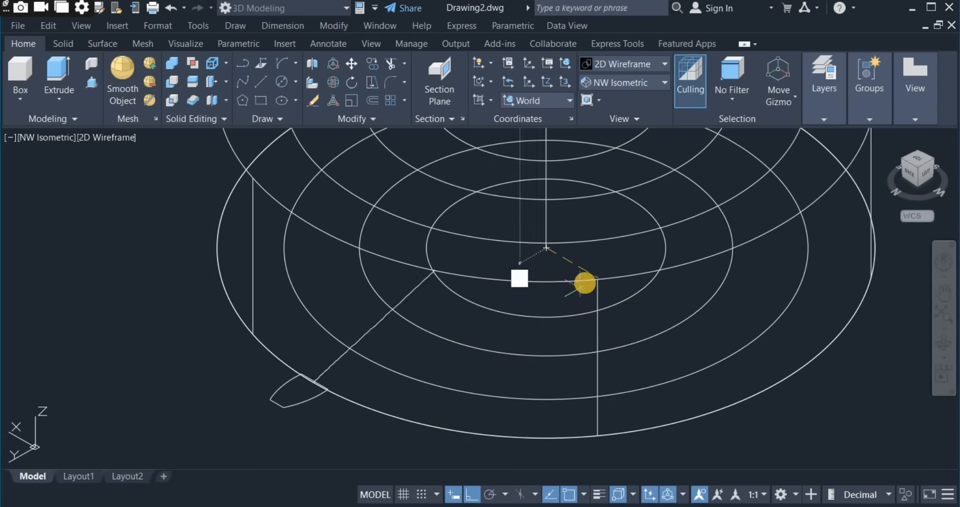
scroll(586, 277, down, 4)
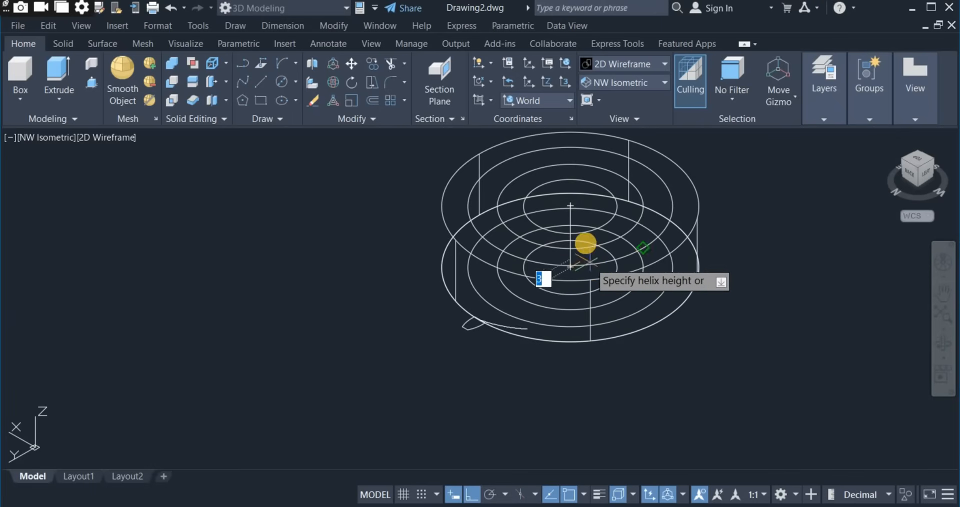
click(572, 206)
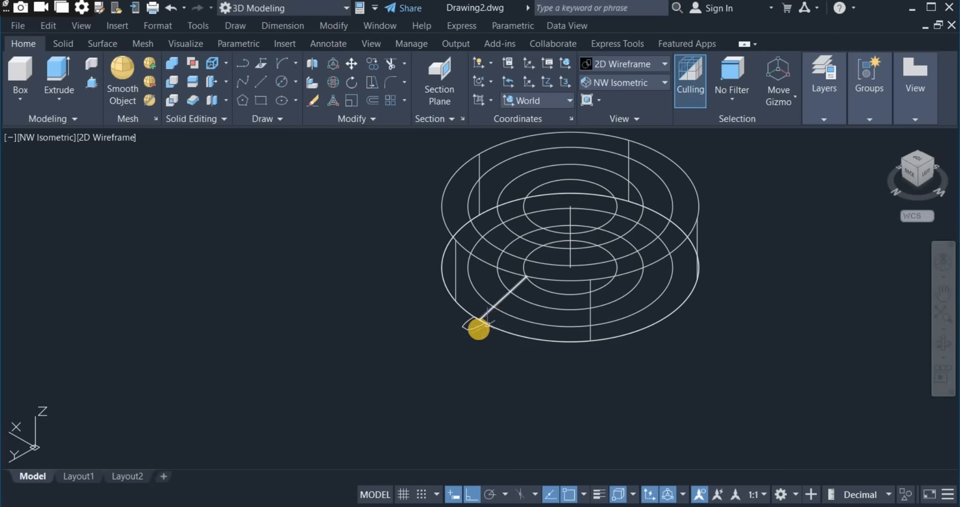
Extrude the tooth profile along the helix path
middle_drag(465, 333, 379, 401)
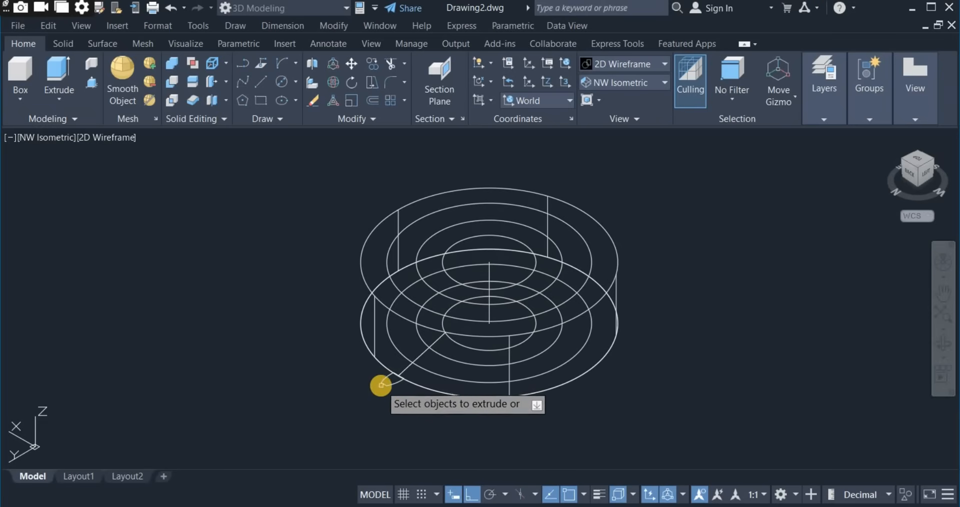
right_click(347, 405)
click(383, 292)
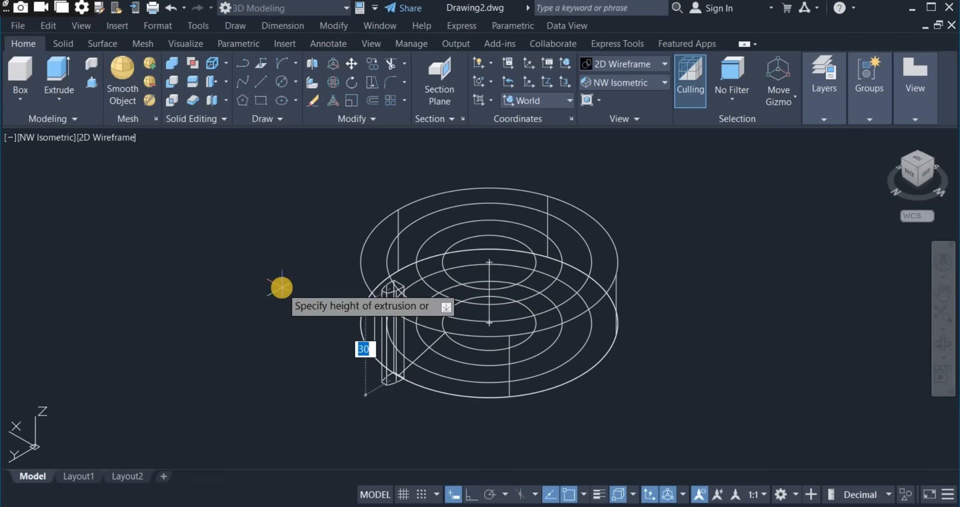
right_click(289, 293)
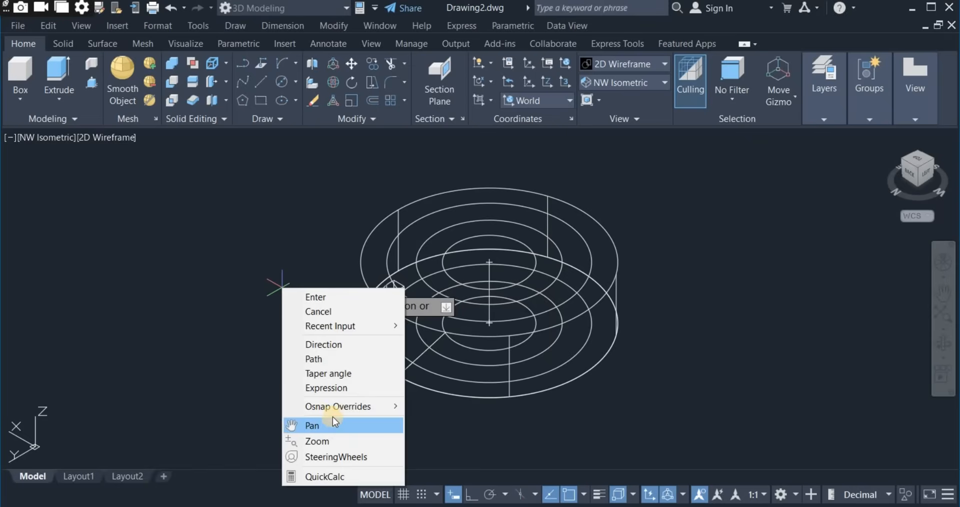
click(315, 358)
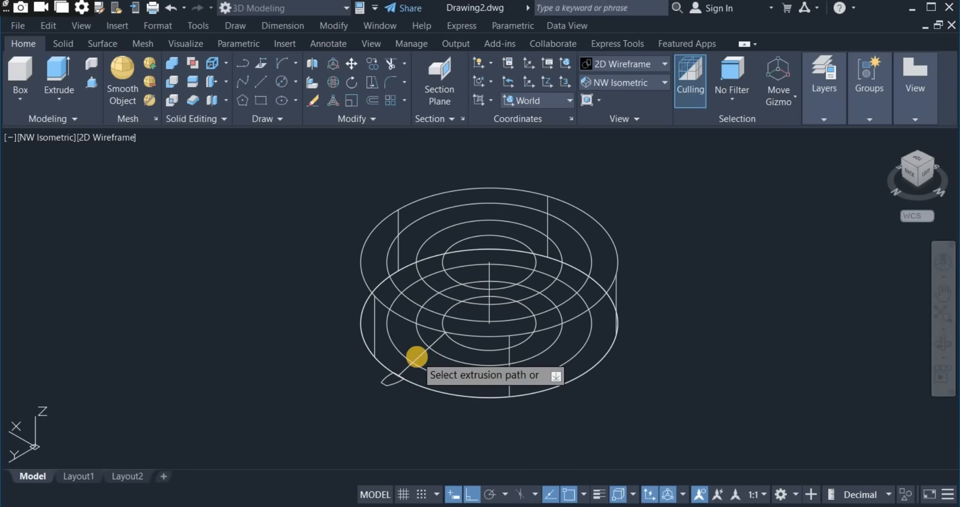
click(417, 358)
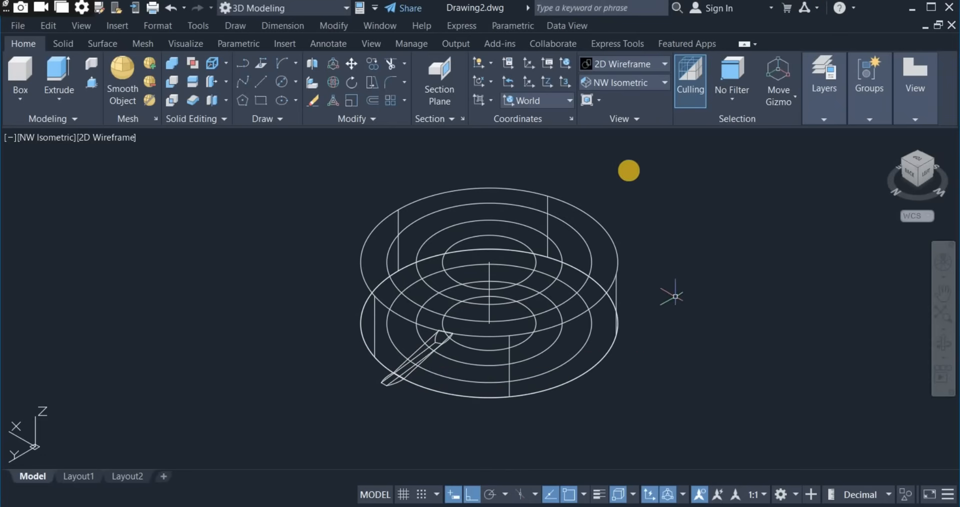
Change the visual style of the gear model to Shades of Gray
click(625, 68)
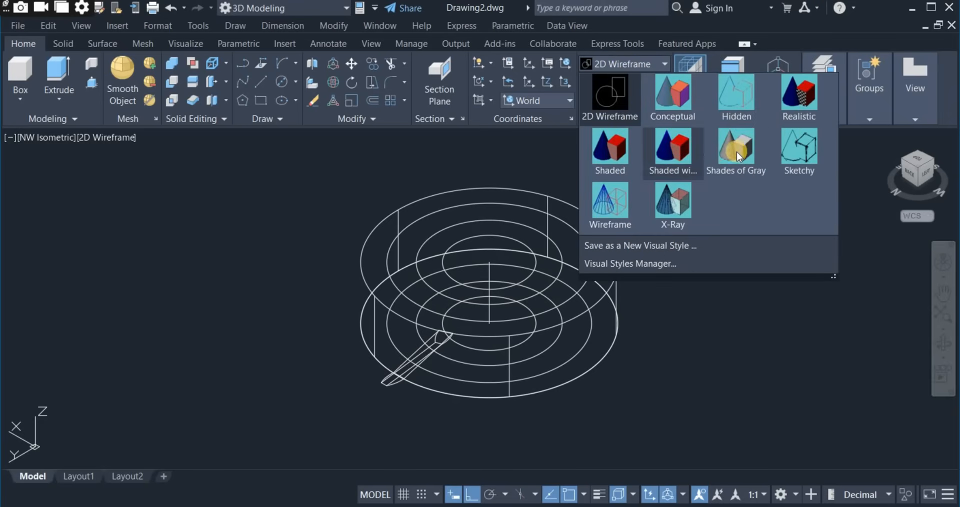
click(740, 155)
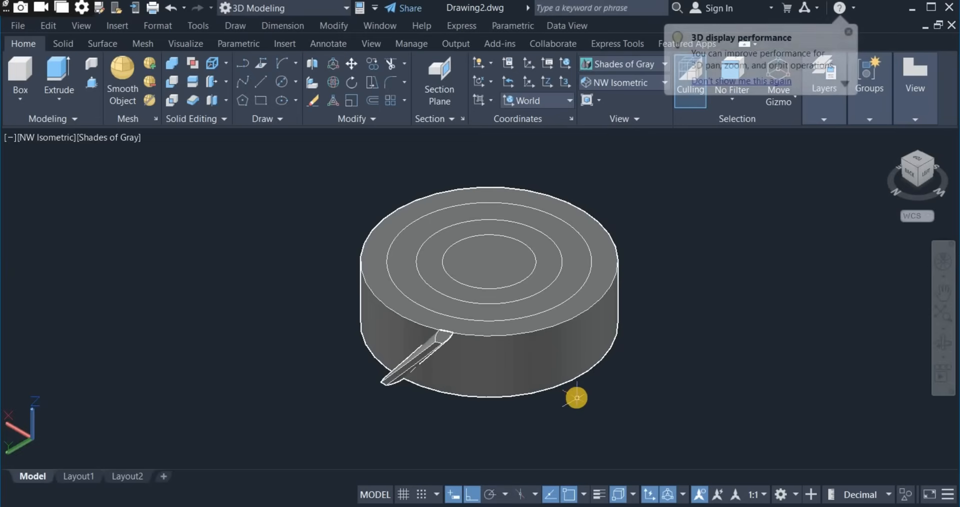
scroll(576, 398, up, 2)
scroll(576, 397, down, 2)
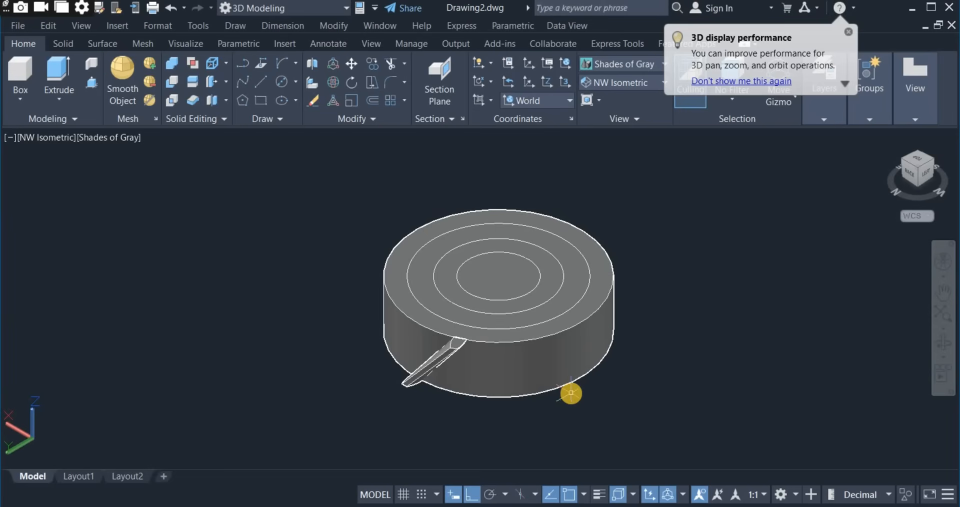
Presspull the innermost circle on the gear body's top face down through the body to cut the bore
scroll(571, 393, up, 2)
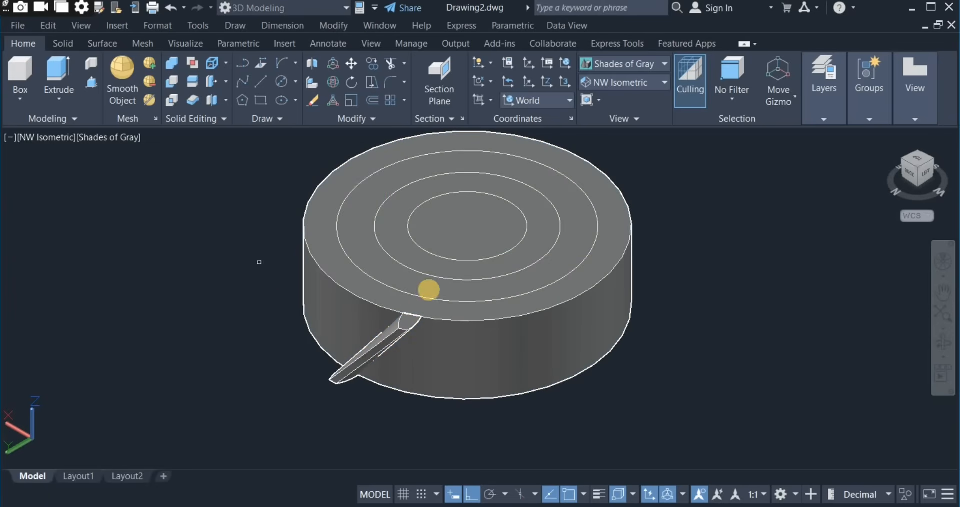
click(479, 239)
click(479, 239)
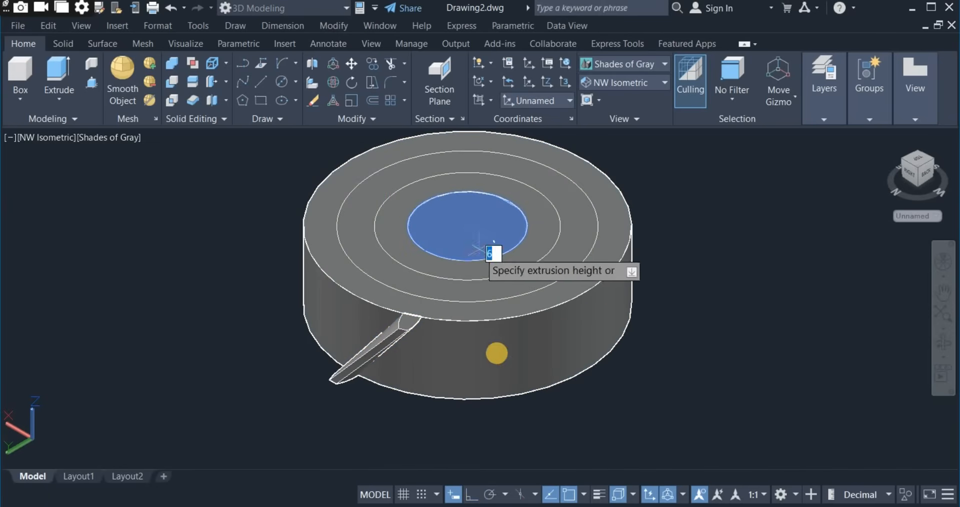
click(473, 423)
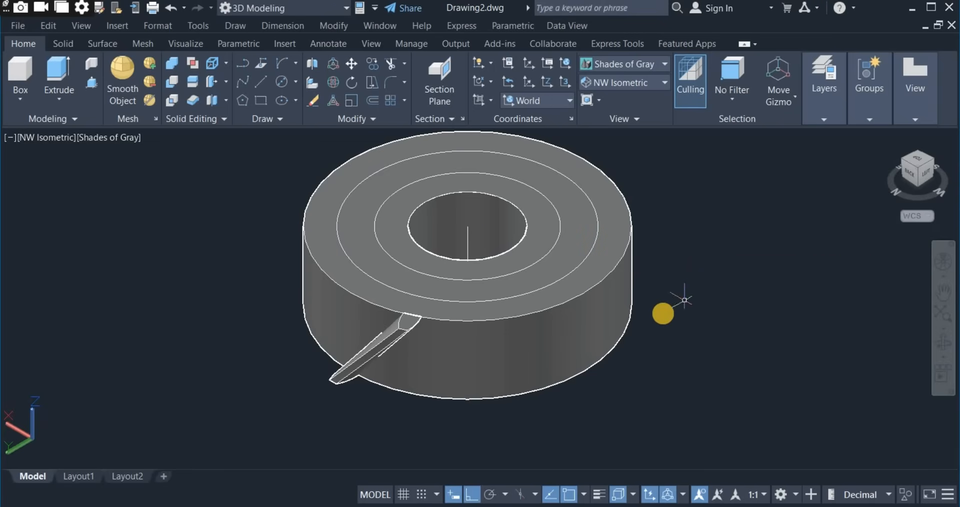
Presspull the ring between the two middle circles on the gear's top face 3 units down to cut a recess
click(579, 256)
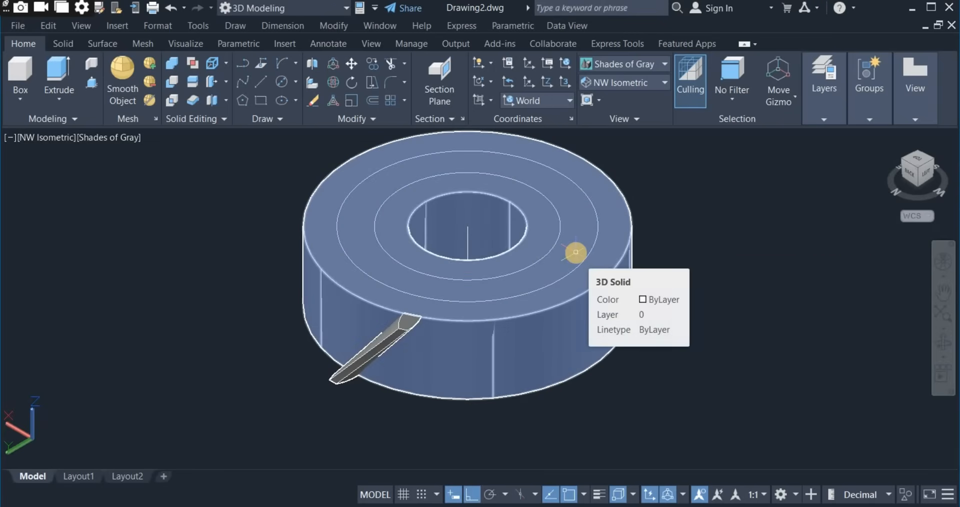
key(Escape)
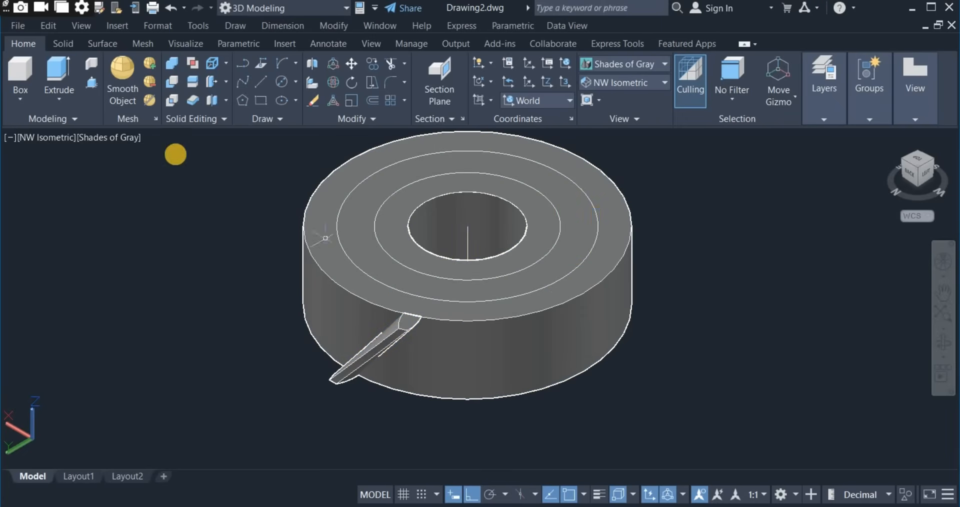
click(92, 86)
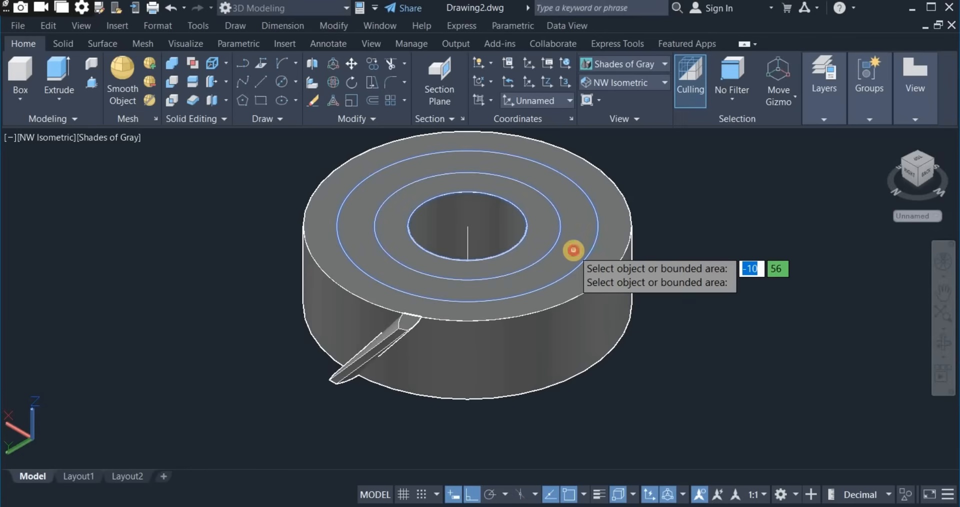
click(573, 251)
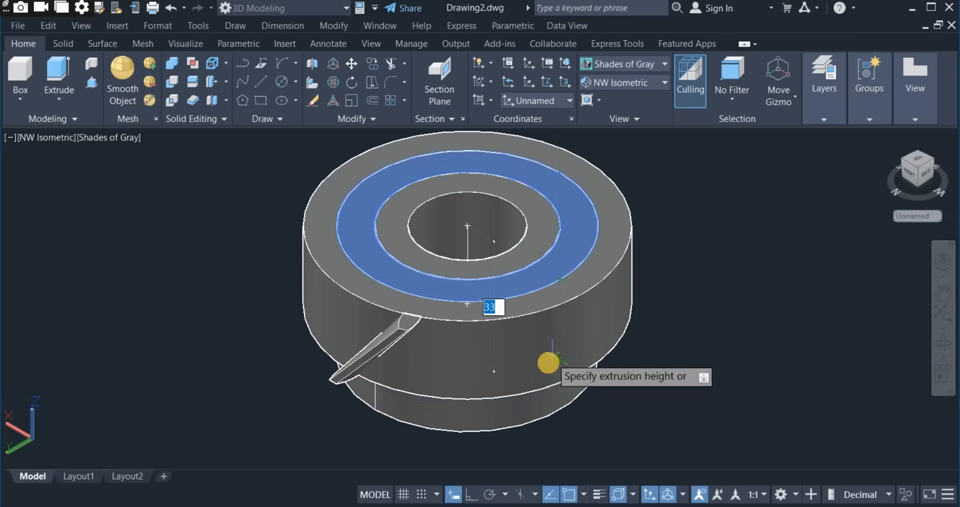
text(3)
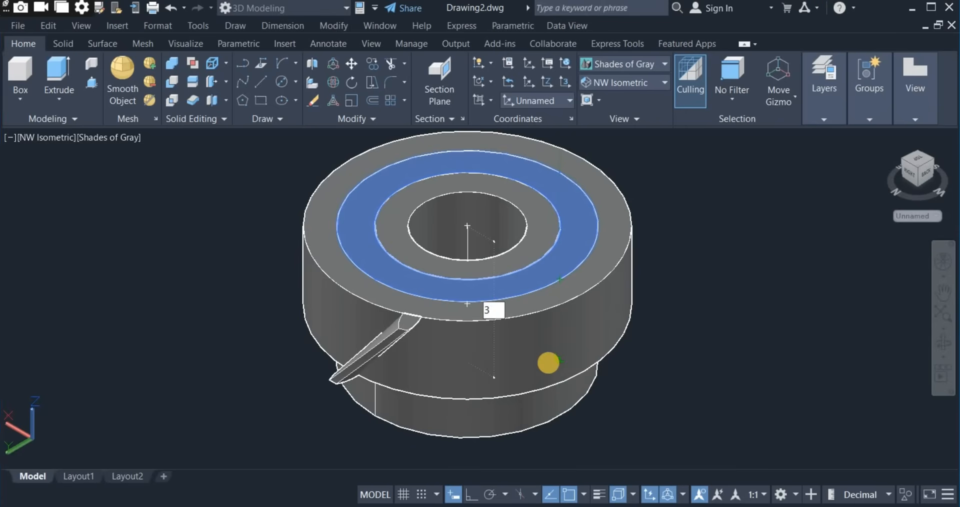
key(Return)
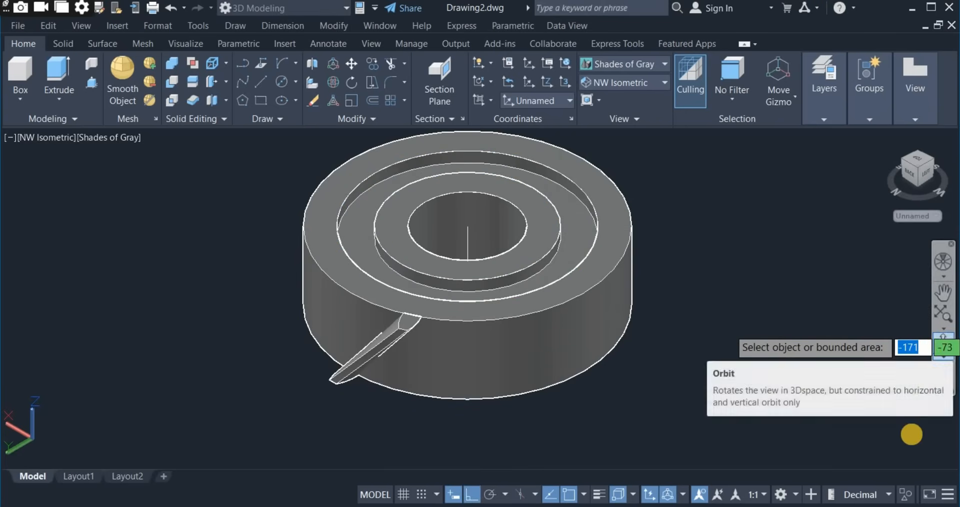
Presspull the matching ring on the gear's underside 3 units into the body to cut a recess
click(942, 344)
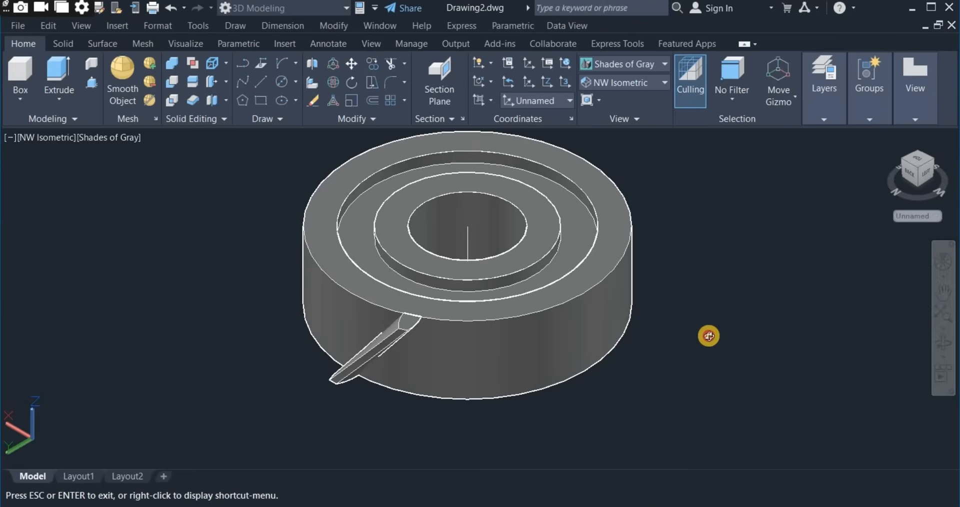
drag(708, 335, 693, 258)
right_click(694, 266)
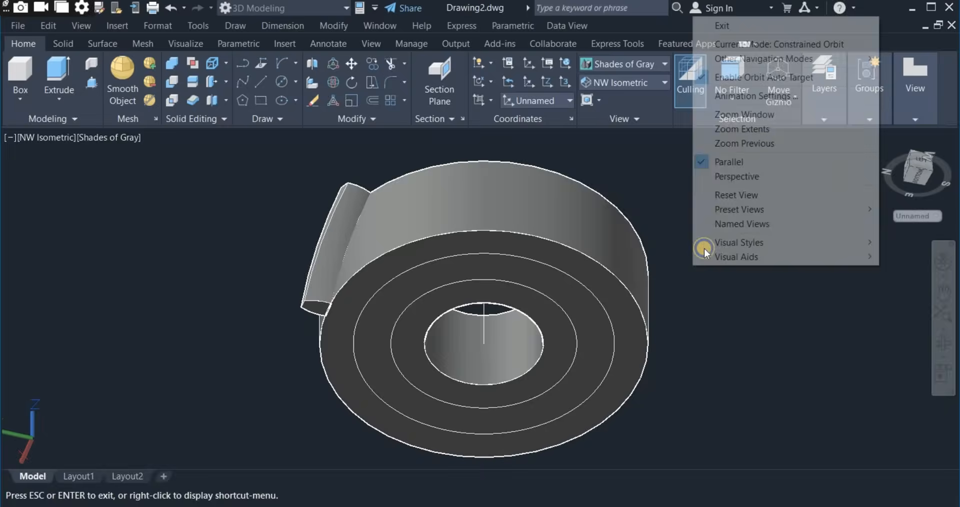
click(722, 25)
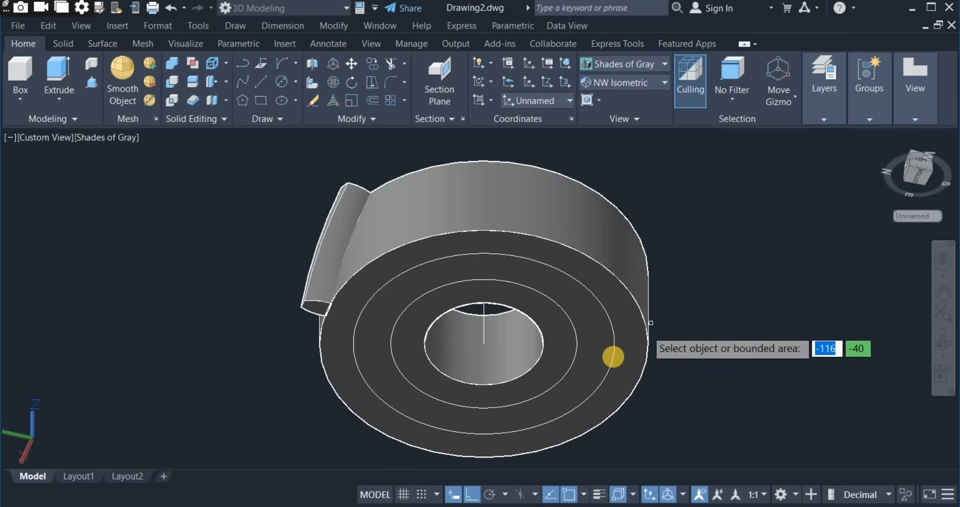
click(616, 315)
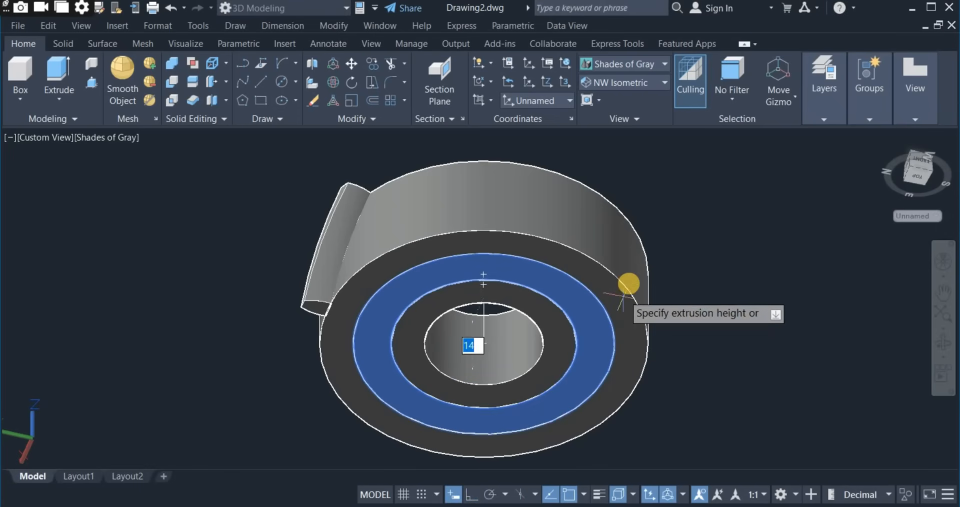
text(3)
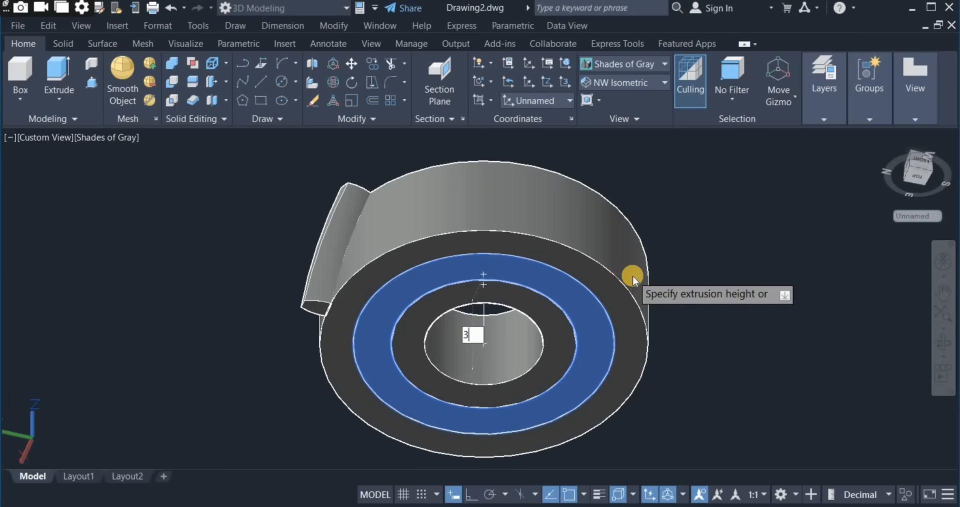
key(Return)
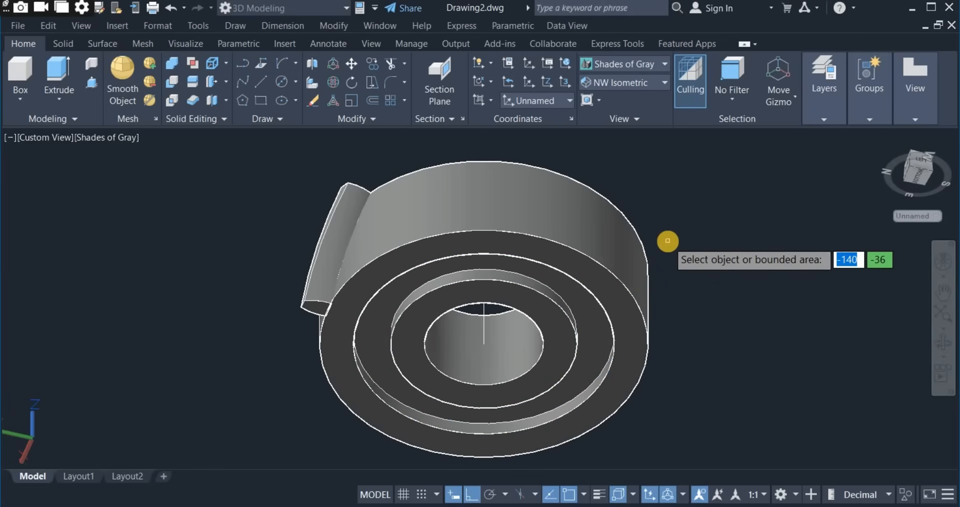
key(Escape)
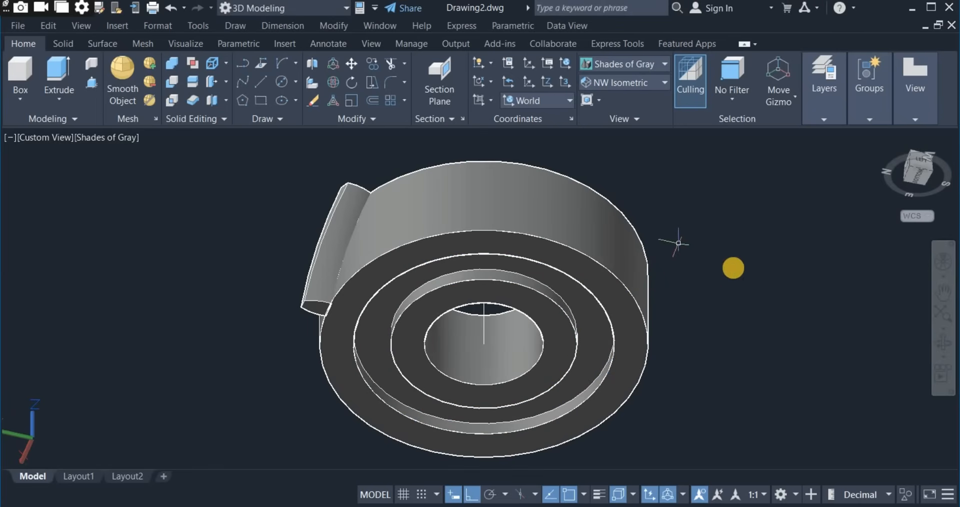
Create a polar array of the helical tooth around the top endpoint of the vertical line in the bore
click(942, 343)
drag(759, 307, 734, 396)
middle_drag(723, 400, 692, 420)
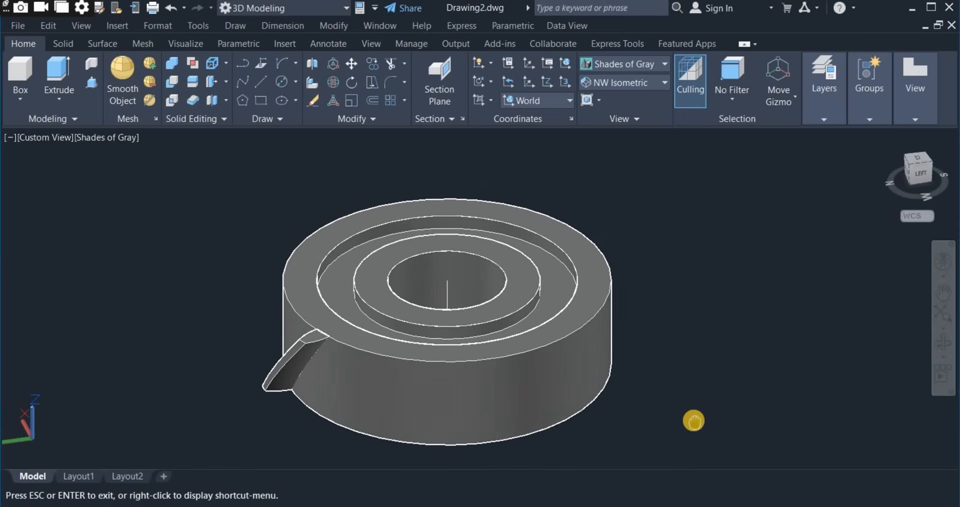
right_click(677, 345)
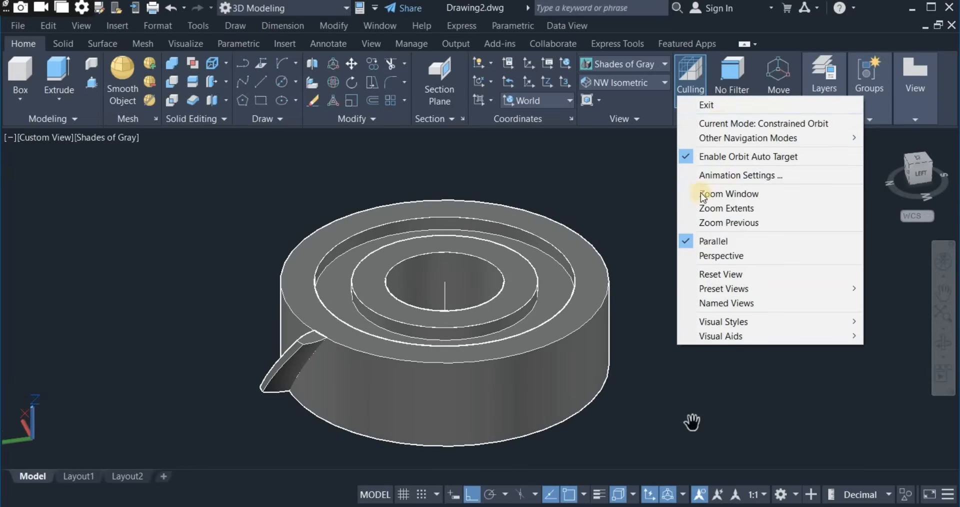
click(721, 105)
click(492, 353)
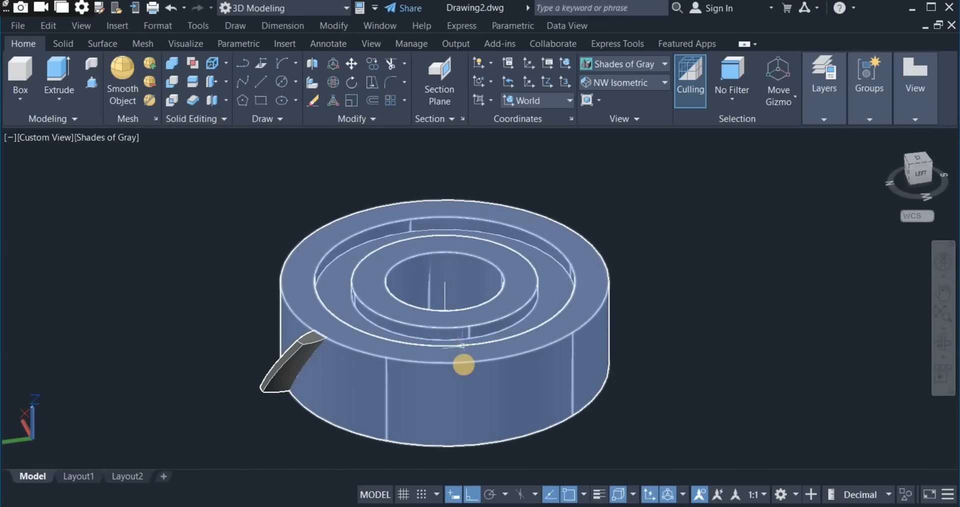
key(Escape)
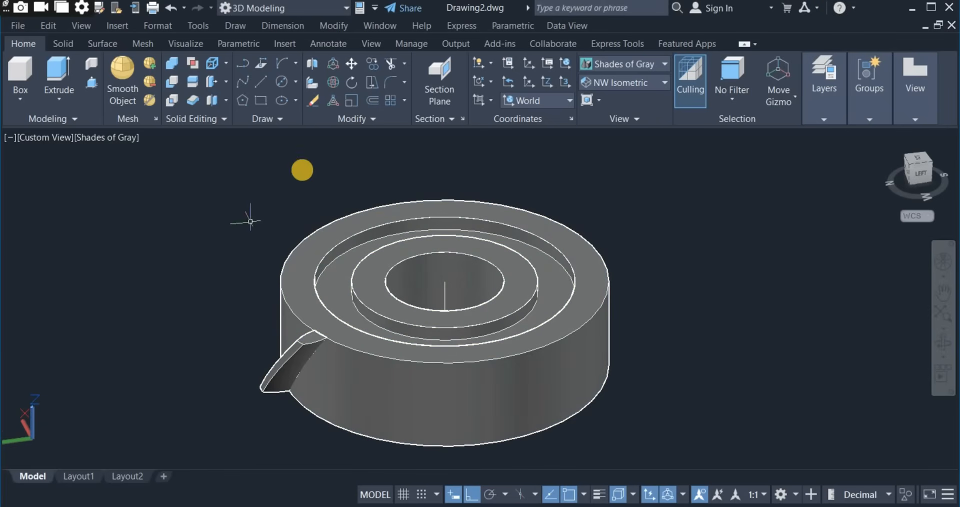
click(404, 101)
click(426, 184)
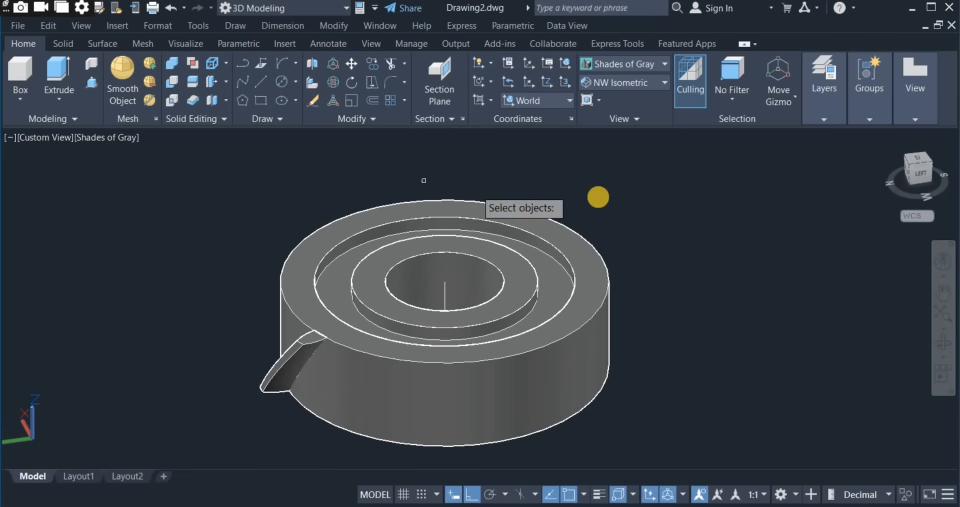
click(276, 369)
key(Return)
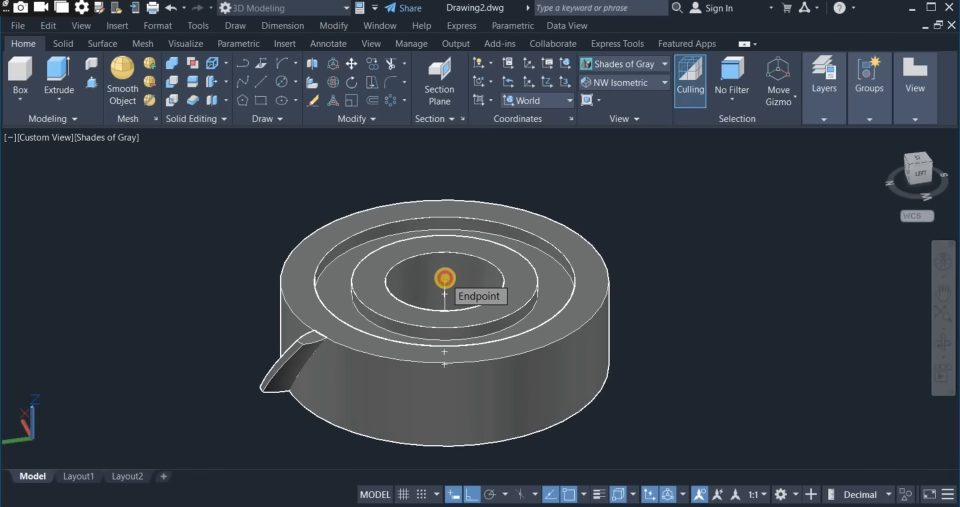
click(444, 278)
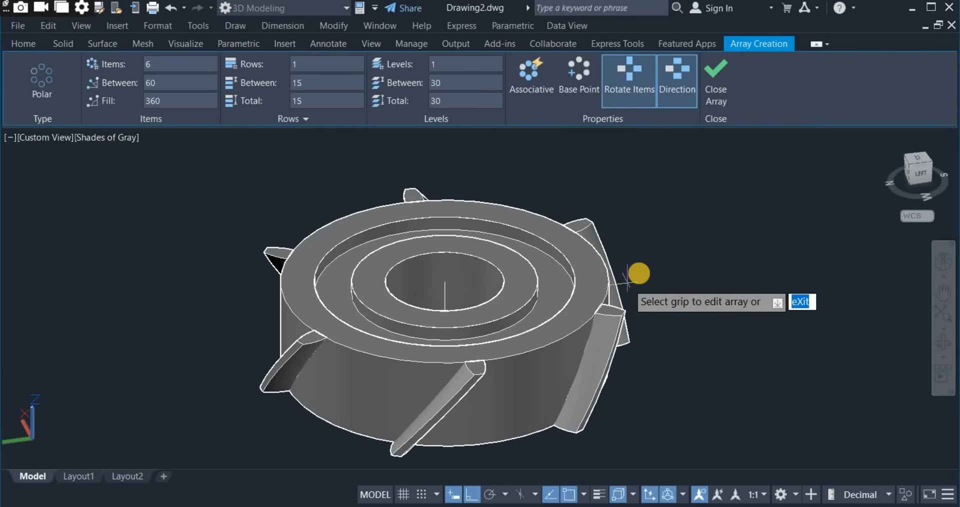
Set the number of items in the tooth array to 30 and finish the array
right_click(664, 239)
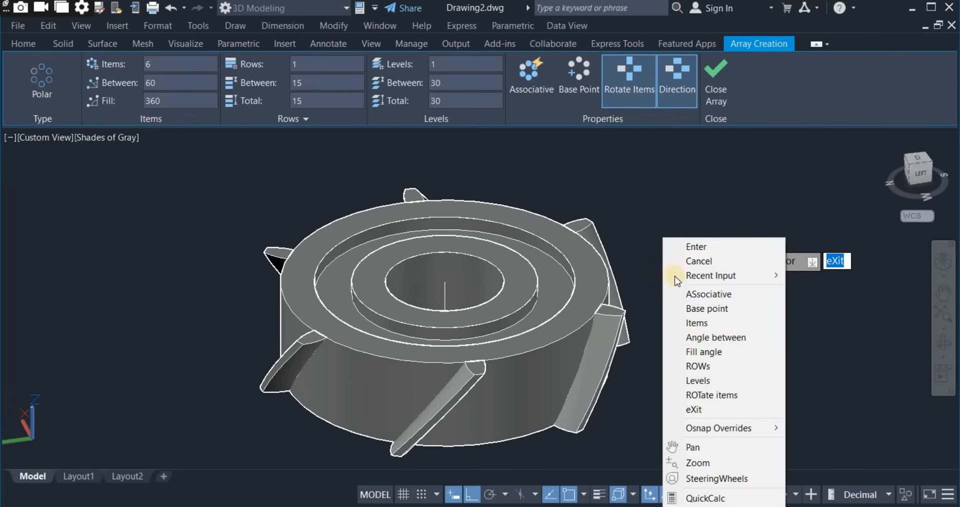
click(701, 325)
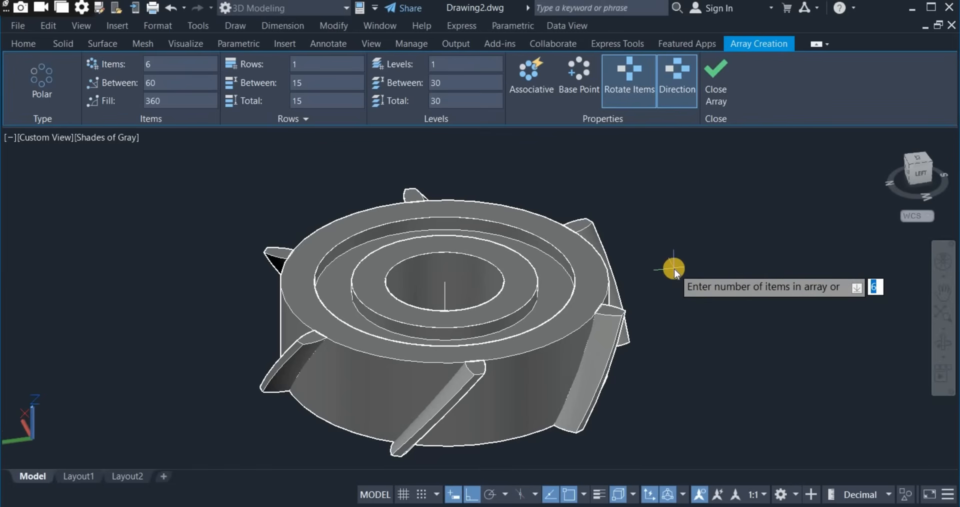
key(Return)
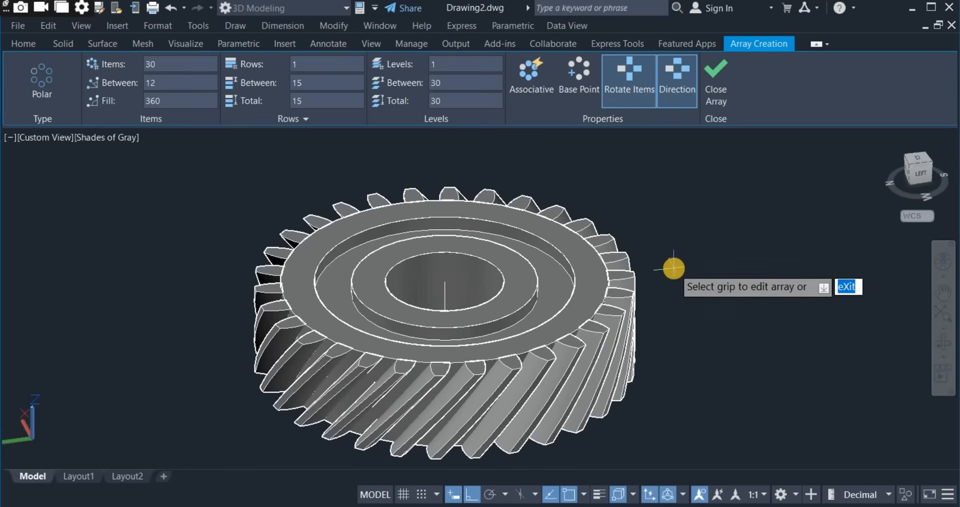
right_click(676, 258)
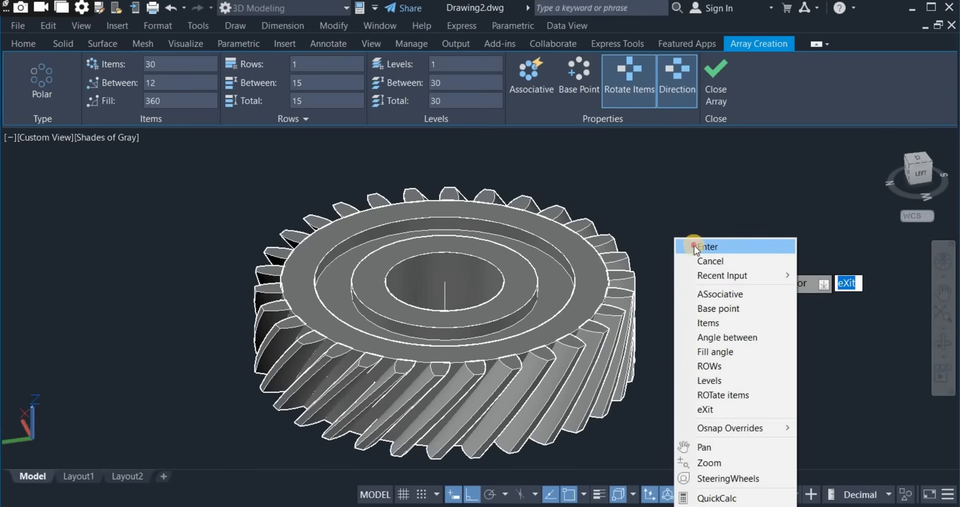
click(694, 245)
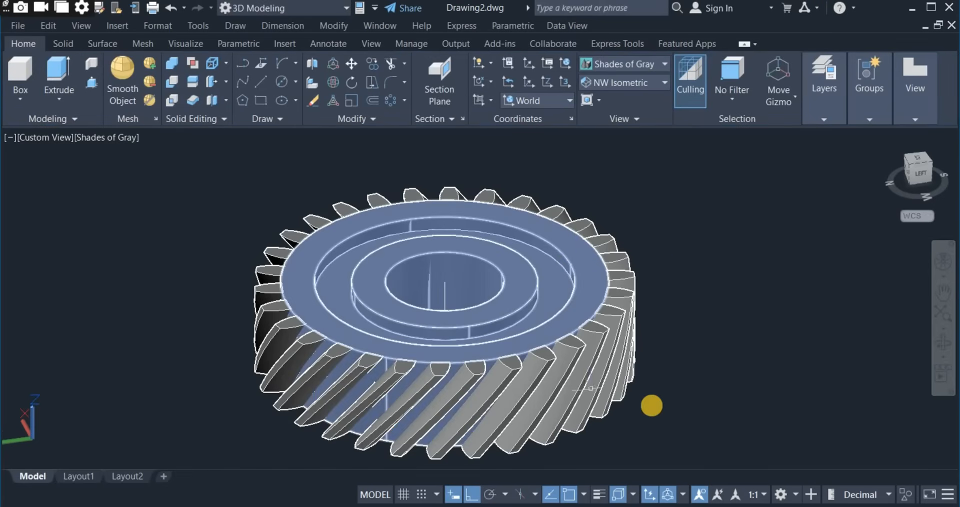
Union the gear body and all the arrayed teeth into one solid
click(944, 342)
drag(843, 348, 709, 288)
key(Escape)
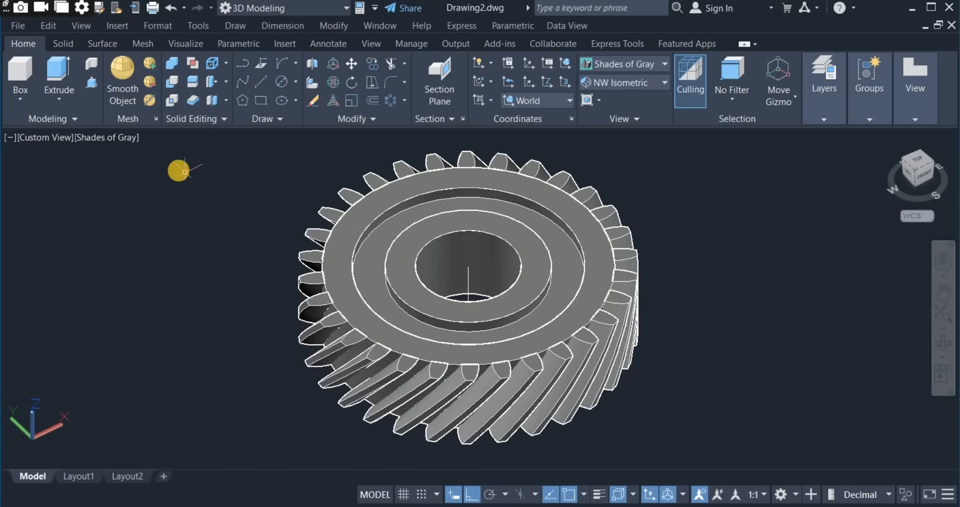
click(173, 67)
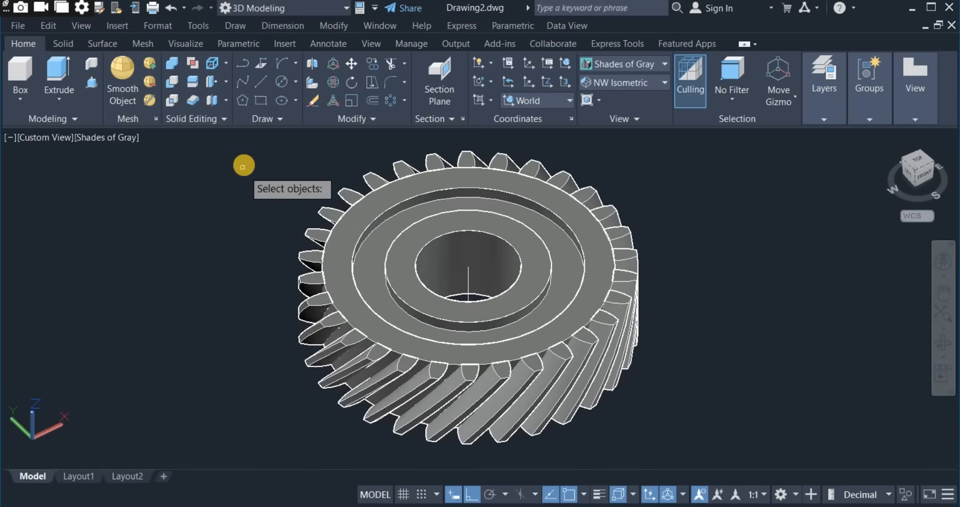
click(222, 148)
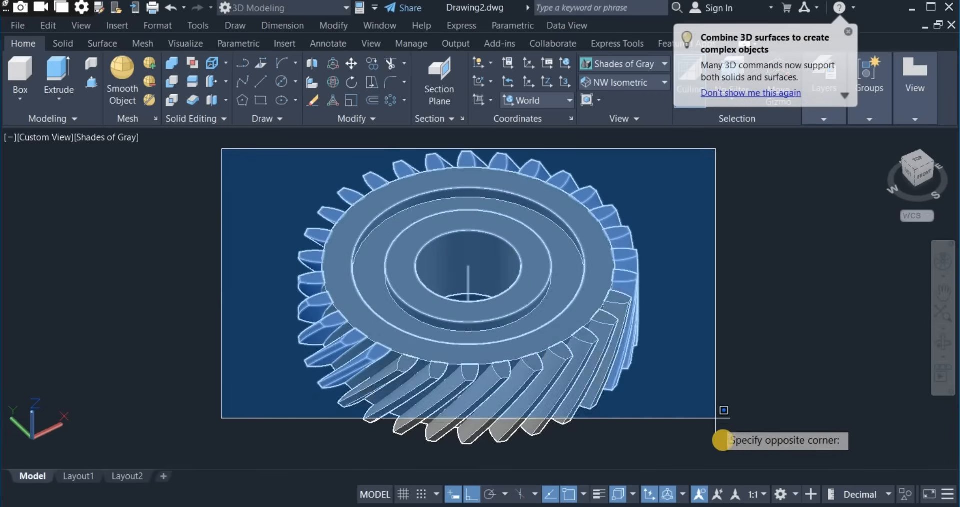
click(714, 450)
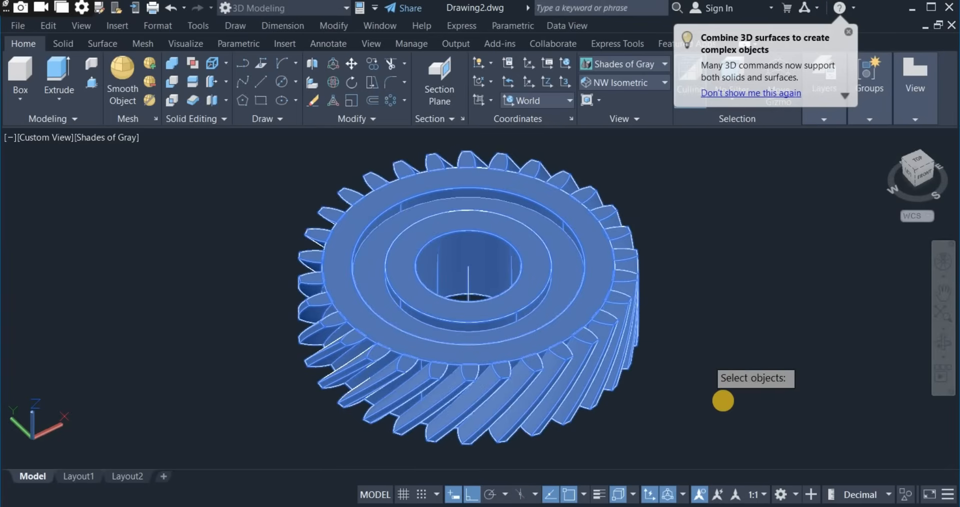
key(Return)
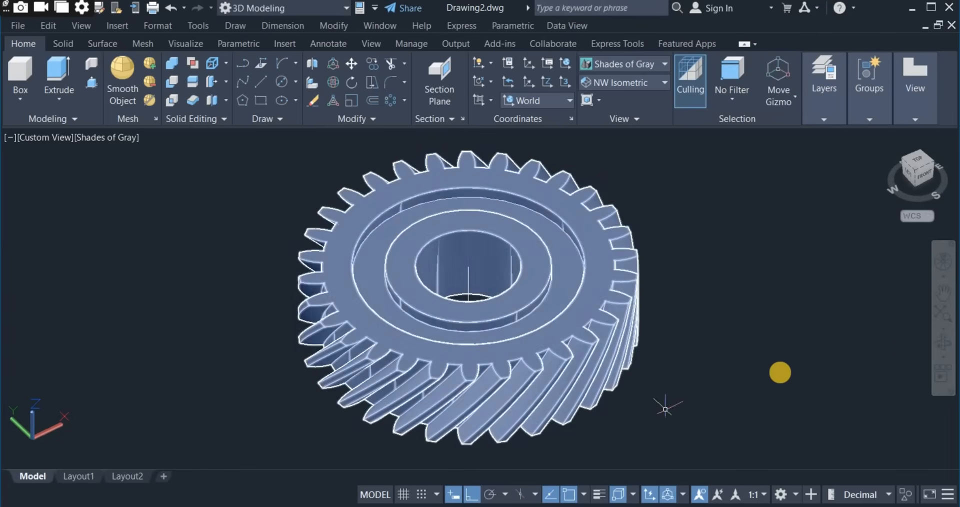
Start an edge fillet on the large gear with the radius set to 0.2
click(943, 341)
drag(671, 365, 492, 305)
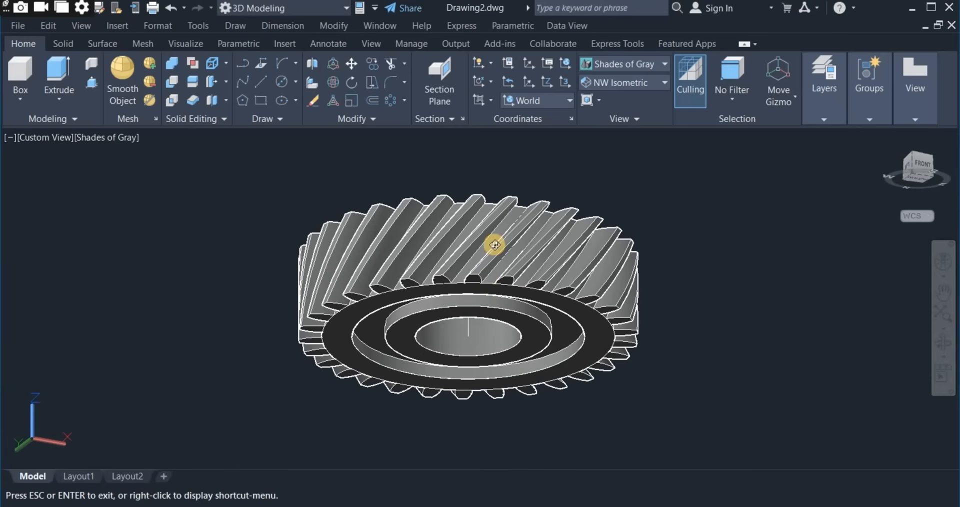
drag(495, 236, 497, 237)
scroll(502, 241, up, 4)
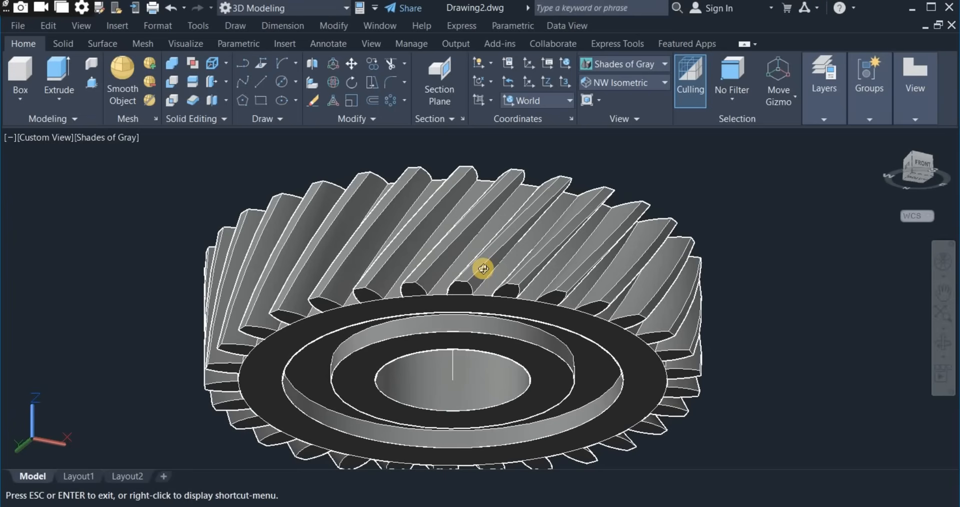
right_click(713, 214)
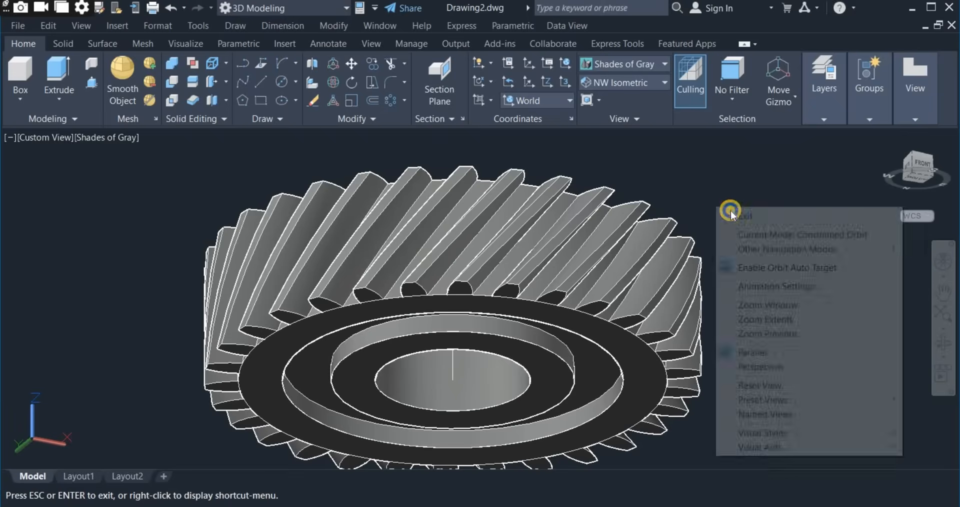
click(735, 210)
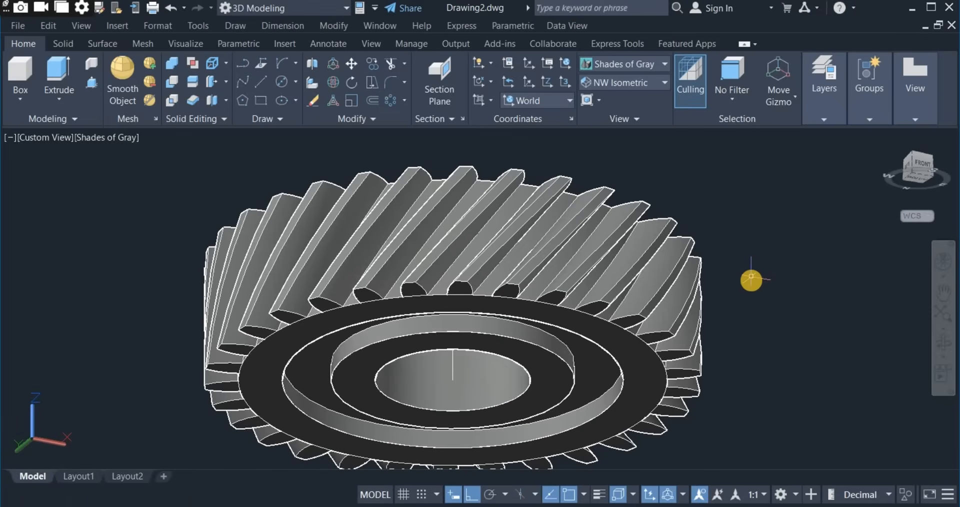
text(f)
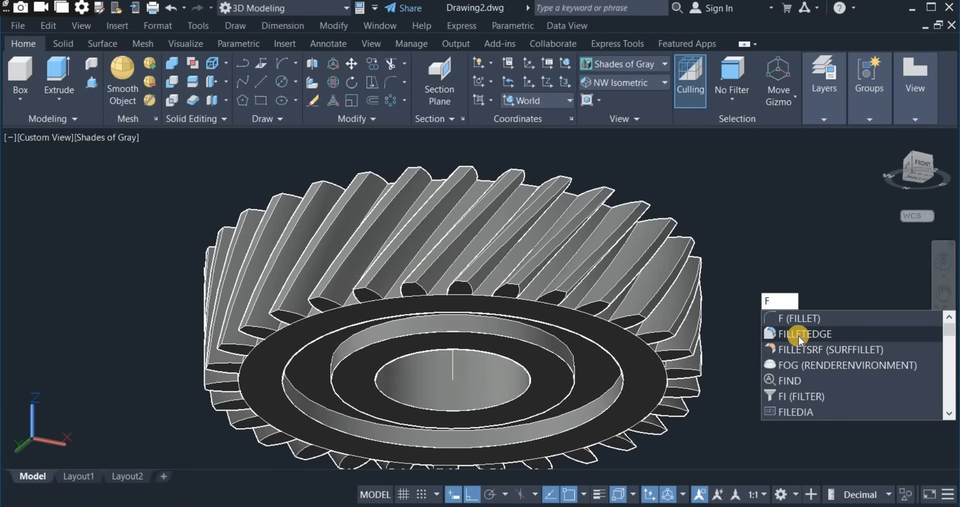
click(796, 336)
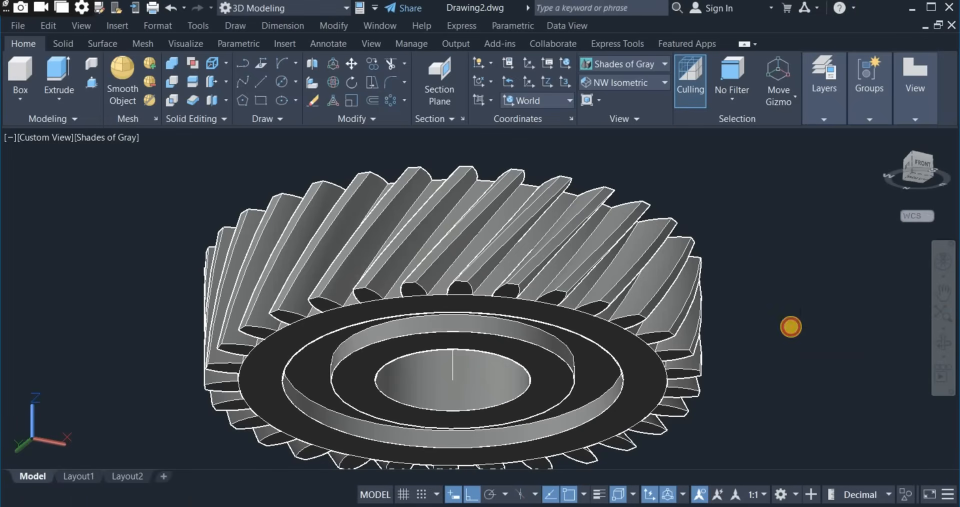
right_click(753, 281)
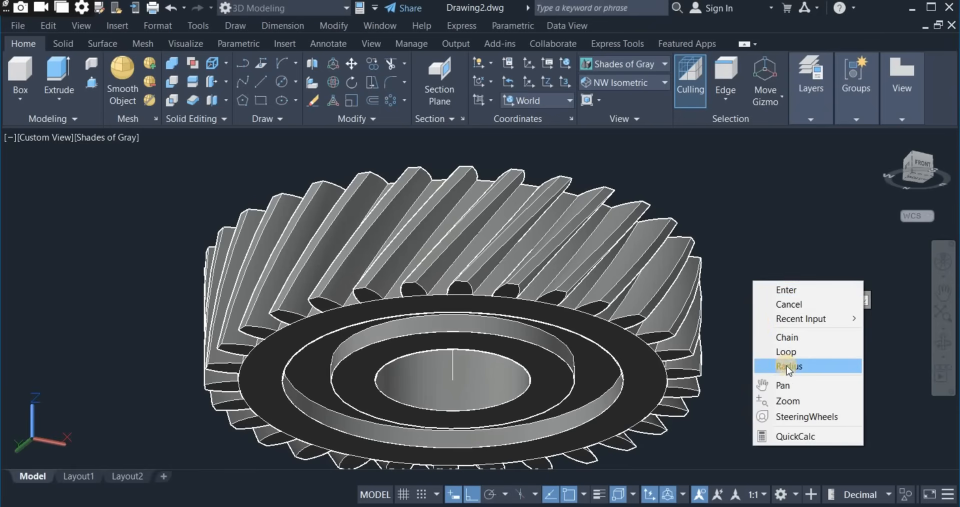
click(770, 366)
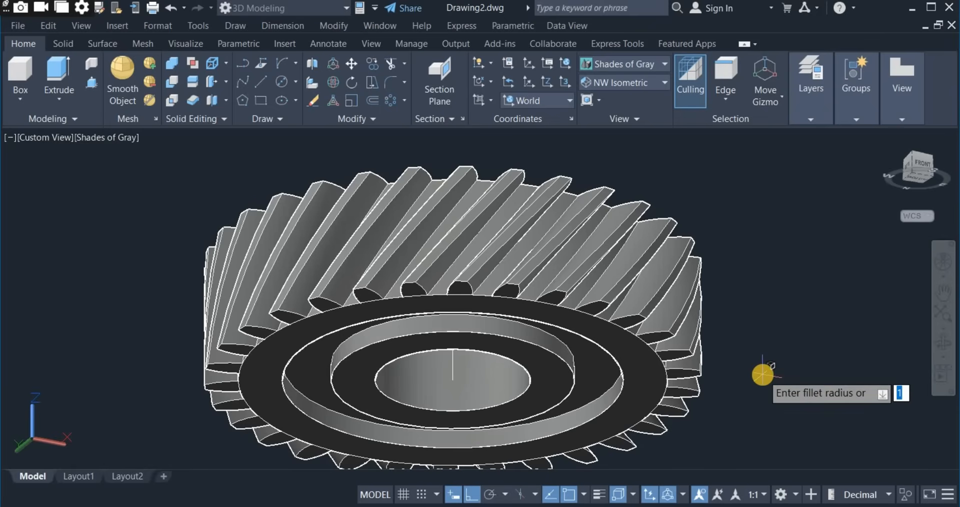
text(.2)
key(Return)
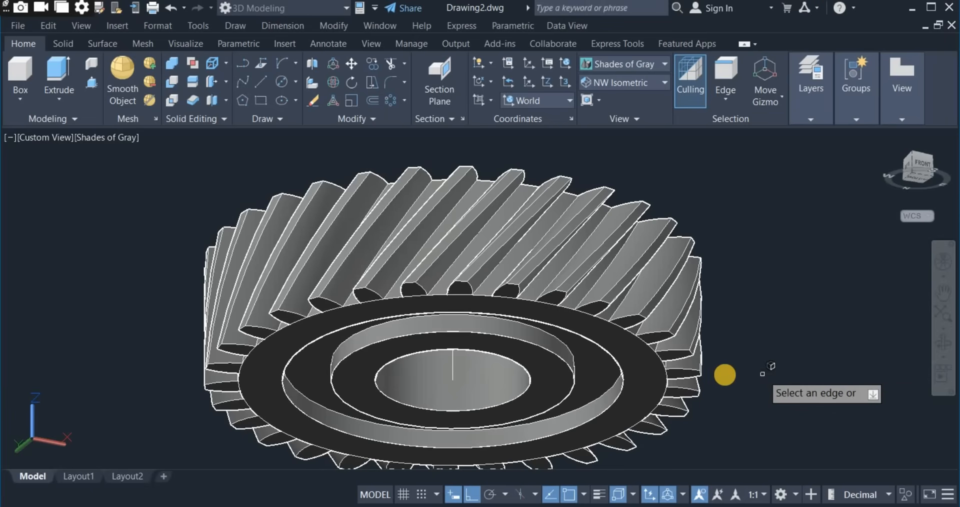
Fillet the helical root edges where the teeth meet the body, picking them one after another around the gear
click(461, 267)
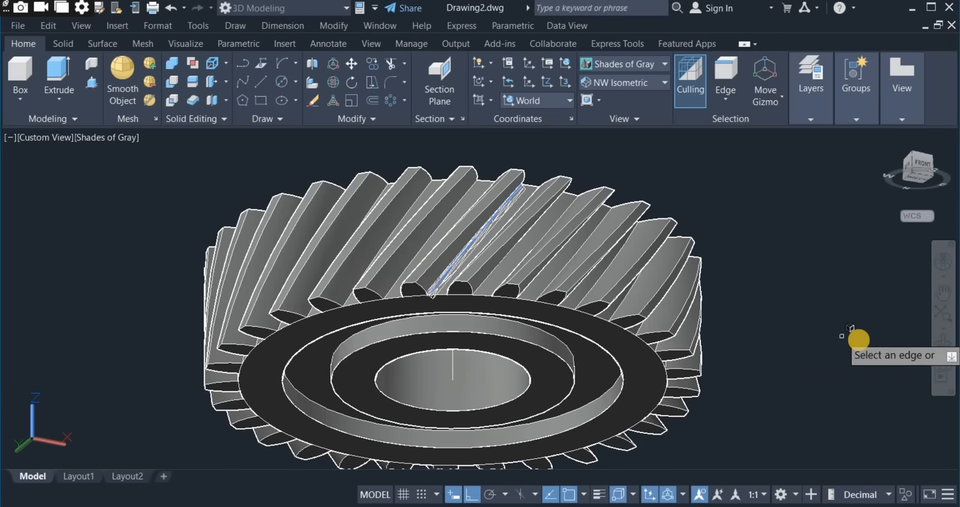
scroll(601, 340, up, 3)
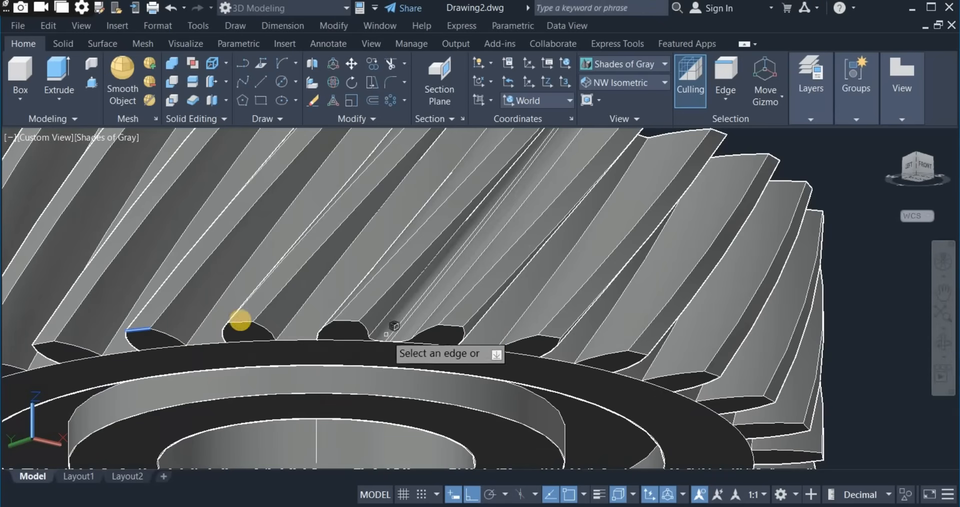
click(221, 295)
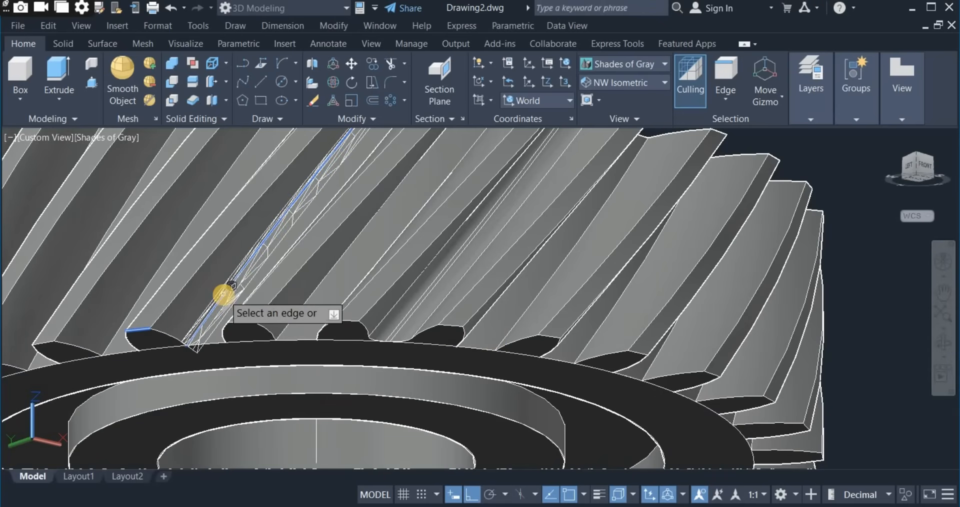
click(163, 262)
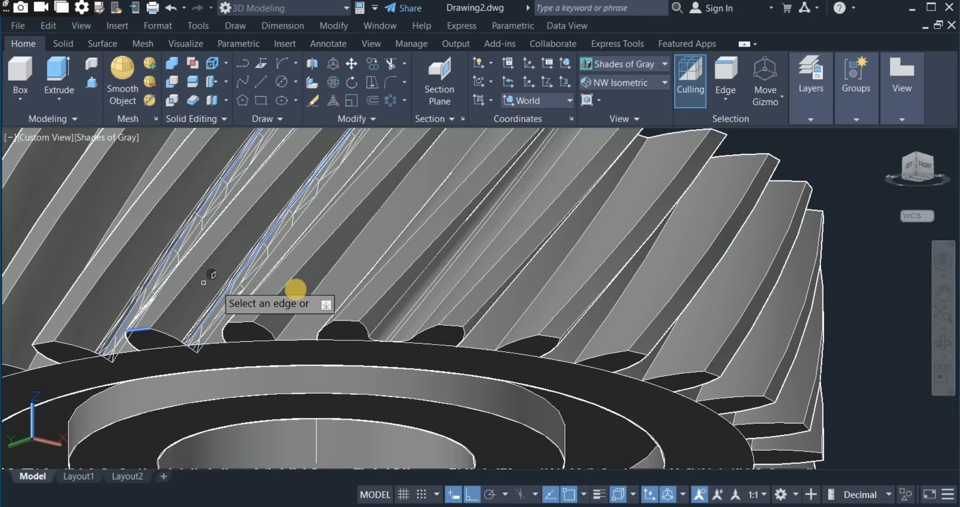
click(330, 275)
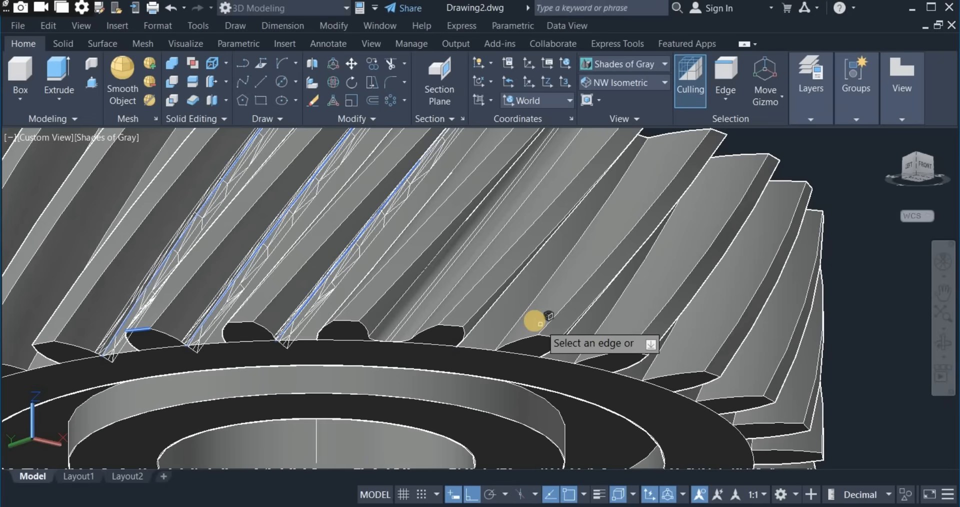
click(550, 305)
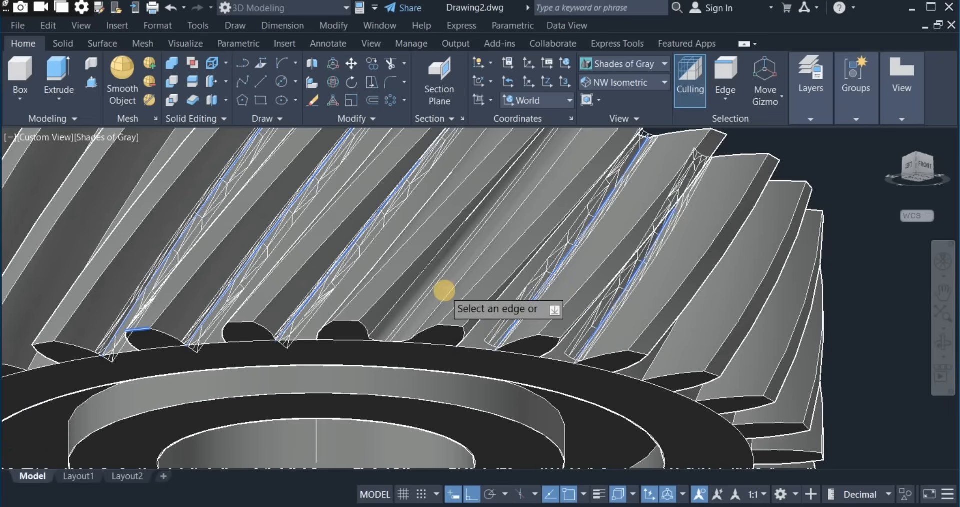
scroll(444, 290, down, 4)
scroll(530, 326, up, 5)
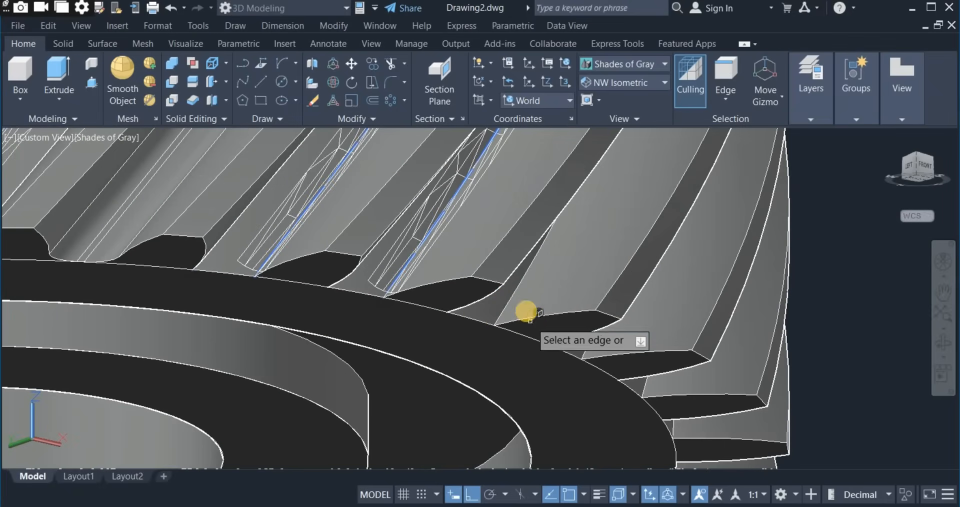
click(512, 303)
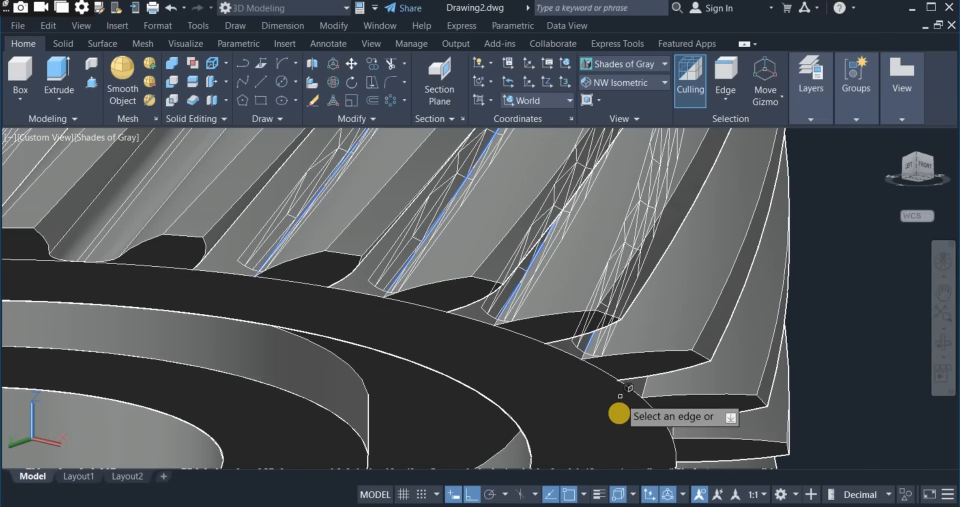
click(941, 346)
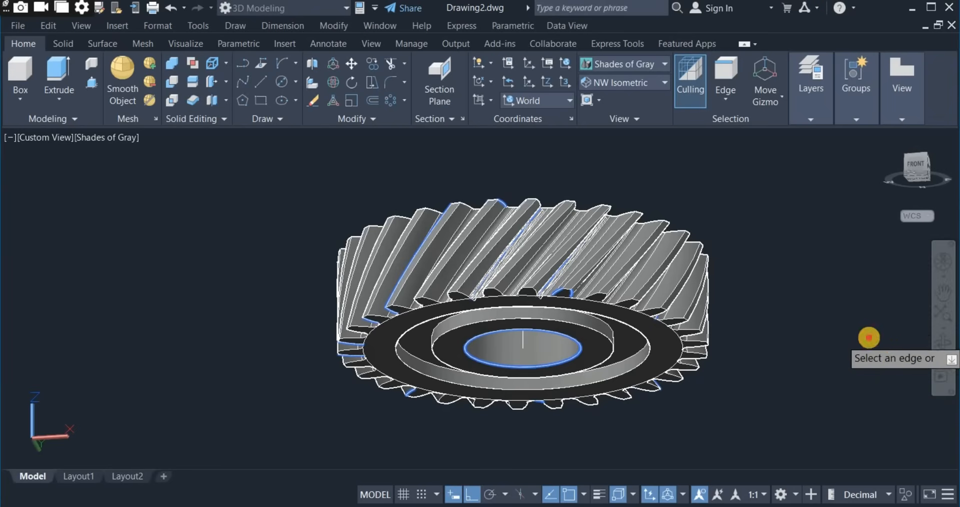
click(944, 344)
drag(840, 324, 780, 327)
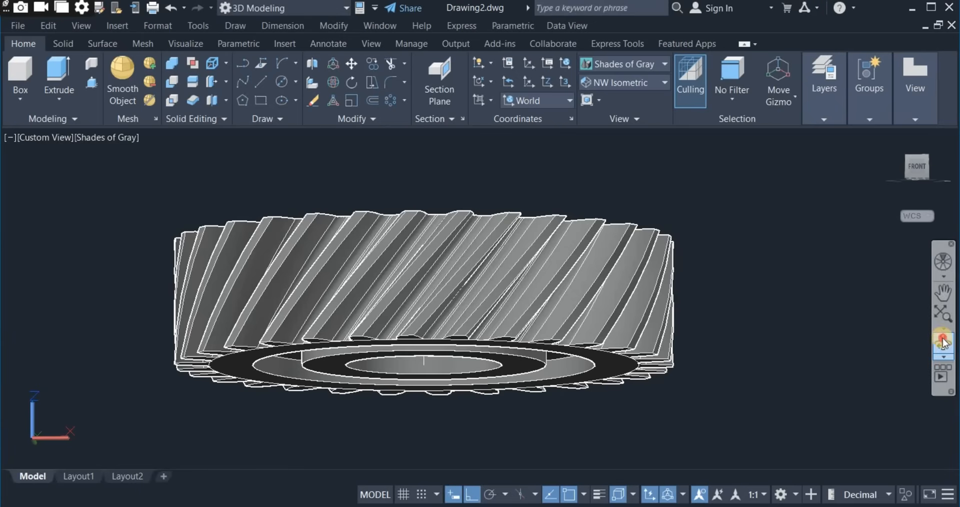
Fillet the outer recess edge, the hub edge and the bore edge on the gear's top face with radius 1
click(943, 342)
drag(751, 272, 561, 221)
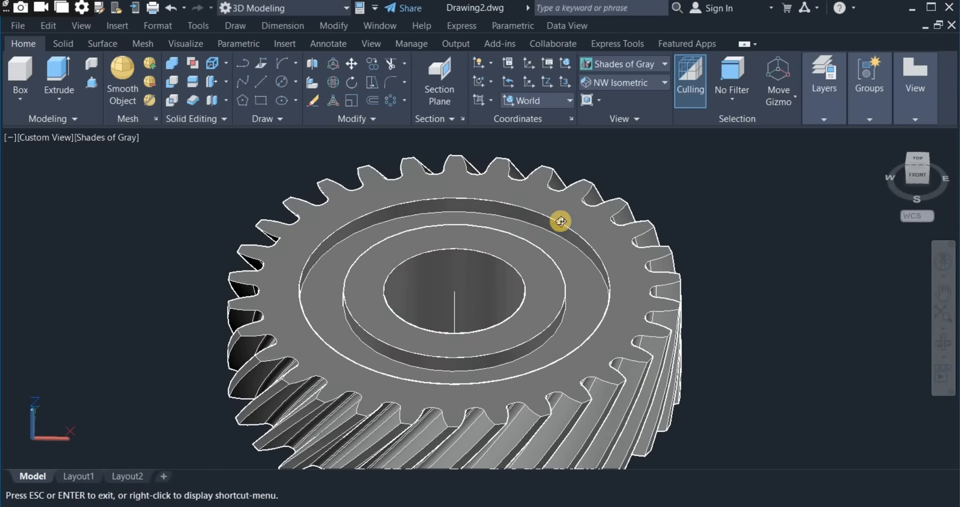
right_click(690, 203)
click(714, 208)
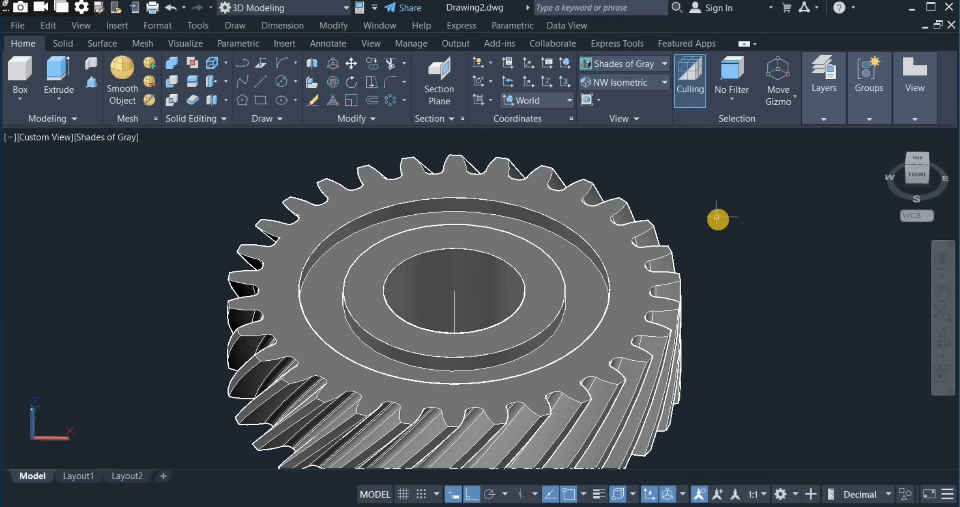
text(J)
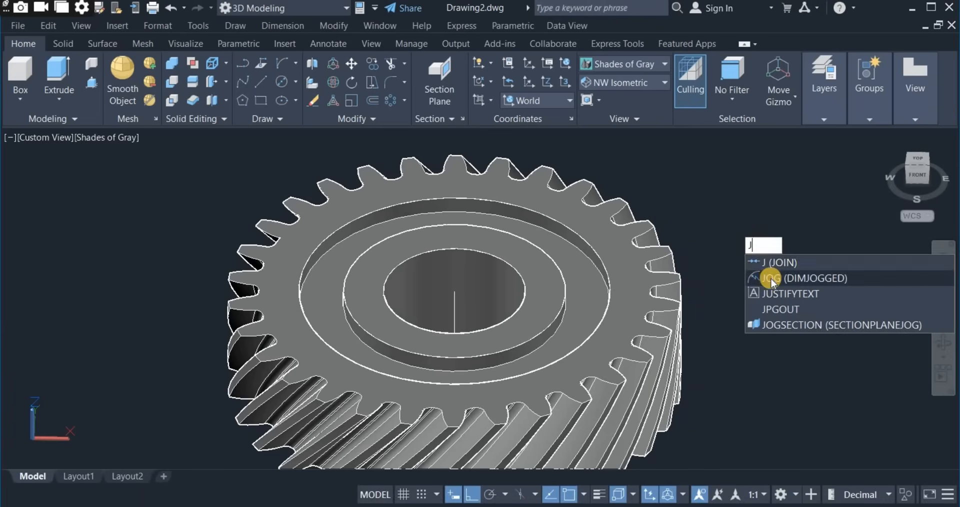
key(Return)
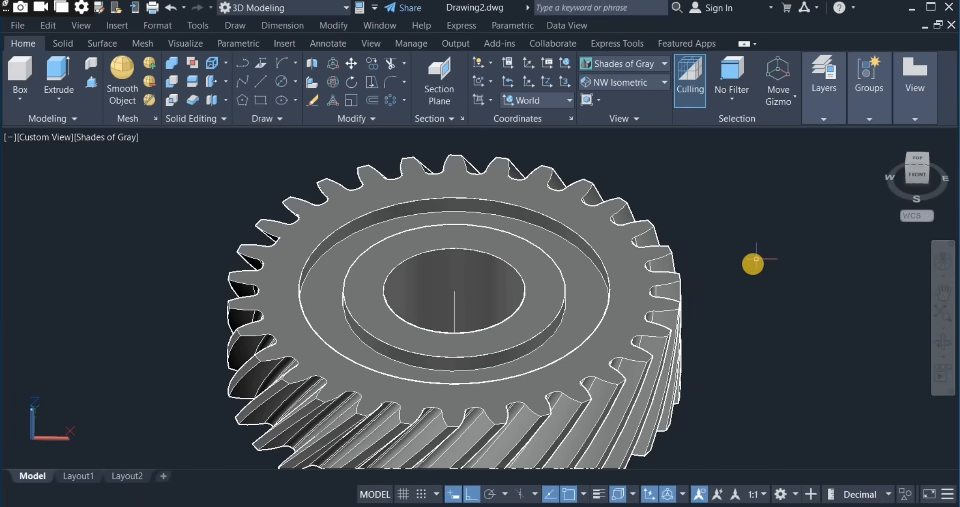
text(f)
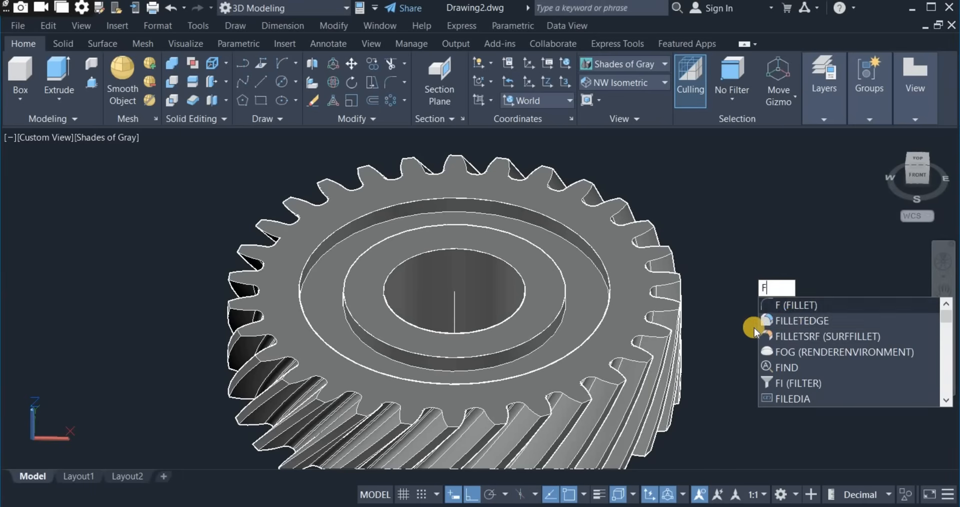
click(768, 323)
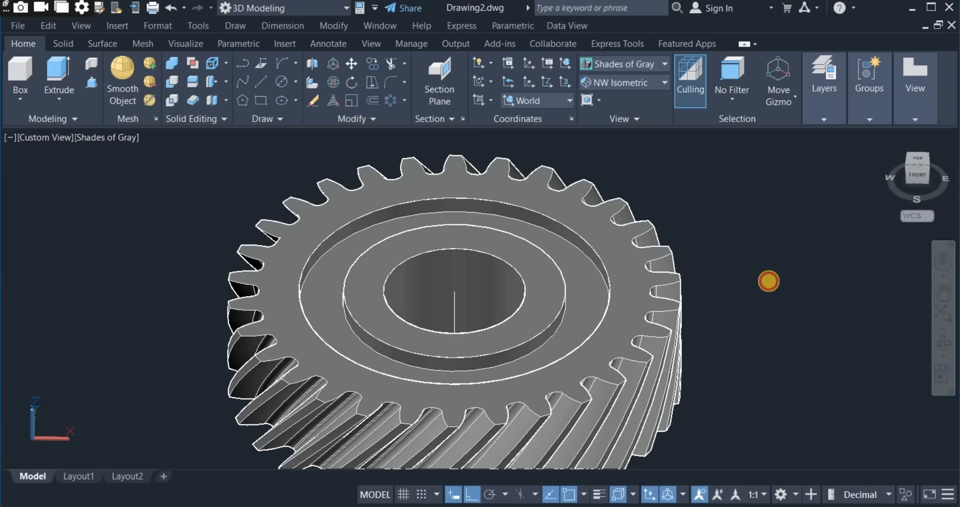
right_click(740, 228)
click(793, 309)
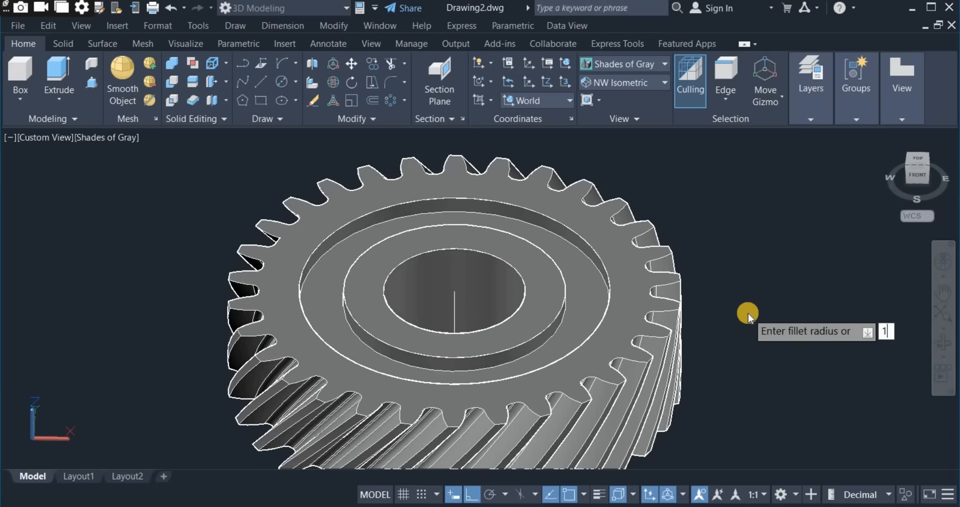
key(Return)
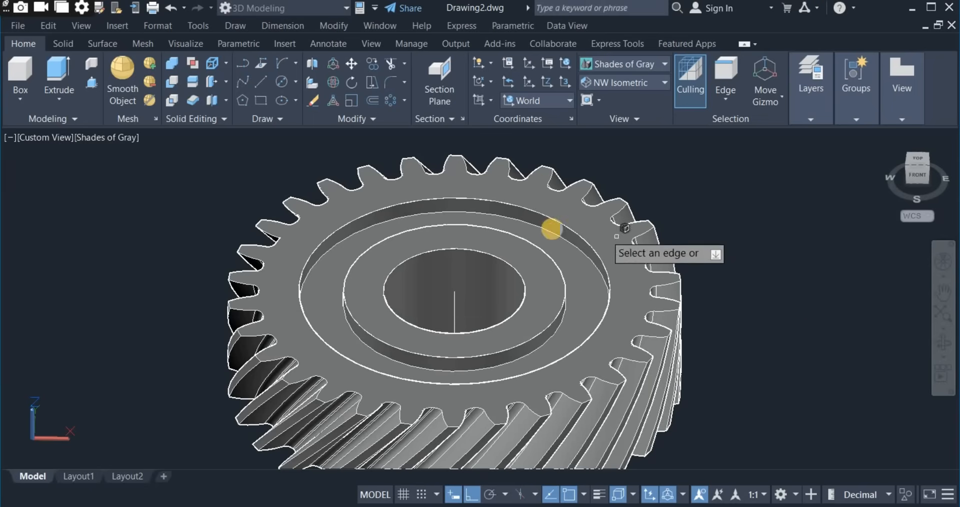
click(550, 220)
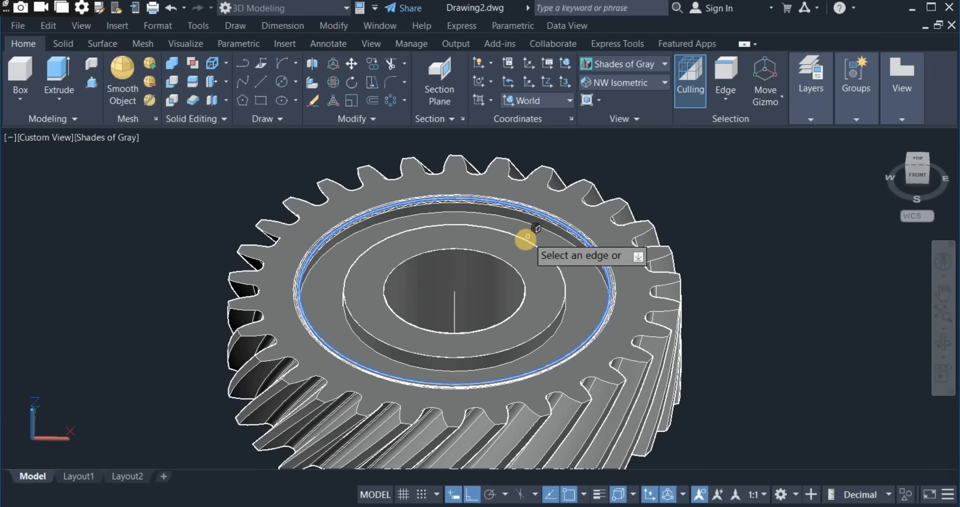
click(520, 241)
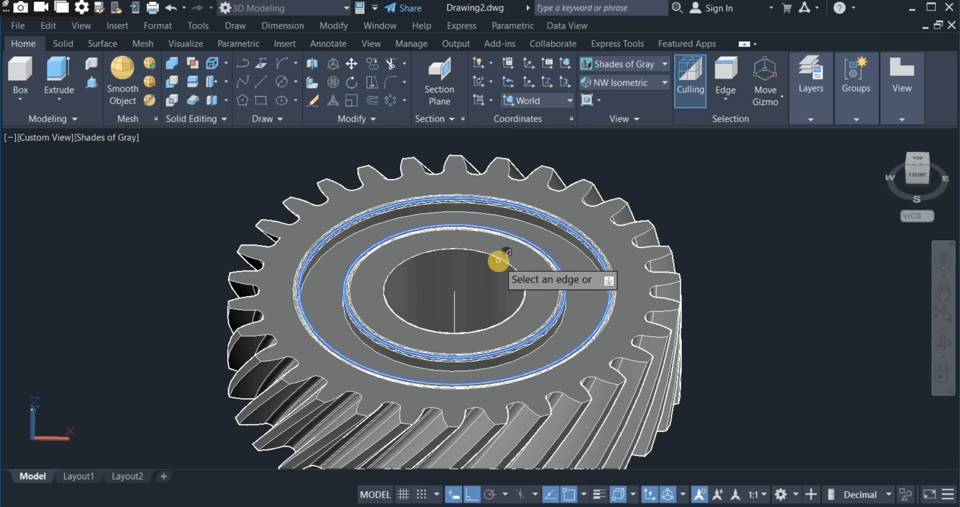
click(498, 260)
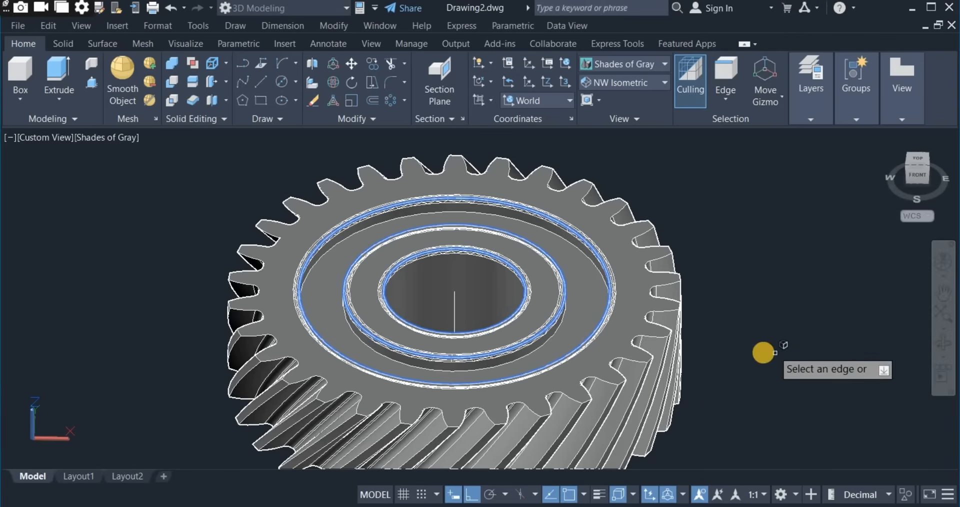
Fillet the outer recess edge and the bore edge on the large gear's underside with radius 1, and finish the fillet
click(945, 346)
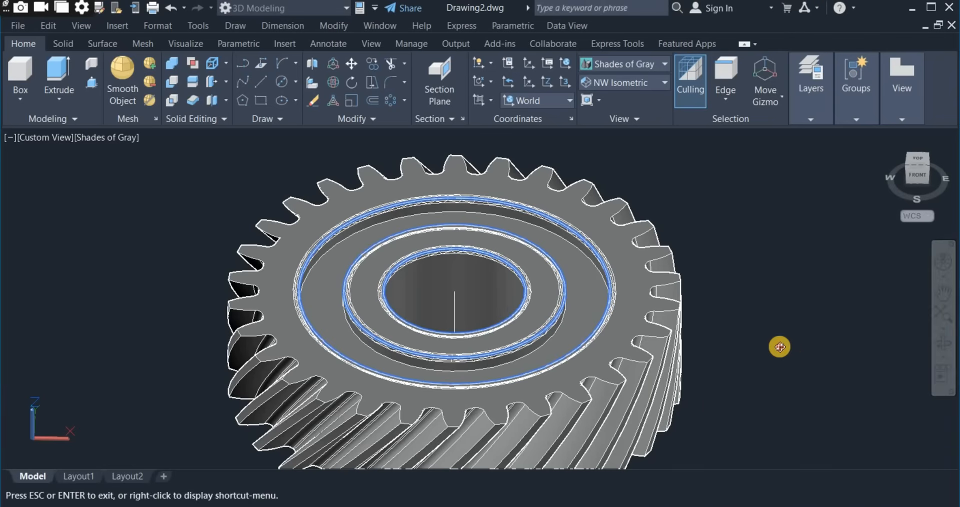
drag(778, 345, 766, 230)
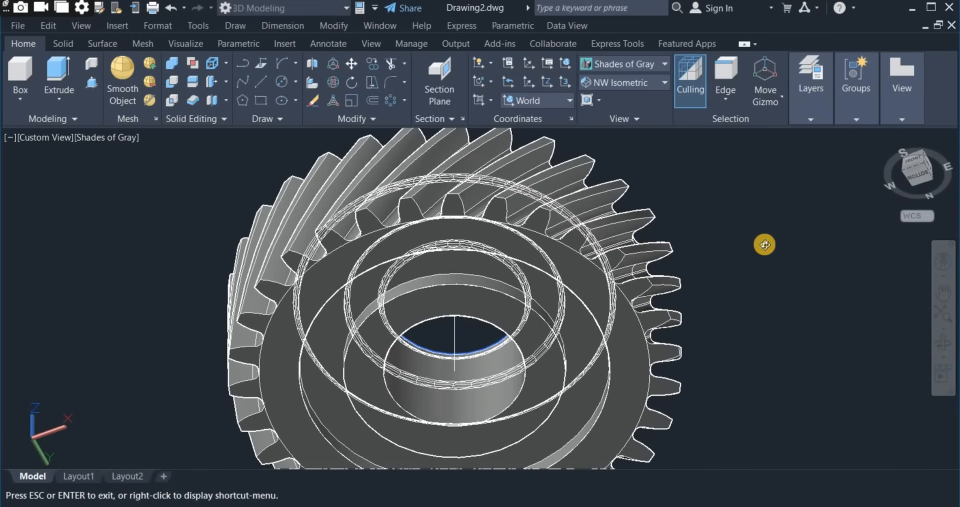
drag(754, 274, 751, 288)
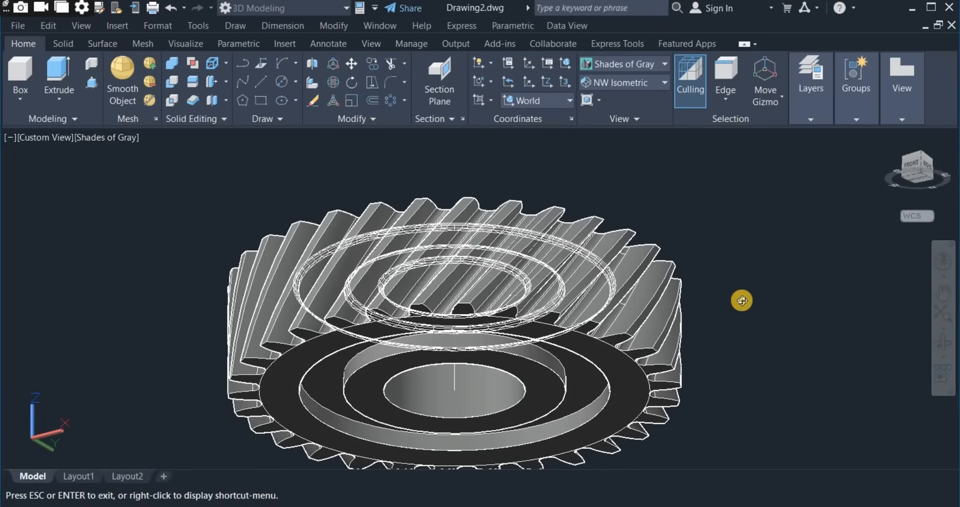
right_click(742, 301)
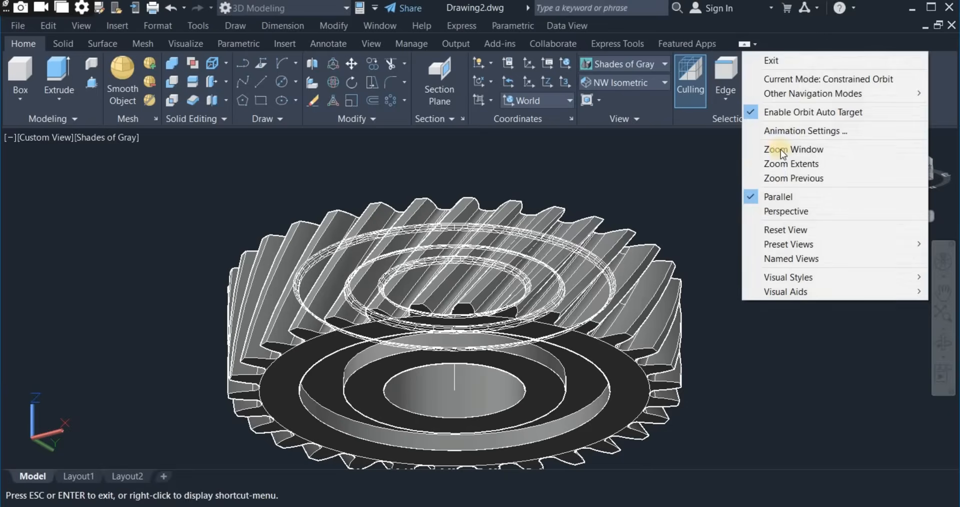
click(800, 61)
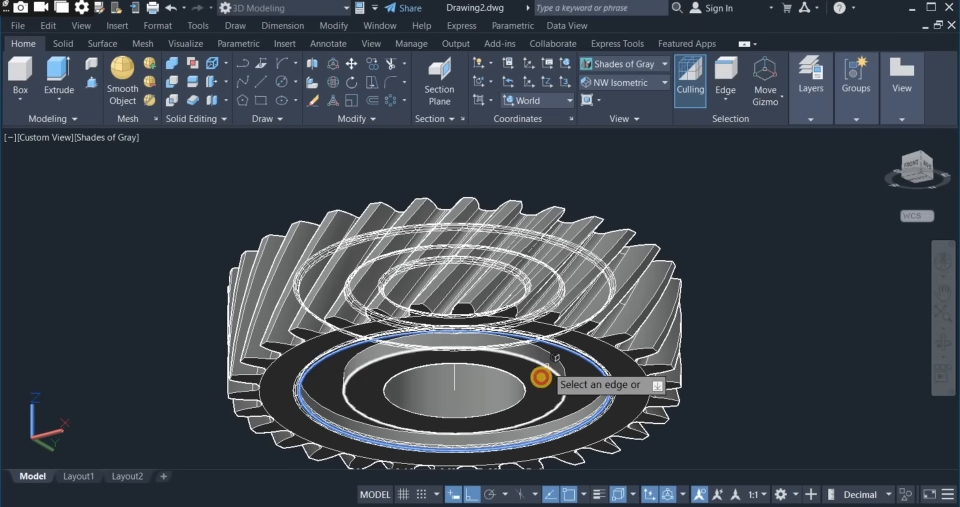
click(500, 412)
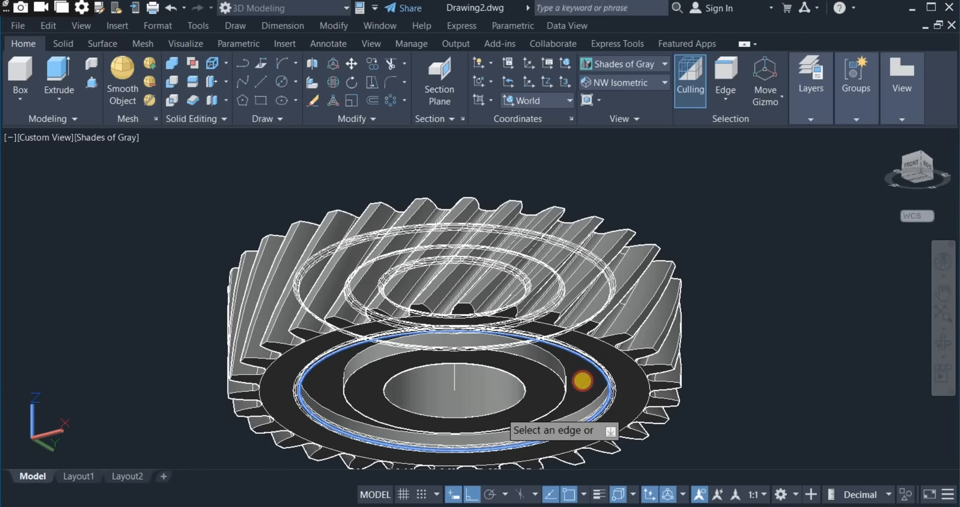
right_click(749, 289)
click(749, 289)
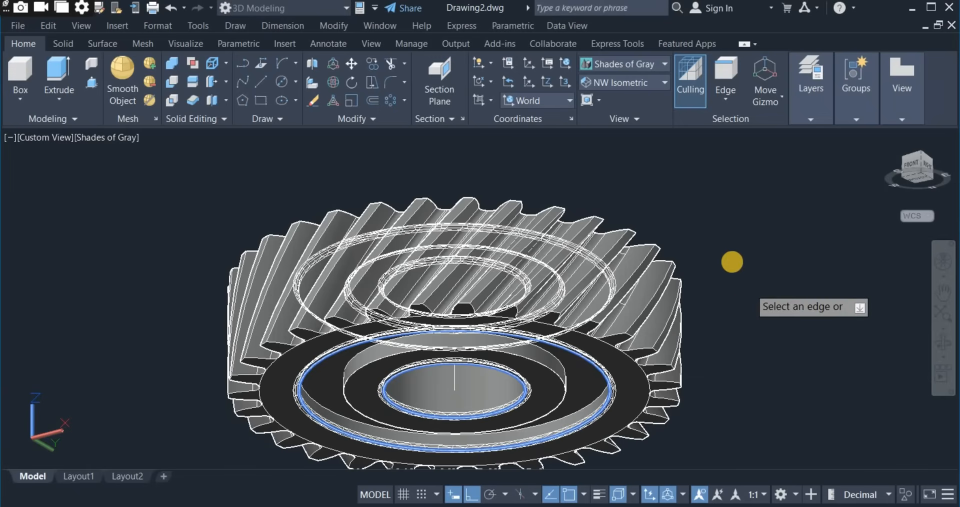
right_click(716, 250)
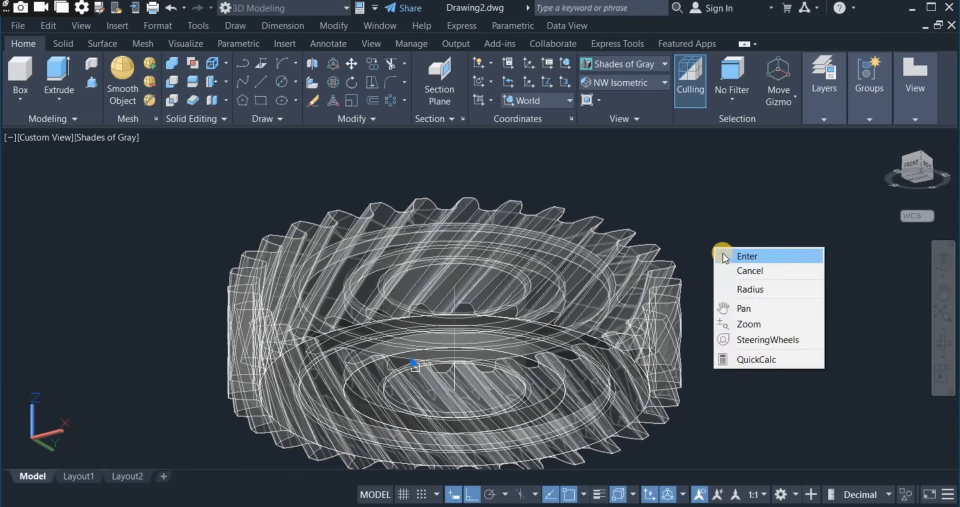
click(725, 255)
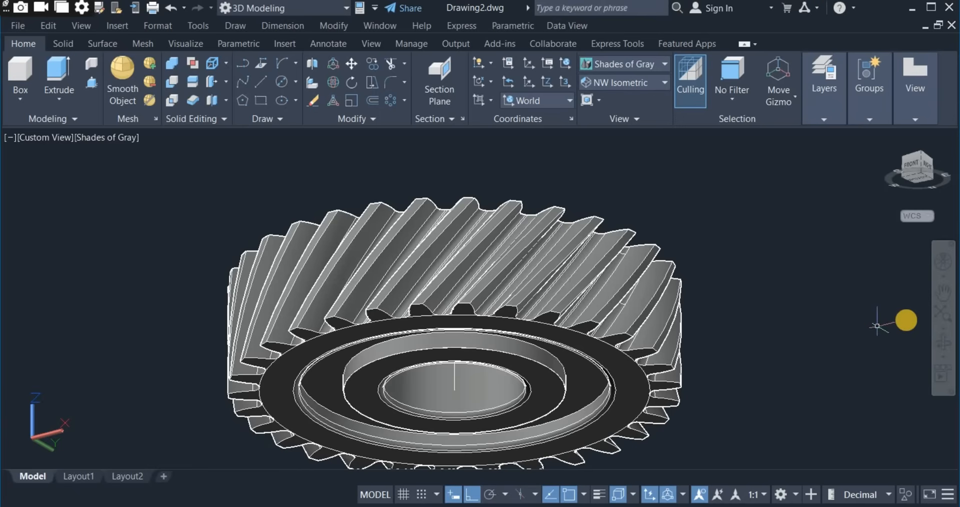
Erase the leftover construction curves of the large gear, keeping only the gear solid
click(943, 343)
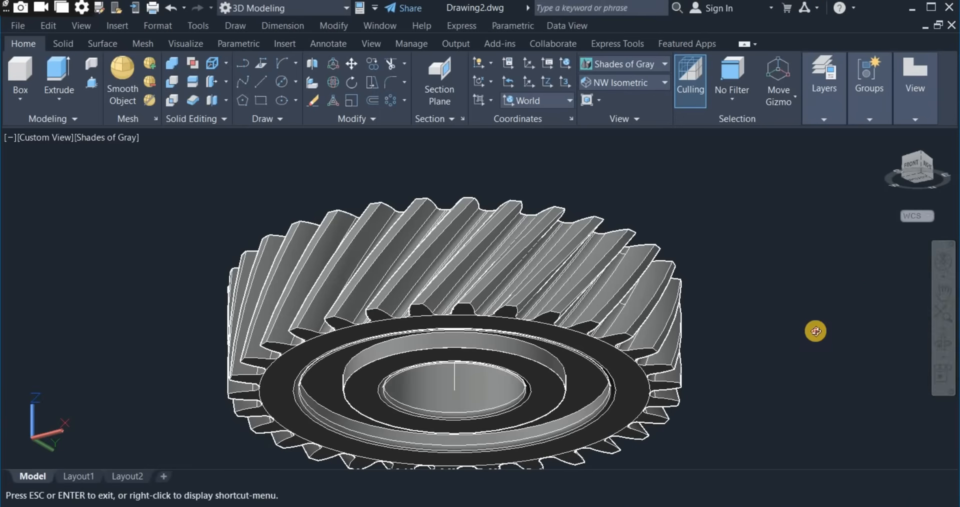
drag(814, 332, 763, 290)
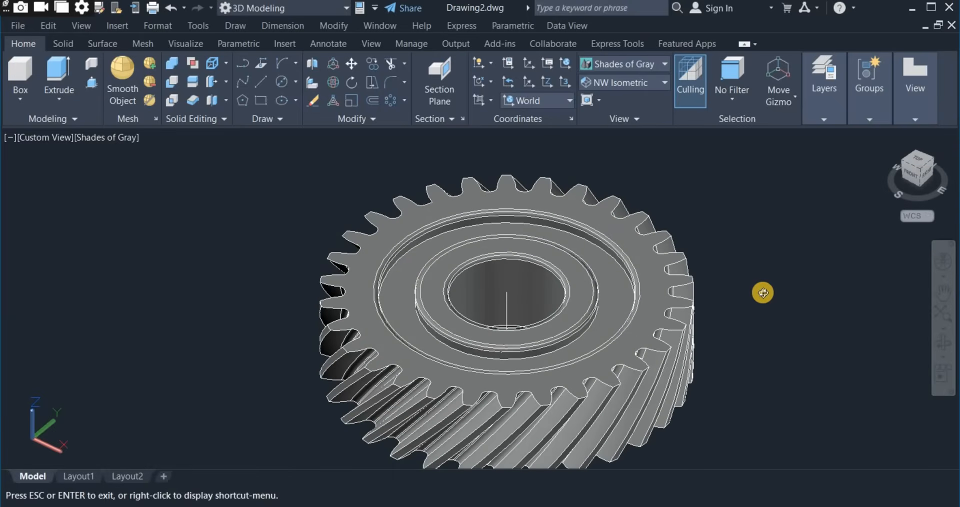
scroll(763, 295, down, 3)
key(Escape)
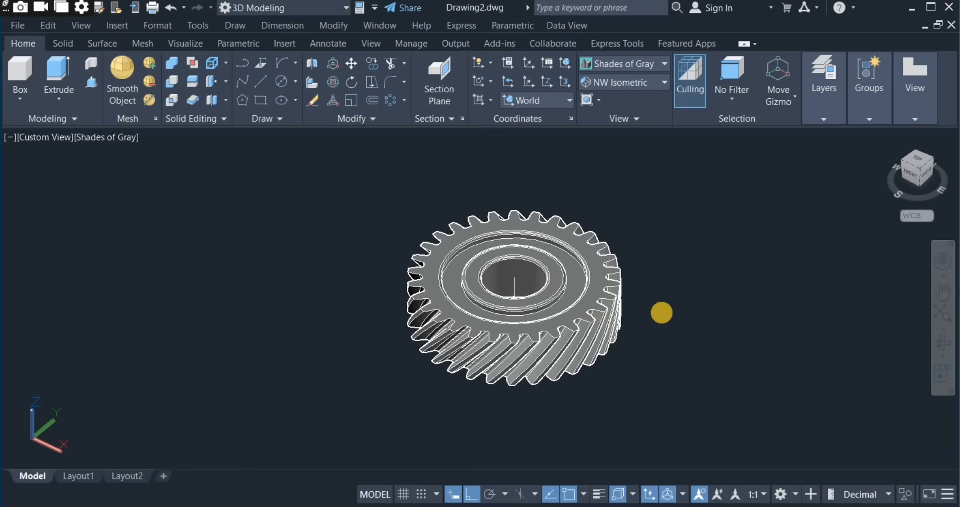
key(ctrl+a)
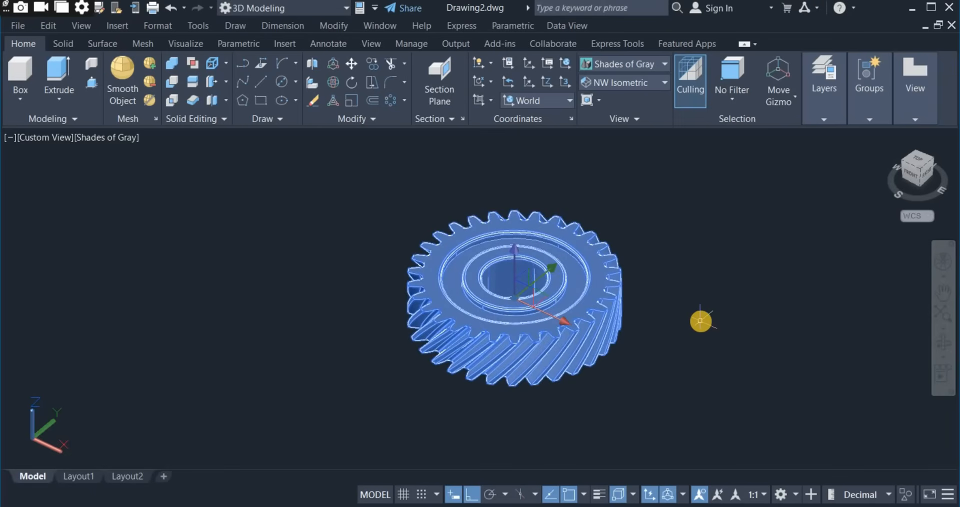
key(ctrl+z)
right_click(422, 181)
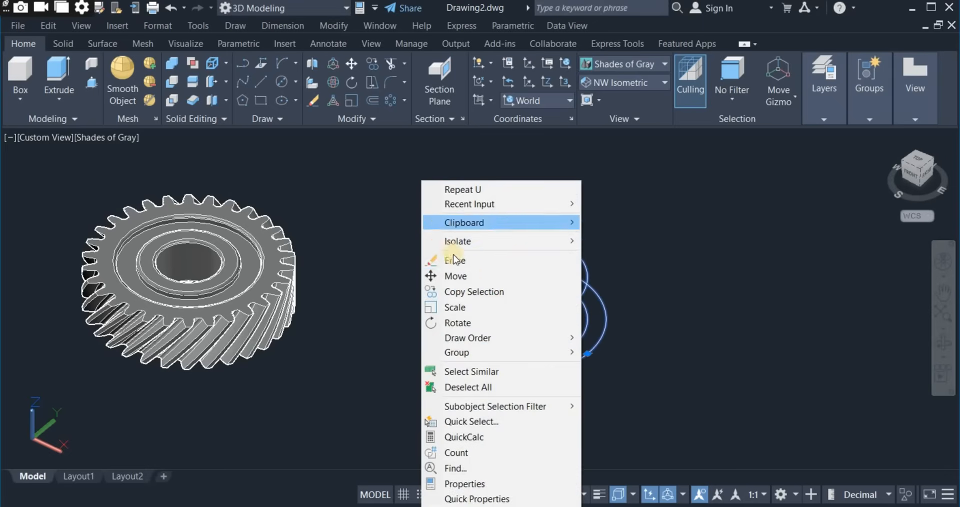
click(483, 256)
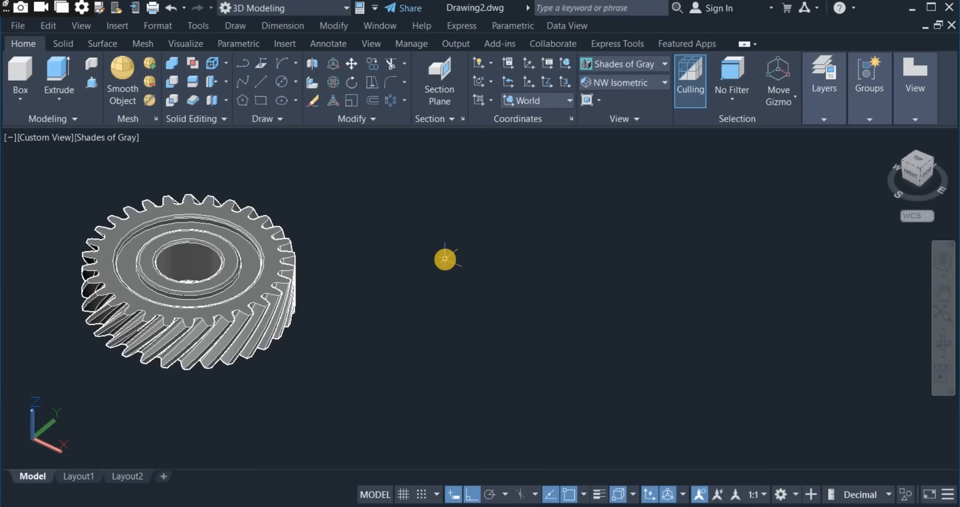
Display the large gear in the Realistic visual style from the top, leaving free space beside it for the second gear
middle_drag(450, 259, 632, 267)
scroll(570, 332, up, 3)
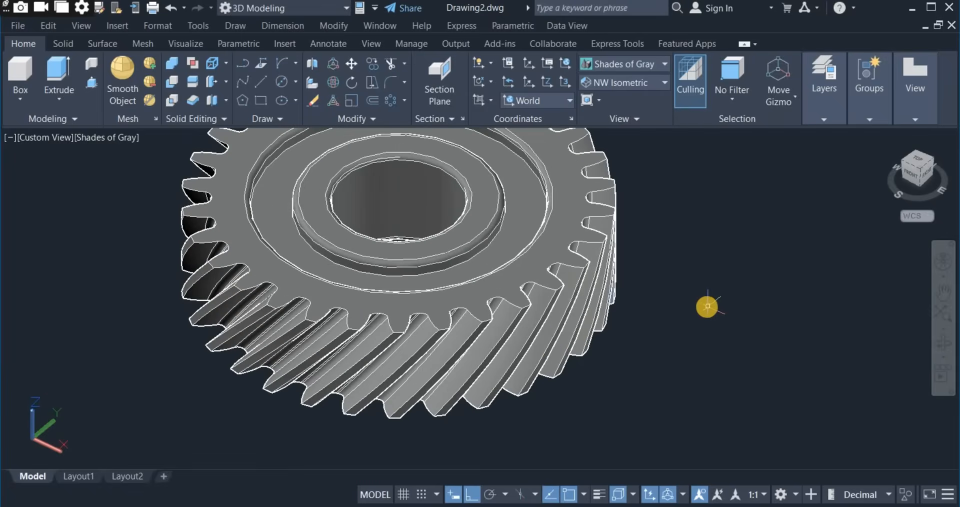
scroll(706, 308, down, 2)
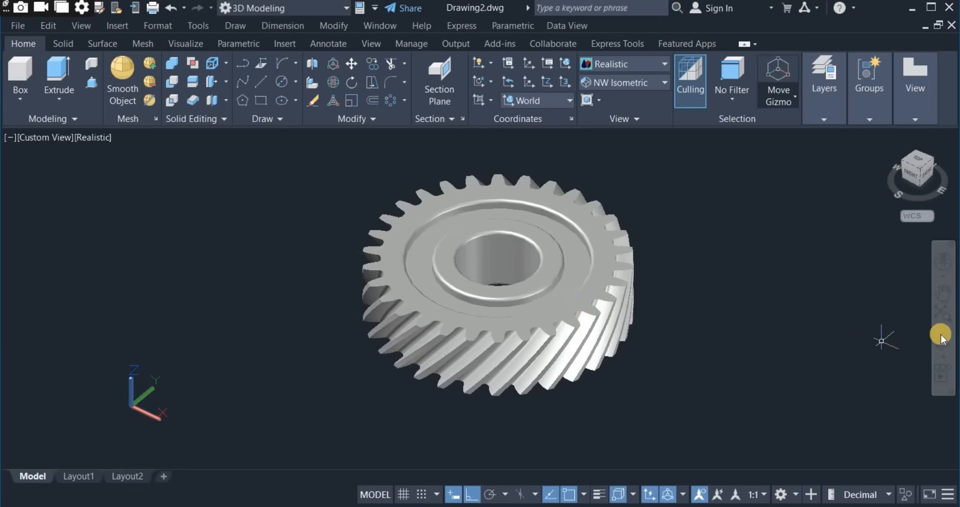
drag(755, 300, 692, 289)
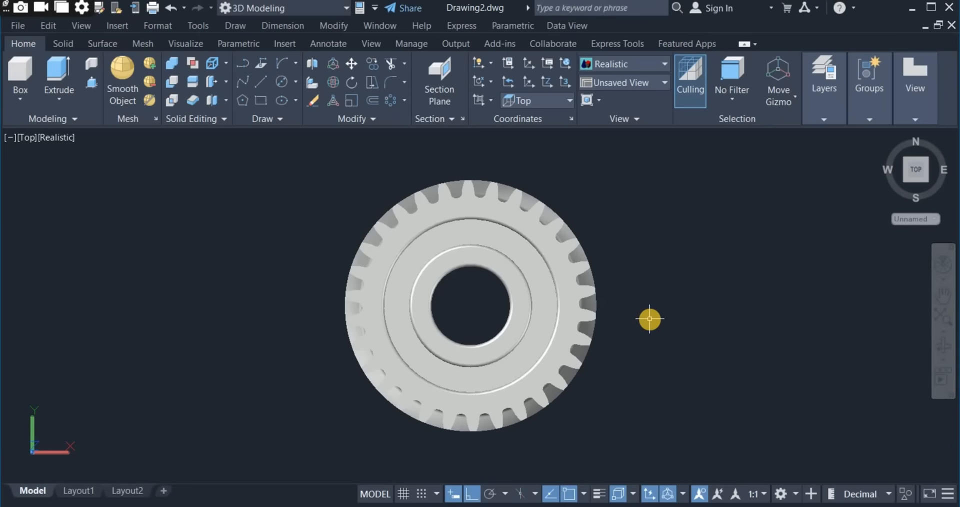
middle_drag(650, 318, 453, 317)
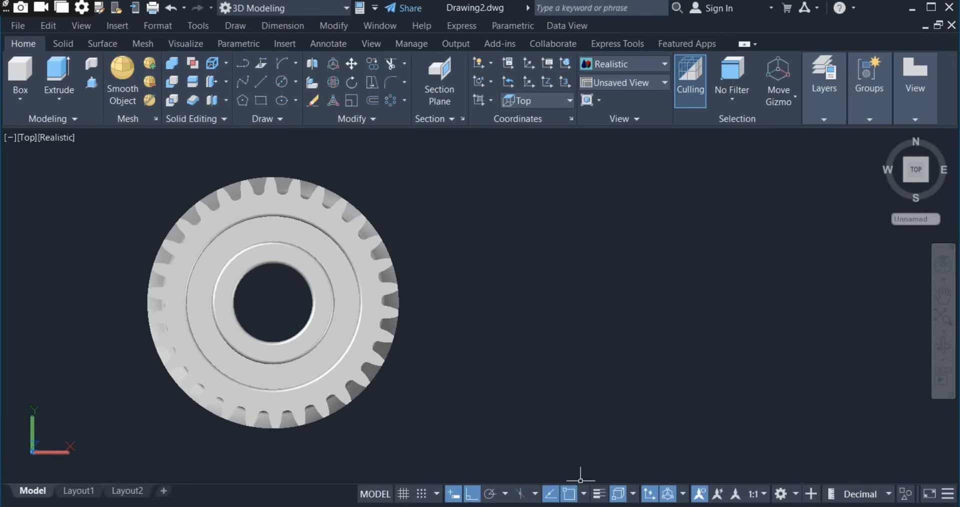
Check the 15-tooth gear's dimensions in the SPIRAL GEAR - 1 reference drawing and return to Drawing2
mouse_move(581, 506)
click(526, 459)
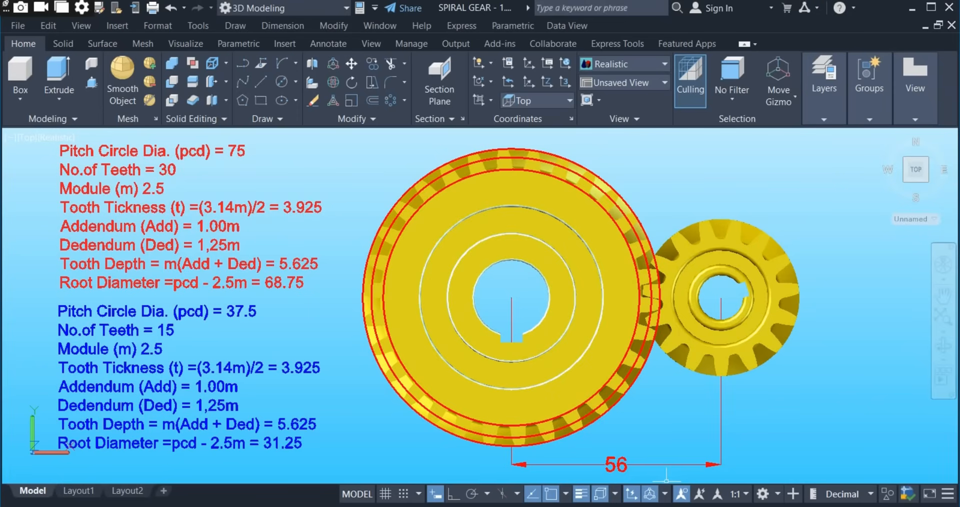
mouse_move(531, 506)
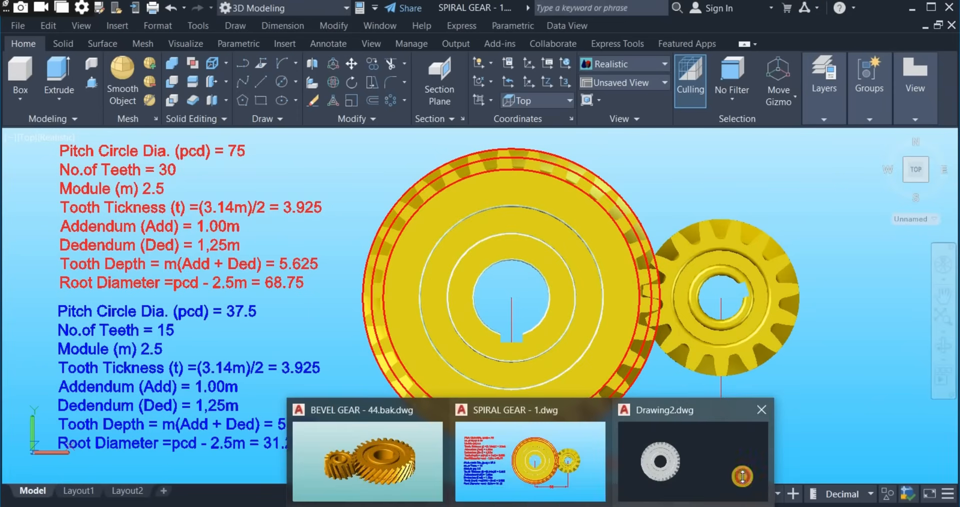
click(743, 476)
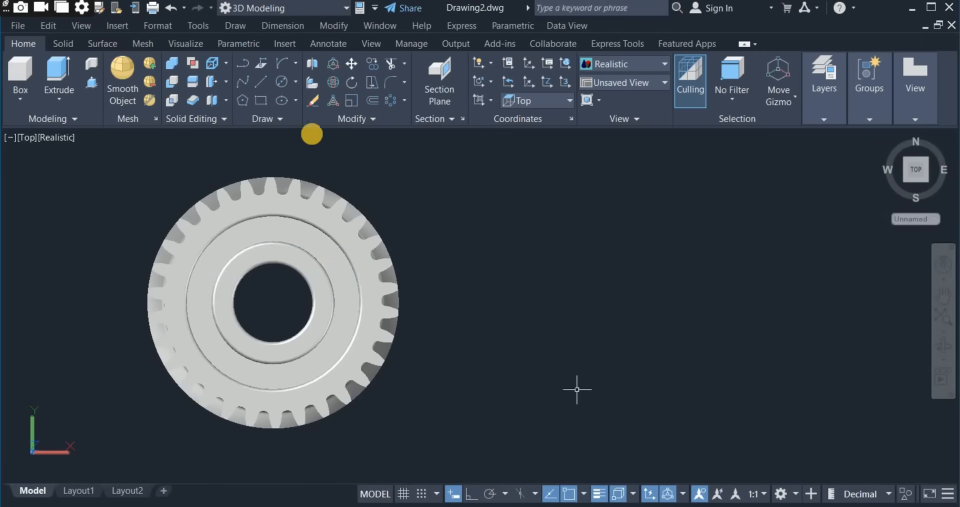
Draw the small gear's root circle with a diameter of 31.25 in the free space east of the large gear
click(282, 82)
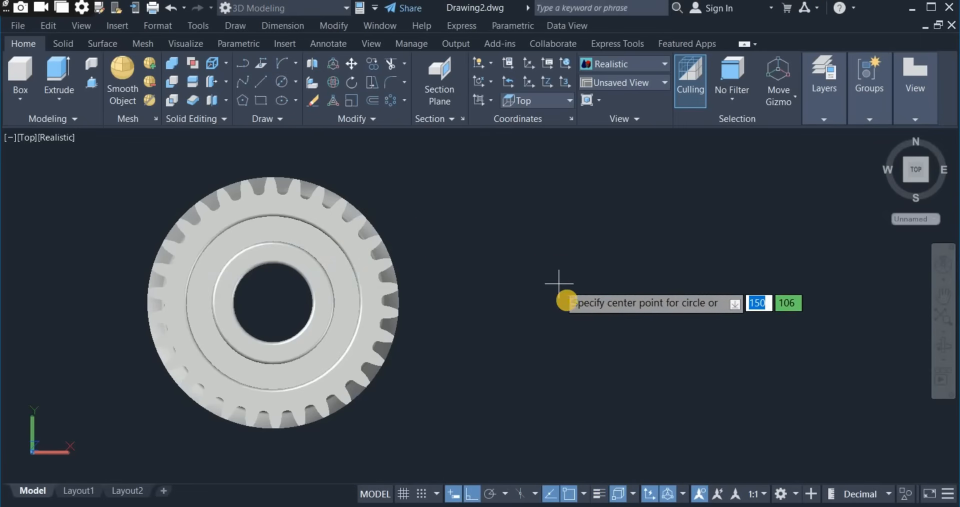
click(573, 308)
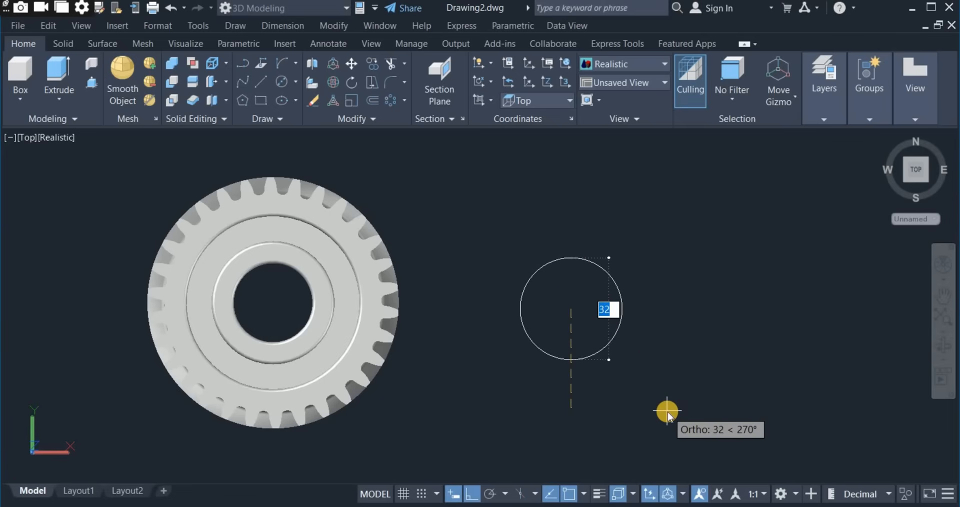
text(31.25)
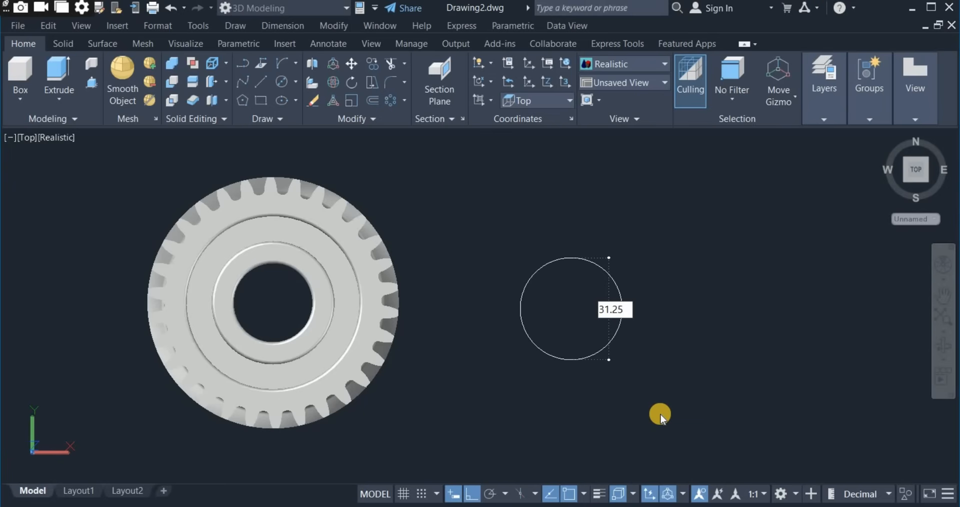
key(Return)
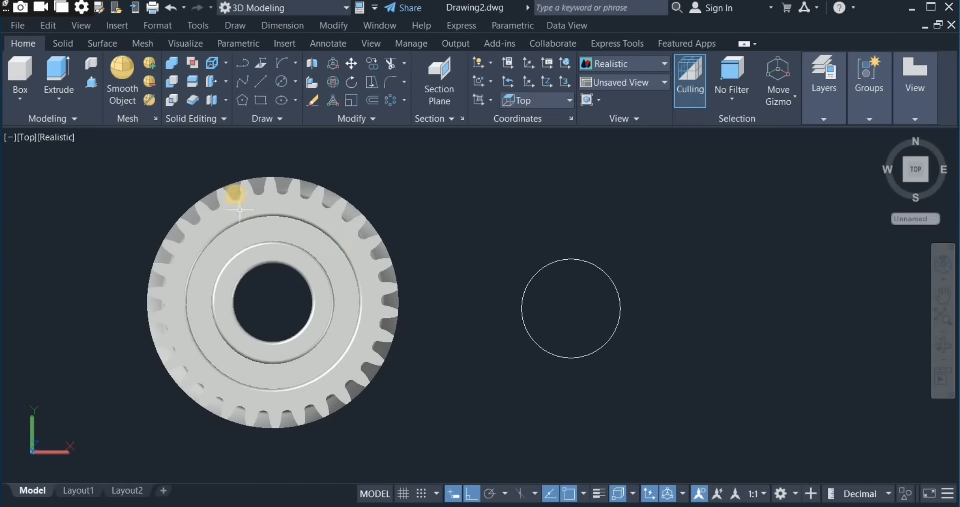
Draw a tooth rectangle 3.925 wide and 5.625 high, outside the small circle to its upper right
click(263, 101)
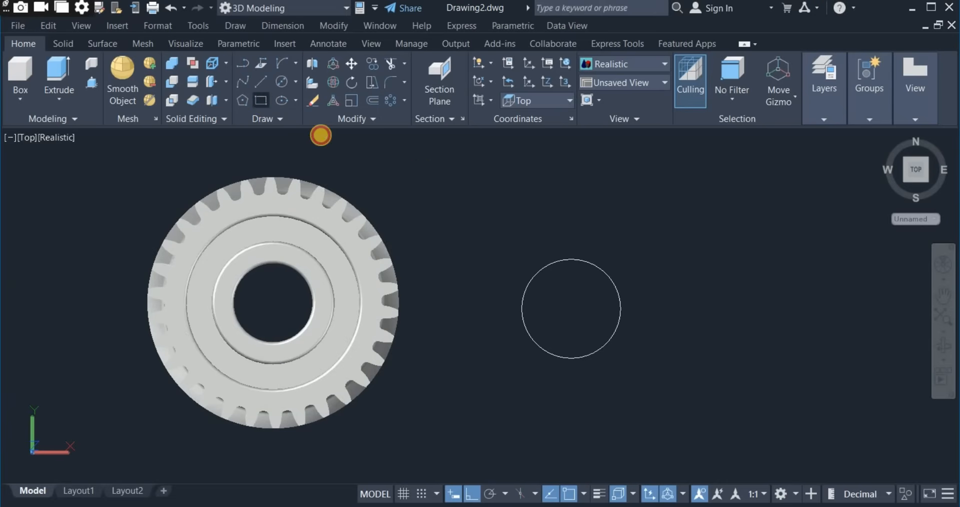
click(685, 266)
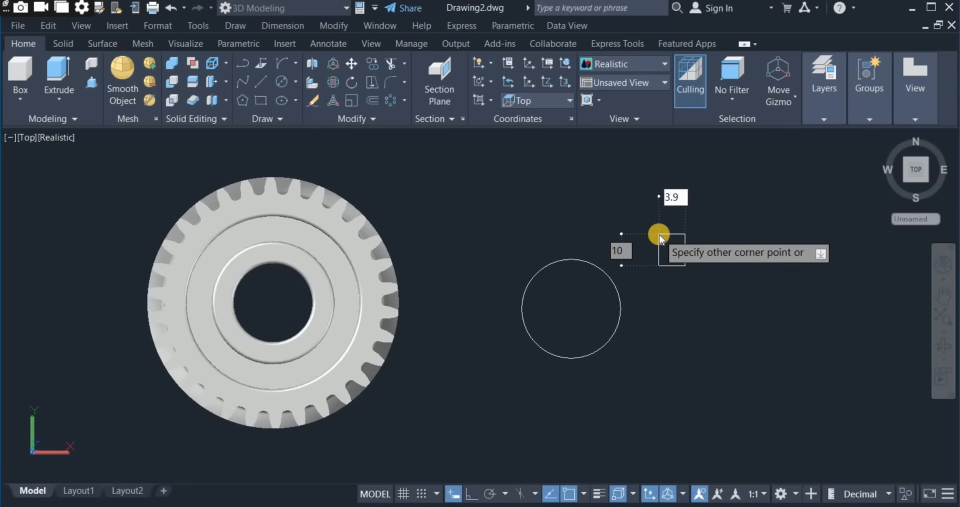
text(4)
key(Tab)
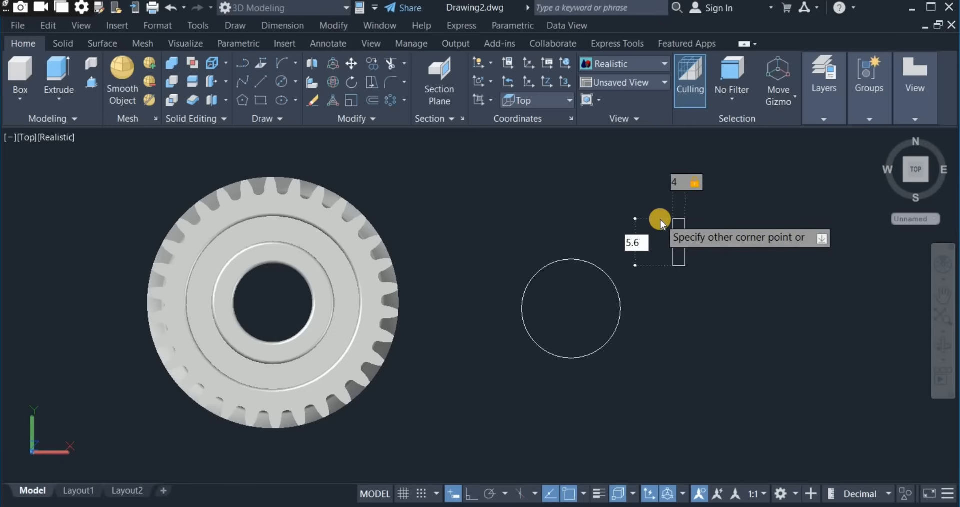
click(661, 224)
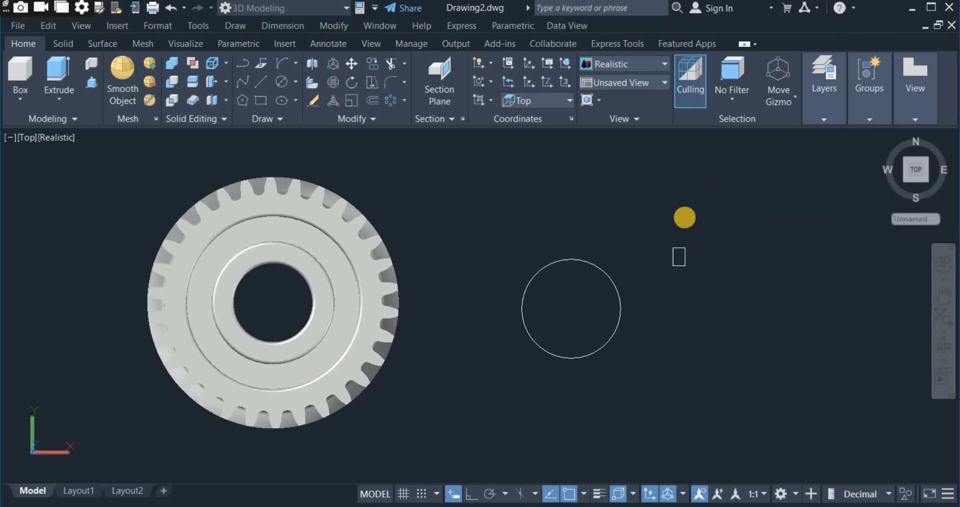
scroll(690, 254, up, 3)
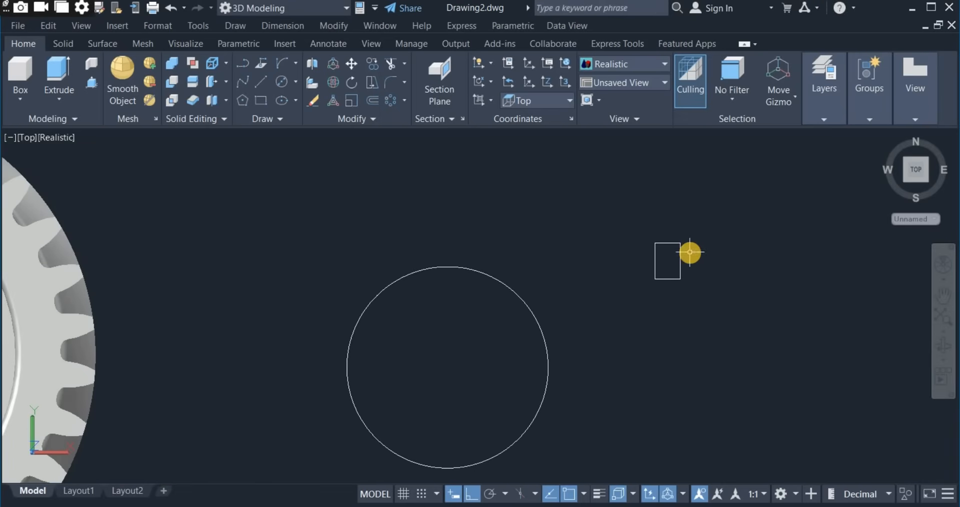
click(261, 82)
click(637, 212)
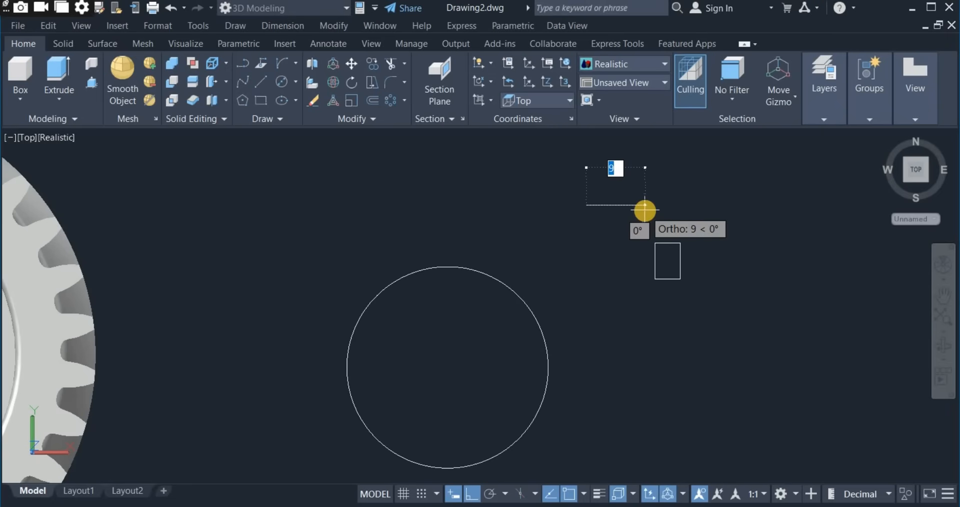
key(Escape)
scroll(553, 246, down, 1)
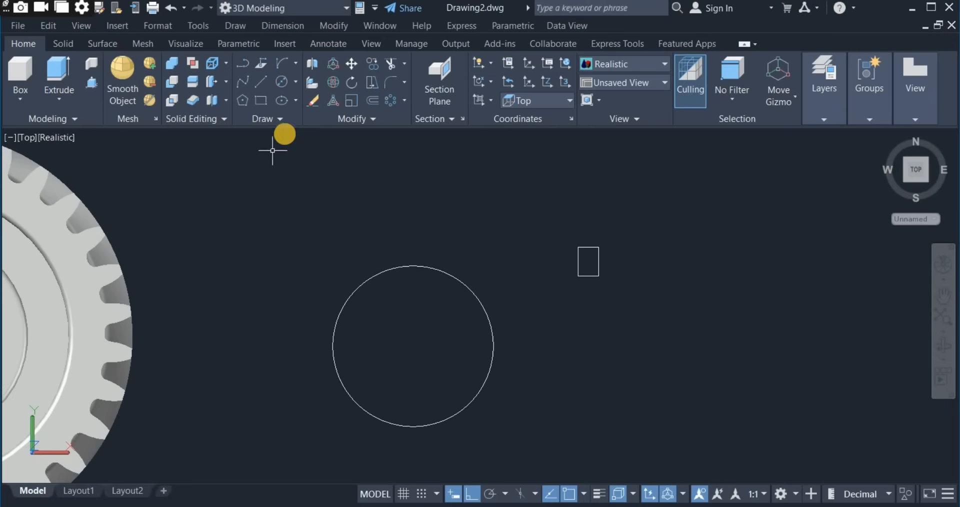
Draw a horizontal line 2 long in the free space just above the tooth rectangle
click(565, 217)
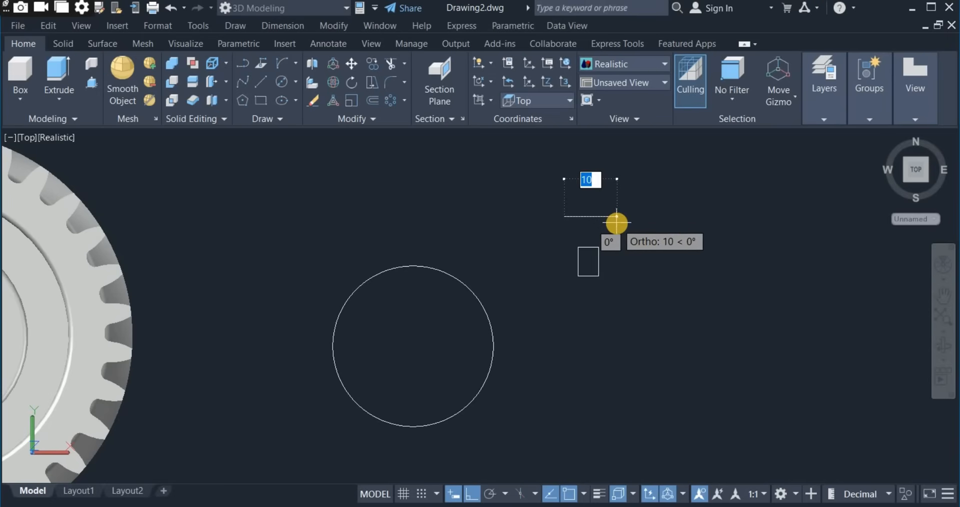
text(2)
right_click(678, 211)
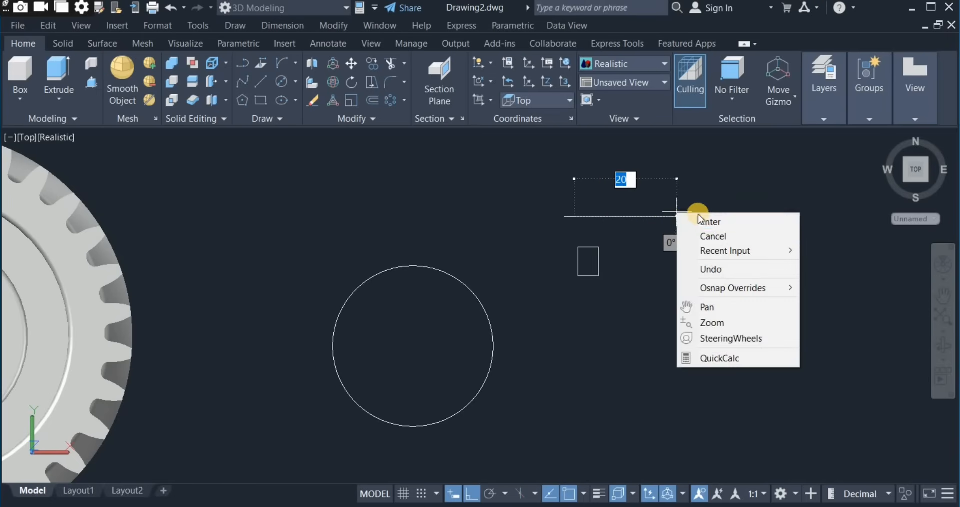
click(707, 220)
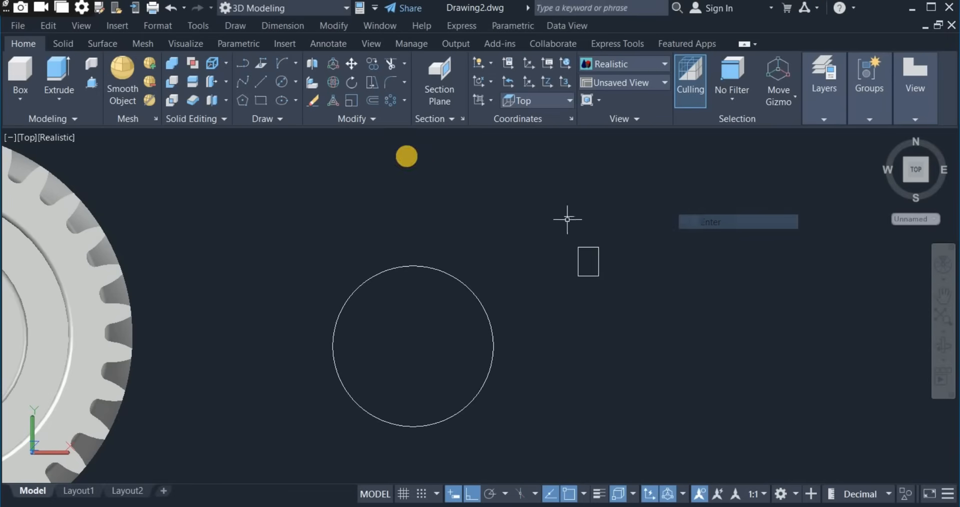
Move the short line by its midpoint onto the midpoint of the tooth rectangle's top edge
click(353, 63)
click(544, 215)
click(602, 225)
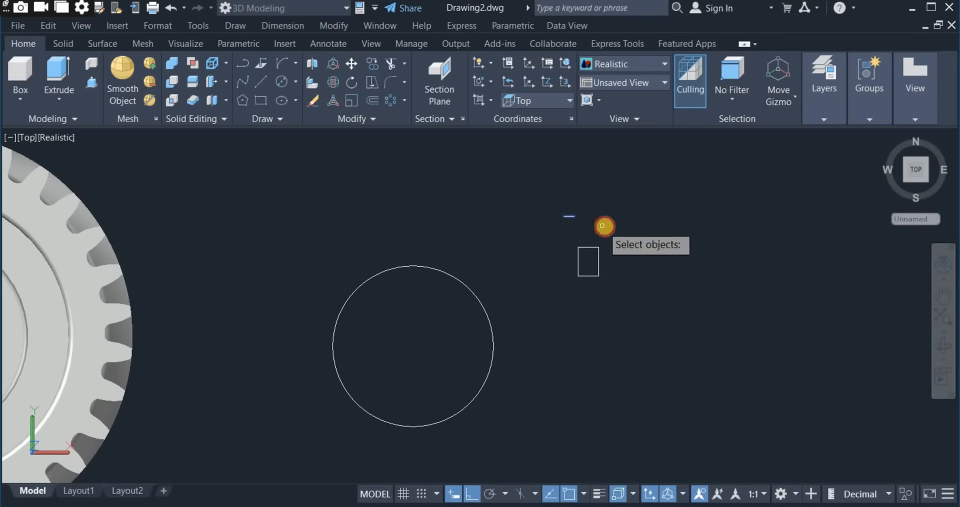
key(Return)
scroll(583, 222, up, 3)
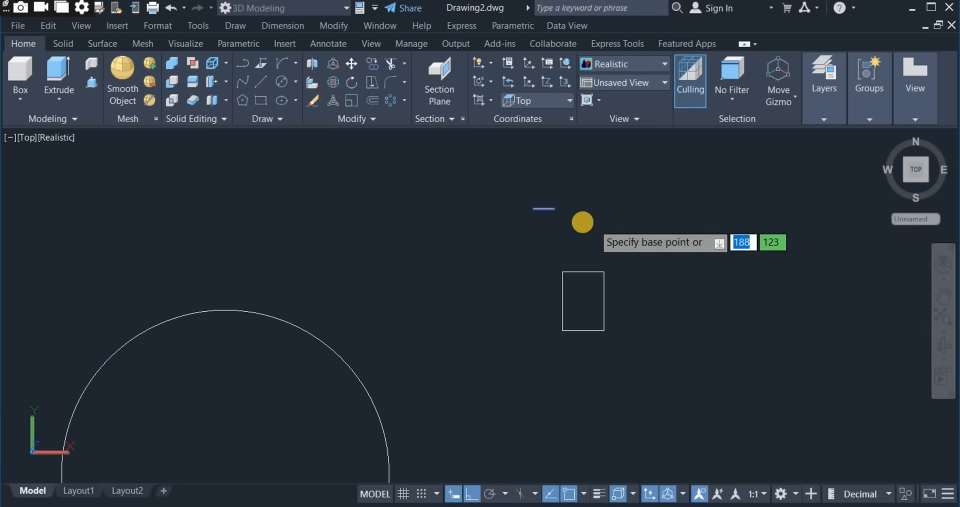
click(544, 209)
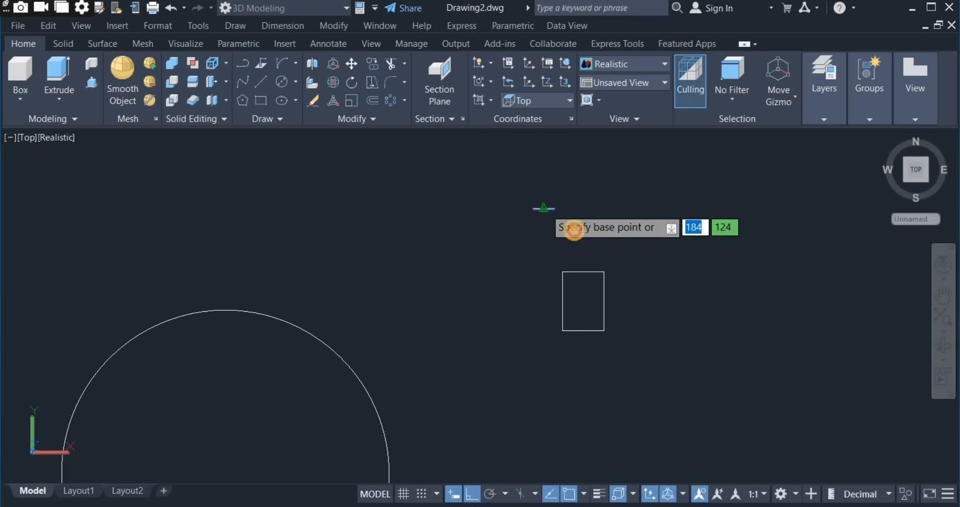
click(584, 272)
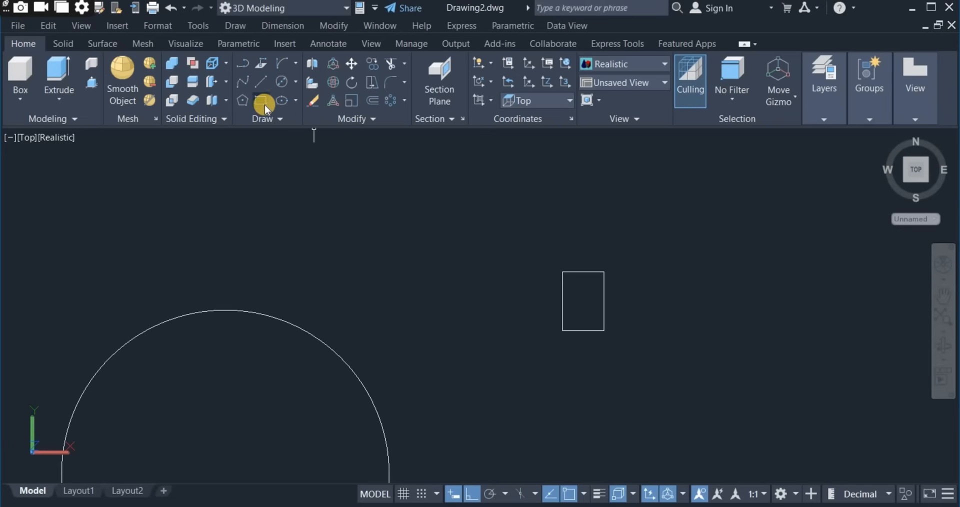
Draw a Start, End, Direction arc from the short line's left end to the rectangle's lower-left corner, bulging outward with Ortho off
click(298, 66)
click(329, 250)
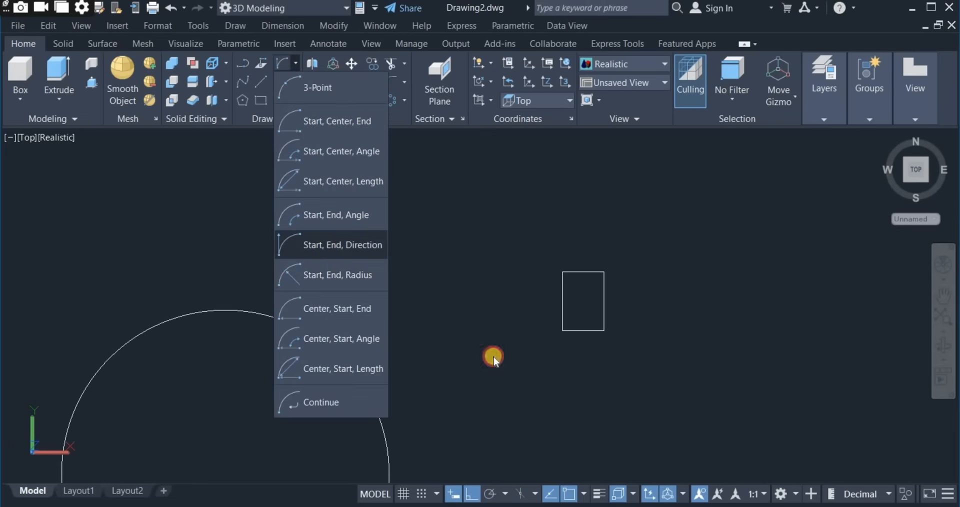
scroll(625, 311, up, 3)
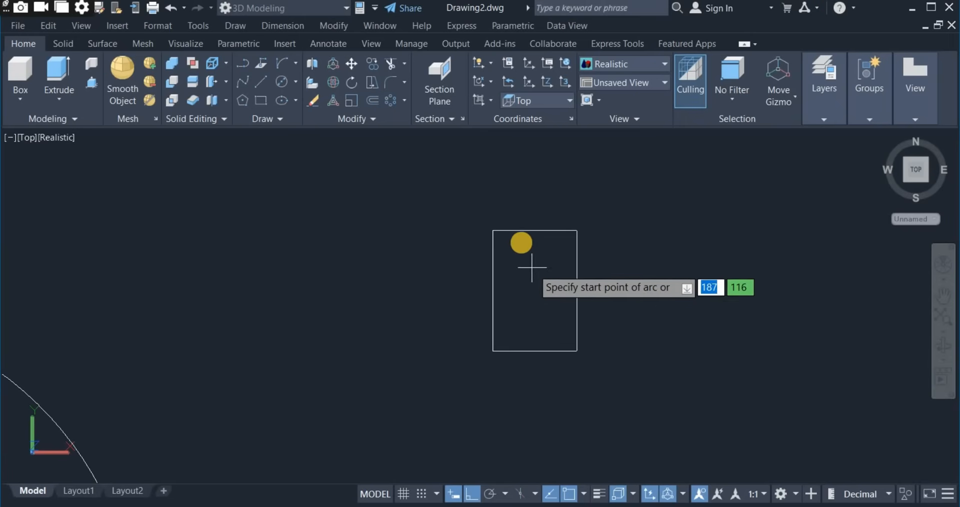
click(514, 230)
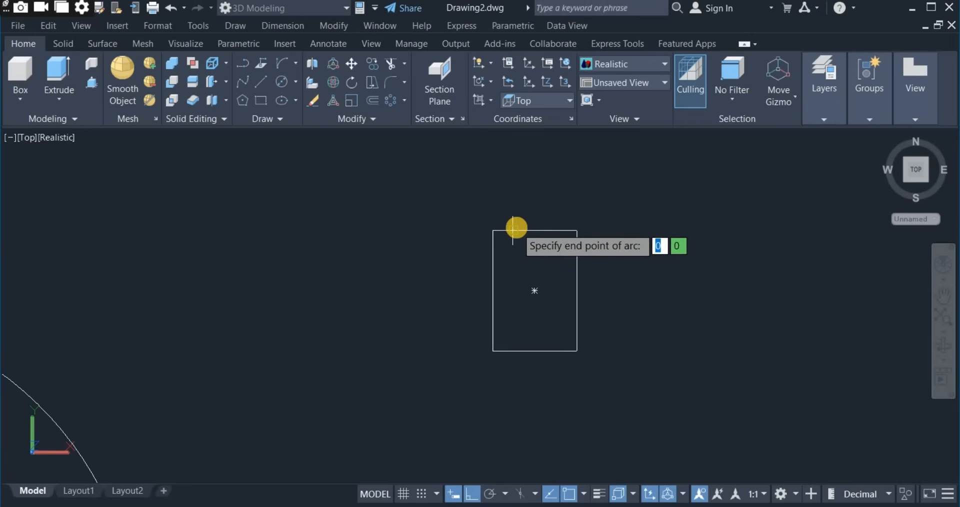
click(495, 349)
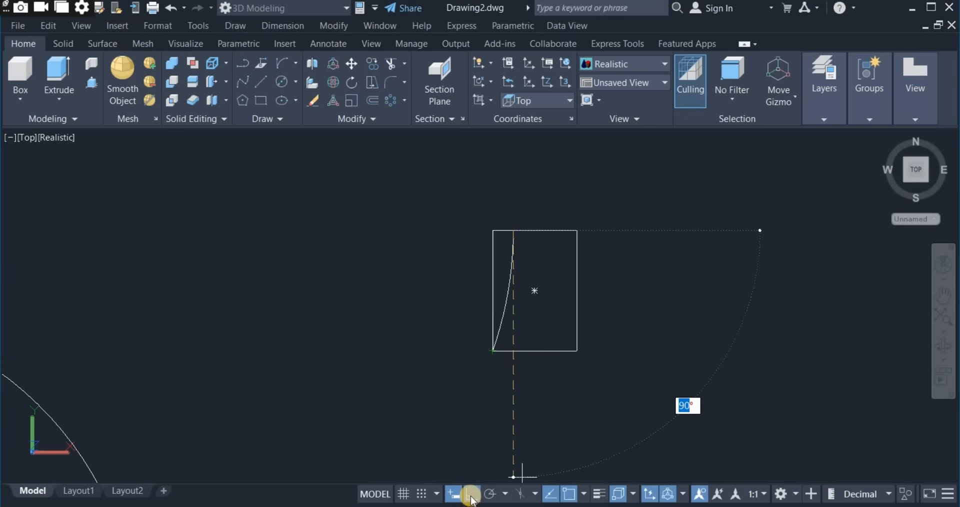
click(473, 340)
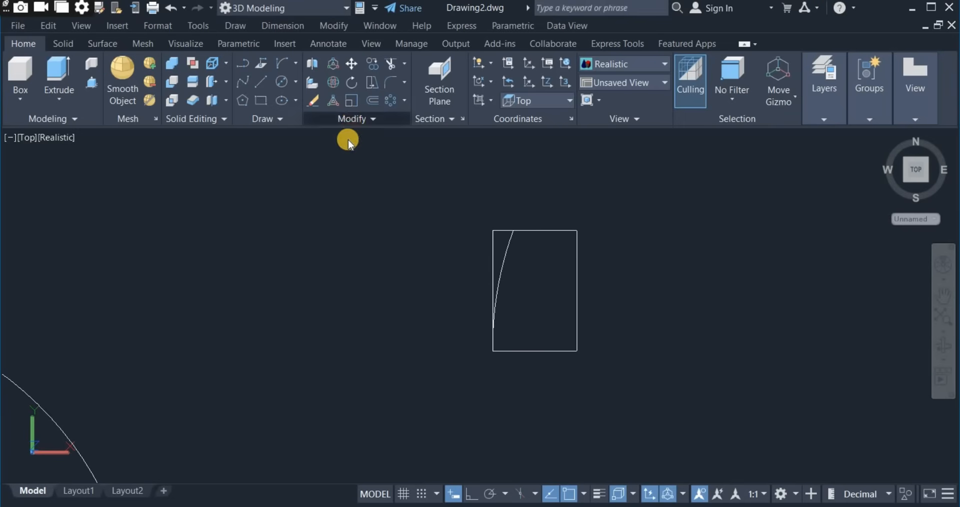
Mirror the arc about the rectangle's vertical centre line with Ortho on, keeping the original arc
click(352, 119)
click(391, 139)
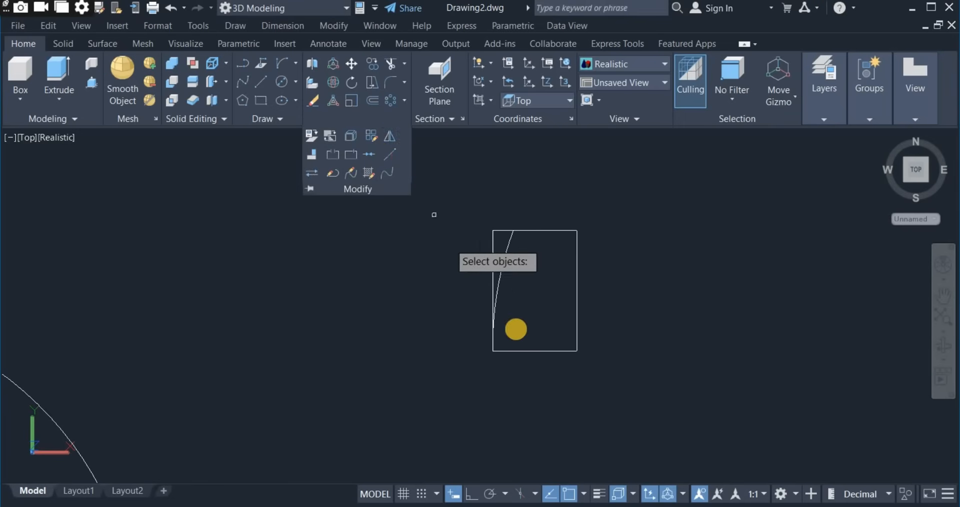
click(504, 265)
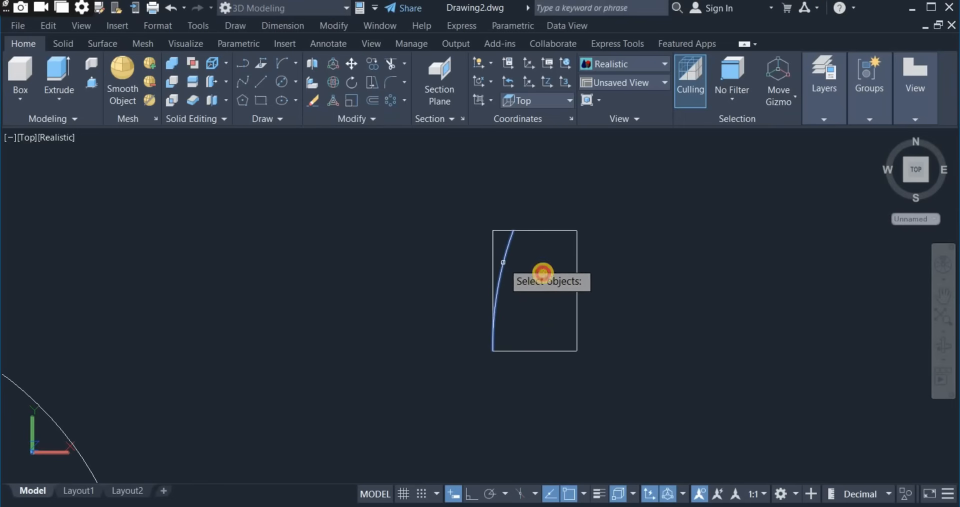
key(Return)
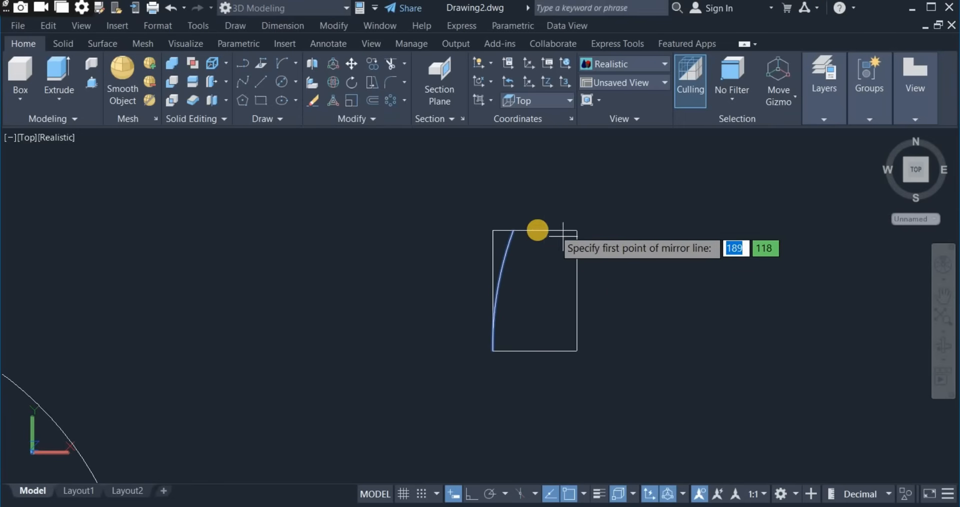
click(535, 231)
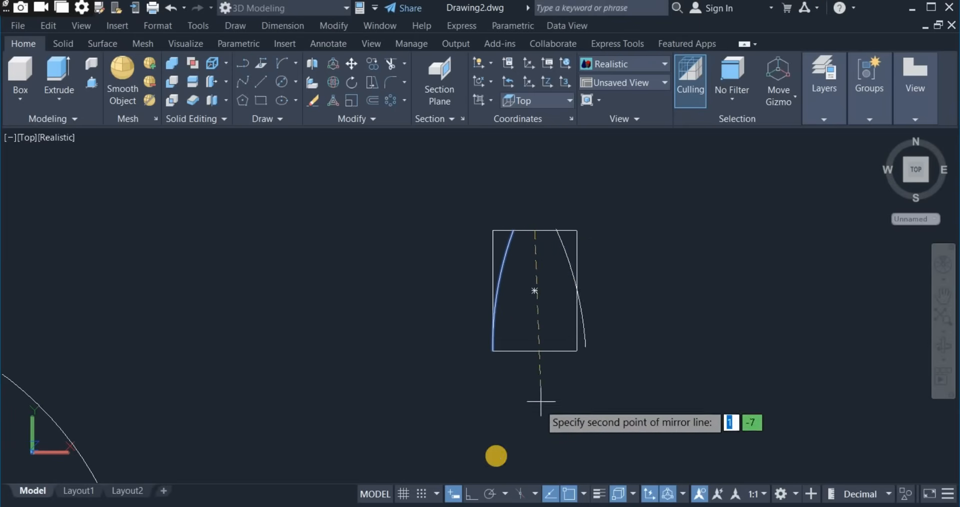
click(472, 494)
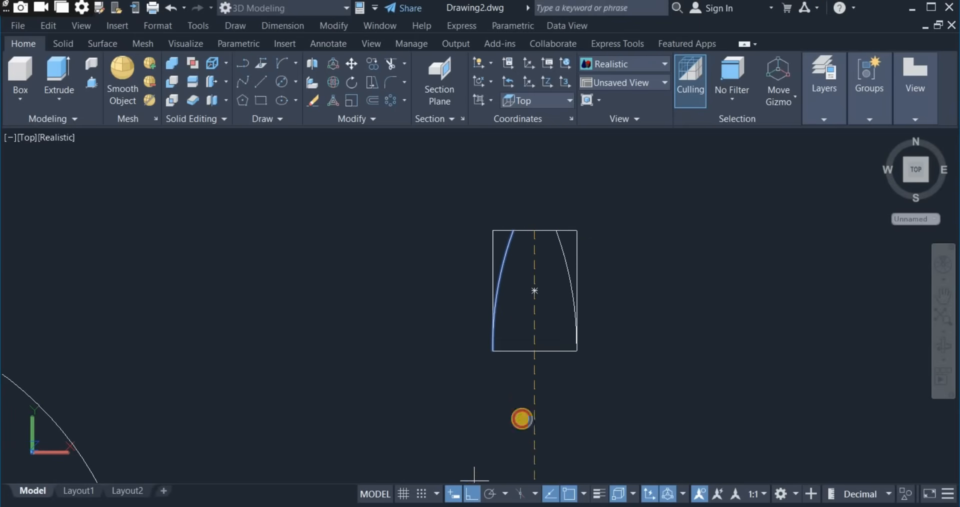
click(568, 369)
right_click(649, 286)
click(655, 292)
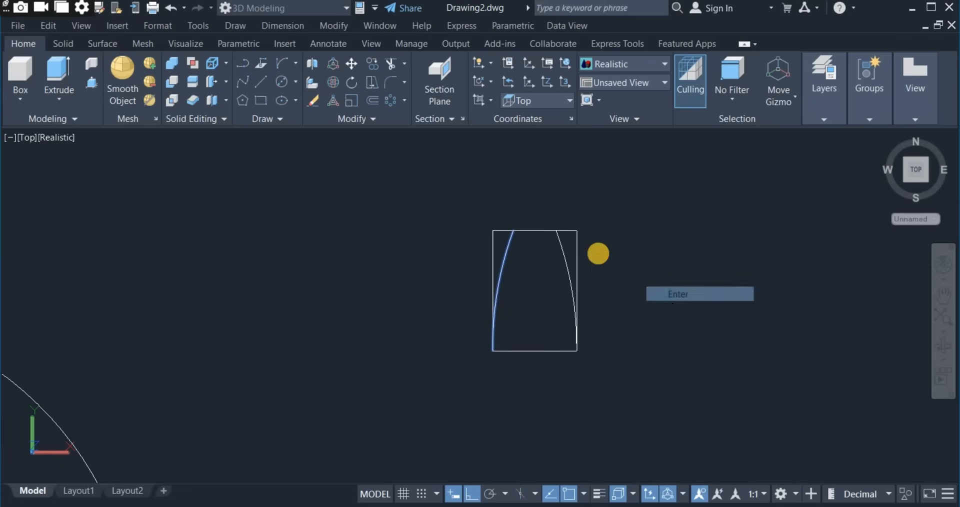
Erase the construction rectangle around the tooth profile, keeping the two arcs and the short top line
click(574, 231)
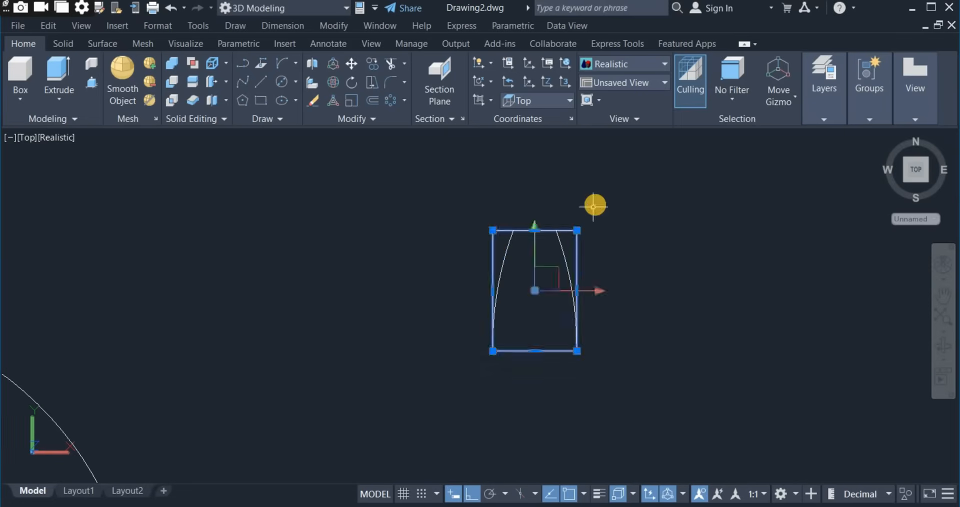
right_click(613, 223)
click(632, 241)
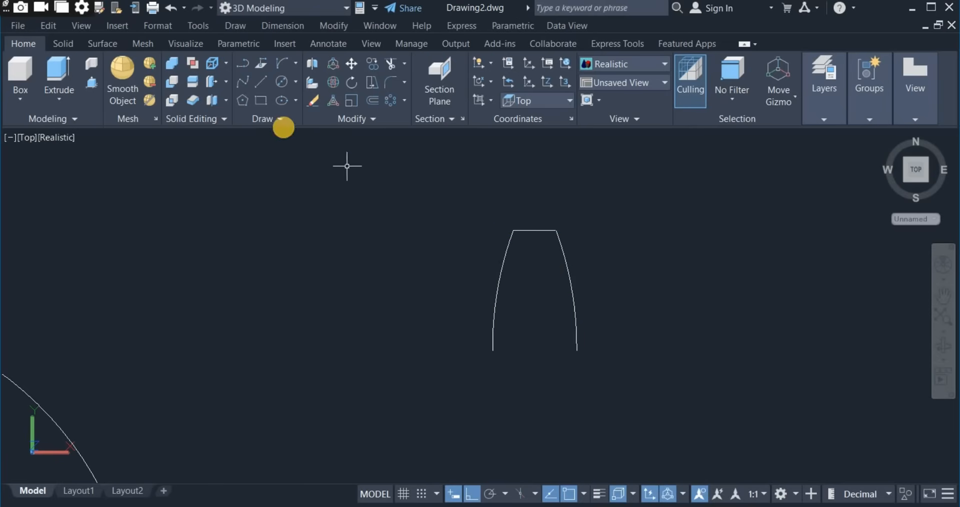
Close the tooth profile with a straight line between the lower ends of the two arcs
click(260, 83)
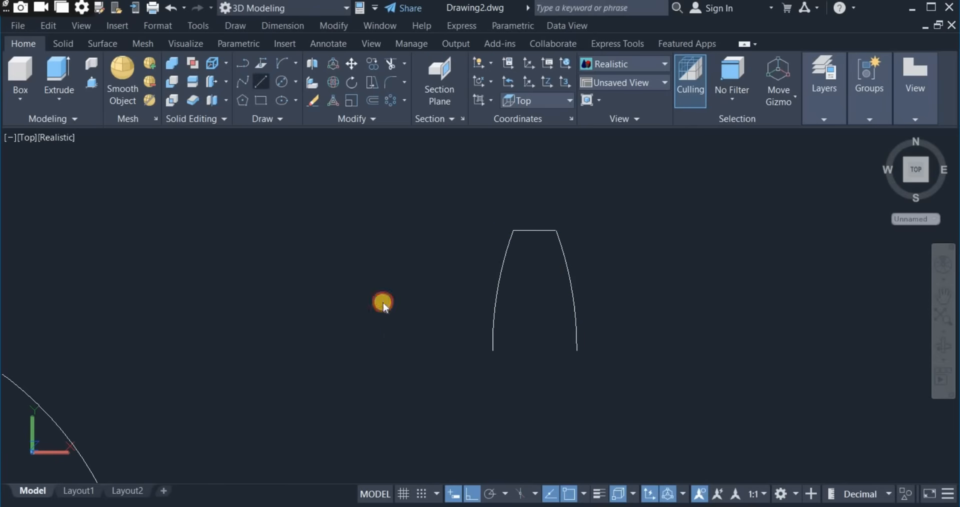
click(493, 350)
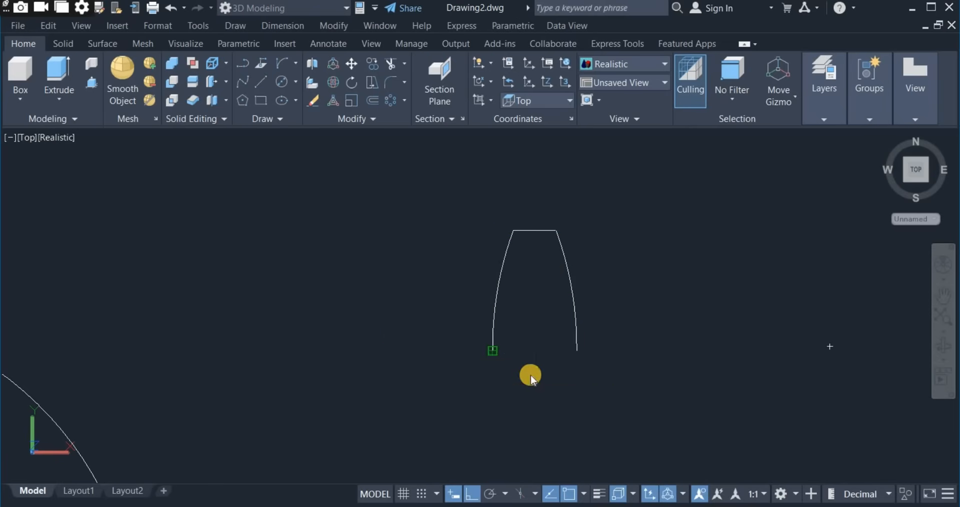
click(575, 351)
right_click(622, 297)
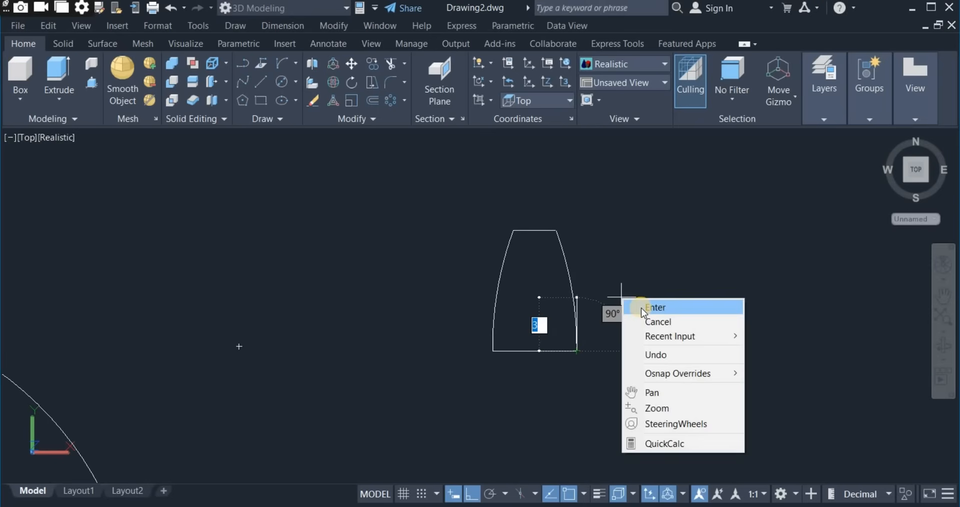
Finish the line command and join the tooth outline's two arcs and straight edges into one closed profile
click(643, 308)
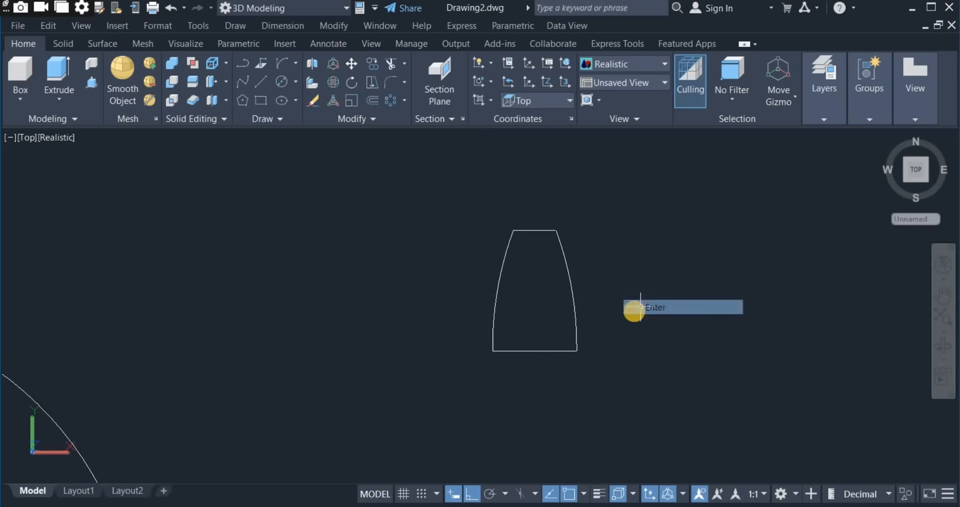
click(452, 207)
click(637, 387)
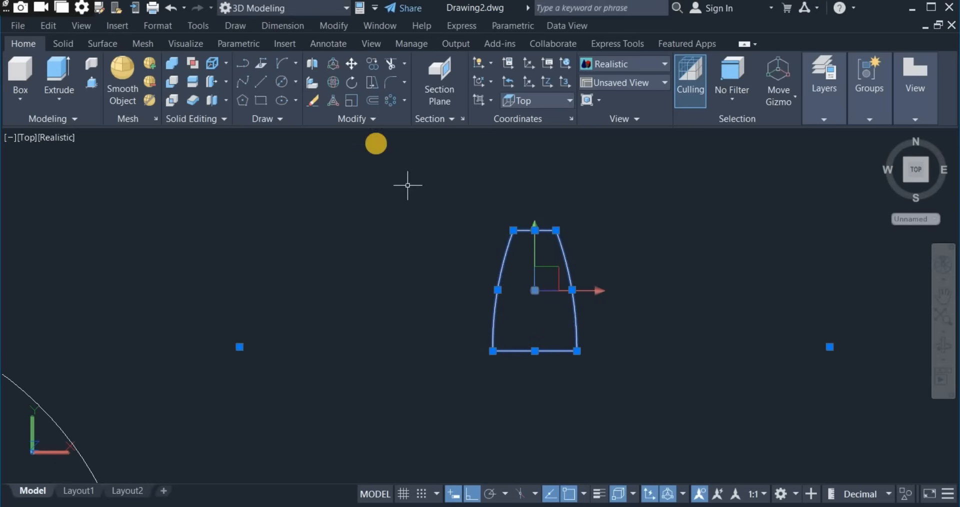
click(340, 120)
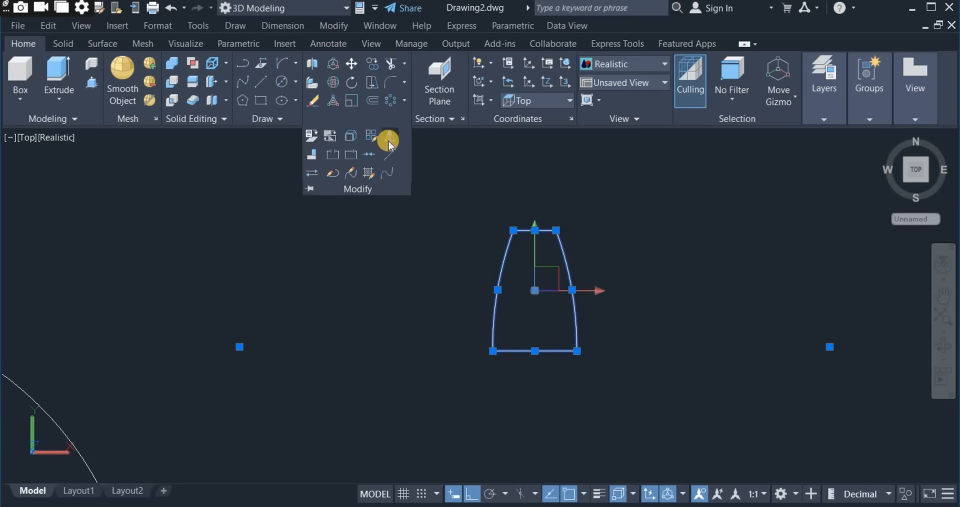
click(370, 155)
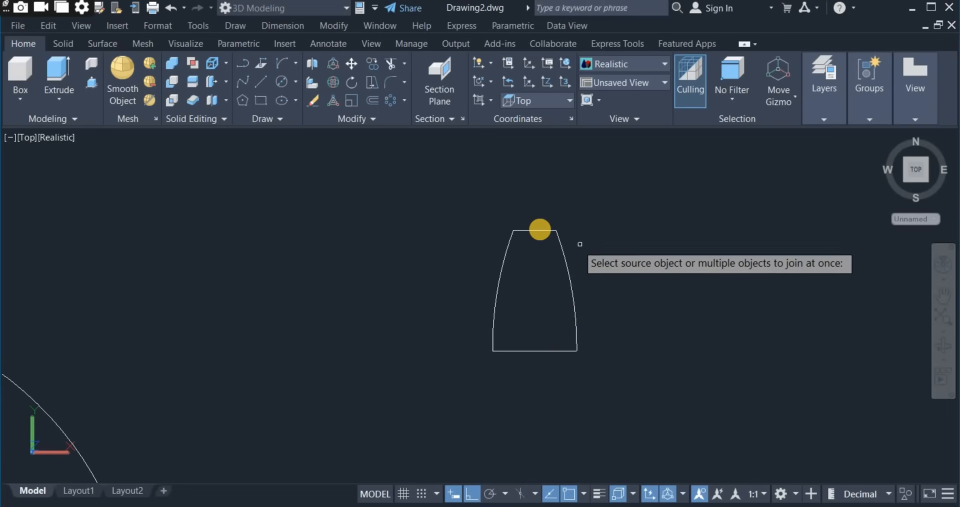
right_click(554, 202)
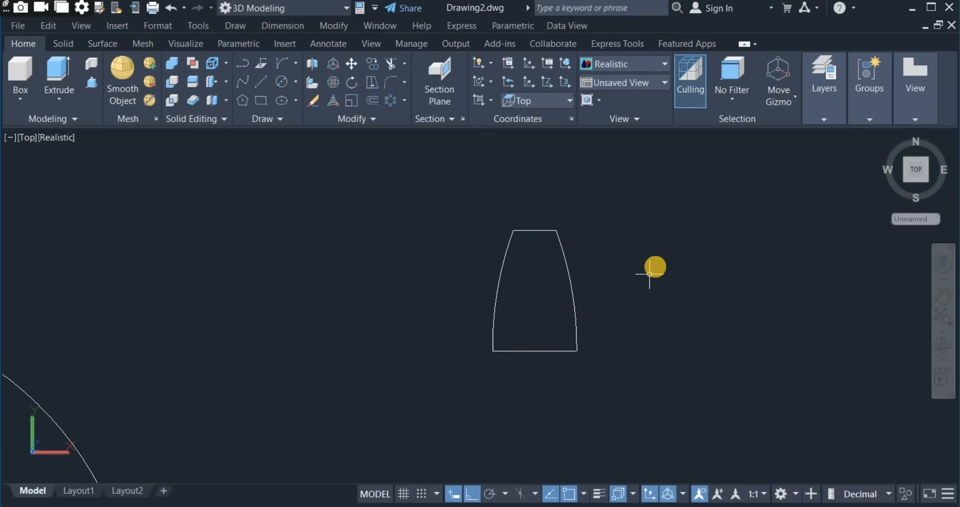
Move the joined tooth profile from the midpoint of its base onto the uppermost point of the circle
scroll(646, 276, down, 4)
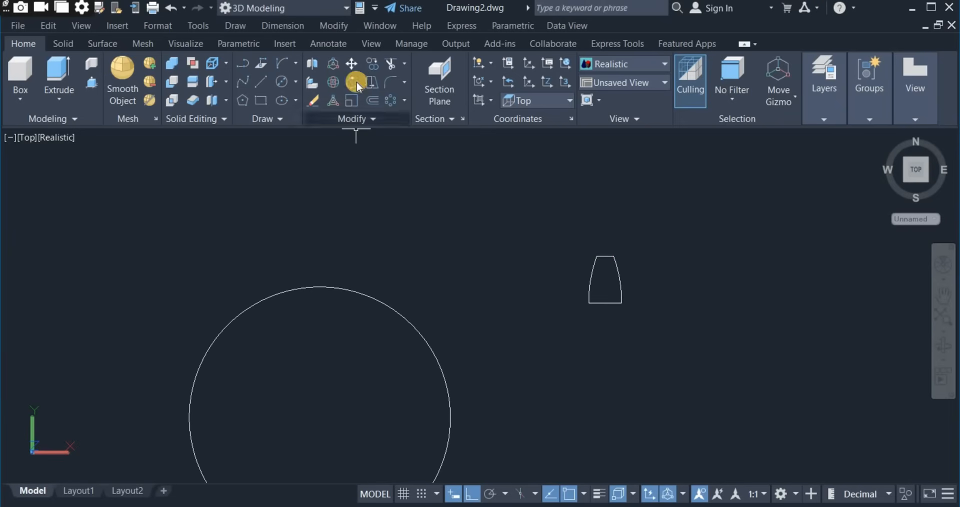
click(351, 63)
click(546, 230)
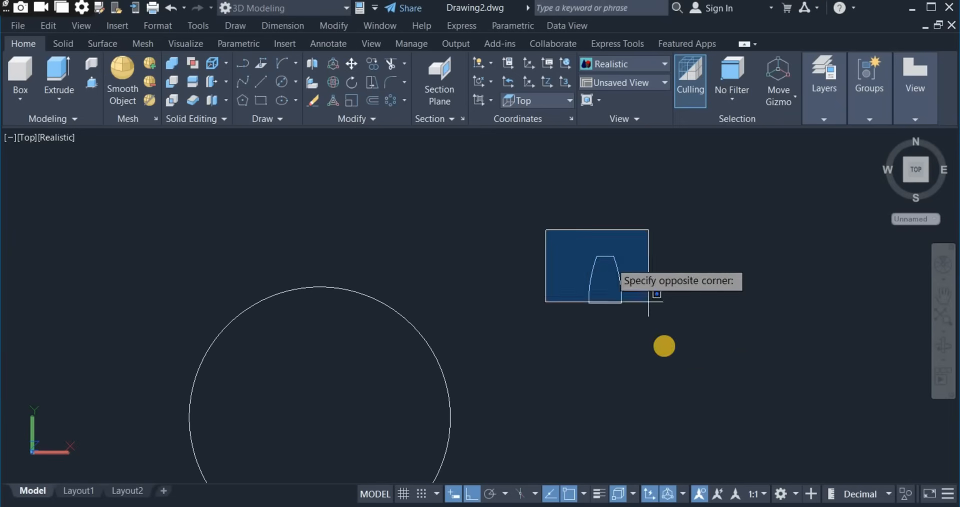
click(659, 341)
right_click(658, 338)
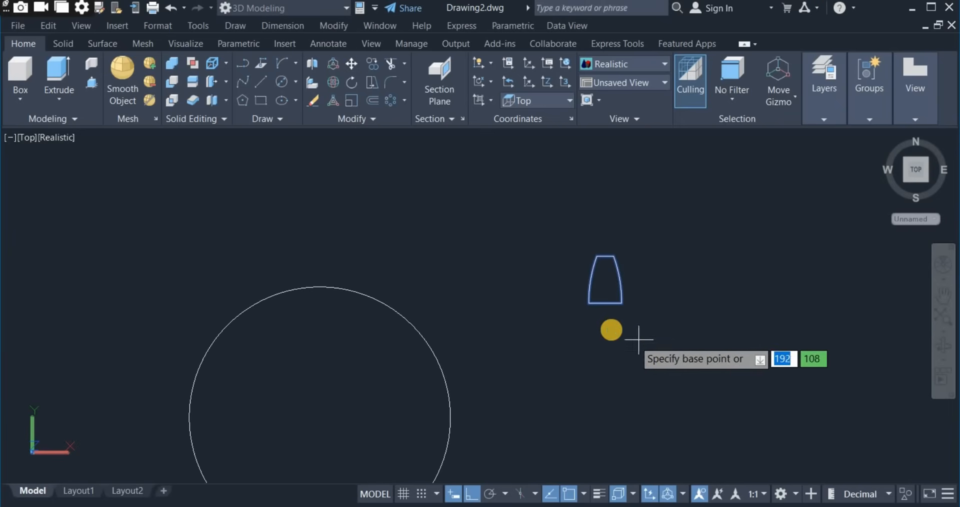
click(605, 316)
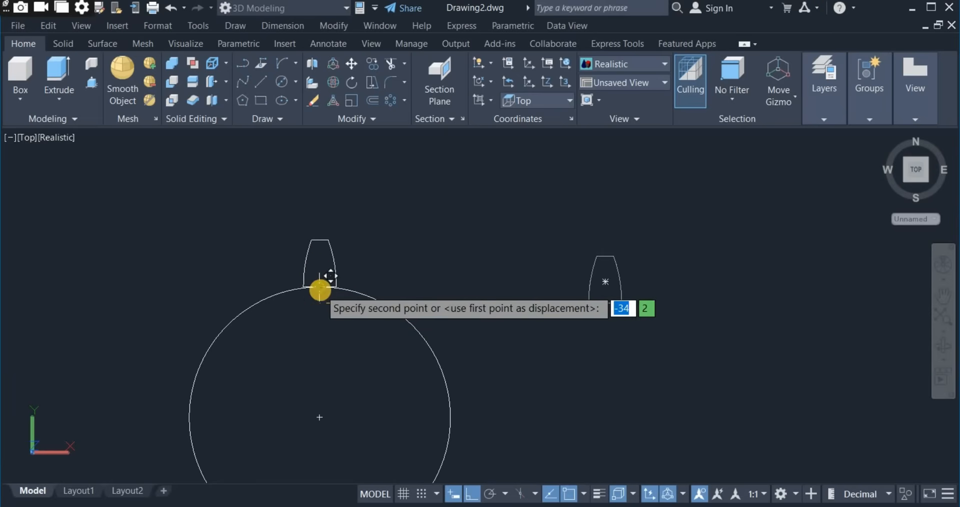
click(336, 281)
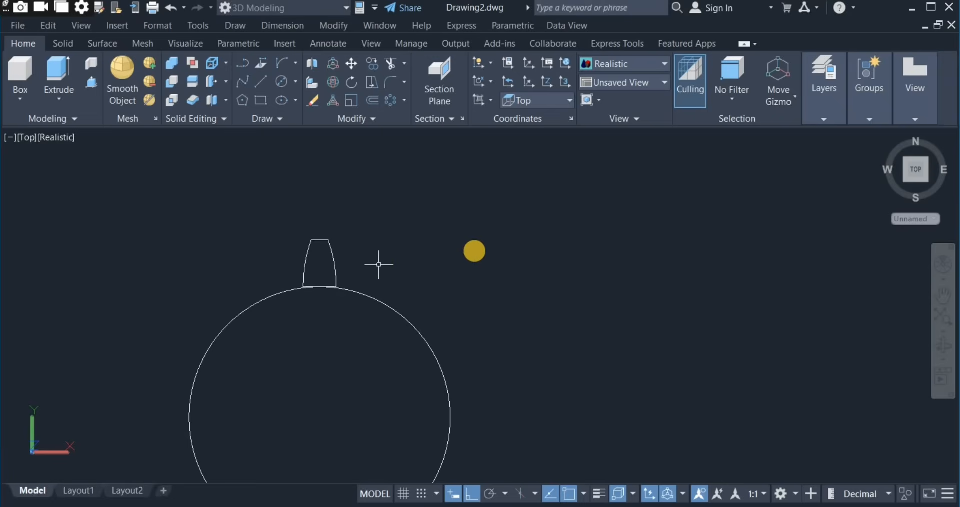
Hide the finished large gear so only the new circle and tooth profile are shown
scroll(476, 253, down, 2)
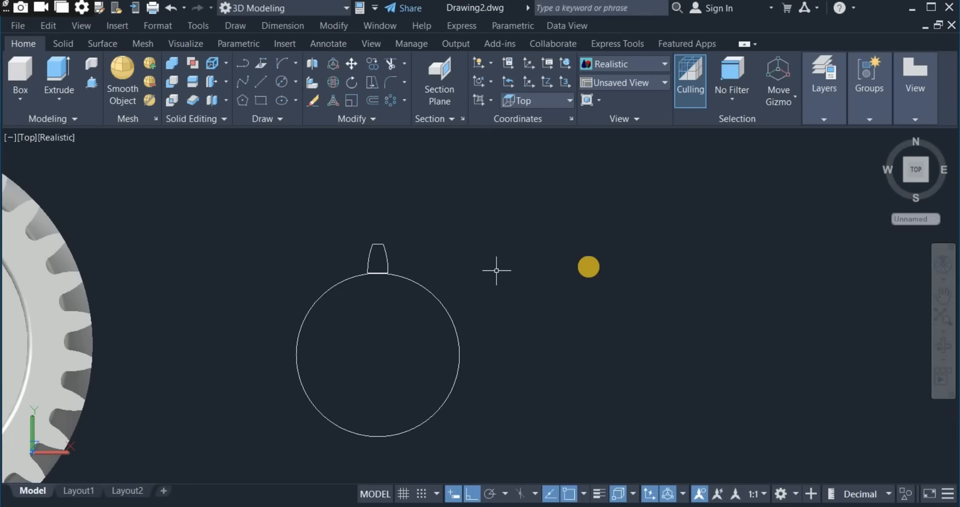
middle_drag(502, 270, 595, 270)
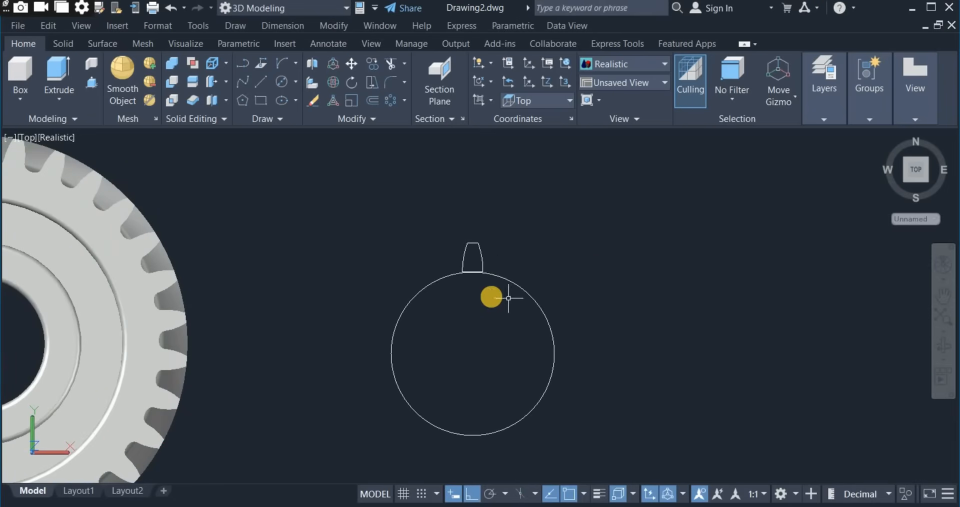
scroll(491, 296, up, 2)
scroll(491, 296, down, 6)
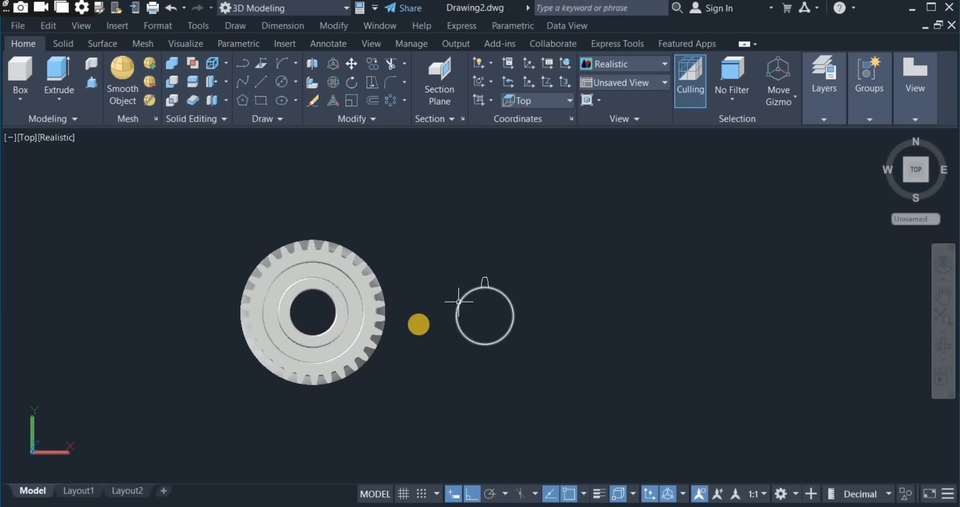
click(360, 310)
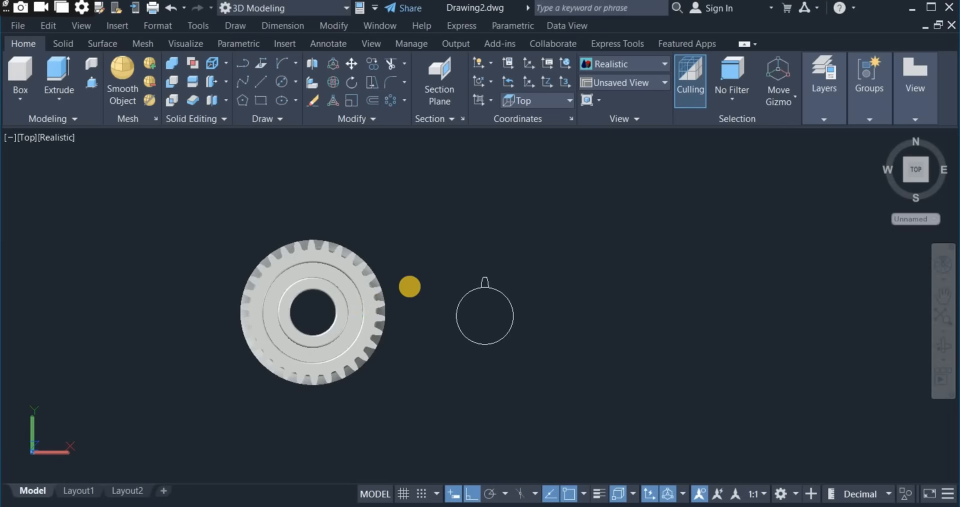
right_click(566, 236)
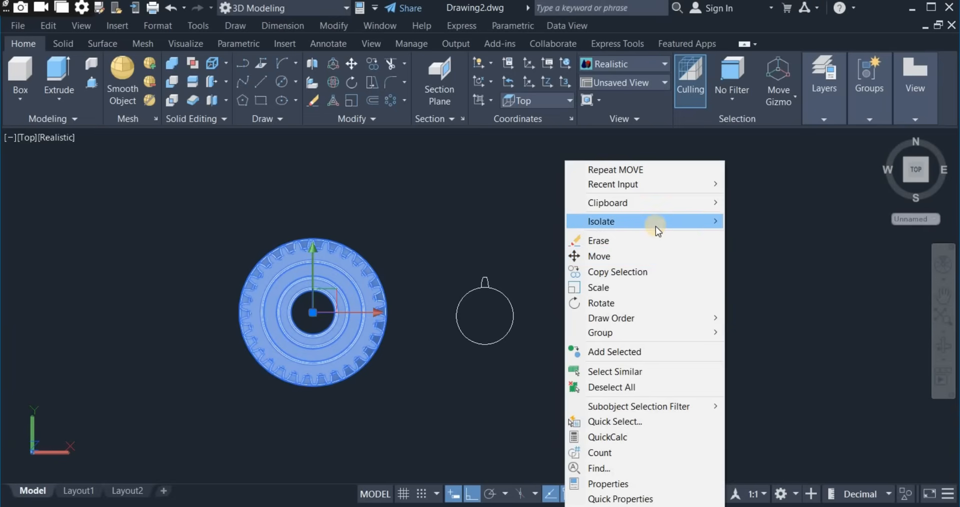
mouse_move(655, 226)
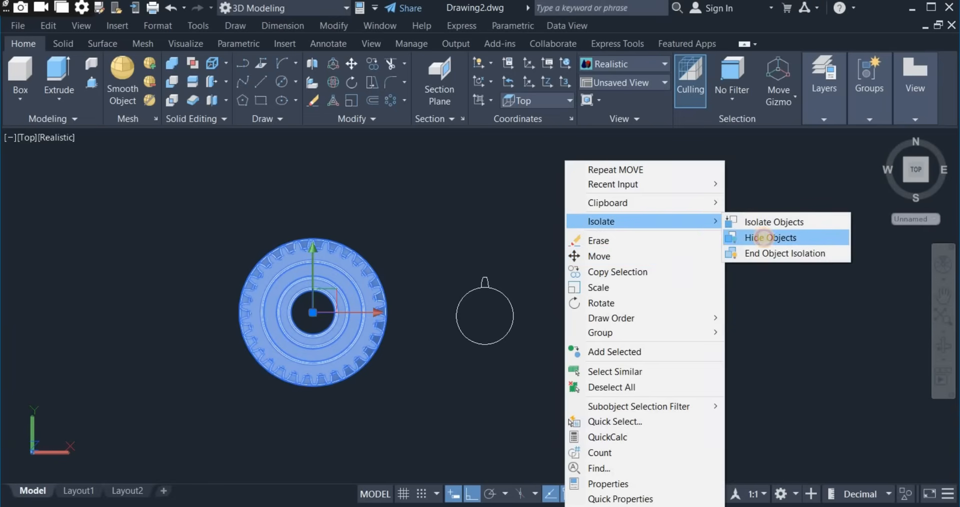
click(763, 237)
Move the tooth profile straight down by 0.2 so its base overlaps the circle
scroll(489, 315, up, 5)
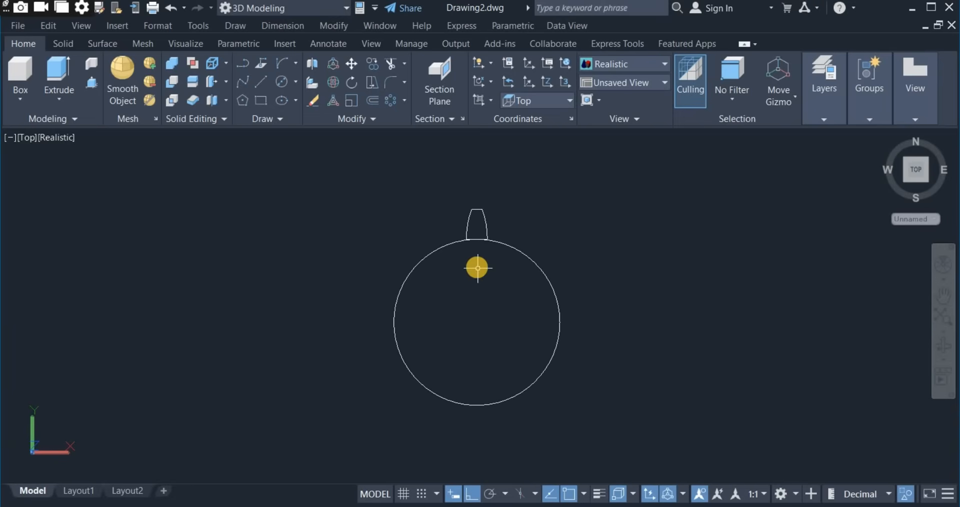
click(447, 190)
click(490, 258)
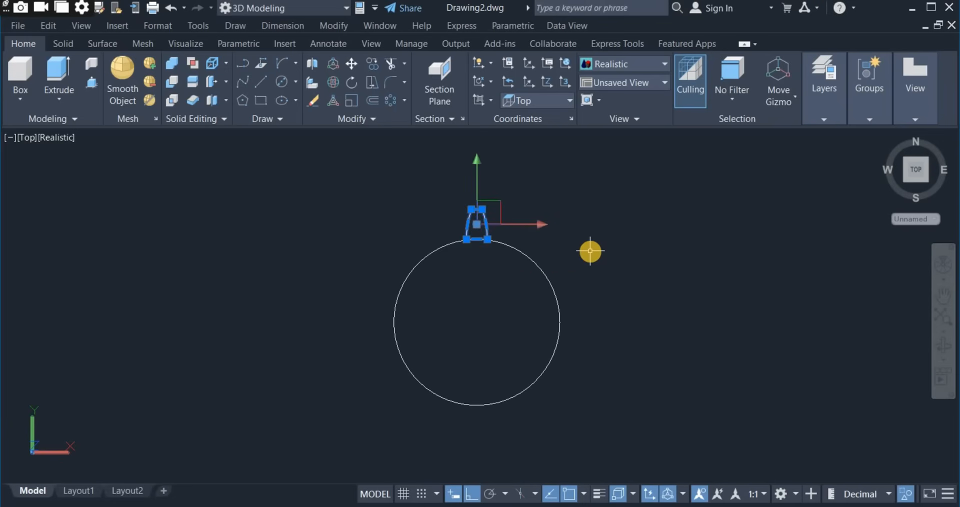
click(353, 64)
click(603, 208)
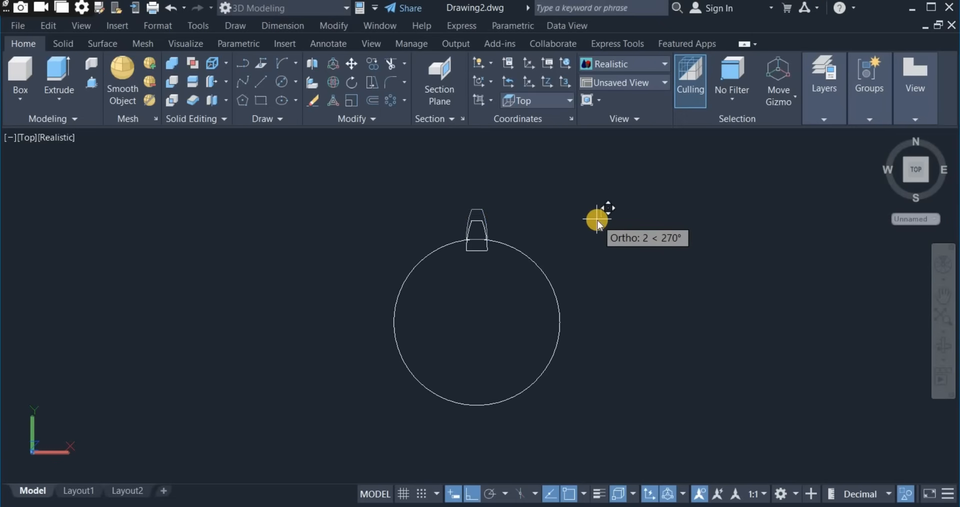
text(.2)
key(Return)
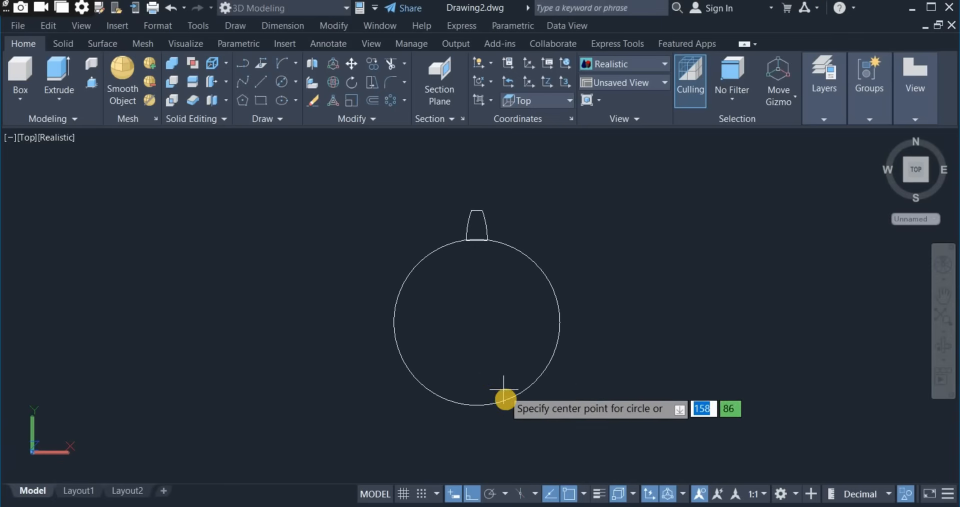
Draw a circle of diameter 12 concentric with the existing circle
click(477, 322)
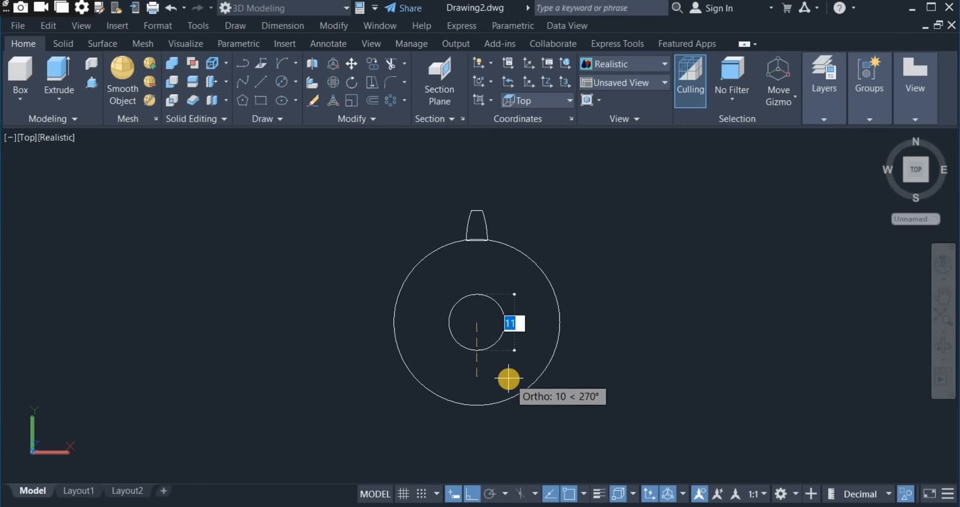
text(12)
key(Return)
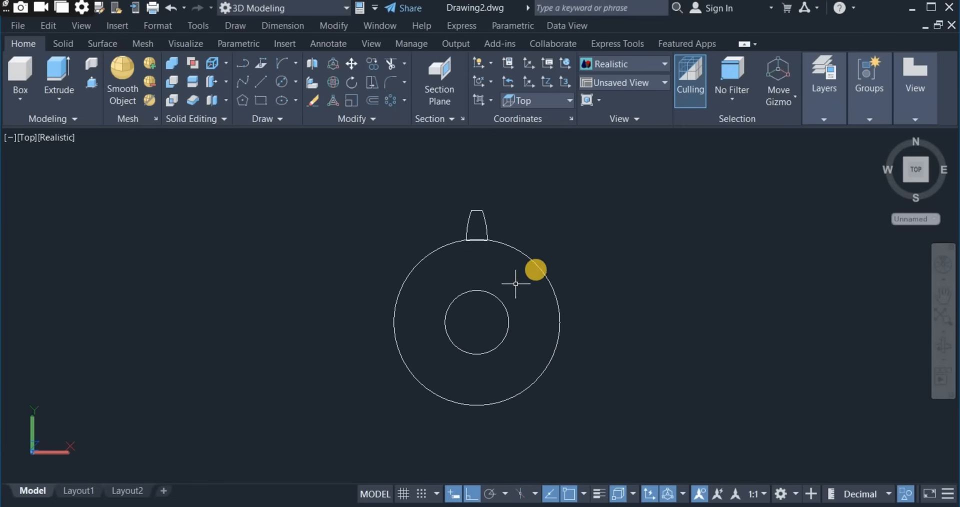
Offset the outer circle inward by 3 and the inner circle outward by 3
click(373, 105)
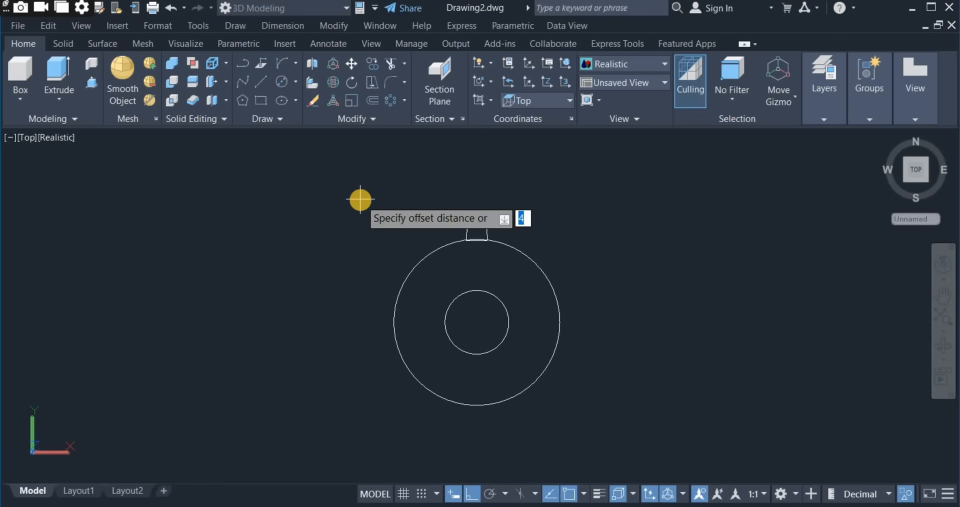
text(3)
key(Return)
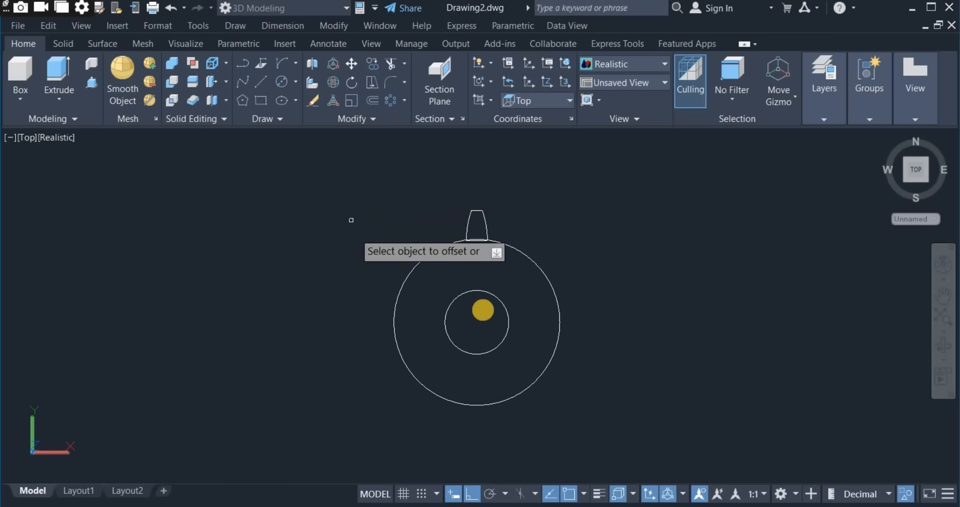
click(511, 268)
click(503, 283)
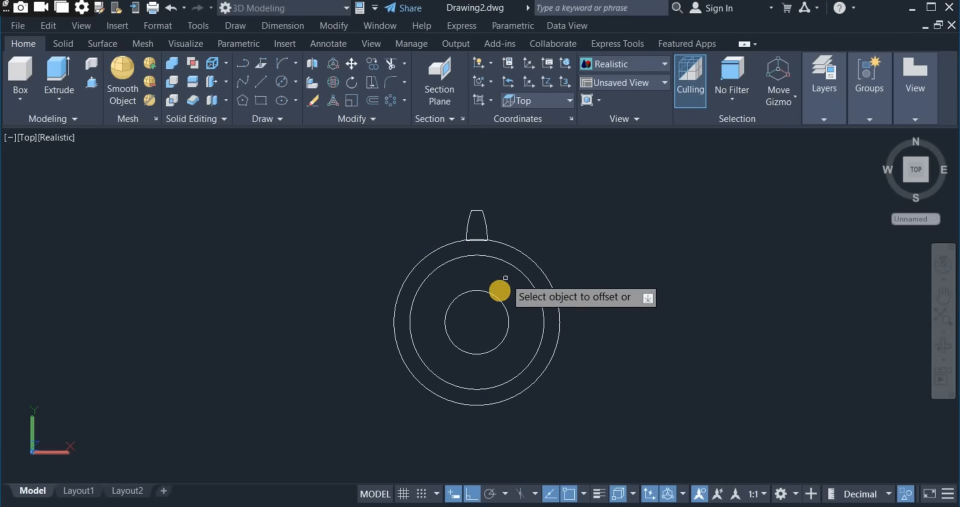
click(495, 297)
click(497, 279)
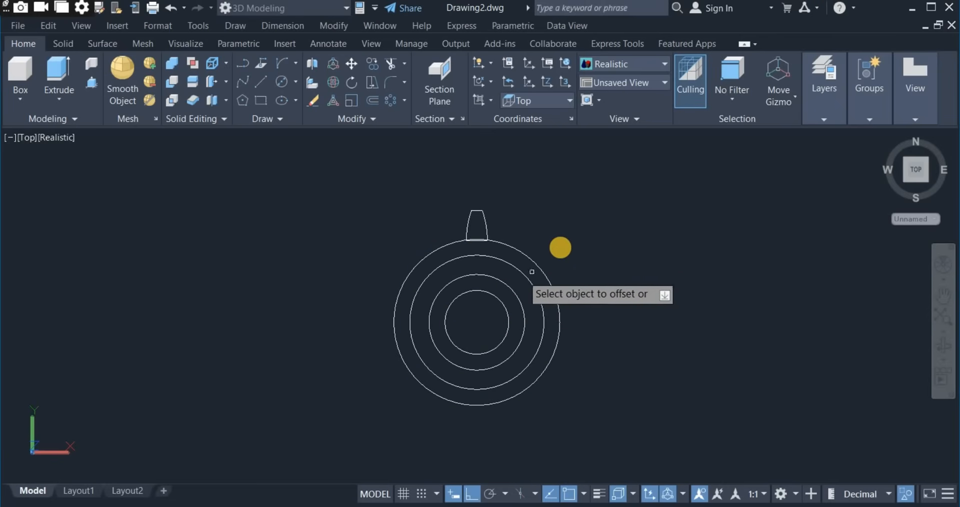
right_click(564, 241)
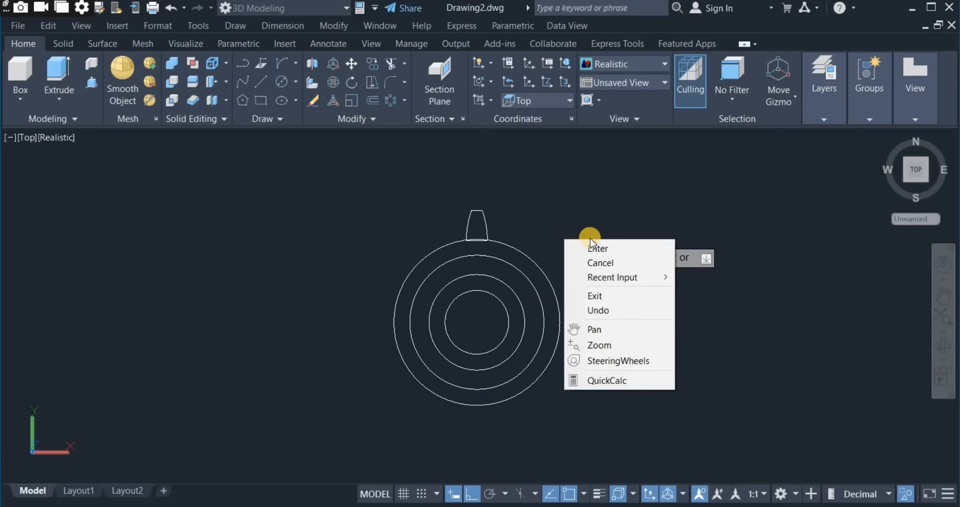
click(594, 216)
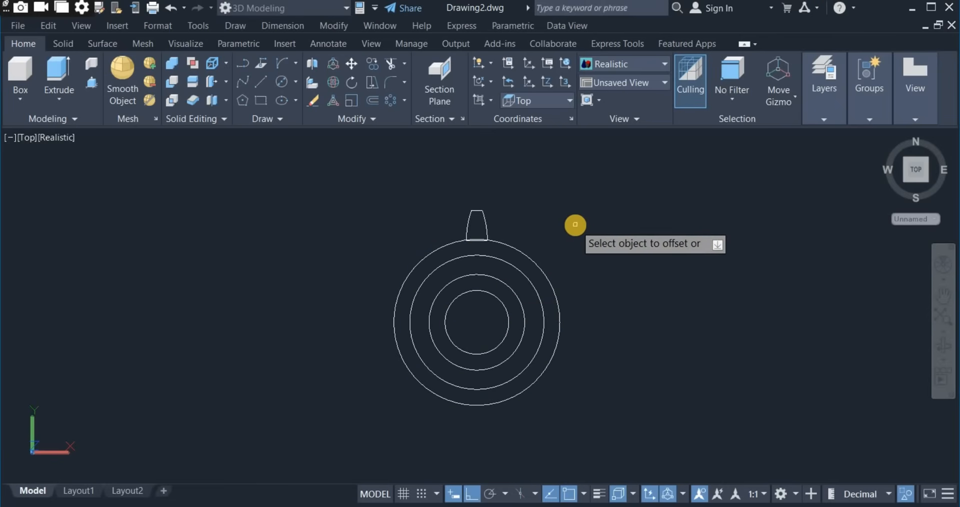
key(Escape)
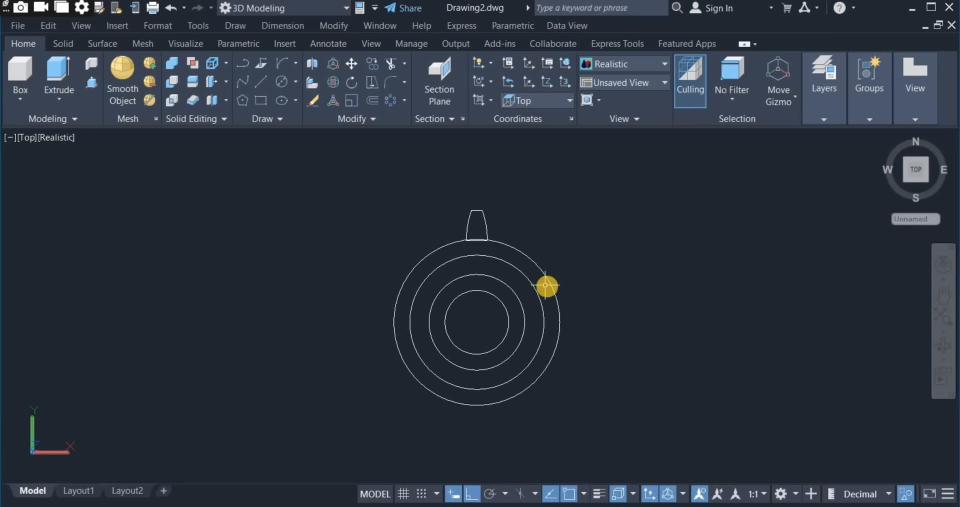
Switch the view of the circles and tooth profile to NW Isometric
click(628, 84)
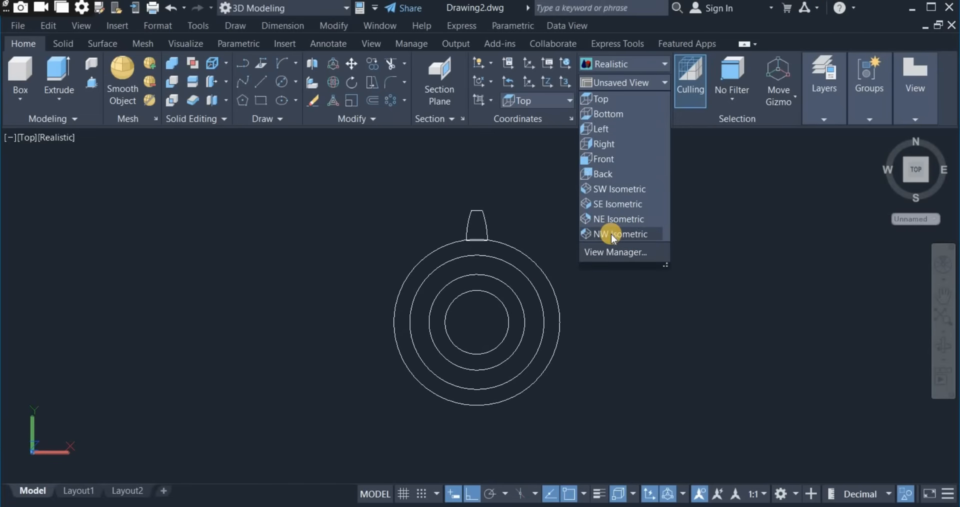
click(611, 234)
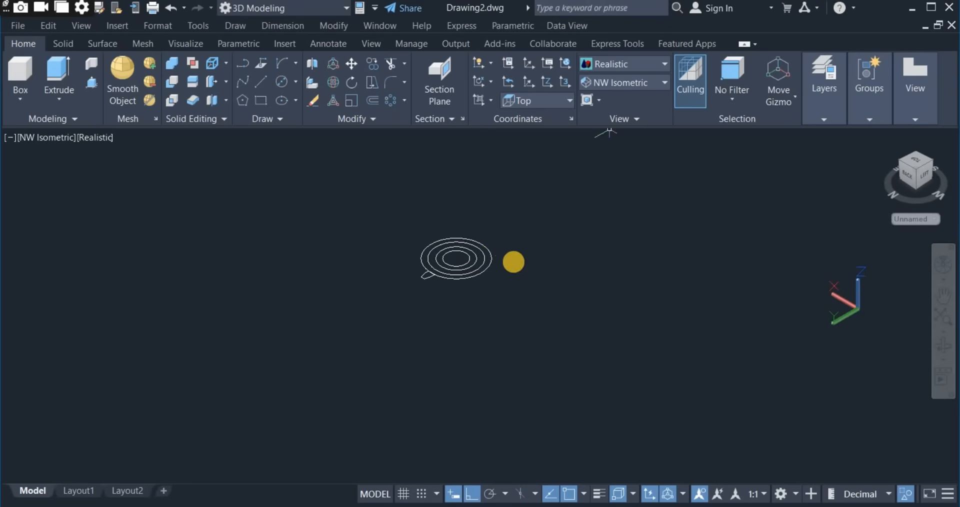
middle_drag(486, 237, 480, 318)
scroll(453, 334, up, 3)
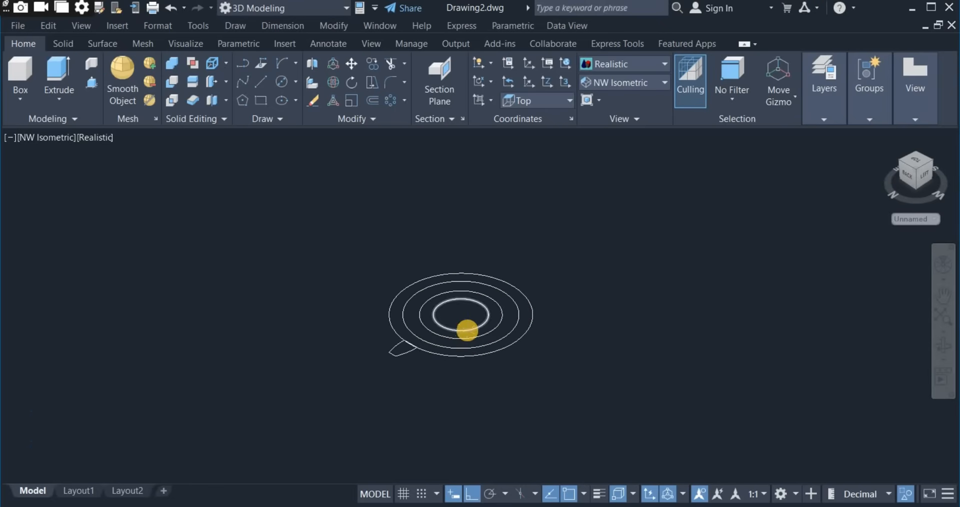
scroll(467, 330, up, 2)
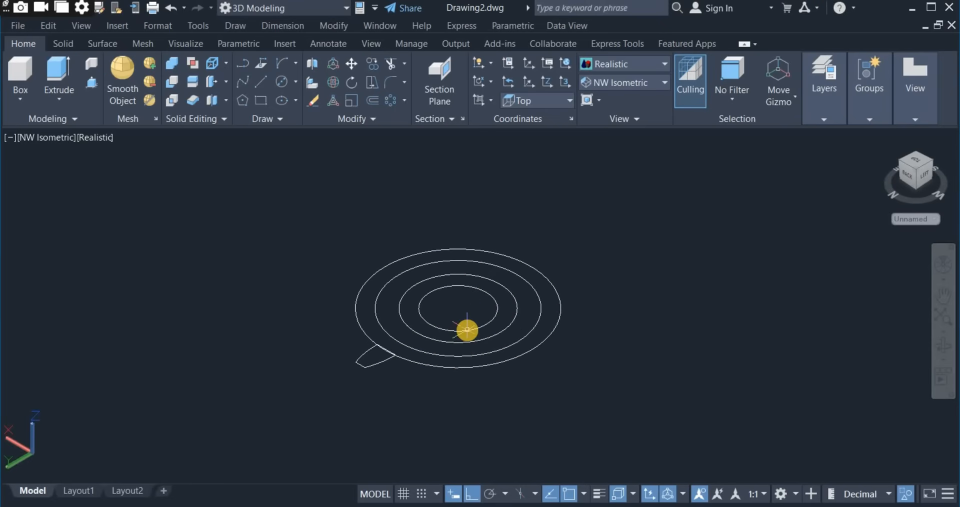
Draw a vertical line 20 long along +Z from the common centre of the circles
click(261, 88)
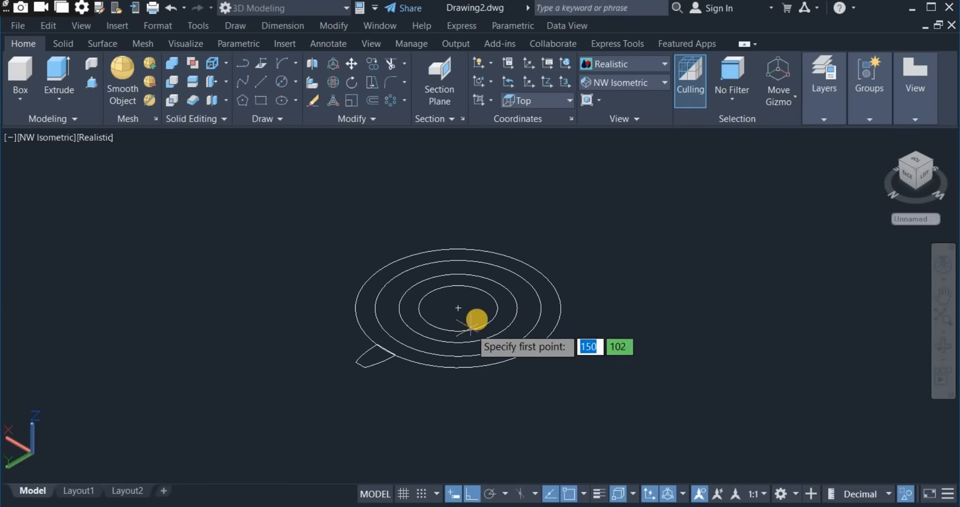
click(458, 308)
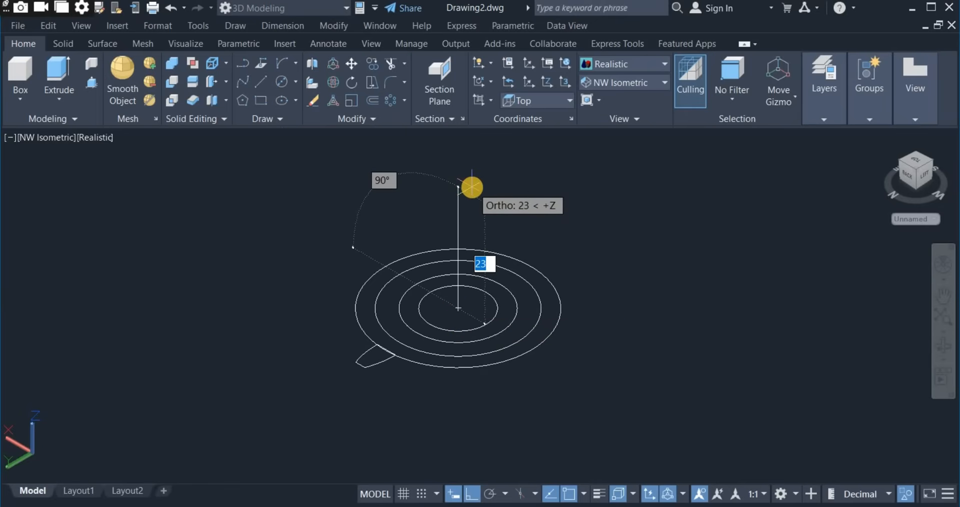
text(2)
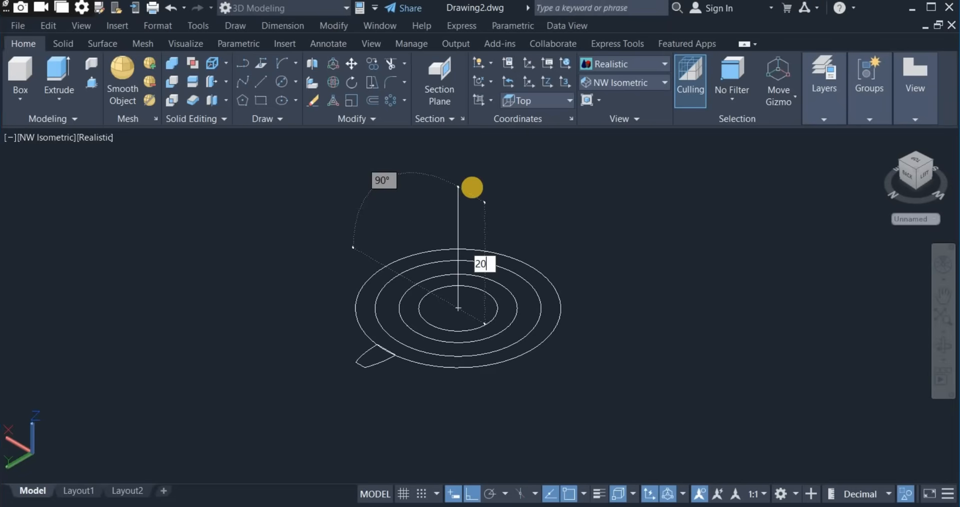
key(Return)
right_click(577, 234)
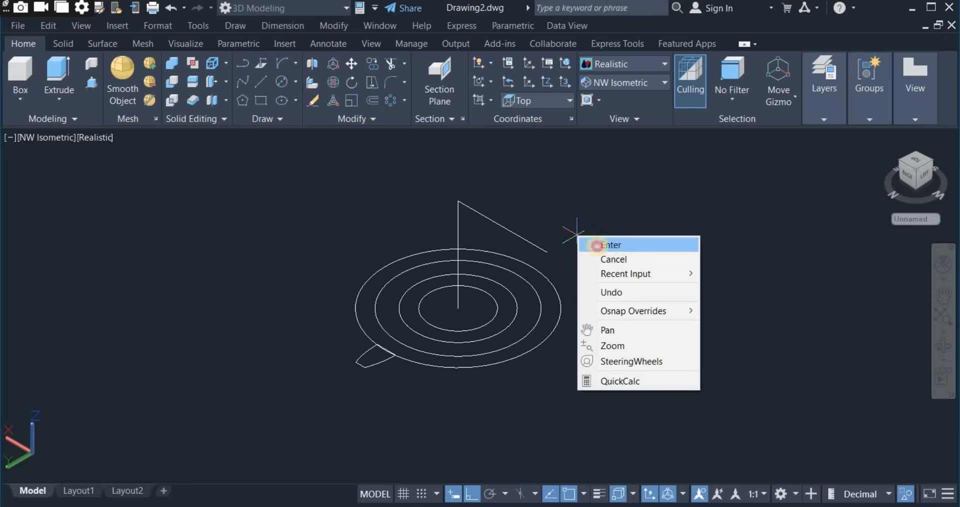
click(596, 245)
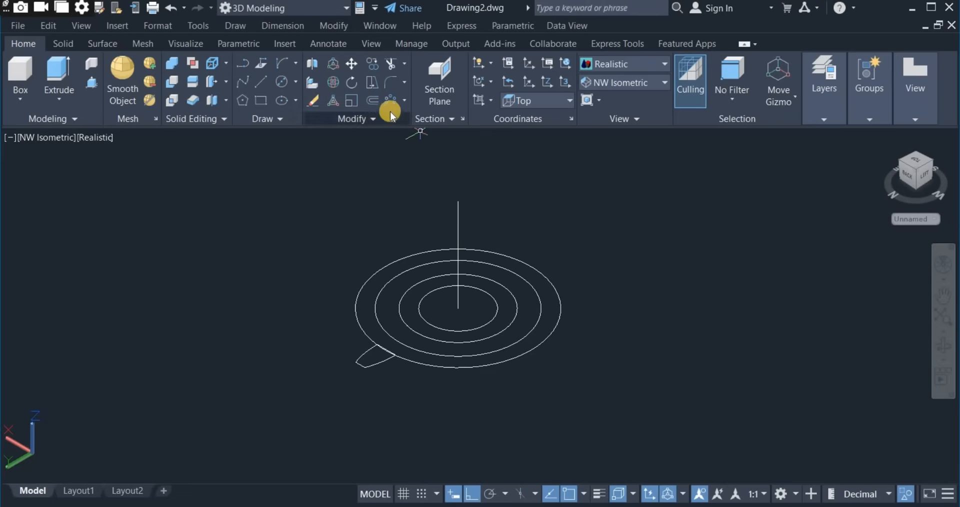
Copy the three inner circles from their centre to the upper endpoint of the vertical line
click(374, 63)
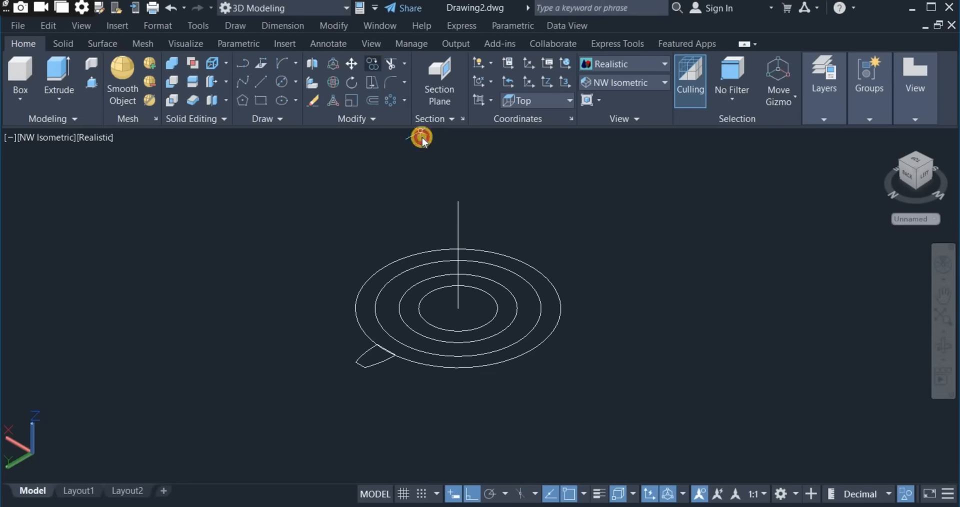
click(543, 331)
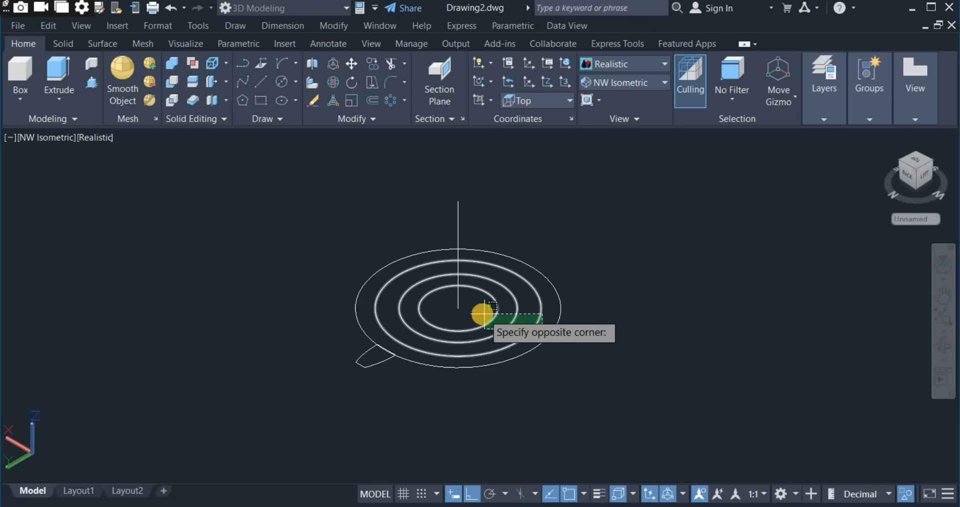
click(483, 313)
key(Return)
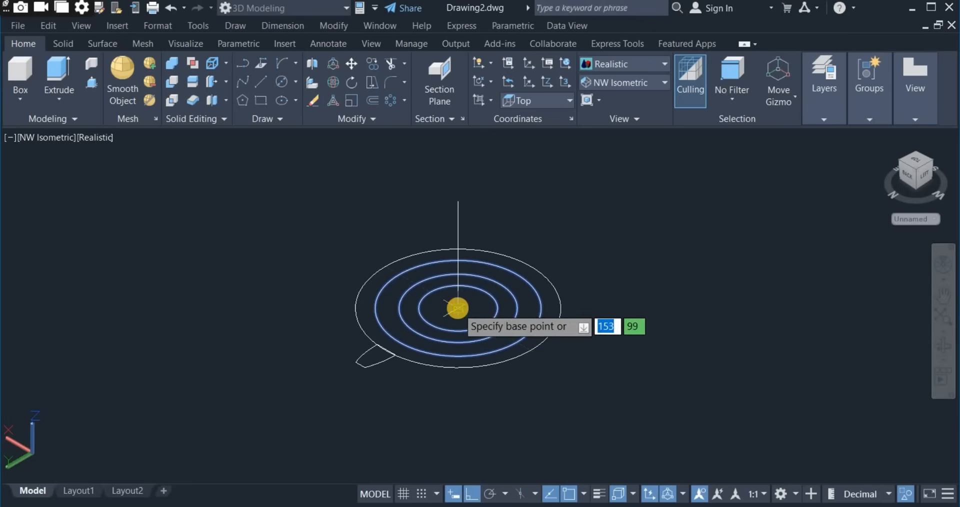
click(457, 307)
click(457, 204)
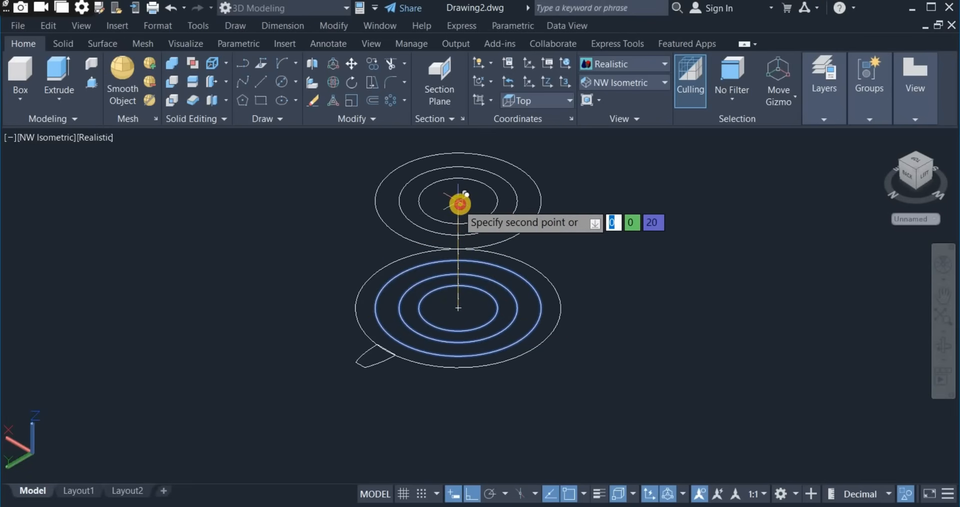
key(Return)
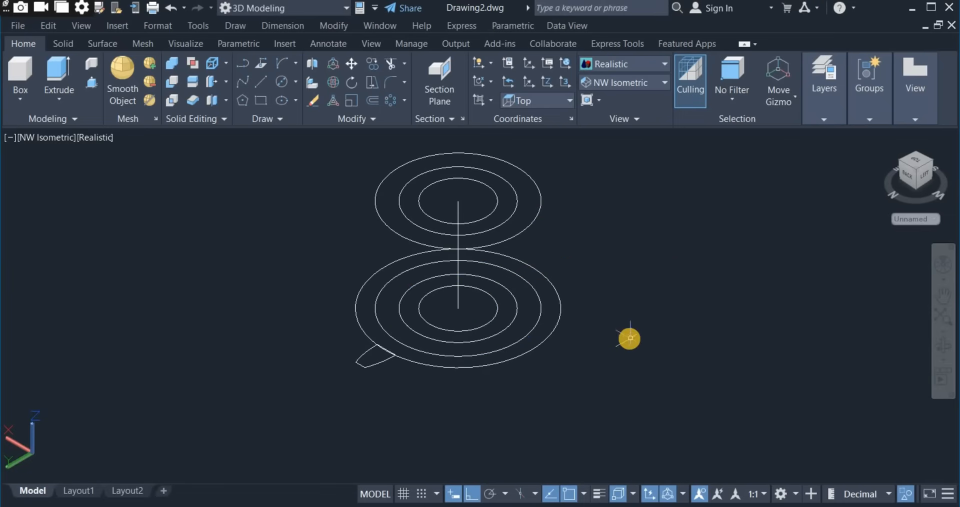
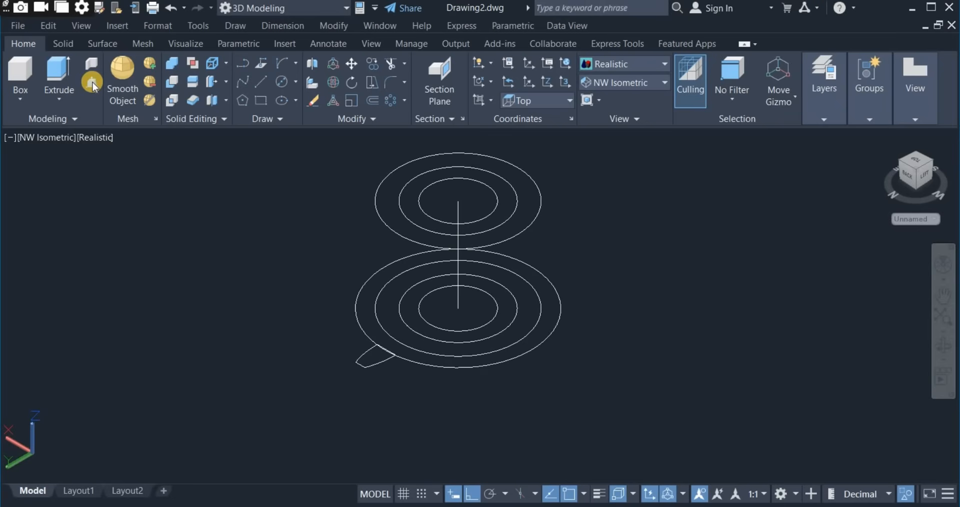
Presspull the outermost circle up to the vertical line's upper endpoint and set the visual style to 2D Wireframe
click(521, 358)
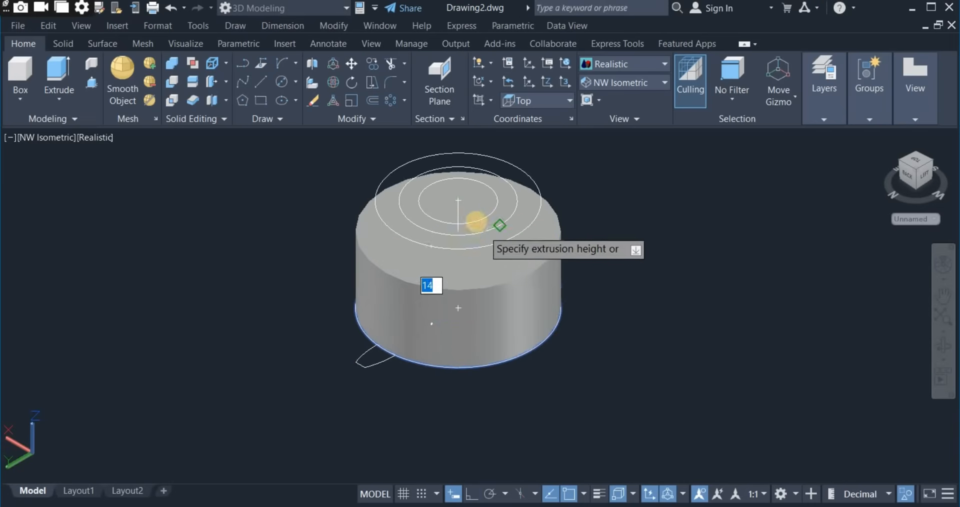
click(459, 200)
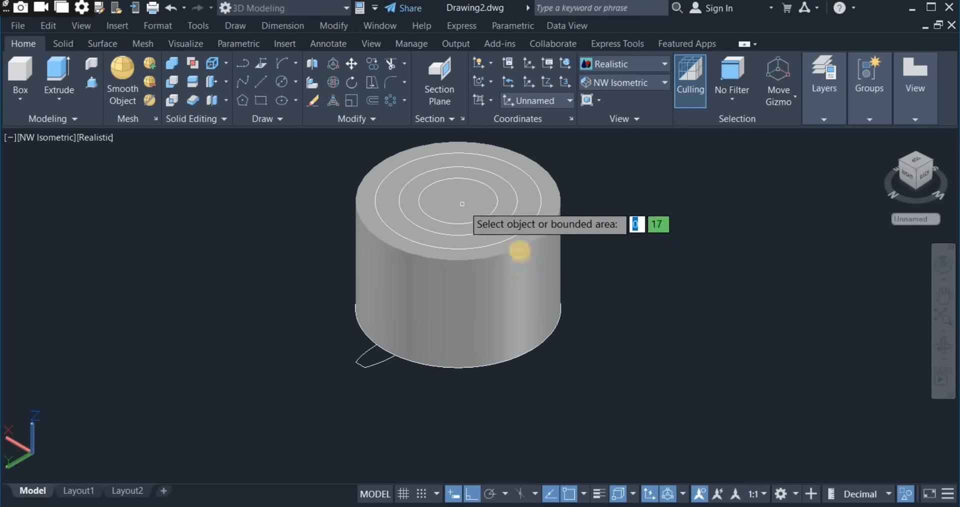
key(Escape)
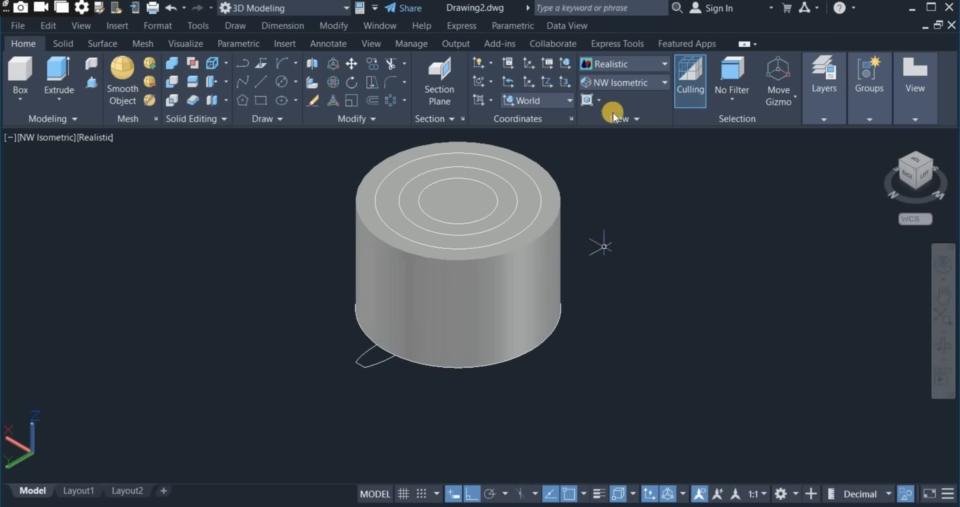
click(622, 64)
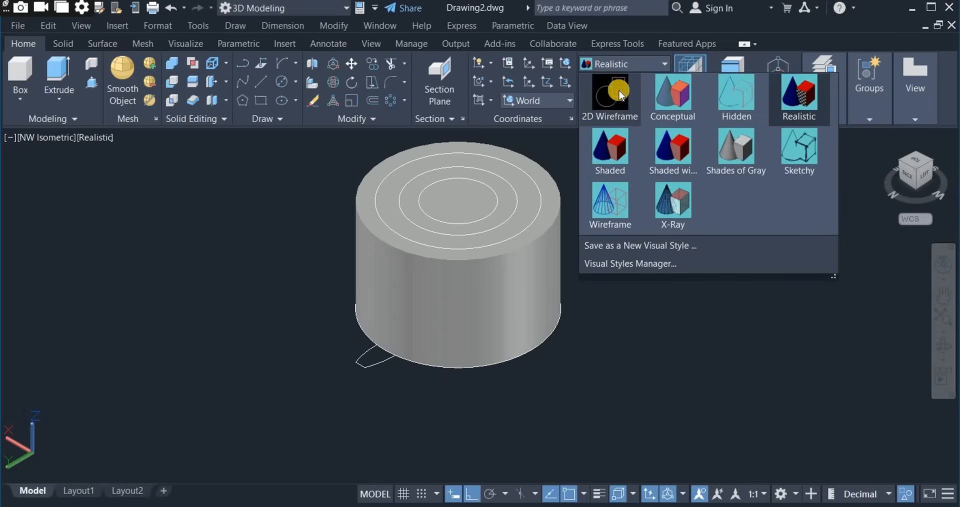
click(611, 95)
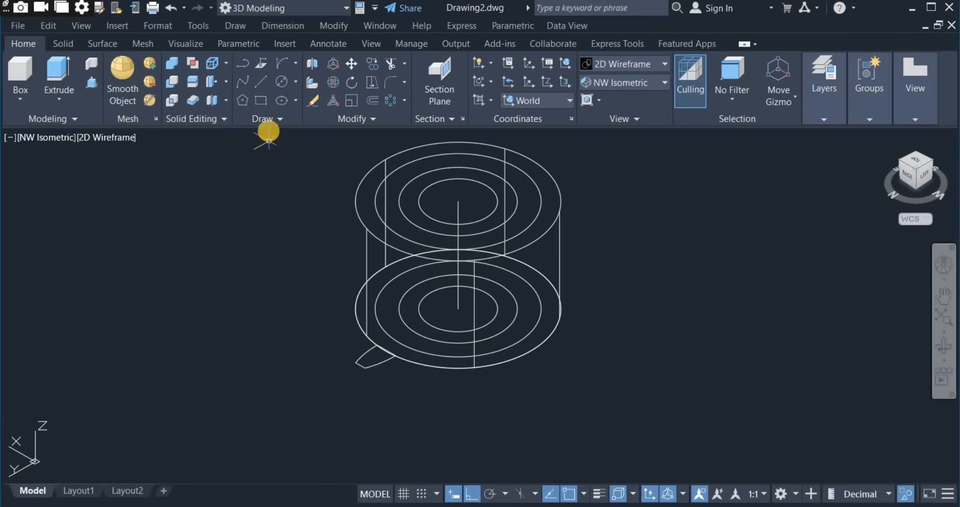
Start a helix at the lower circles' centre, with base and top radii both reaching the outer circle at the tooth's base
click(279, 121)
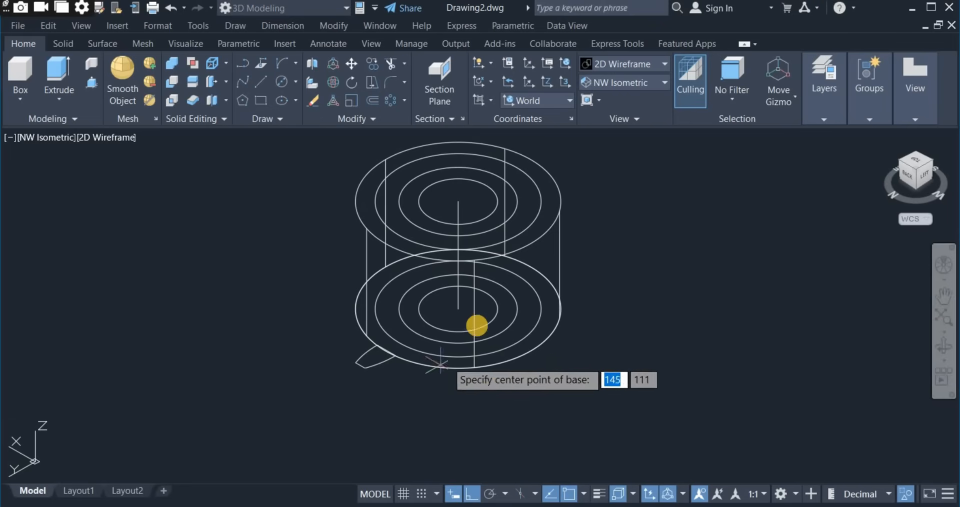
click(458, 309)
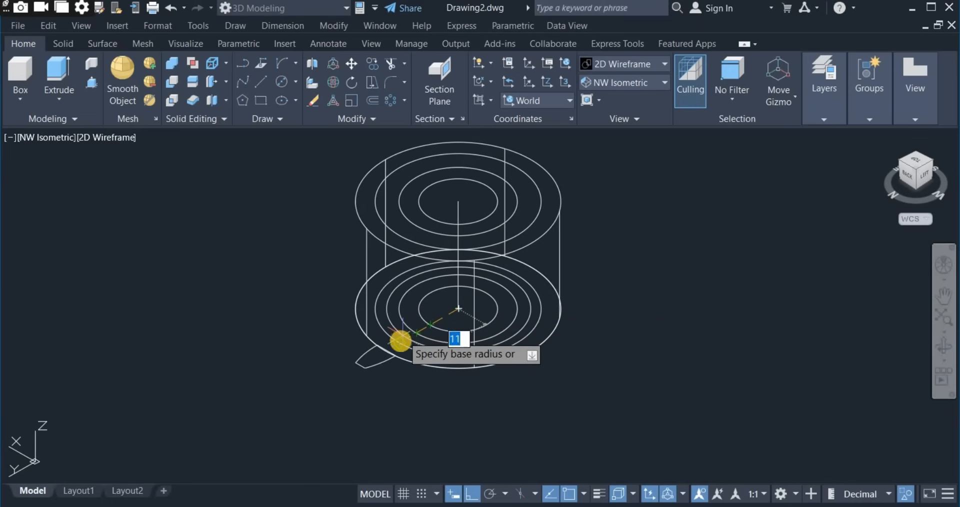
scroll(388, 365, up, 4)
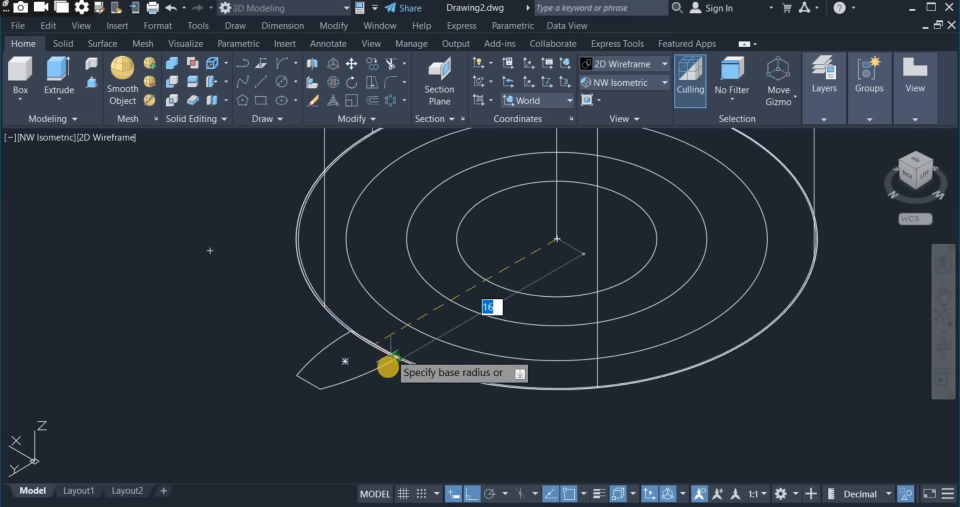
scroll(372, 346, up, 4)
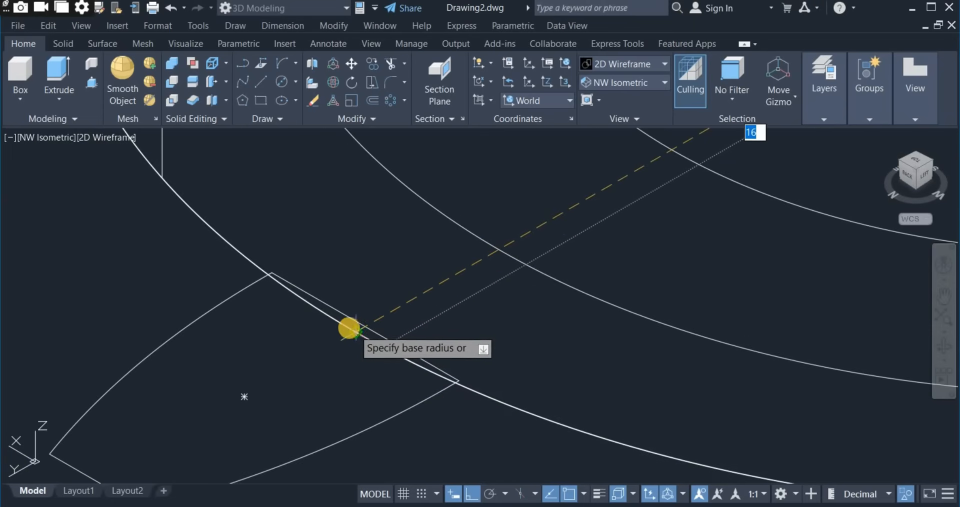
click(352, 331)
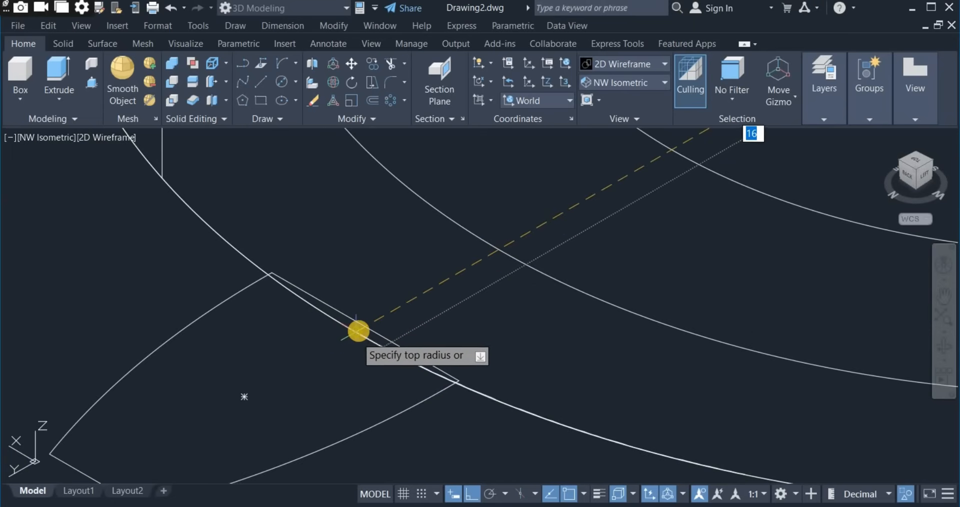
click(357, 331)
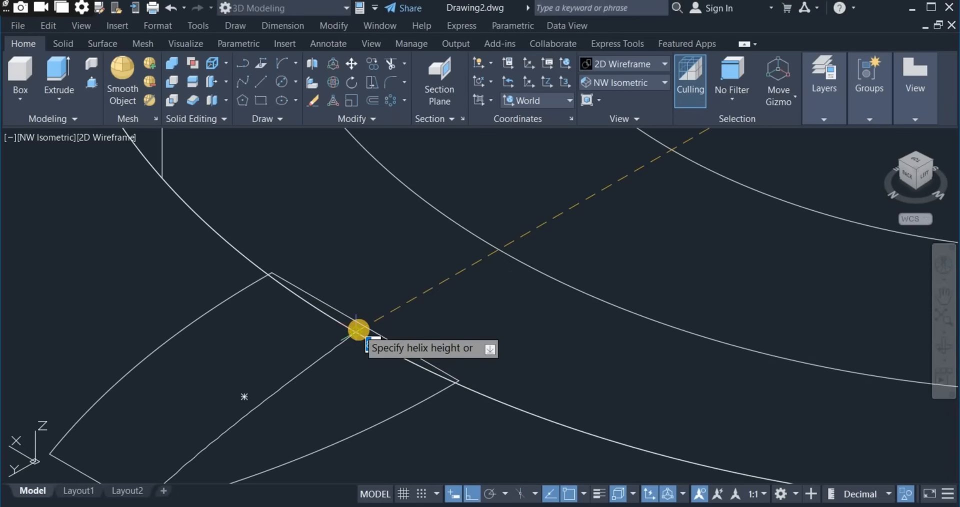
Give the helix 0.07 turns and a height of 20, ending at the vertical line's upper endpoint
scroll(370, 328, down, 4)
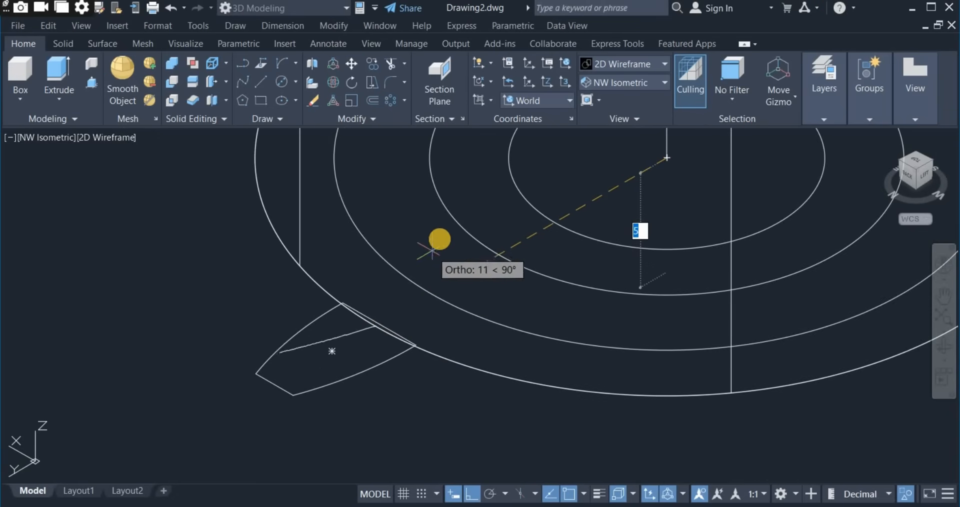
scroll(461, 252, down, 4)
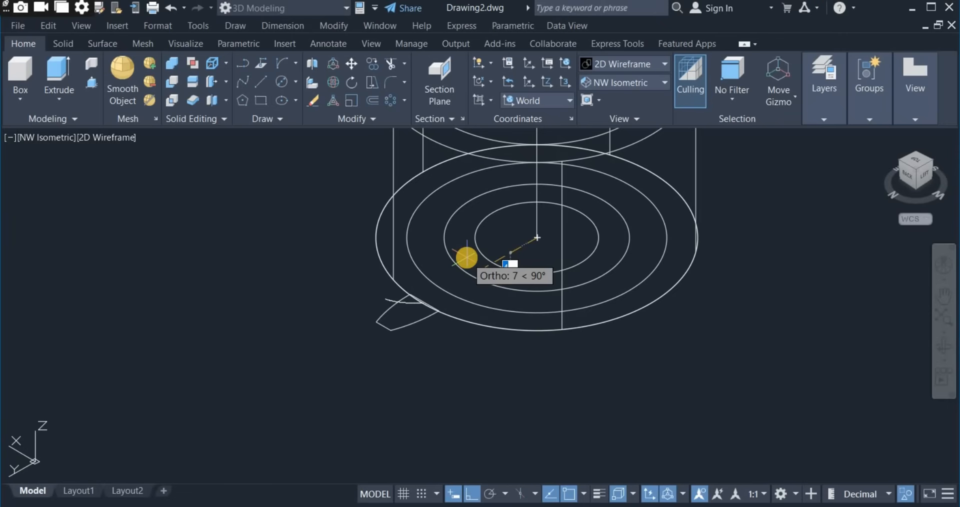
right_click(468, 260)
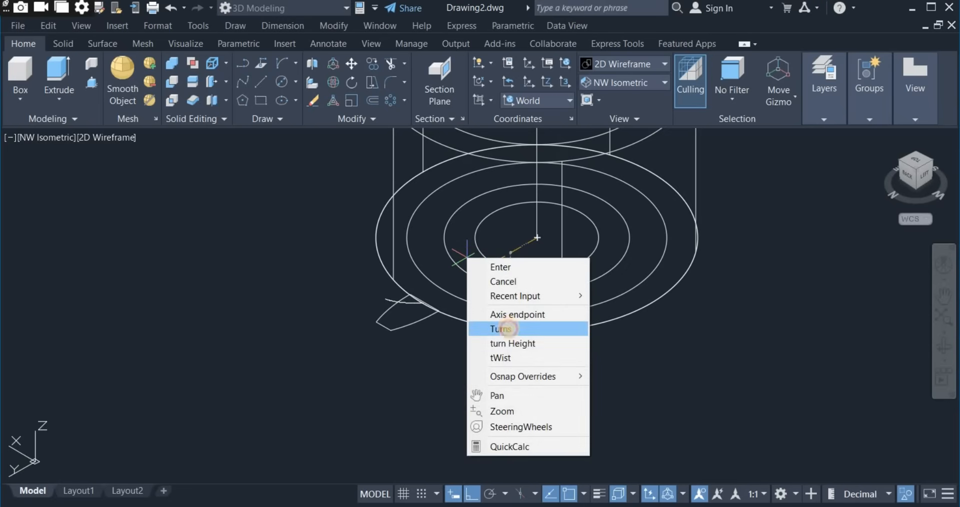
click(501, 329)
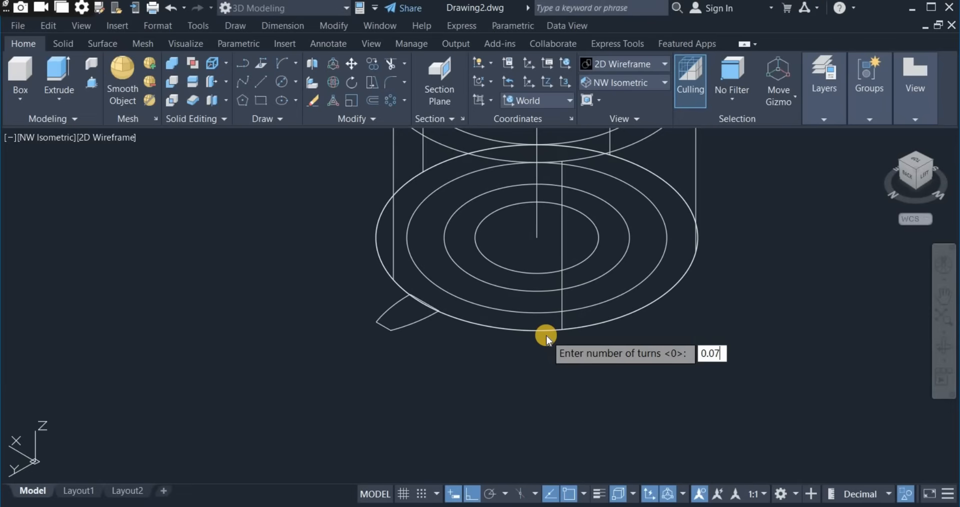
key(Return)
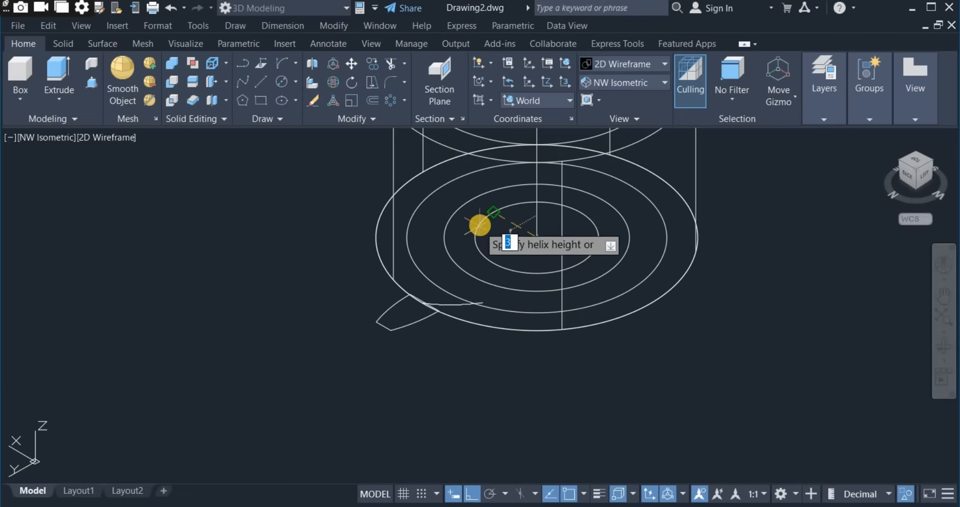
scroll(479, 225, down, 4)
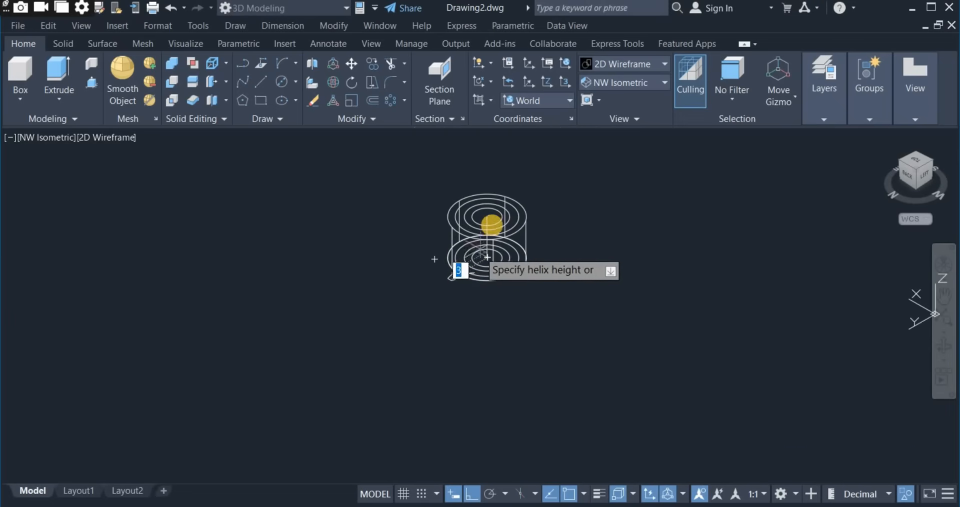
scroll(492, 225, up, 5)
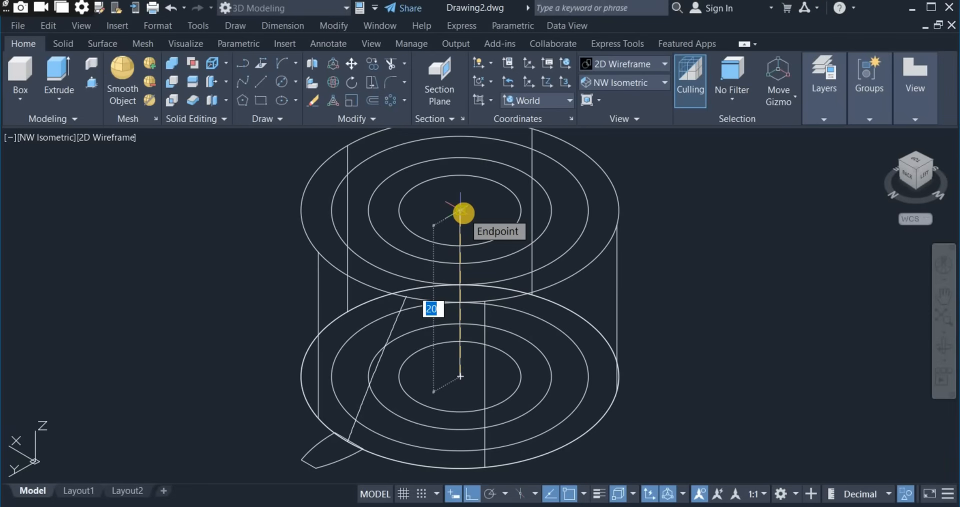
click(464, 213)
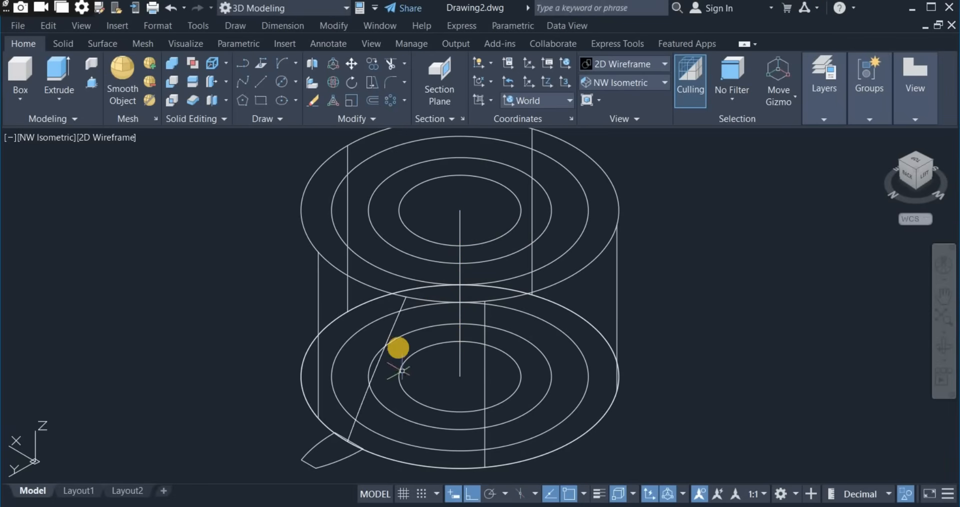
scroll(396, 322, down, 2)
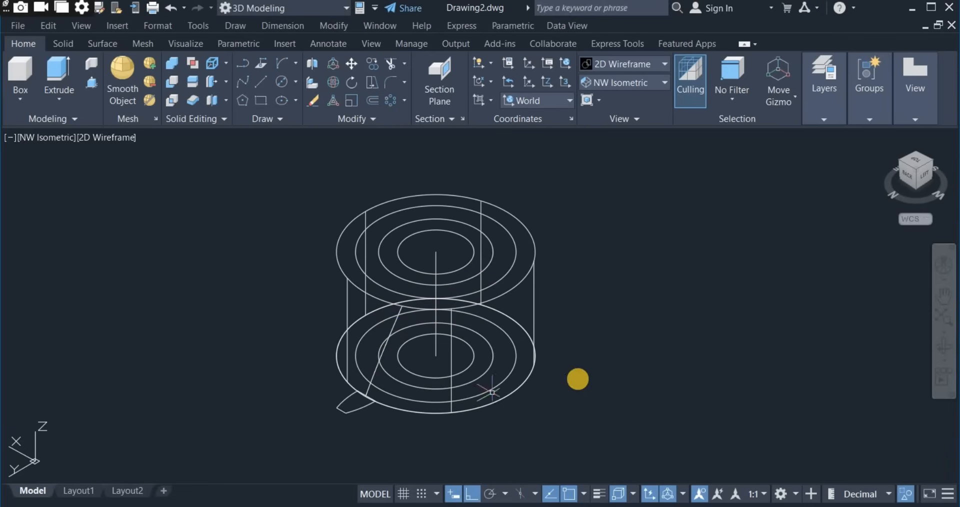
Switch the coordinate system to the Front orientation
scroll(593, 365, down, 3)
scroll(546, 367, up, 5)
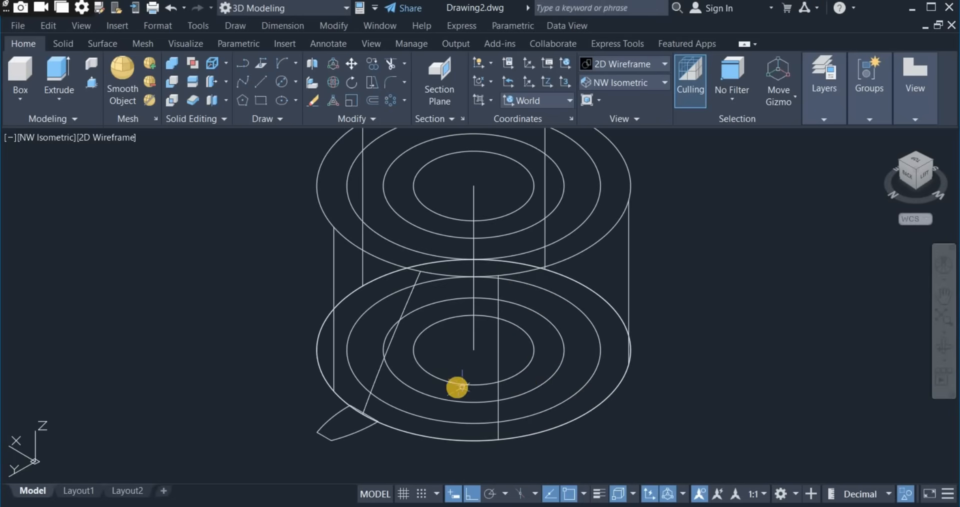
scroll(457, 387, down, 2)
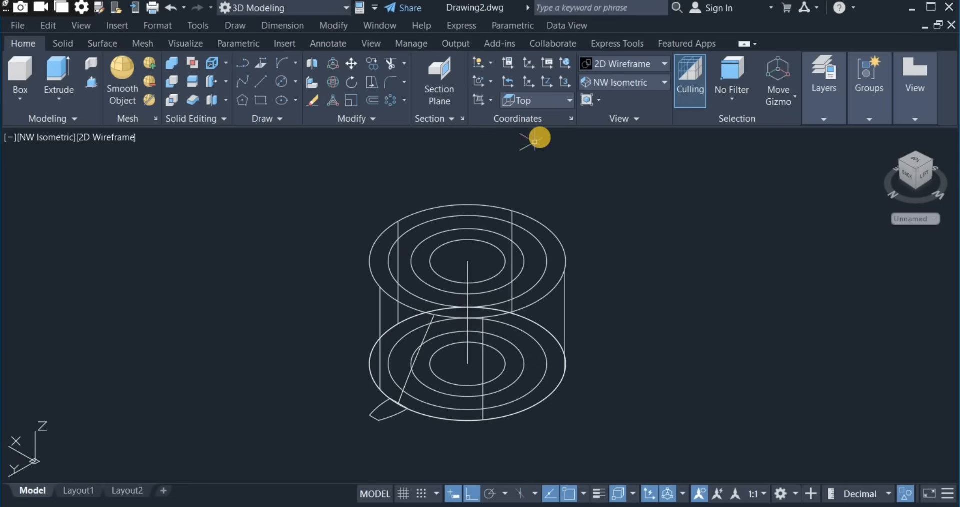
click(531, 102)
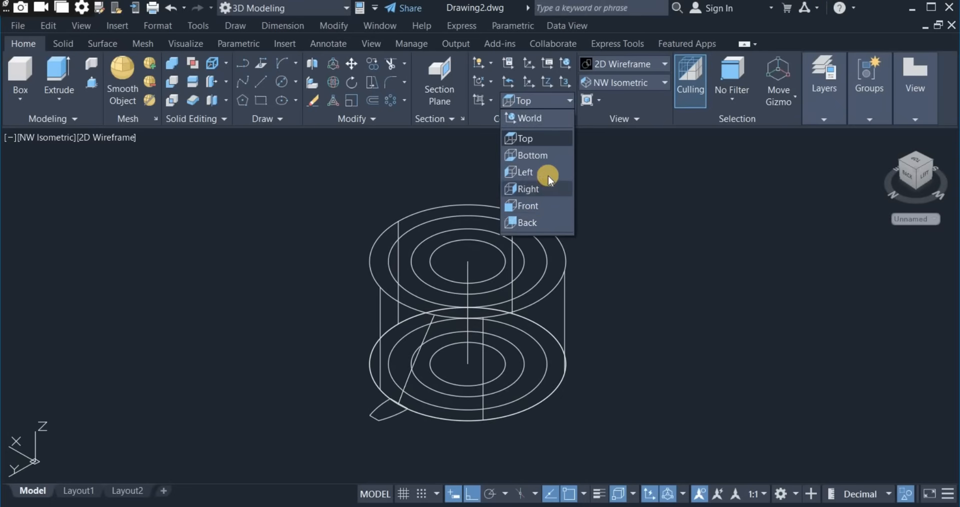
click(540, 206)
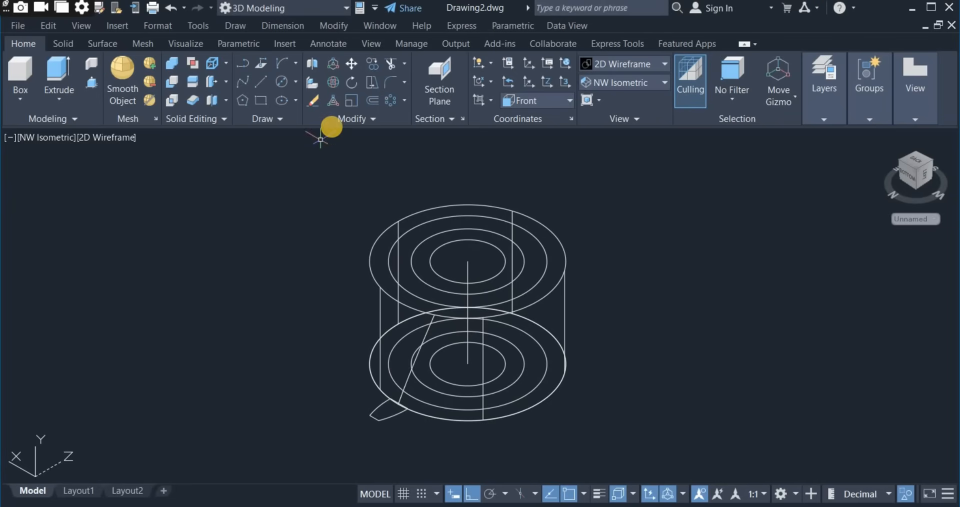
Mirror the helix across a vertical line through its lower endpoint at the tooth base, keeping the source object
click(338, 120)
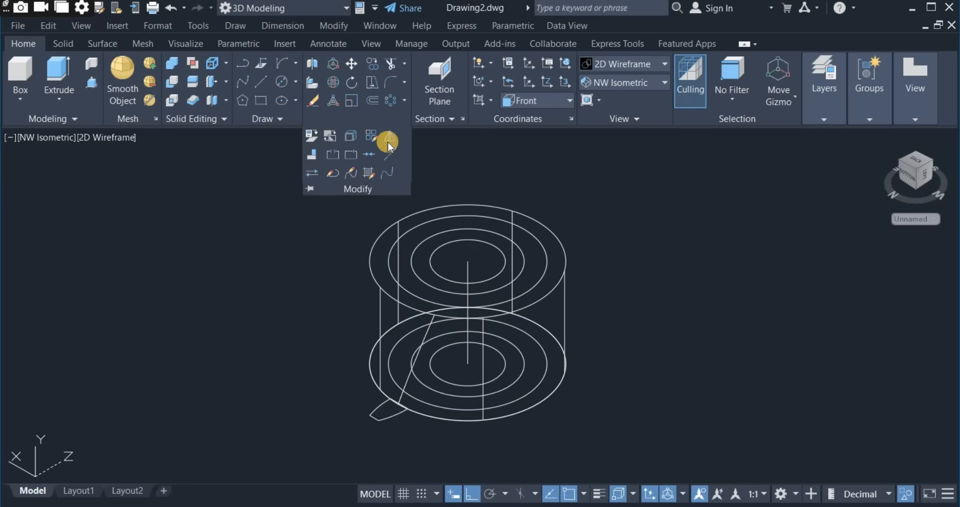
click(389, 141)
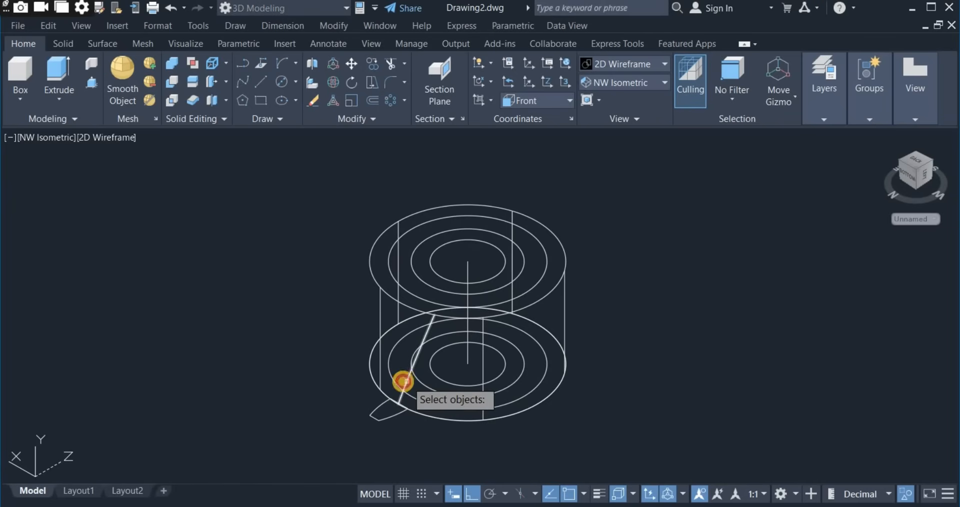
click(403, 381)
key(Return)
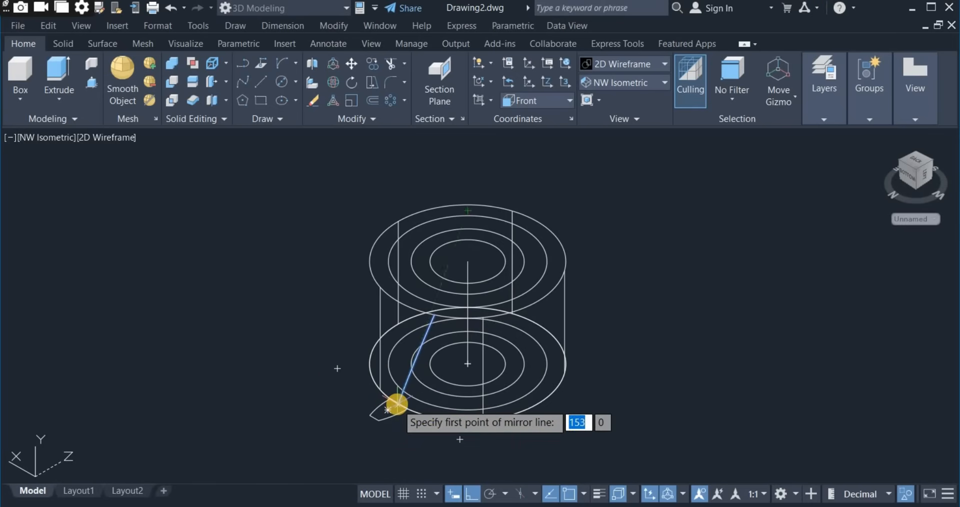
scroll(397, 404, up, 4)
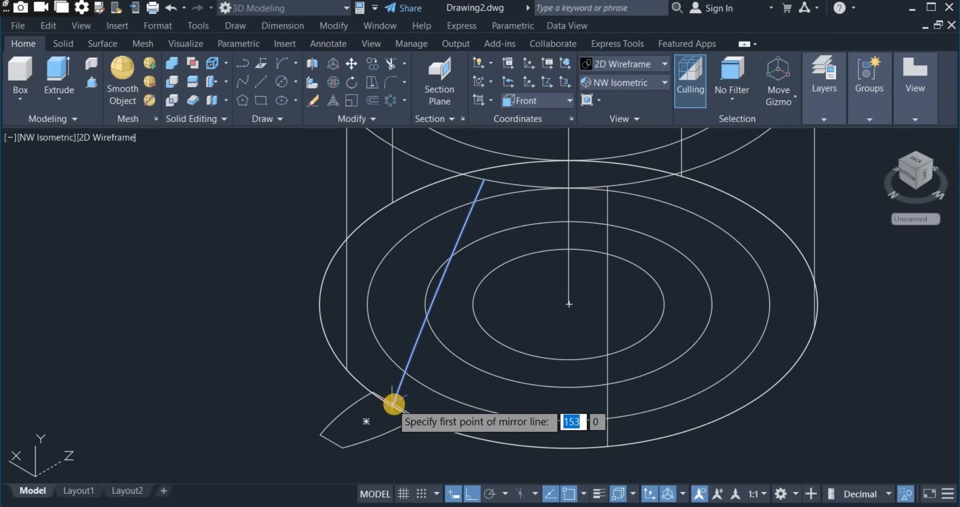
scroll(391, 405, up, 4)
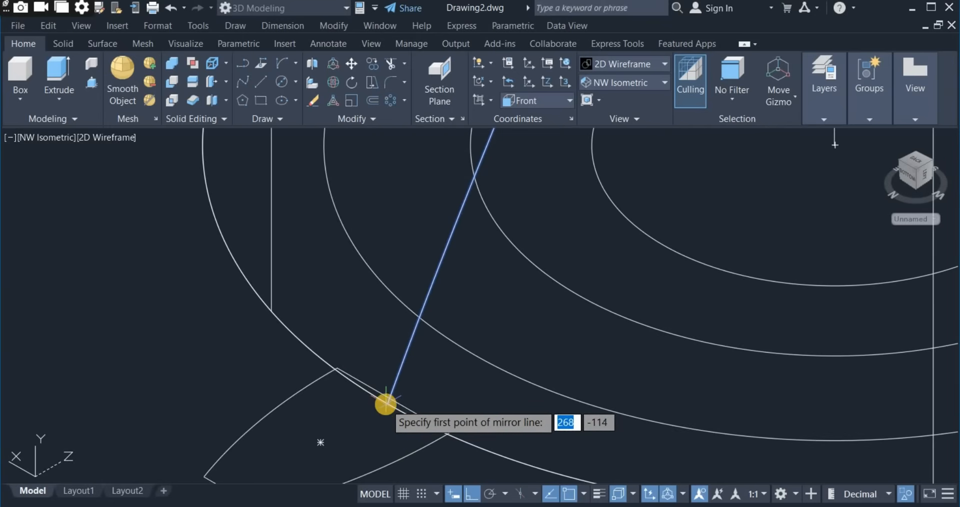
click(386, 400)
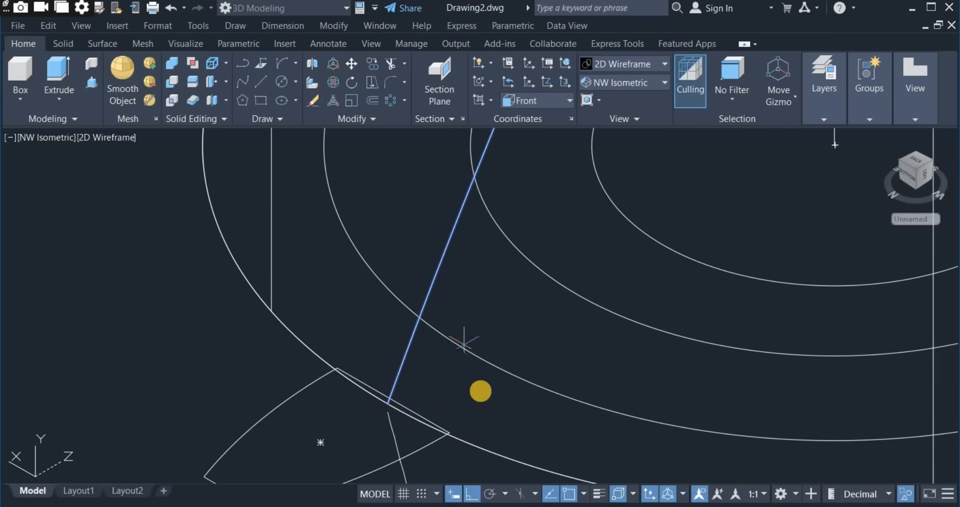
click(486, 393)
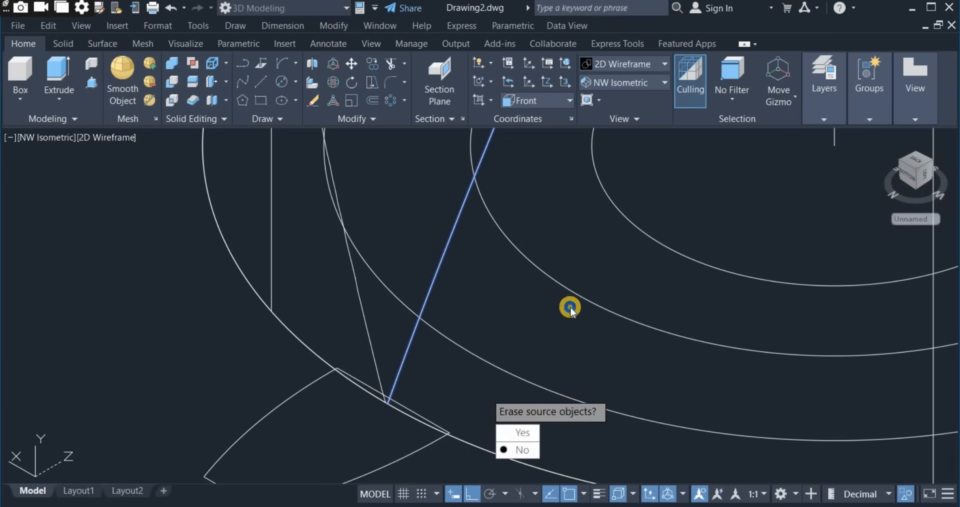
right_click(570, 307)
click(582, 316)
scroll(518, 340, down, 3)
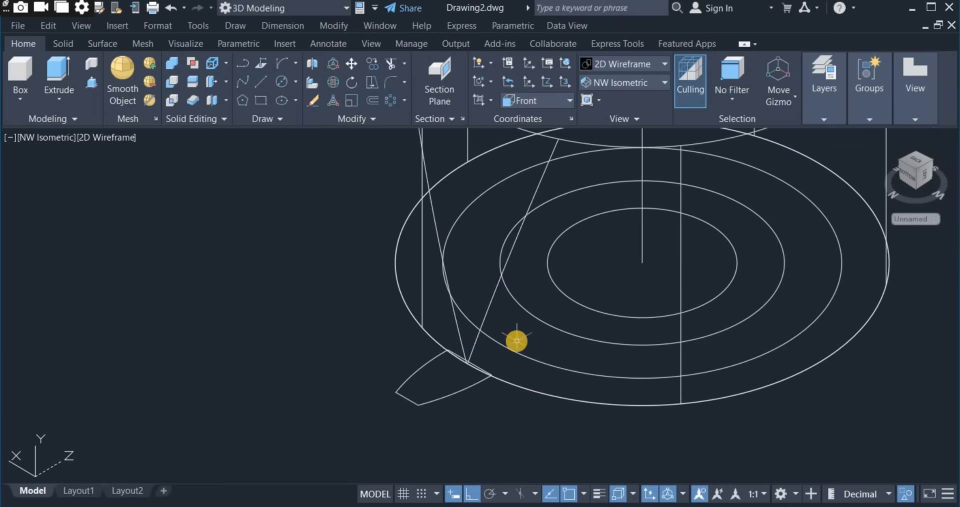
Erase the original helix, leaving only its mirrored copy
scroll(517, 345, down, 2)
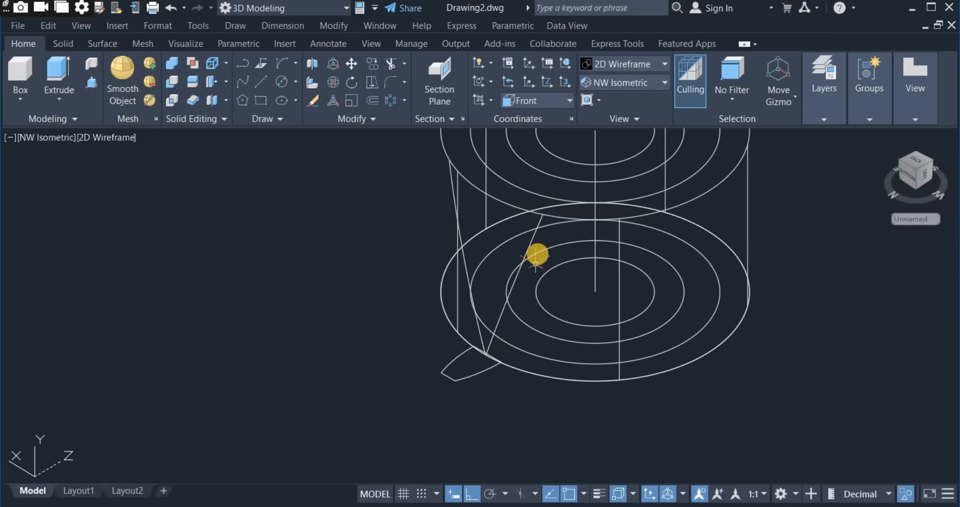
click(531, 244)
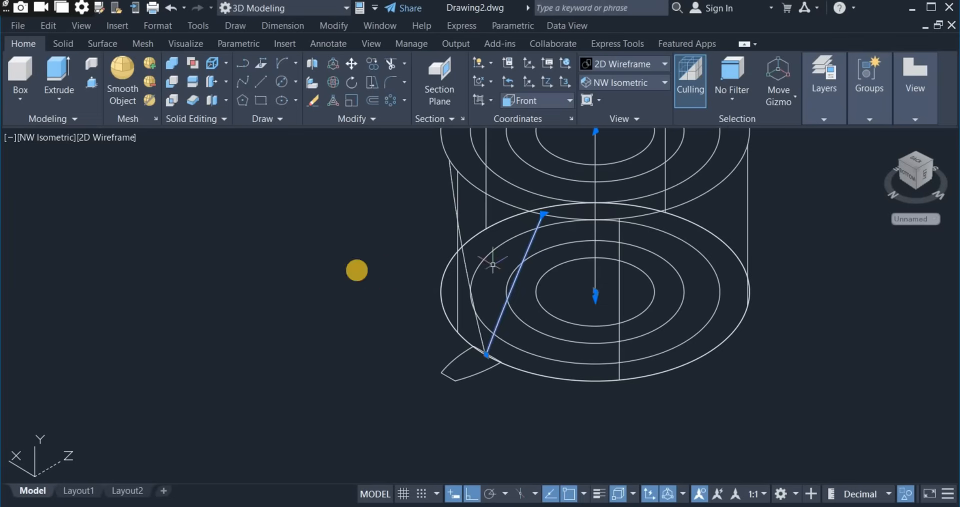
right_click(338, 260)
click(388, 242)
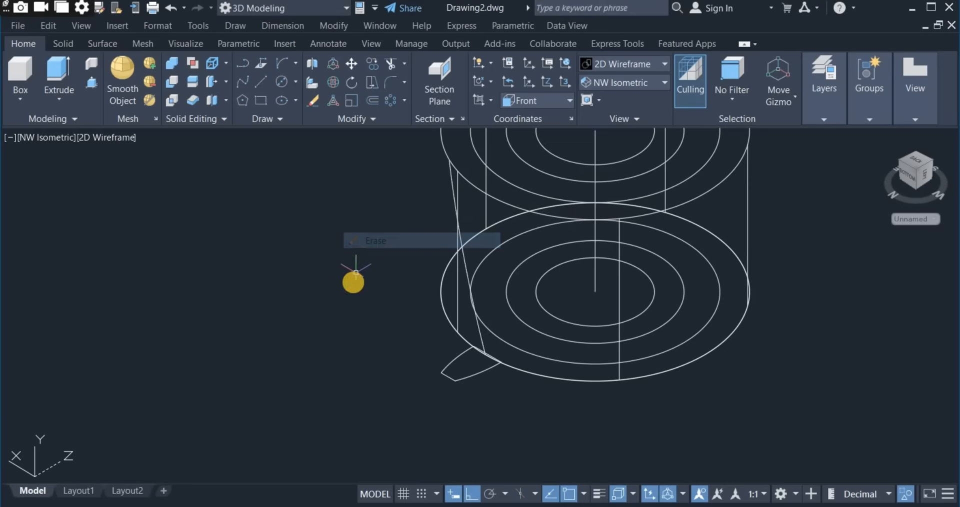
scroll(345, 296, down, 2)
middle_drag(429, 273, 400, 364)
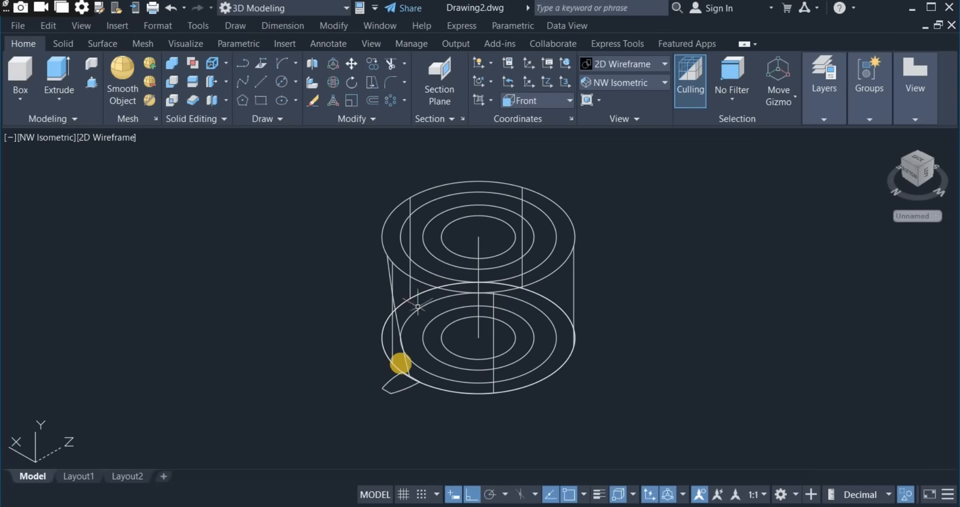
Extrude the closed tooth profile along the mirrored helix as its path
click(57, 74)
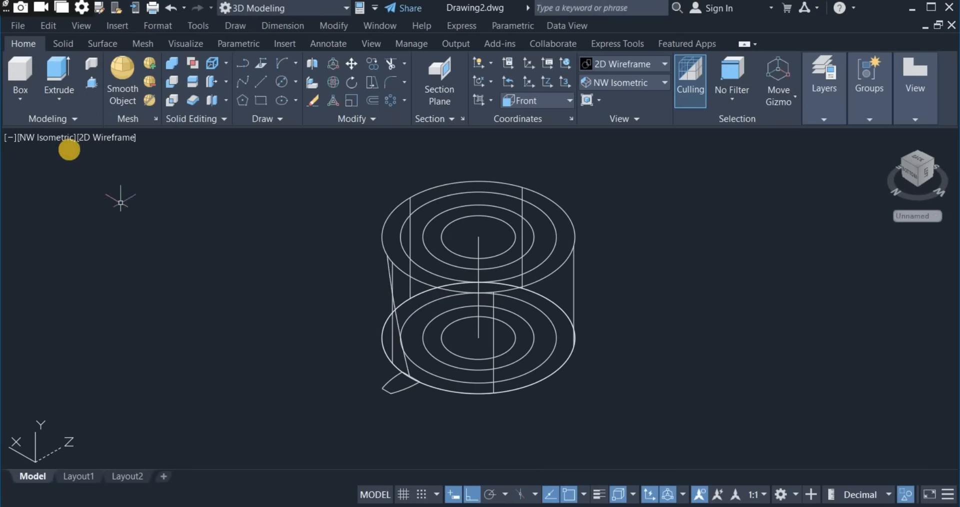
click(60, 74)
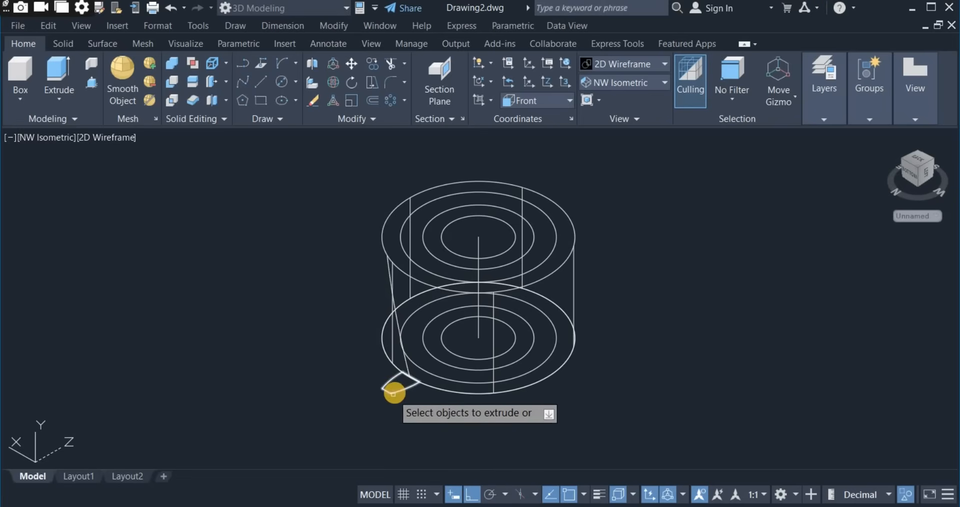
click(396, 390)
right_click(395, 406)
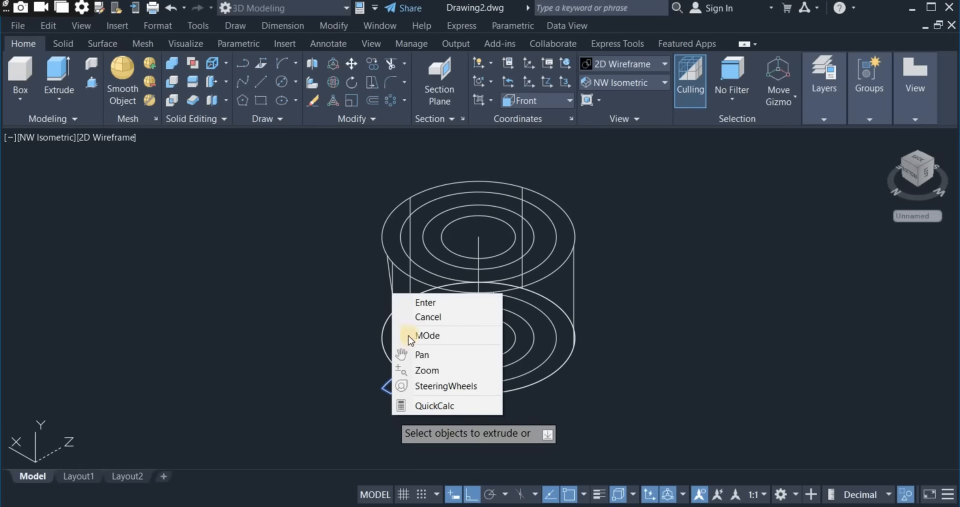
click(416, 303)
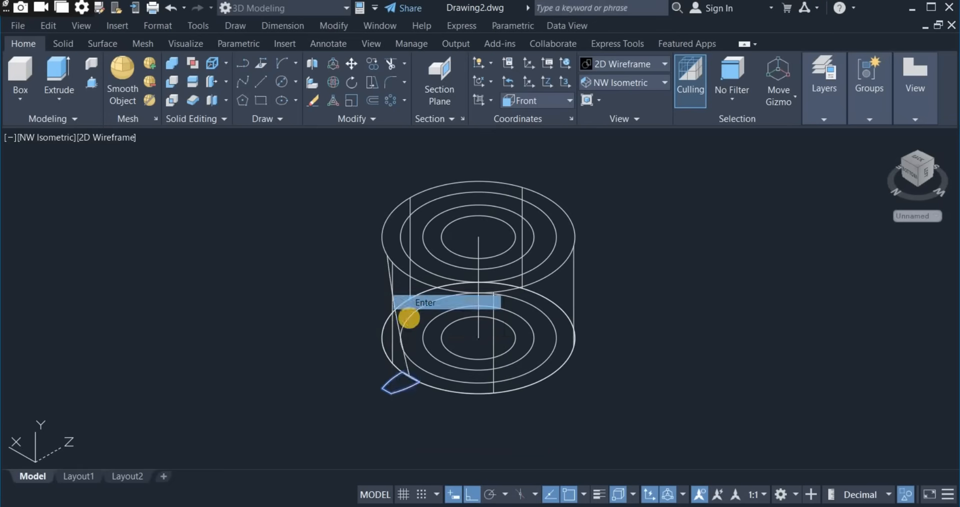
right_click(352, 262)
click(379, 335)
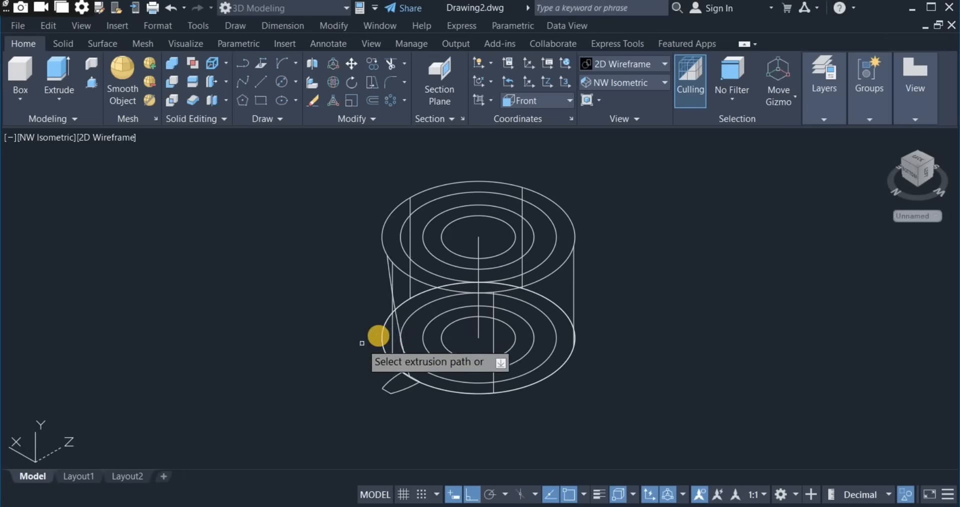
scroll(395, 357, up, 4)
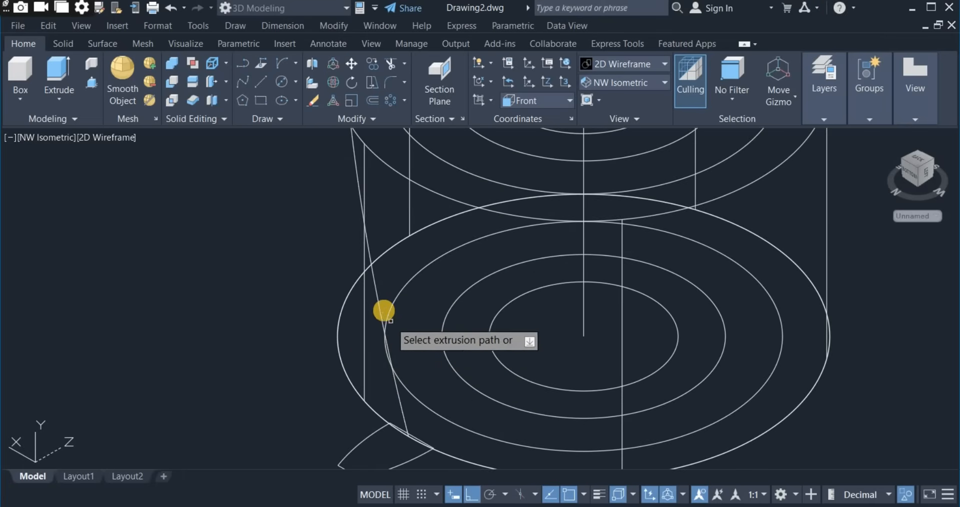
click(382, 307)
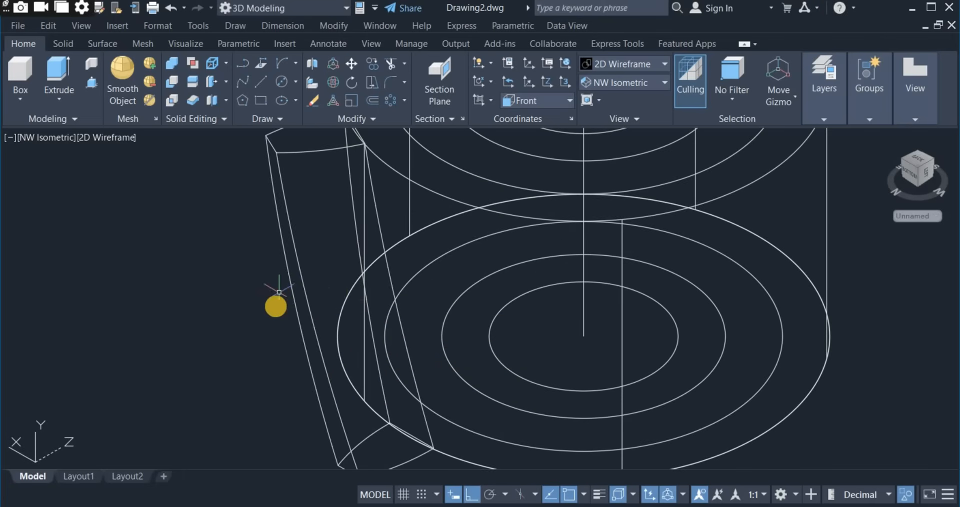
scroll(280, 349, down, 3)
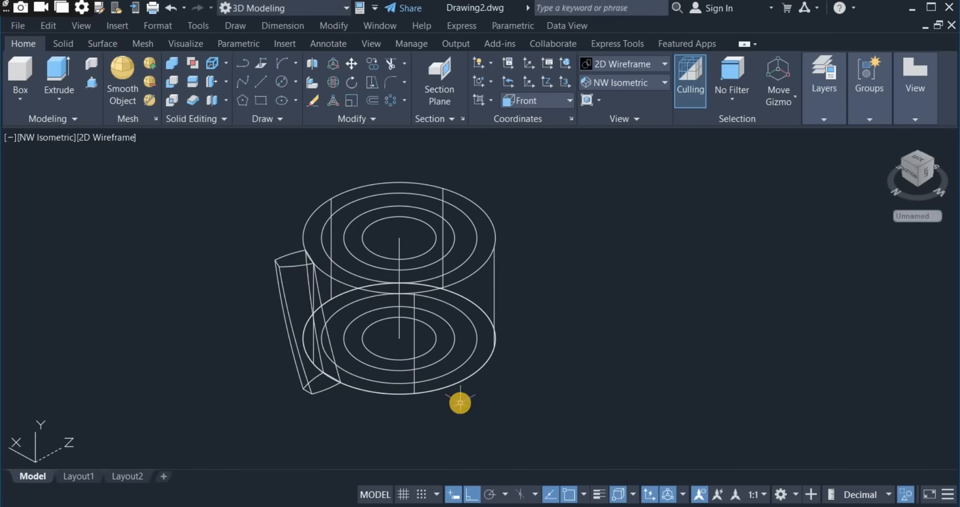
Set the visual style to Shades of Gray and presspull the innermost circle down through the cylinder to cut the bore
click(634, 68)
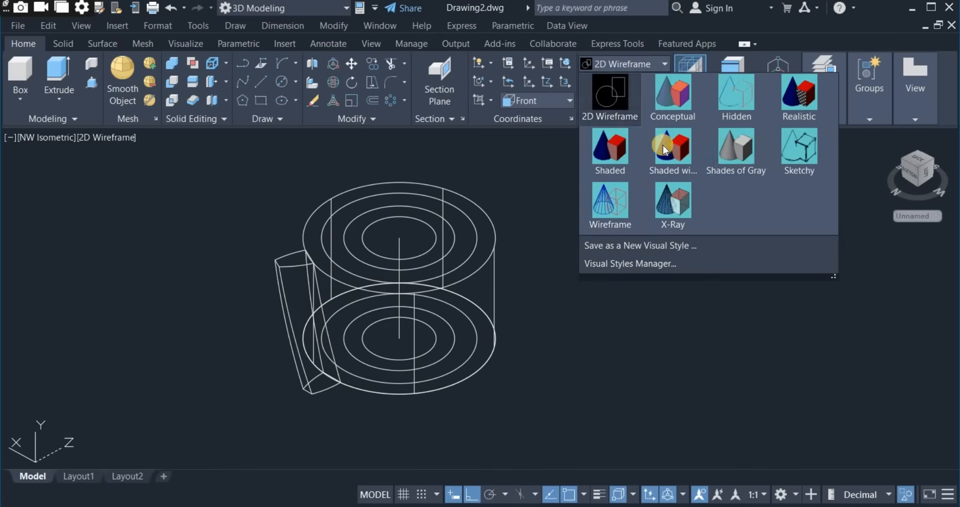
click(737, 147)
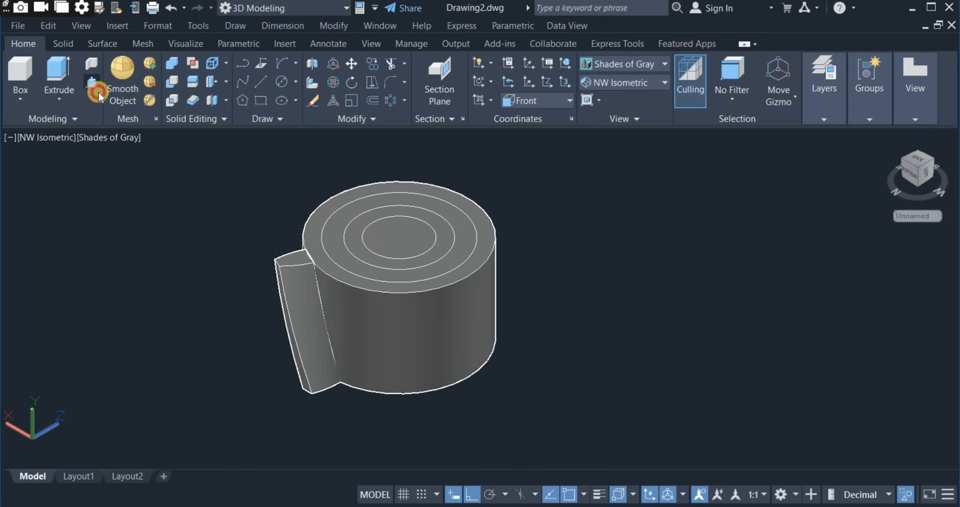
click(95, 89)
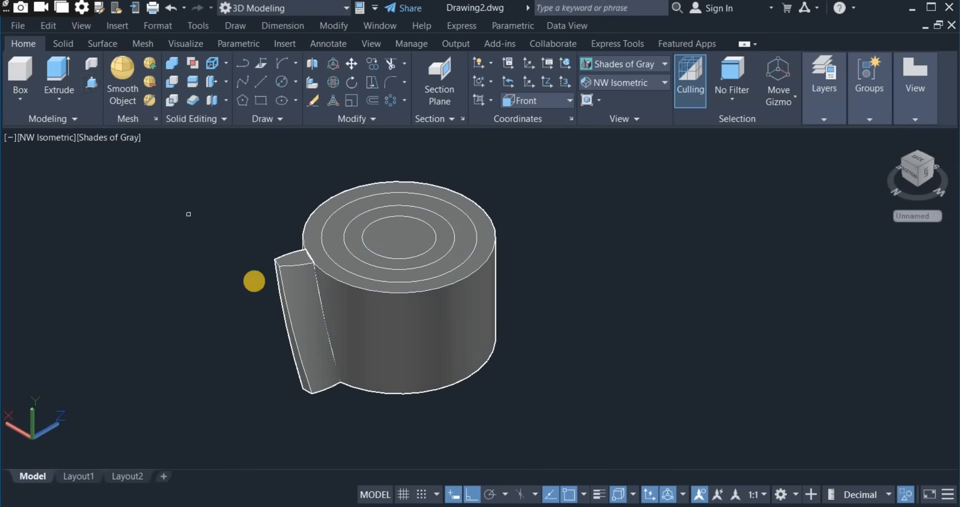
click(414, 241)
click(450, 423)
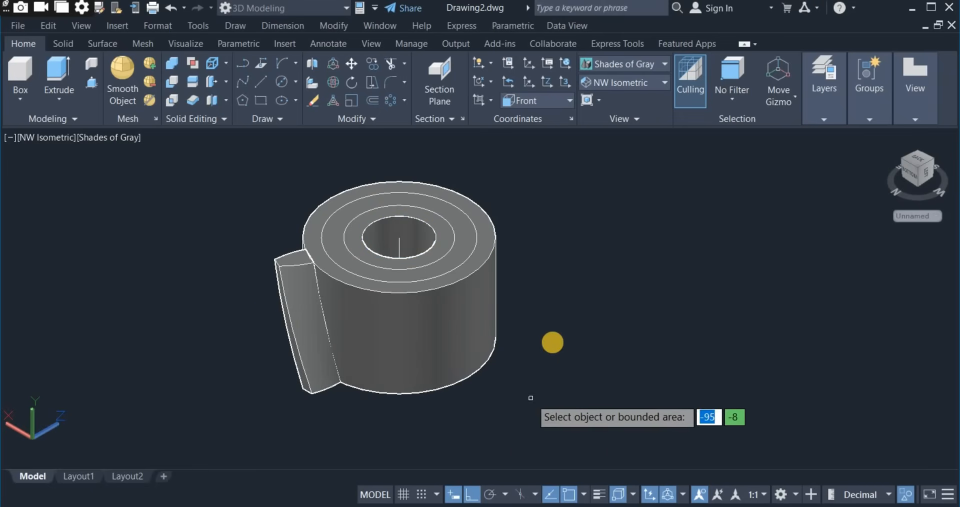
Presspull the ring between the two larger inner circles 3 units into the cylinder's upper face
click(467, 231)
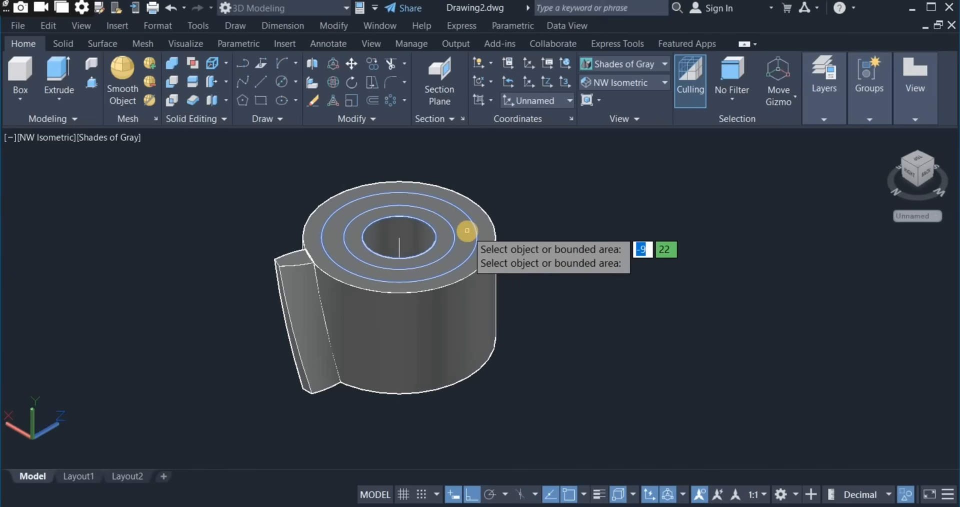
click(469, 240)
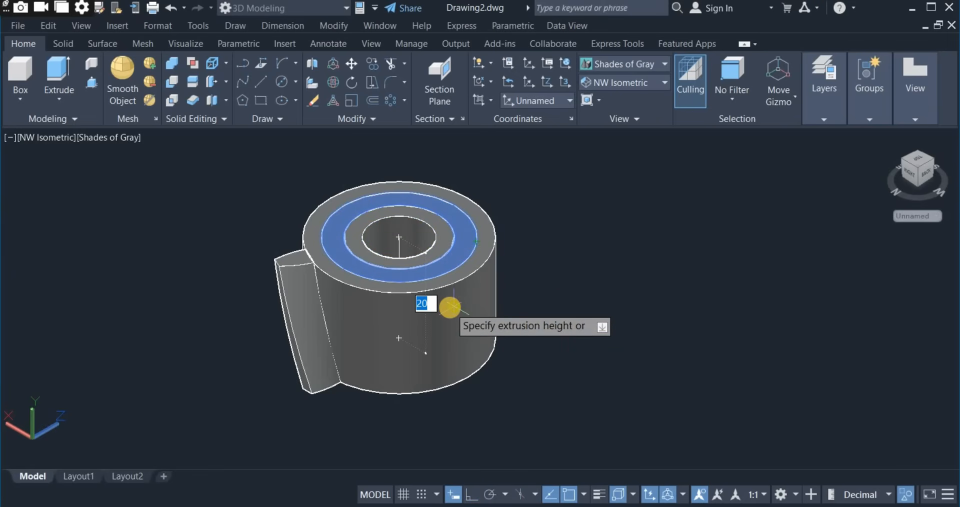
text(3)
key(Return)
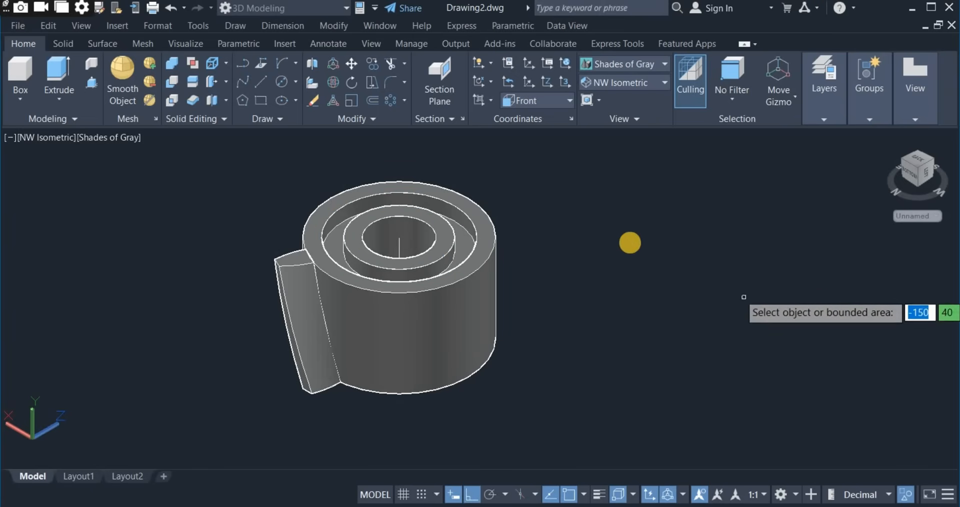
key(Escape)
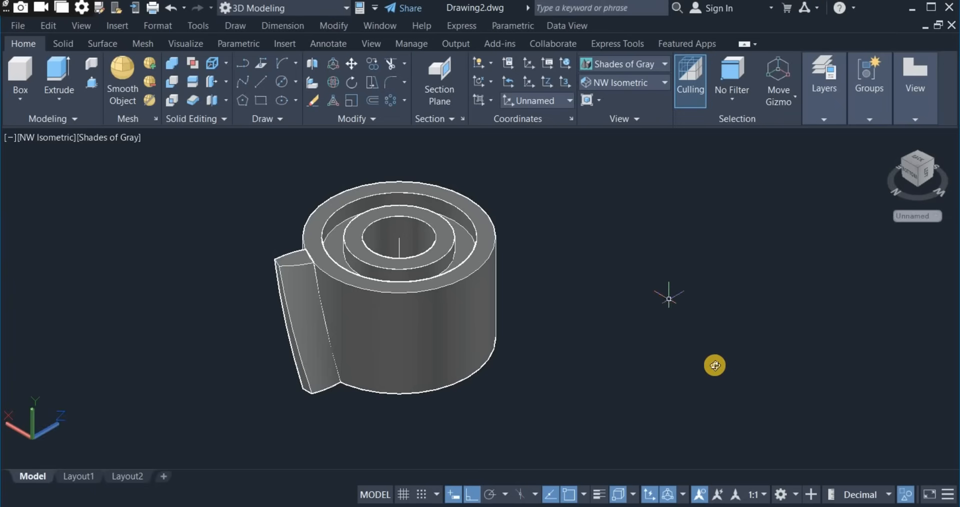
Presspull the ring between the two larger inner circles 3 units into the cylinder's lower face
middle_drag(715, 365, 731, 371)
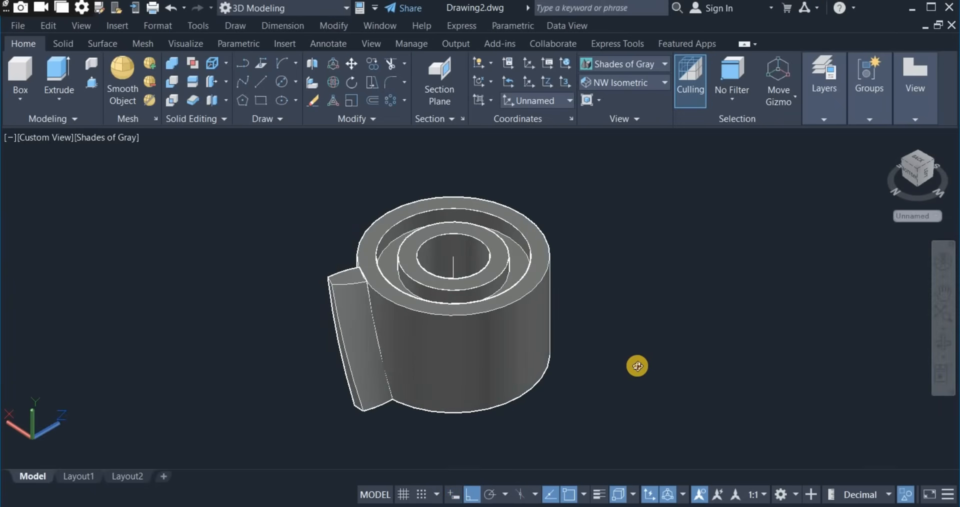
drag(637, 367, 622, 239)
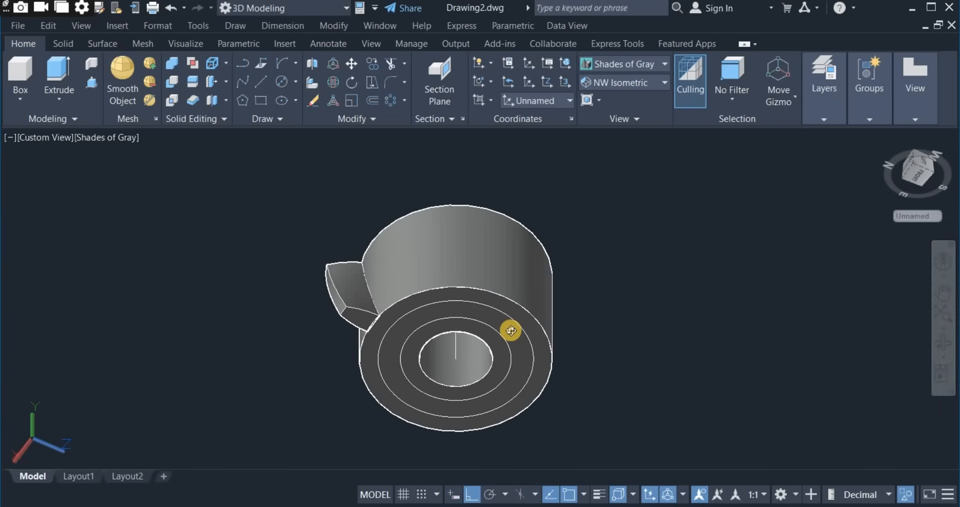
right_click(585, 242)
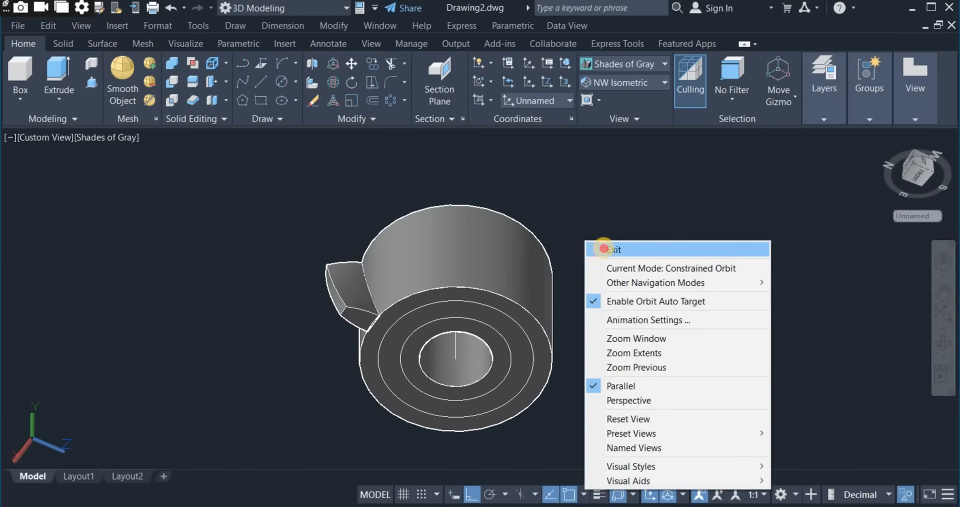
click(597, 245)
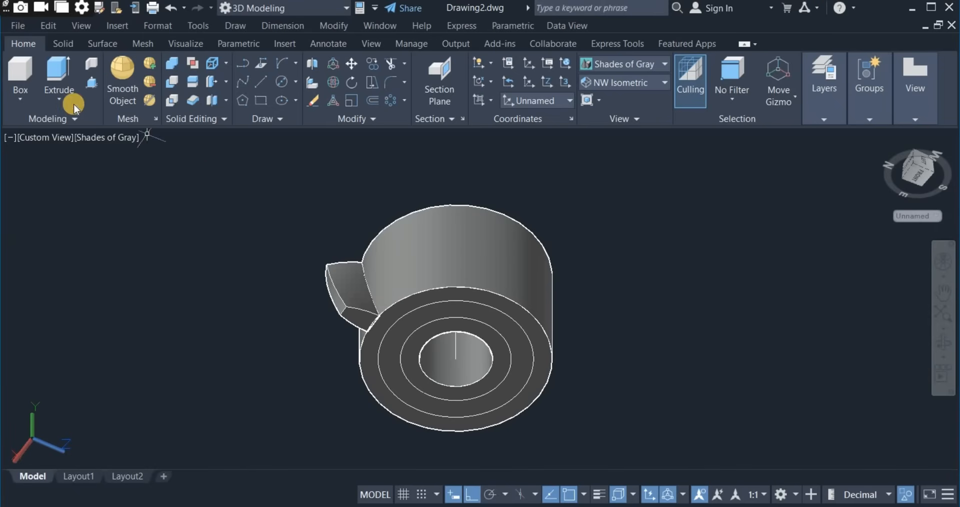
click(91, 81)
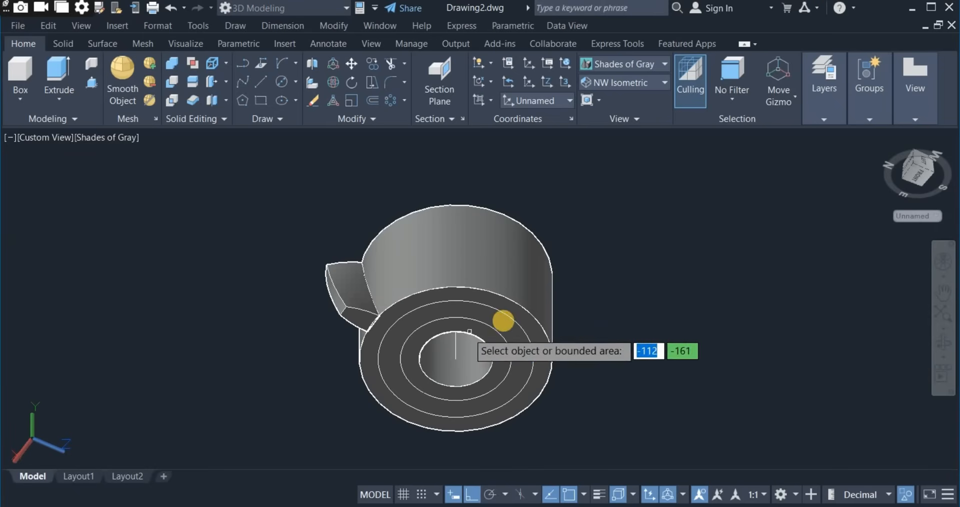
click(515, 324)
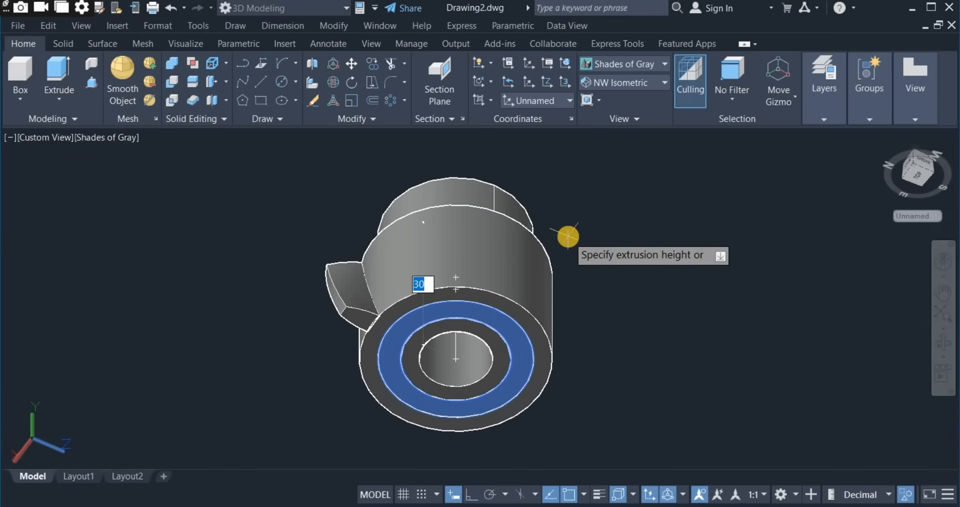
text(3)
key(Return)
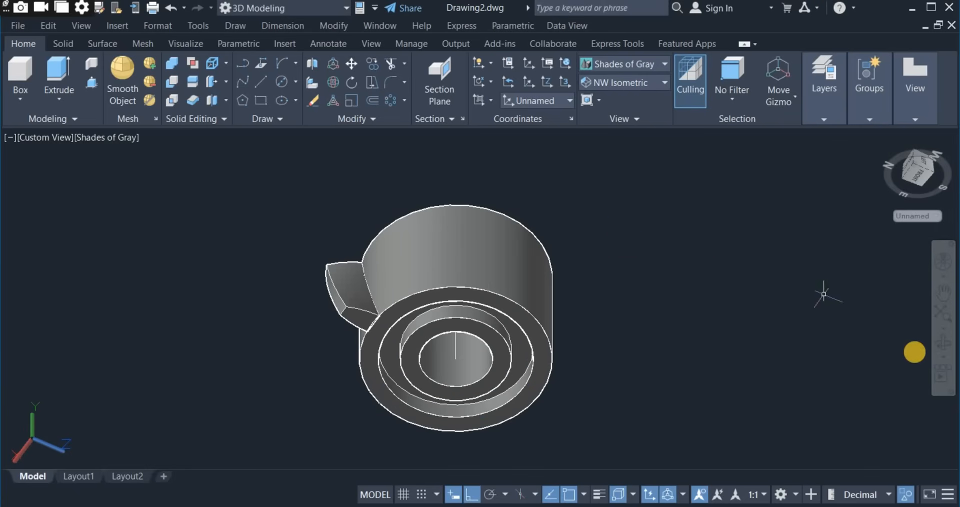
Set the coordinate system to Top and restore the NW Isometric view of the gear
drag(728, 291, 675, 249)
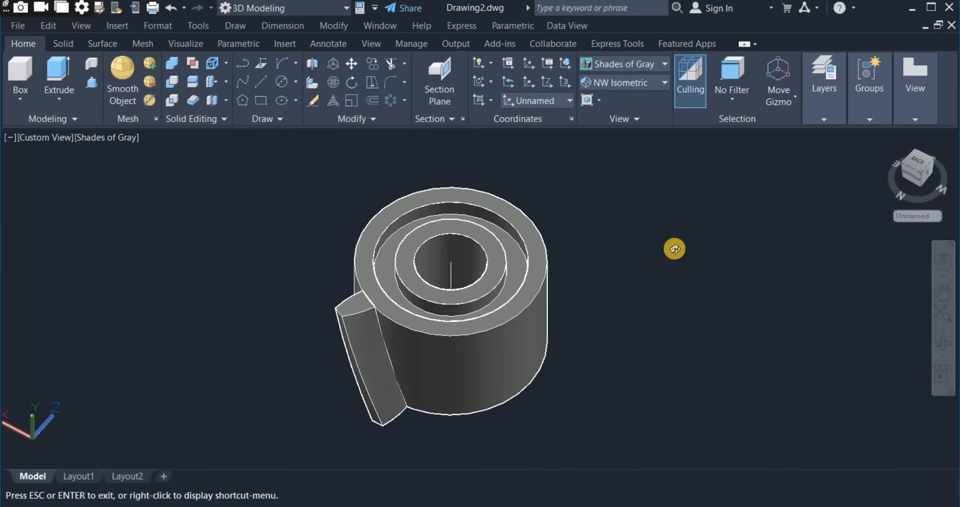
middle_drag(674, 249, 669, 269)
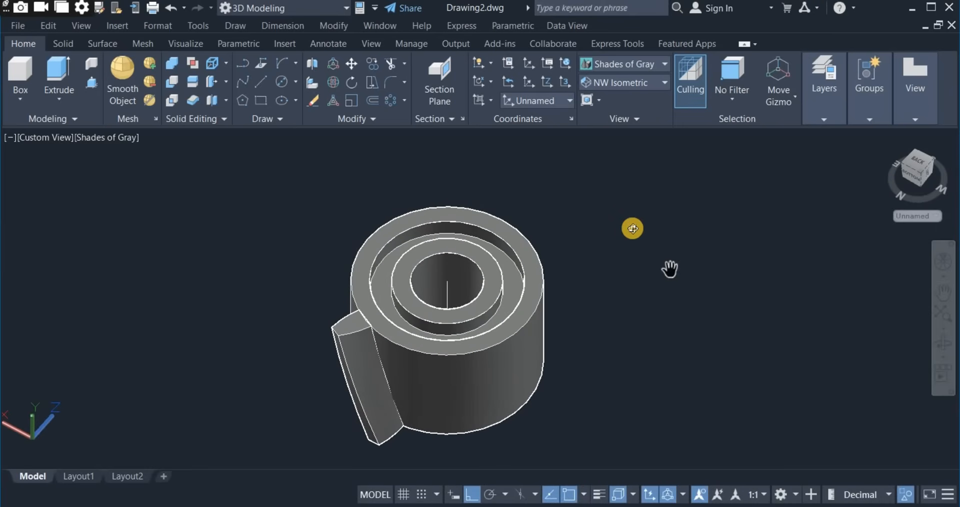
click(552, 102)
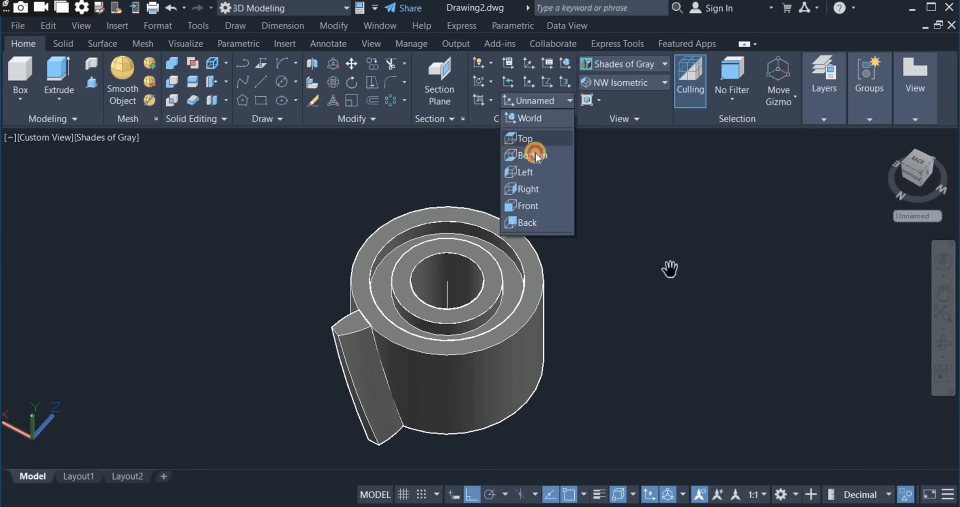
click(531, 143)
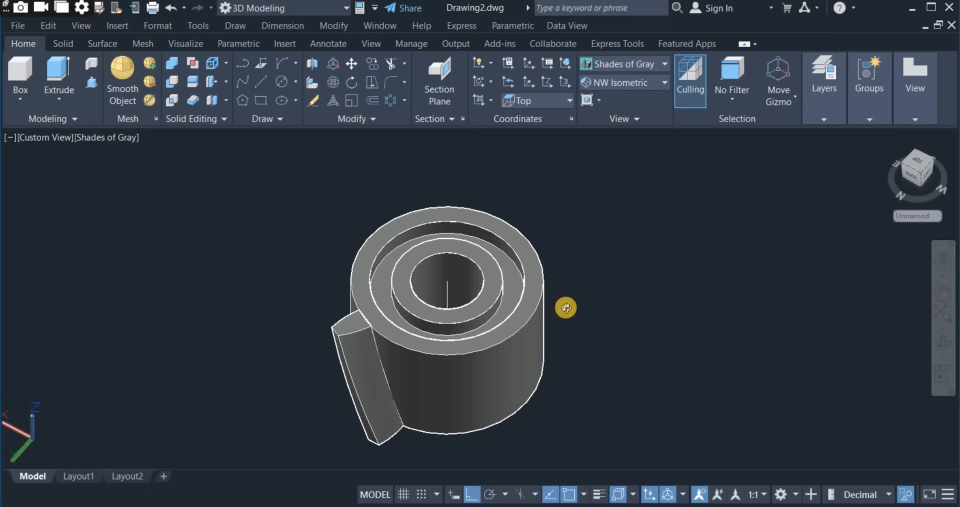
click(633, 83)
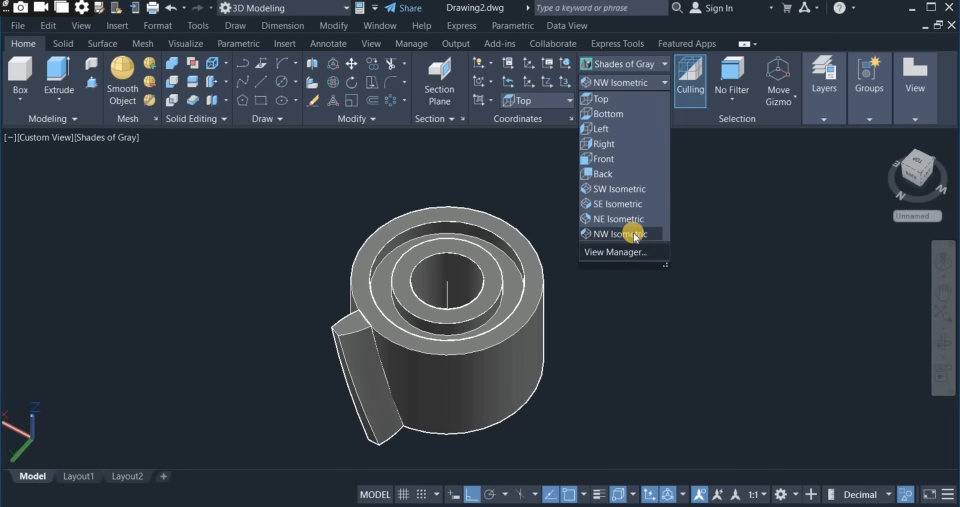
click(620, 239)
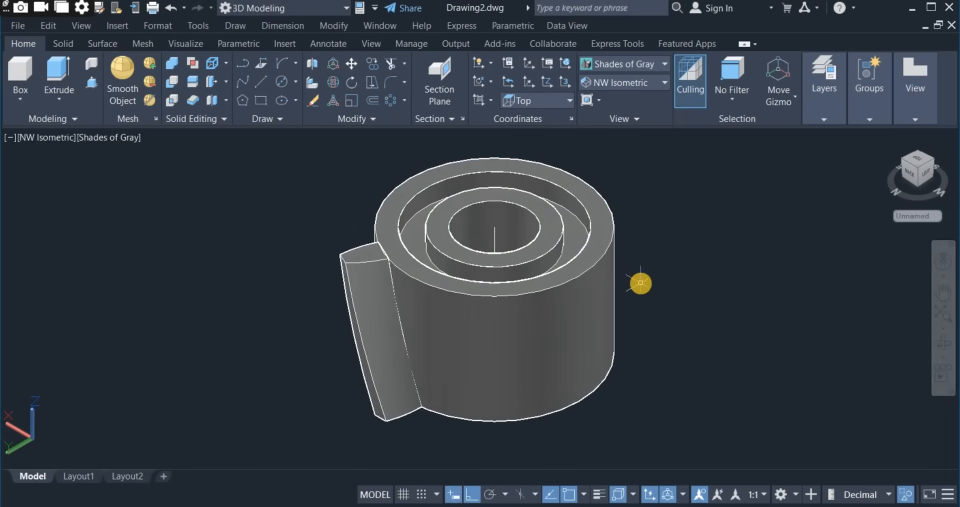
Create a polar array of the helical tooth around the centre of the gear's bore
middle_drag(641, 284, 561, 311)
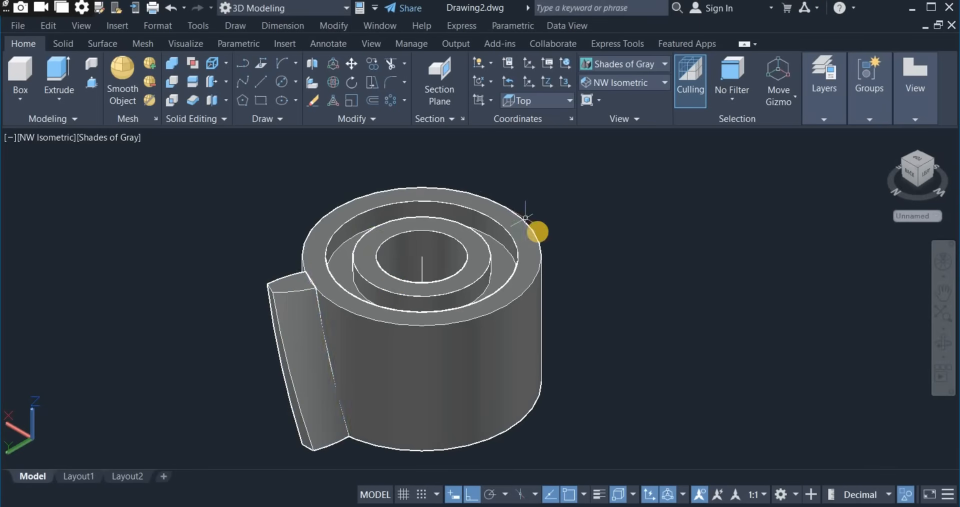
scroll(520, 225, down, 3)
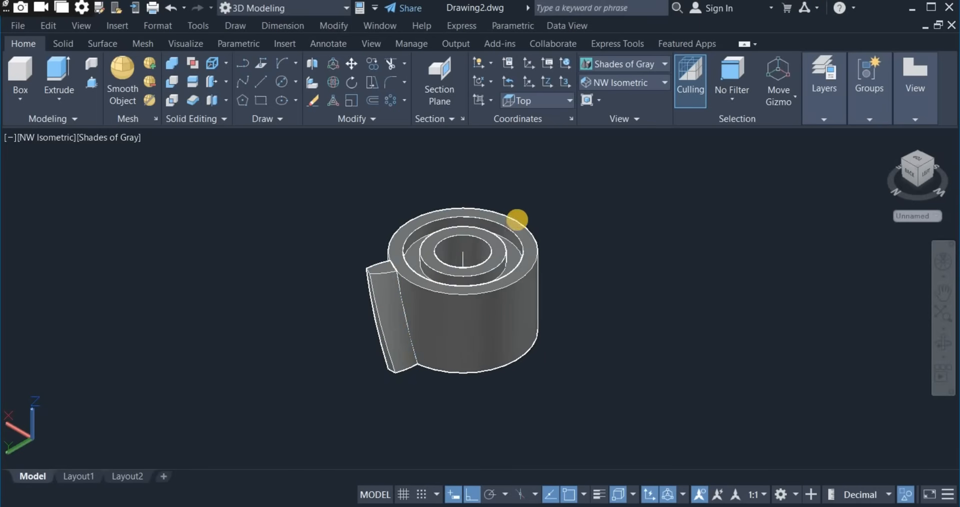
middle_drag(517, 221, 509, 229)
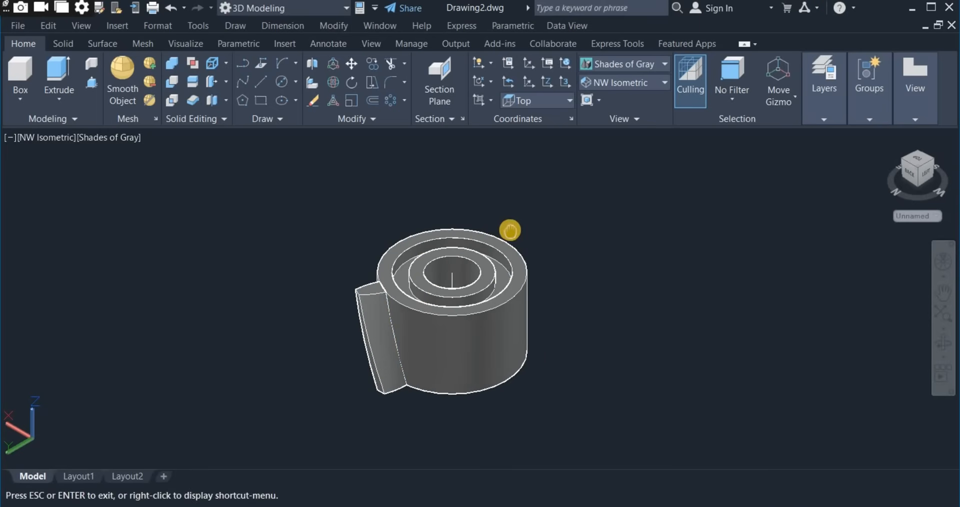
click(404, 101)
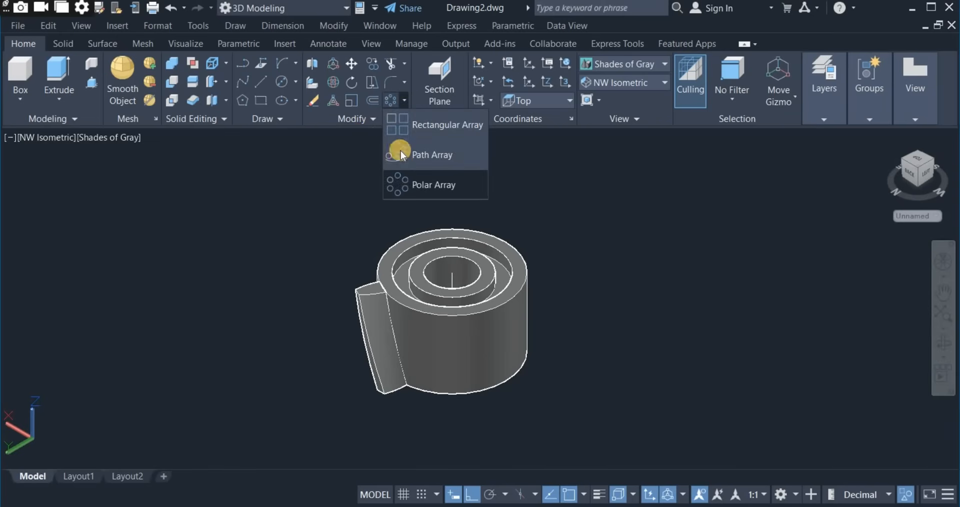
click(423, 188)
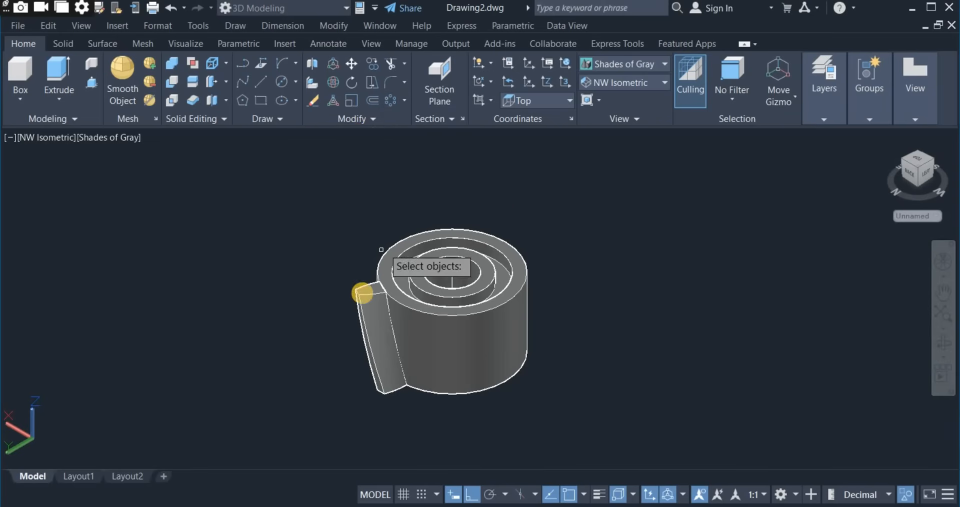
click(364, 308)
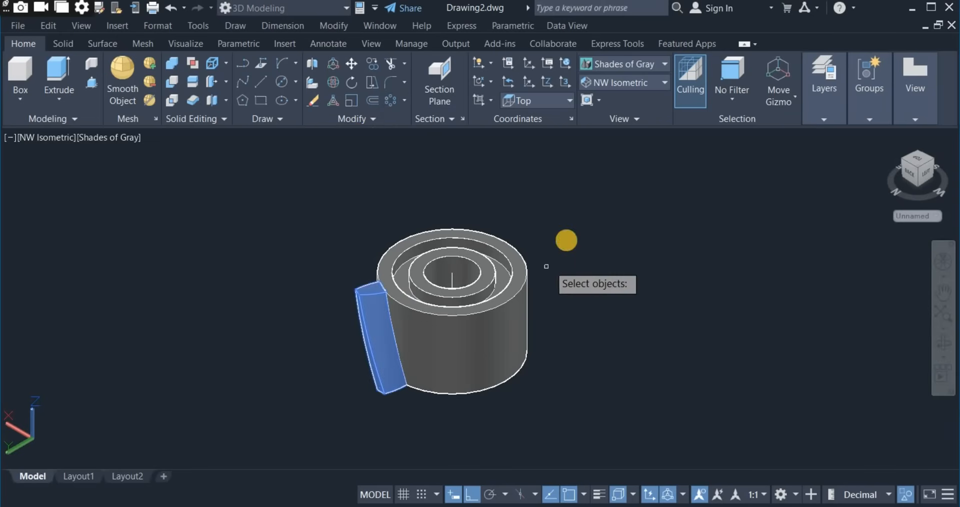
key(Return)
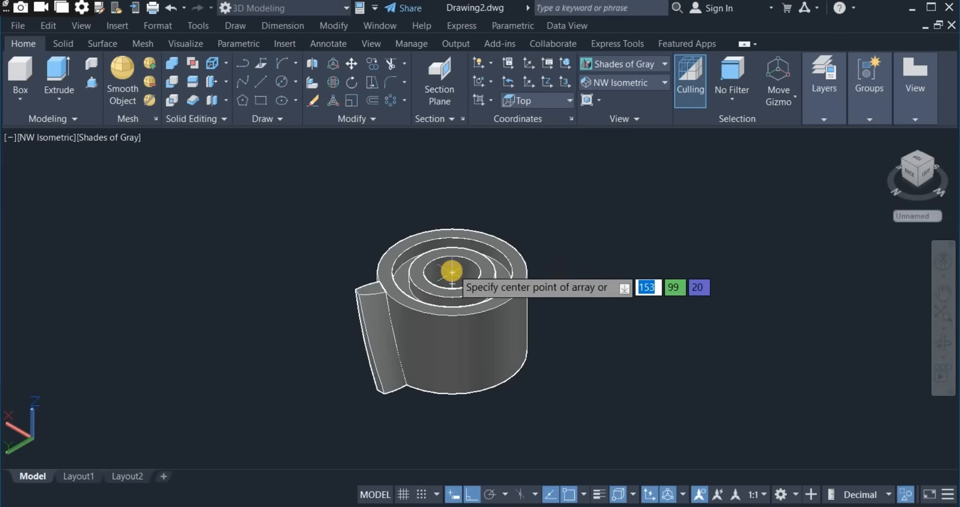
click(451, 269)
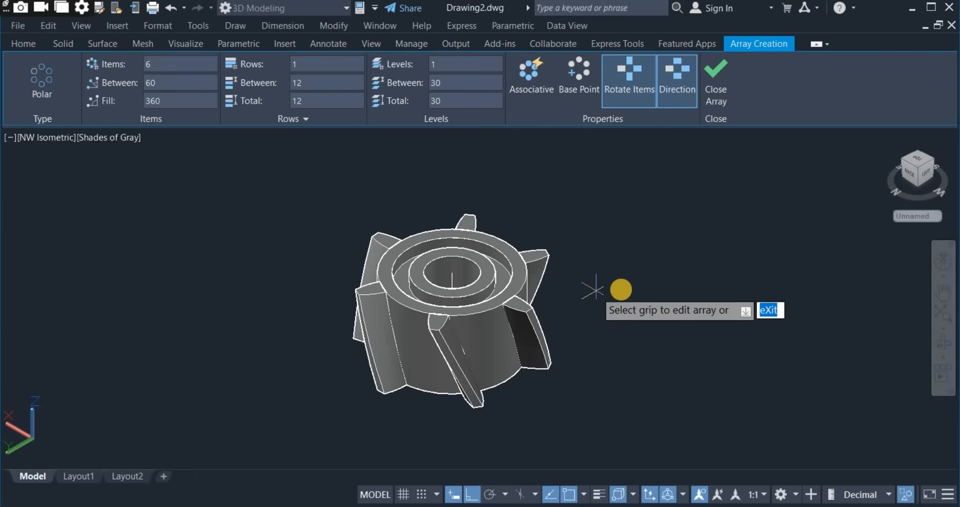
Set the polar array's number of items to 15 and finish the array
right_click(636, 231)
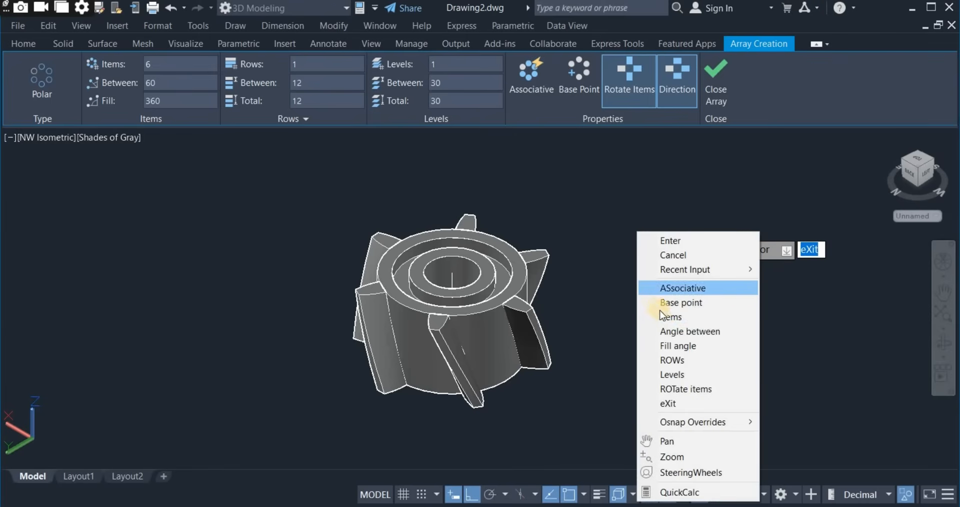
click(659, 316)
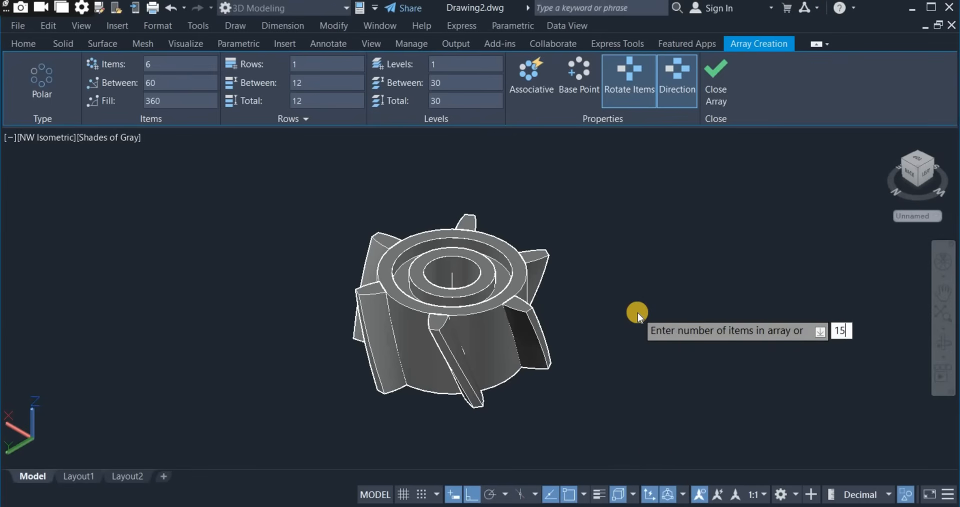
key(Return)
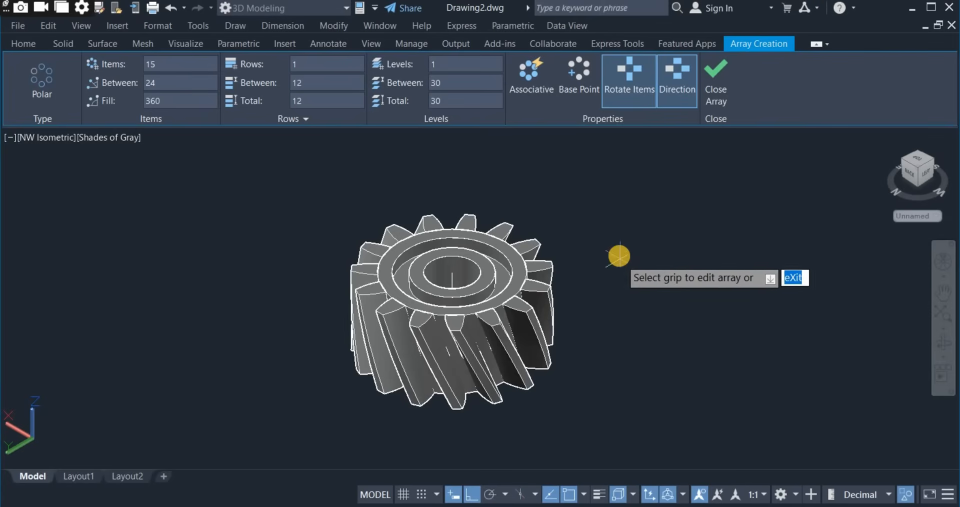
right_click(620, 255)
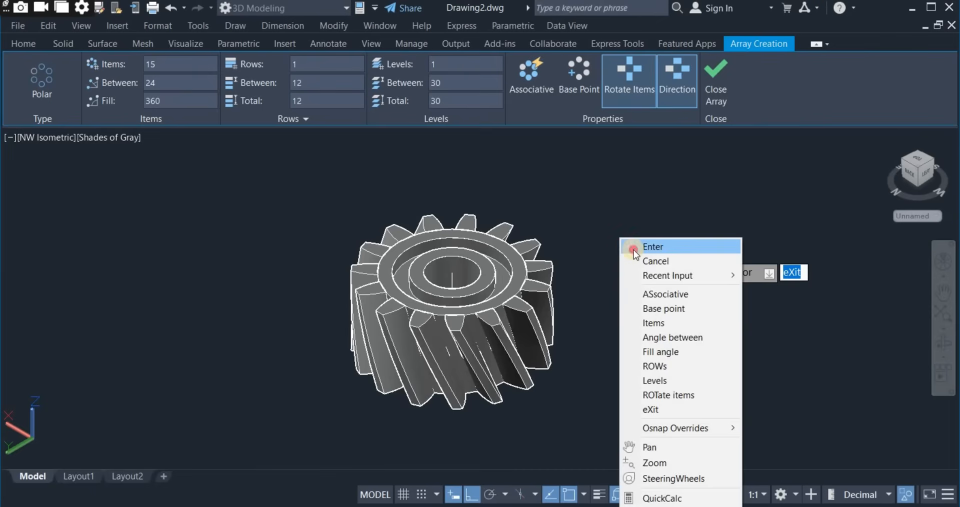
click(634, 249)
right_click(632, 227)
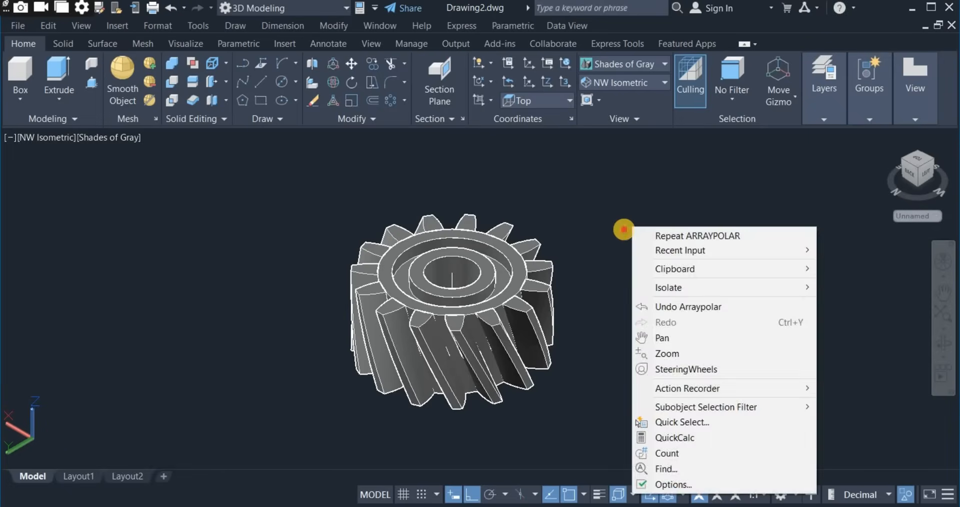
click(623, 236)
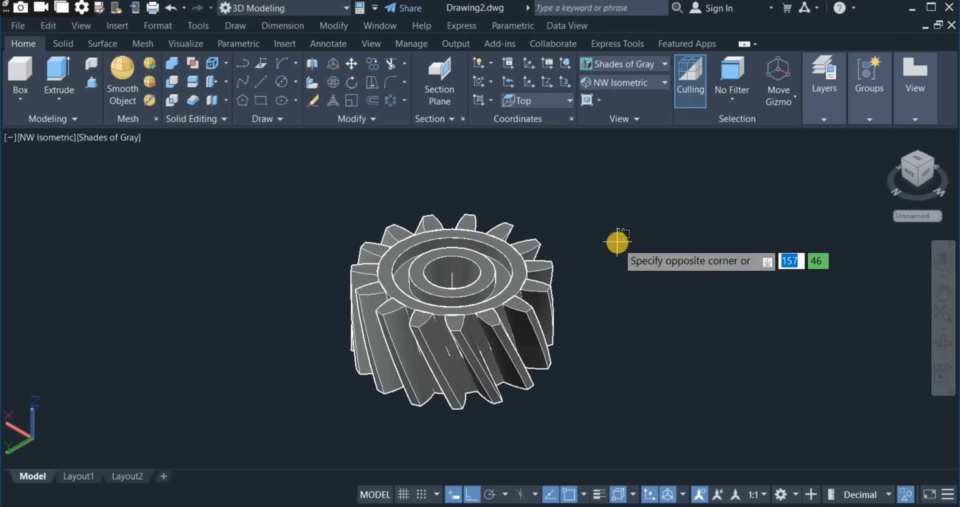
scroll(598, 313, up, 1)
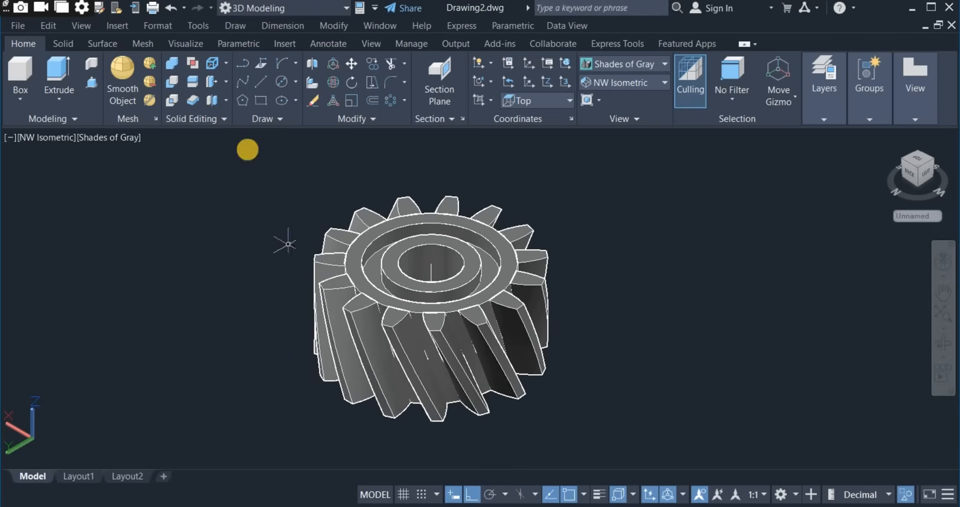
Union the cylinder and all the arrayed teeth into a single solid
click(171, 65)
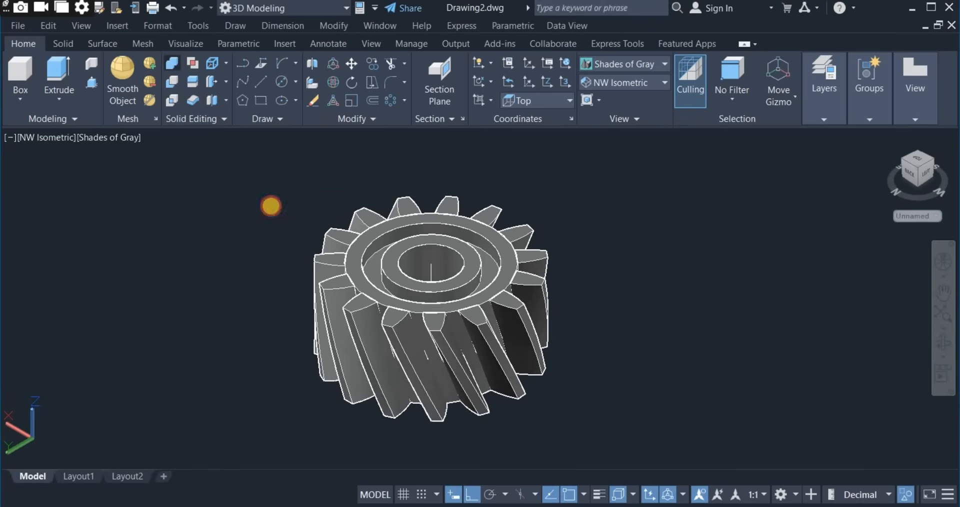
click(256, 181)
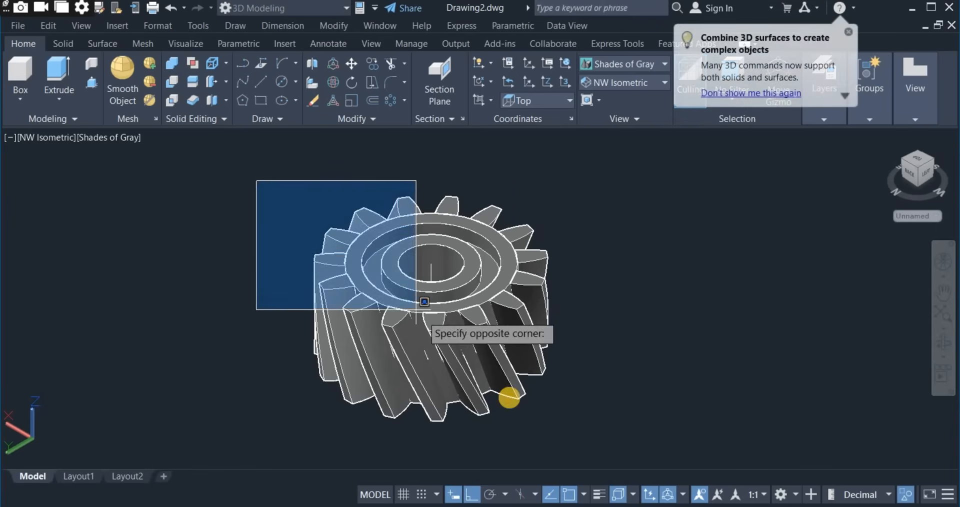
click(631, 441)
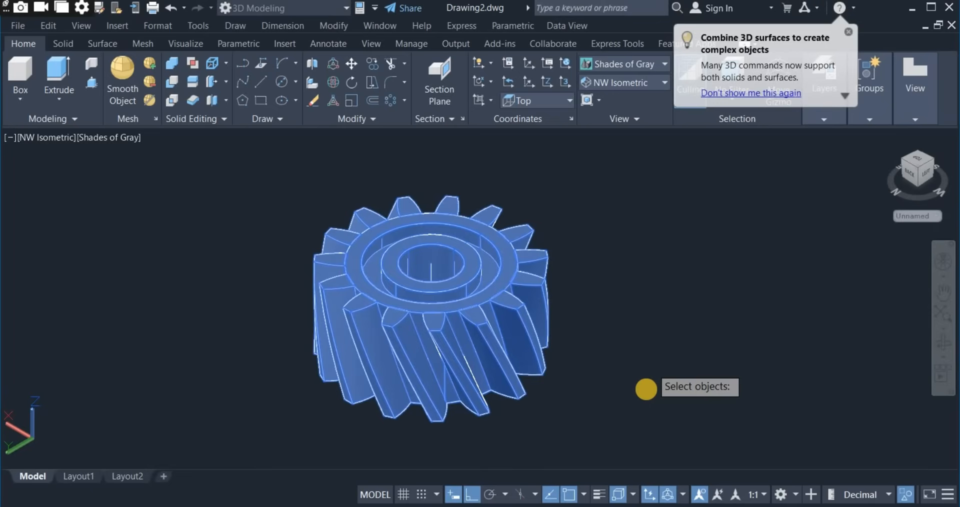
key(Return)
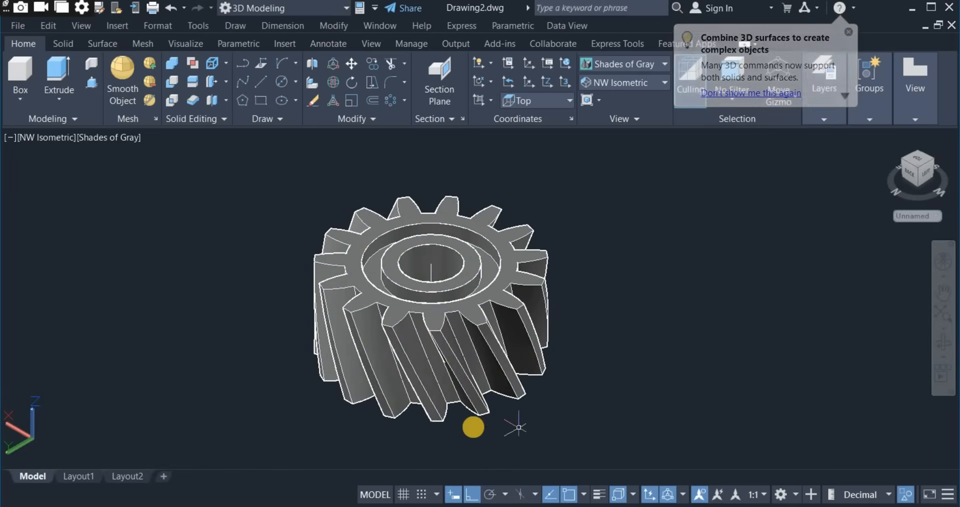
Check that the gear body and its teeth select as one solid, leaving nothing selected
click(446, 353)
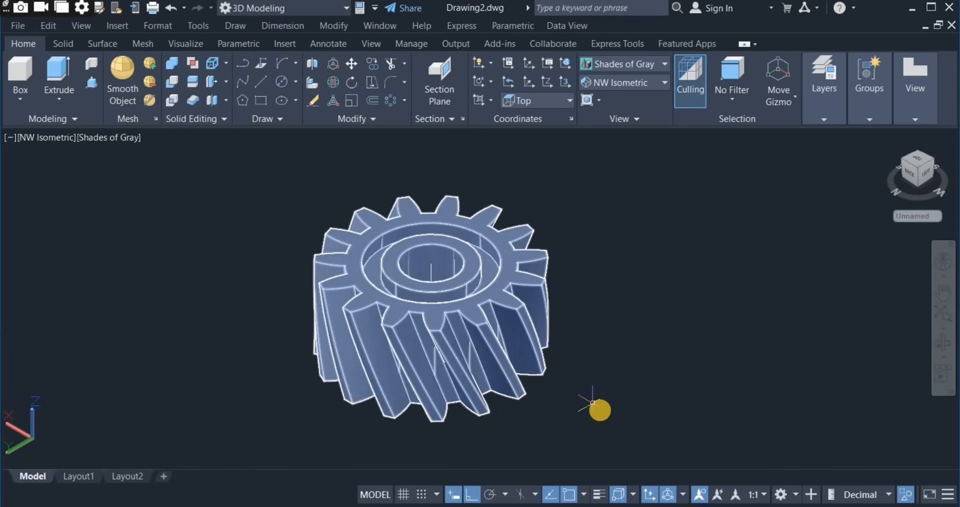
key(Escape)
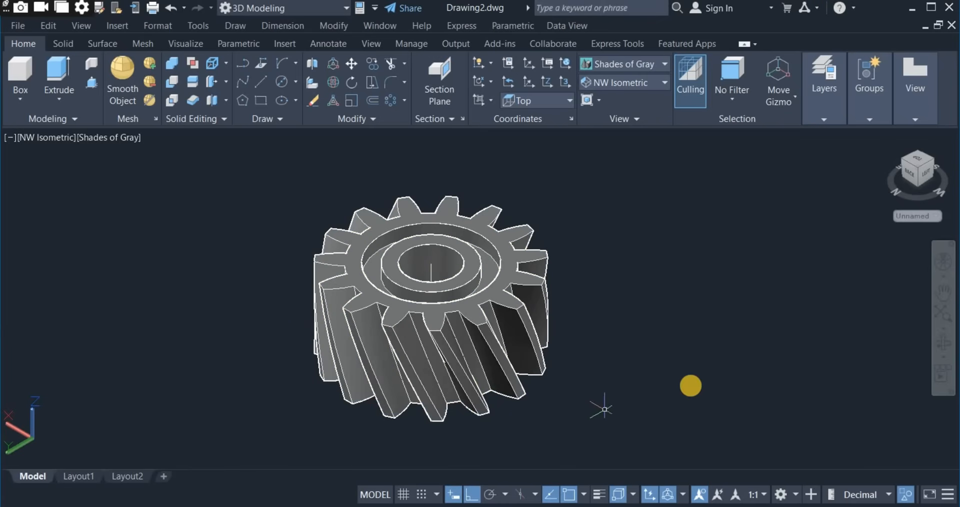
Start an edge fillet for the gear's tooth roots and set the fillet radius to 1.5
click(943, 338)
drag(664, 337, 668, 274)
right_click(617, 249)
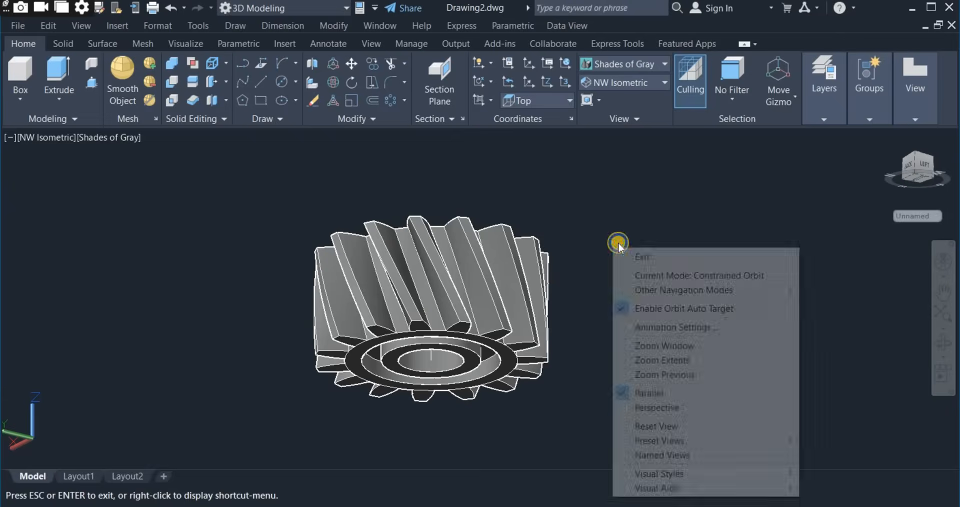
click(622, 256)
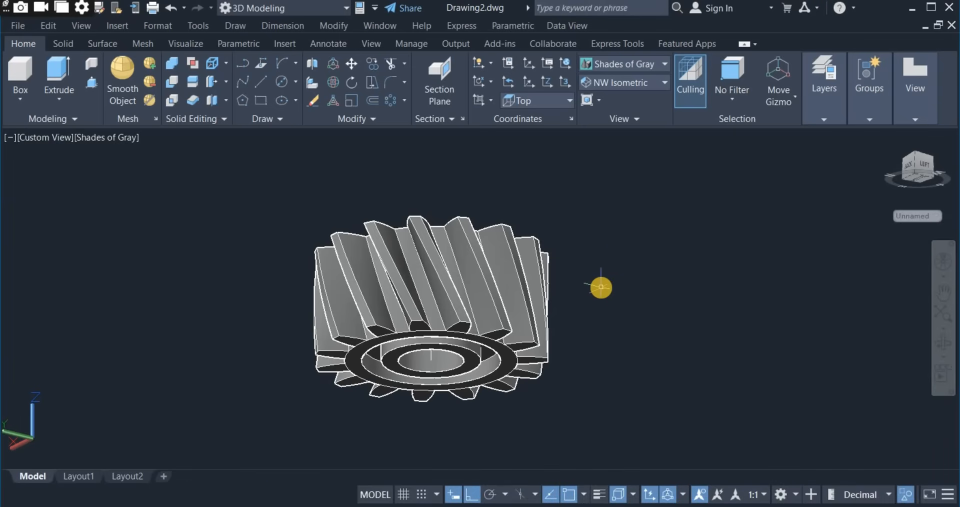
text(f)
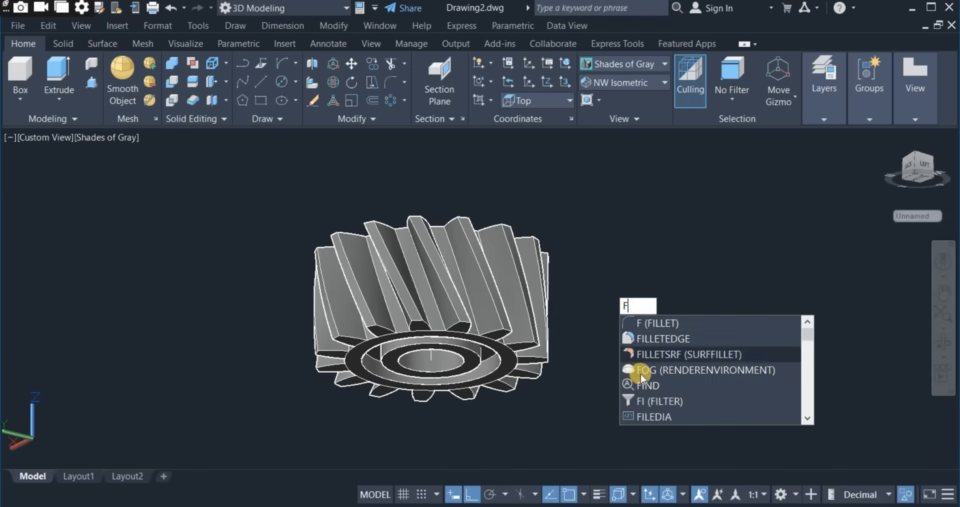
click(672, 339)
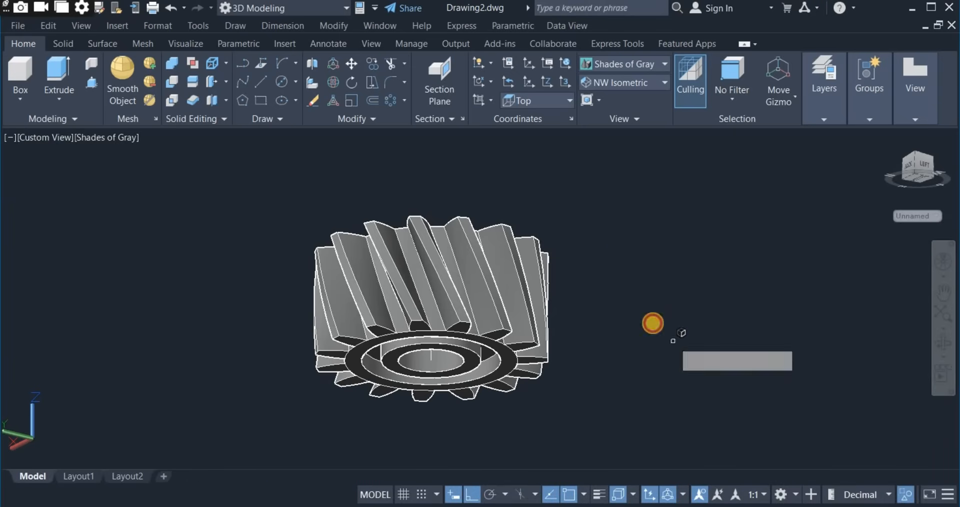
right_click(634, 271)
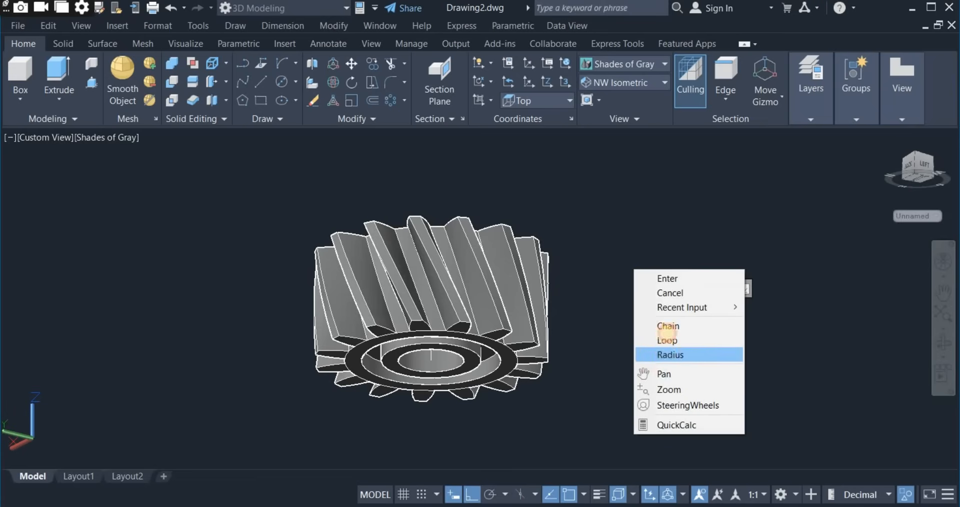
click(670, 354)
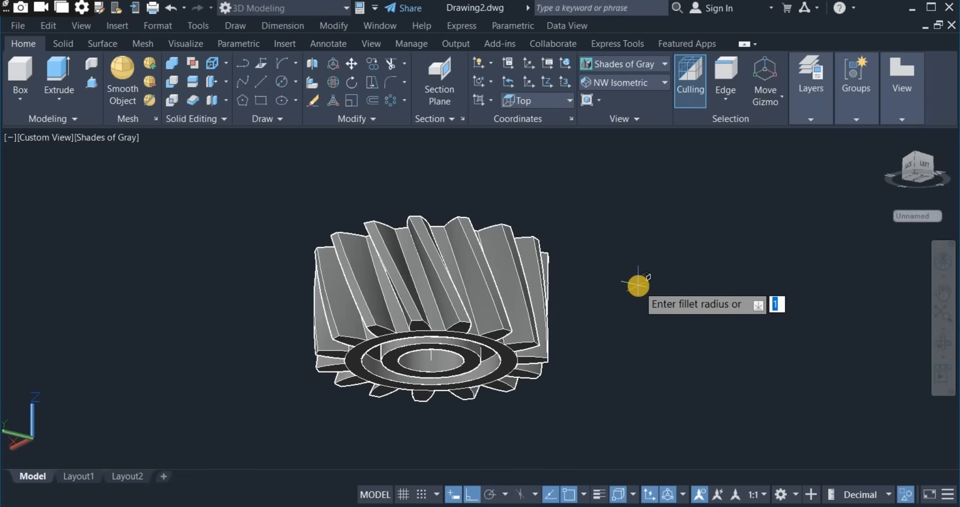
text(1)
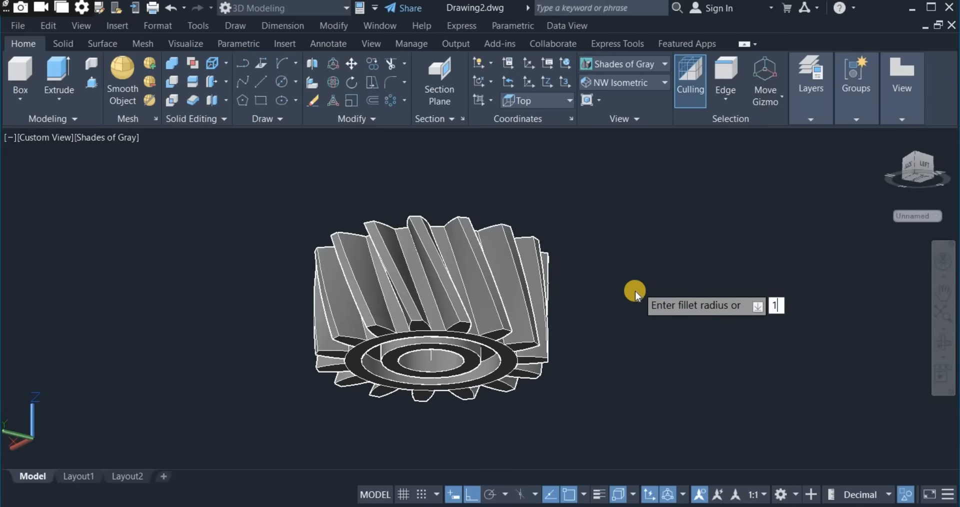
text(.5)
key(Return)
Select the root edges between the helical teeth all around the gear as edge chains and apply the fillet
right_click(626, 283)
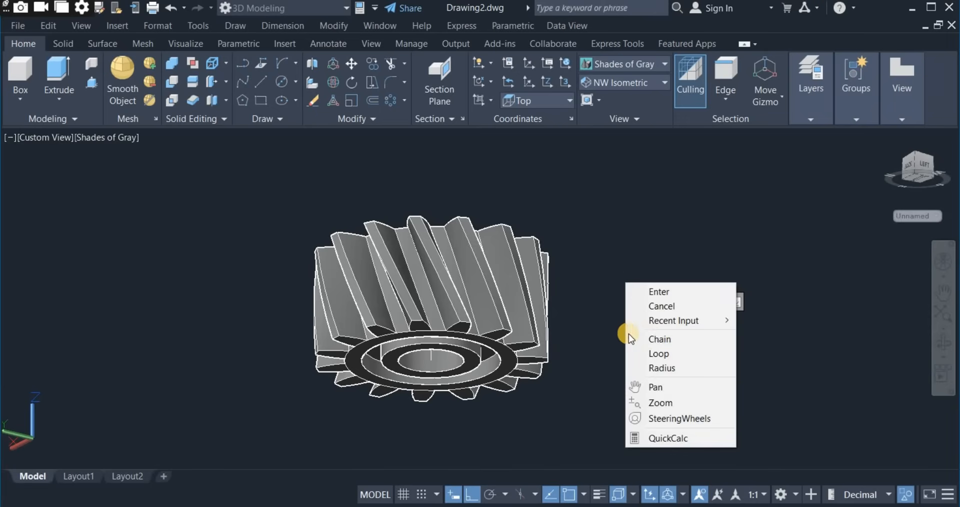
click(652, 339)
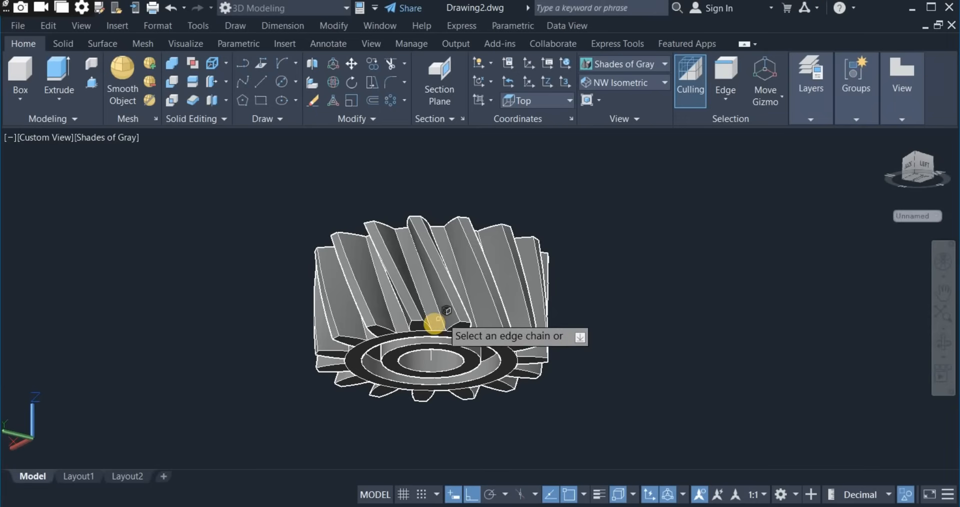
scroll(434, 322, up, 3)
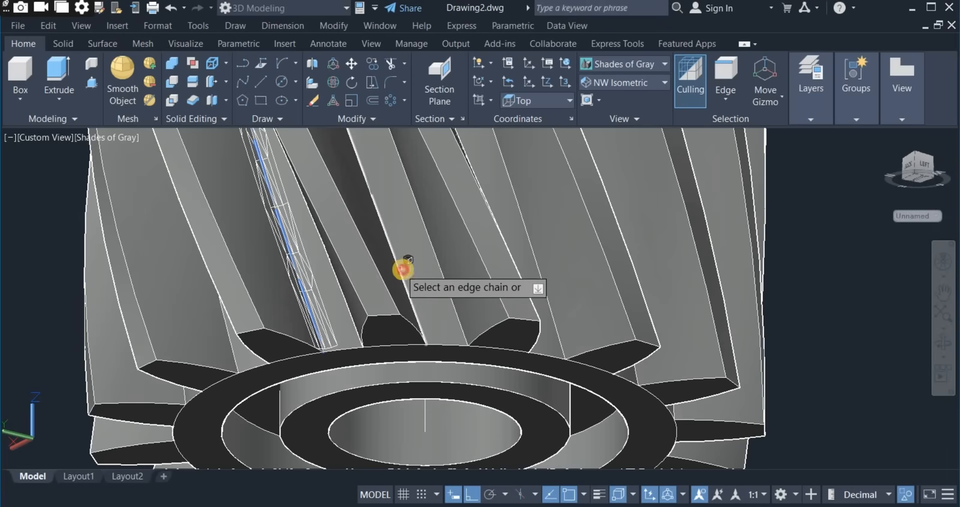
click(417, 261)
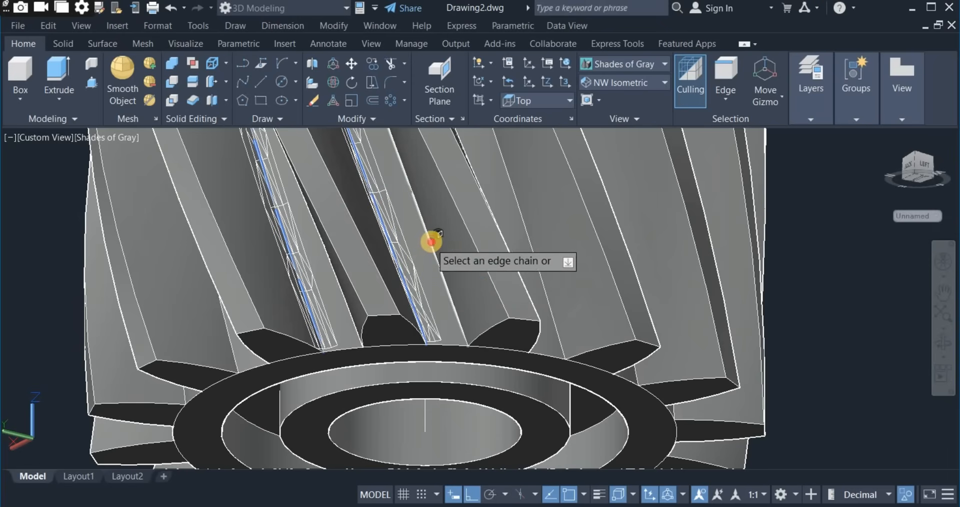
click(431, 256)
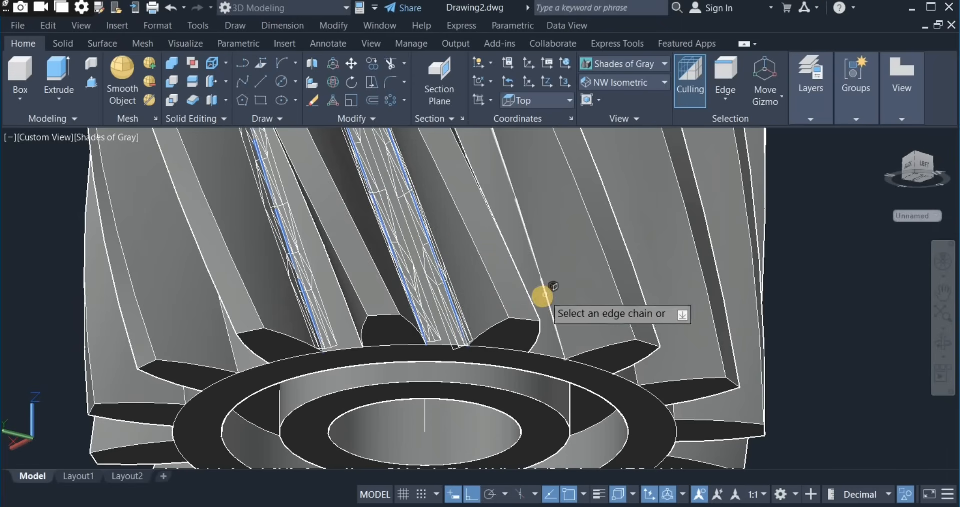
right_click(780, 28)
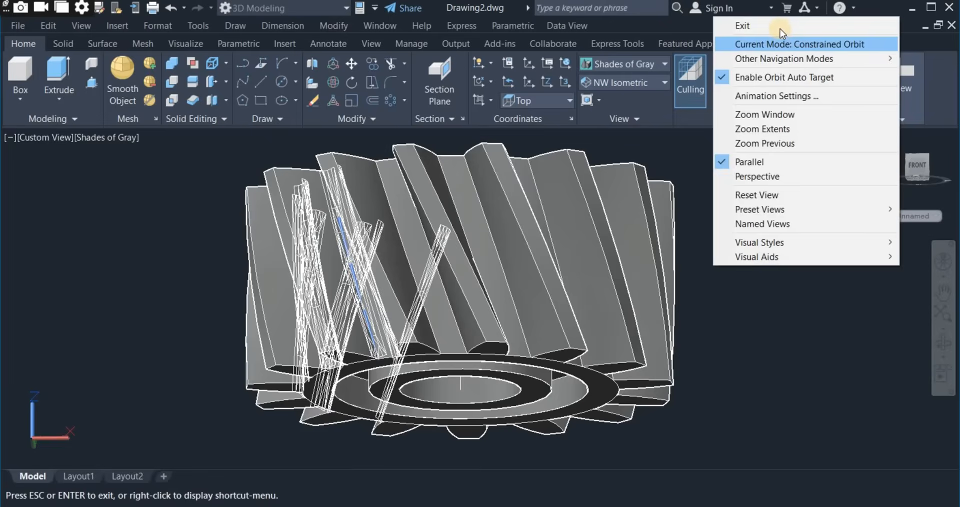
click(780, 28)
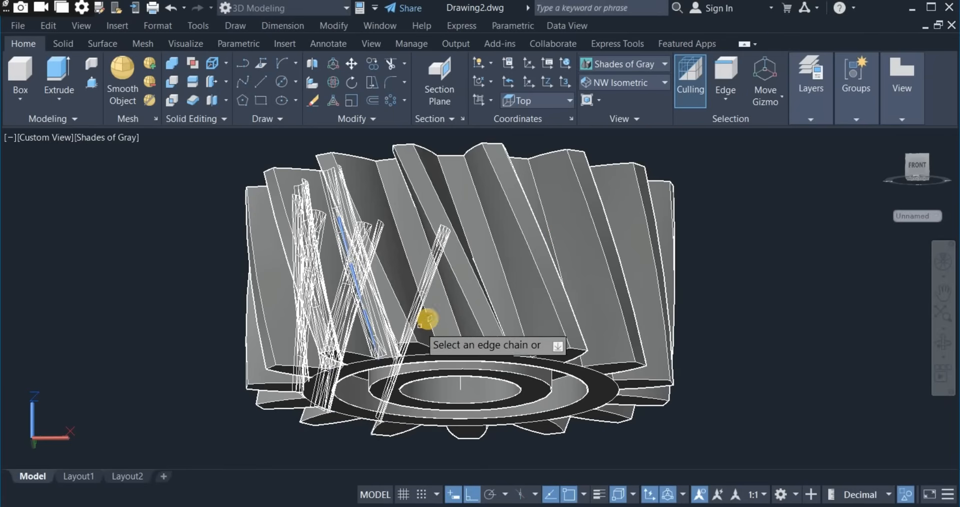
click(432, 318)
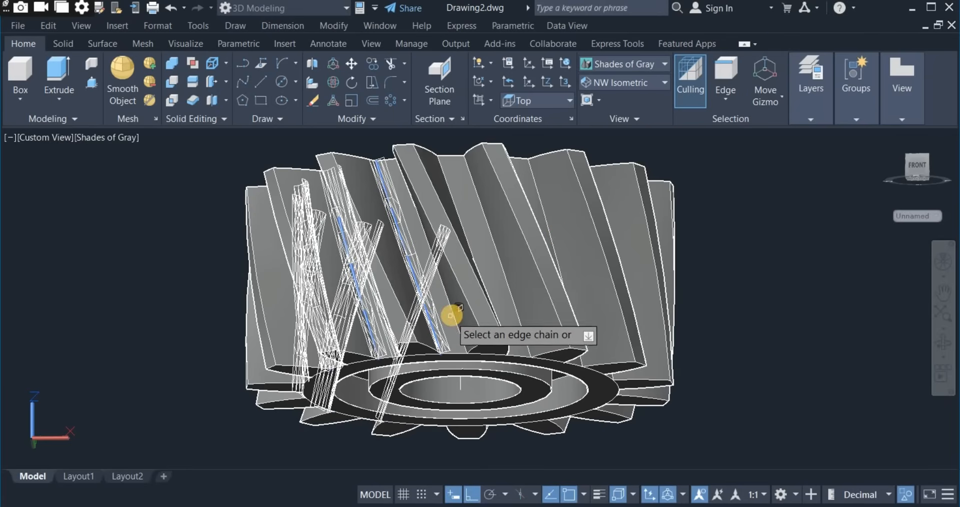
click(515, 328)
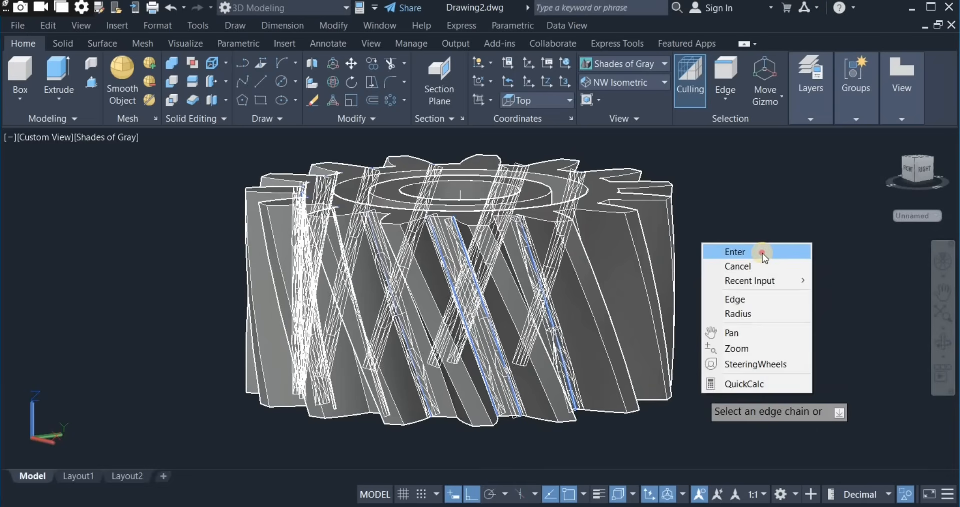
click(761, 253)
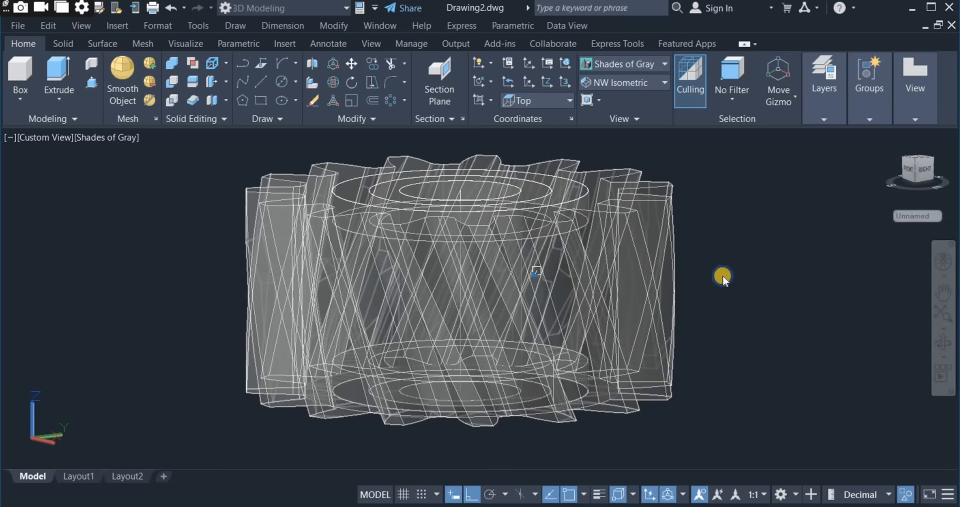
right_click(714, 292)
click(723, 299)
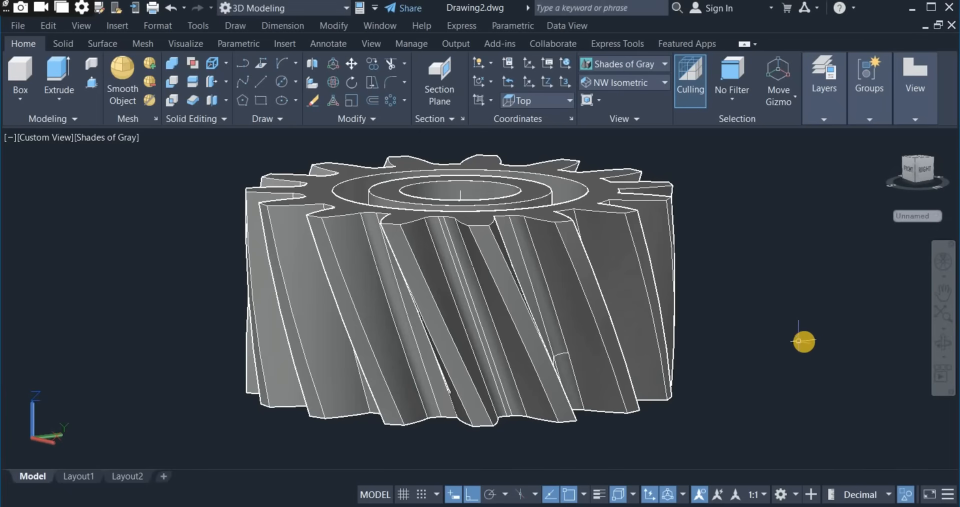
Examine the filleted roots between the helical teeth from below, from the side and from above
click(943, 342)
drag(831, 337, 722, 298)
right_click(721, 300)
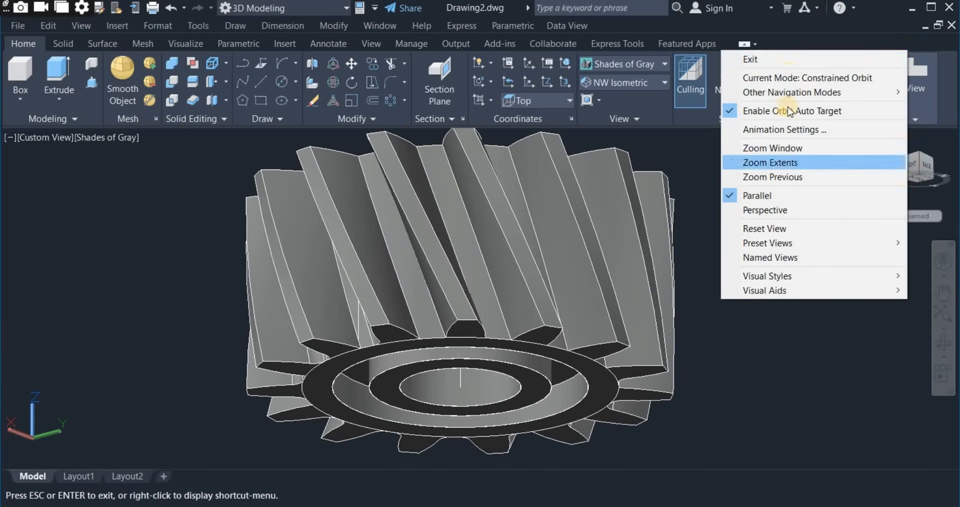
click(789, 60)
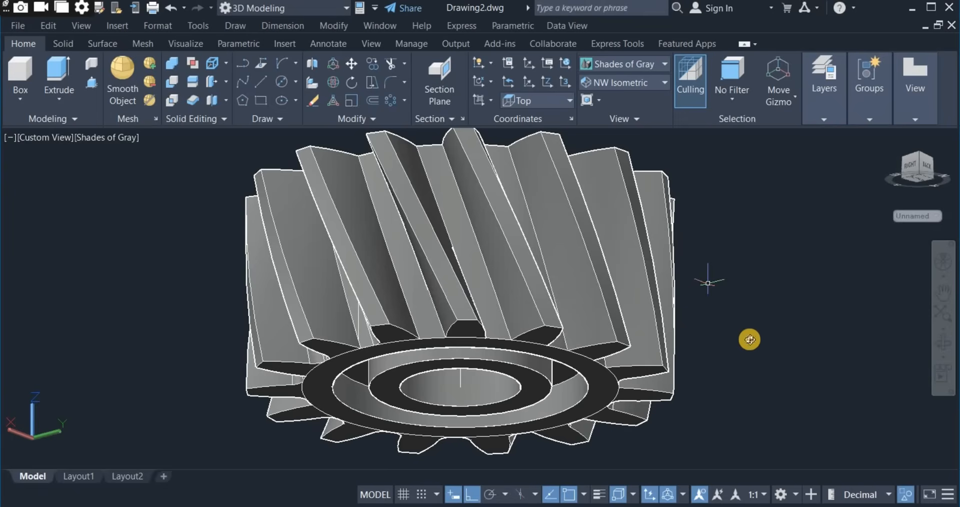
drag(750, 340, 752, 332)
right_click(752, 332)
click(773, 89)
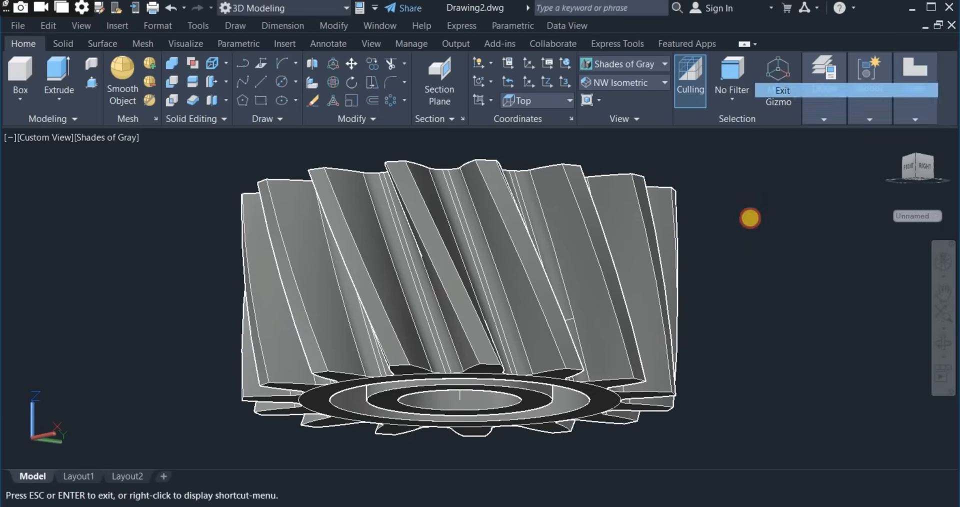
click(942, 343)
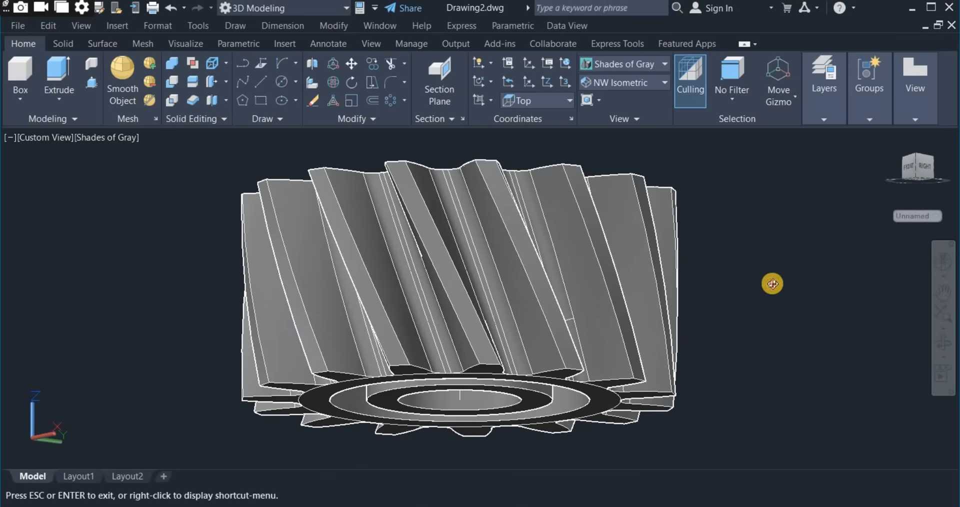
drag(773, 284, 726, 309)
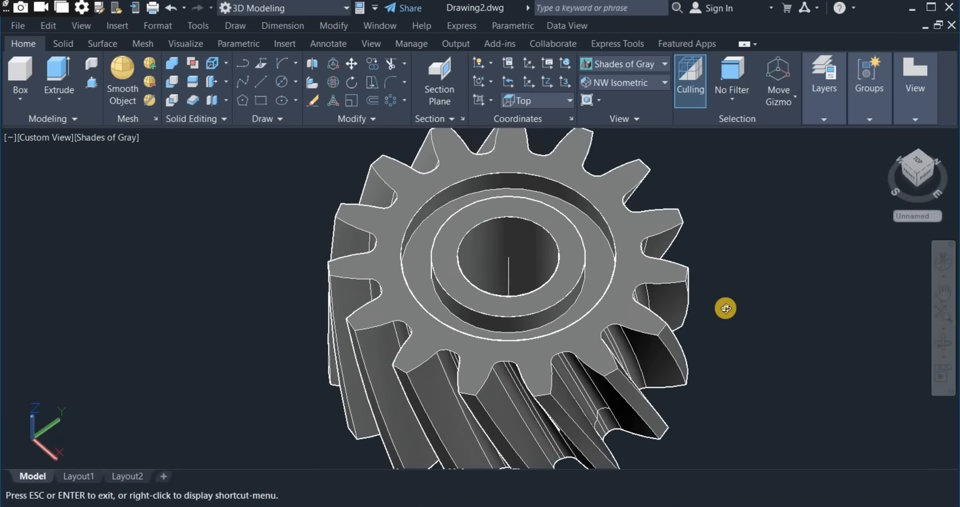
middle_drag(699, 212, 669, 266)
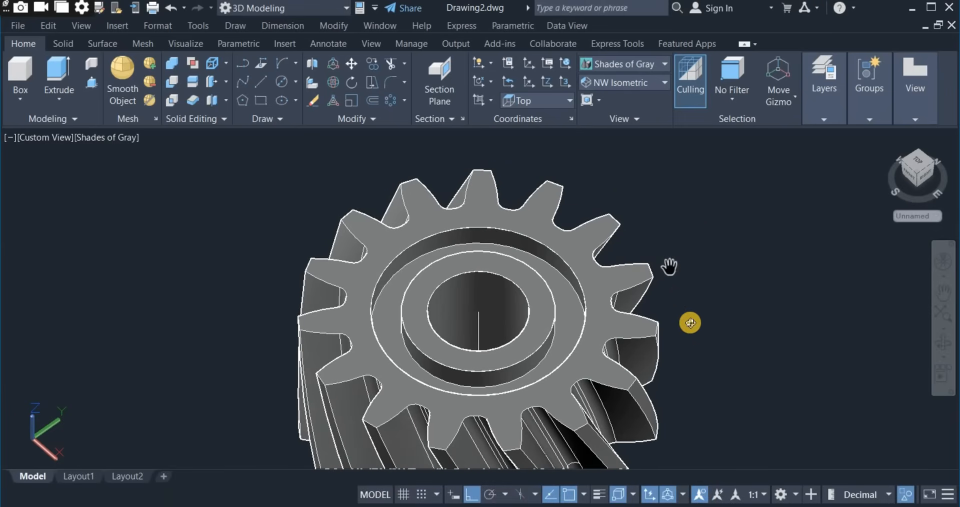
drag(690, 313, 707, 251)
right_click(708, 251)
click(721, 258)
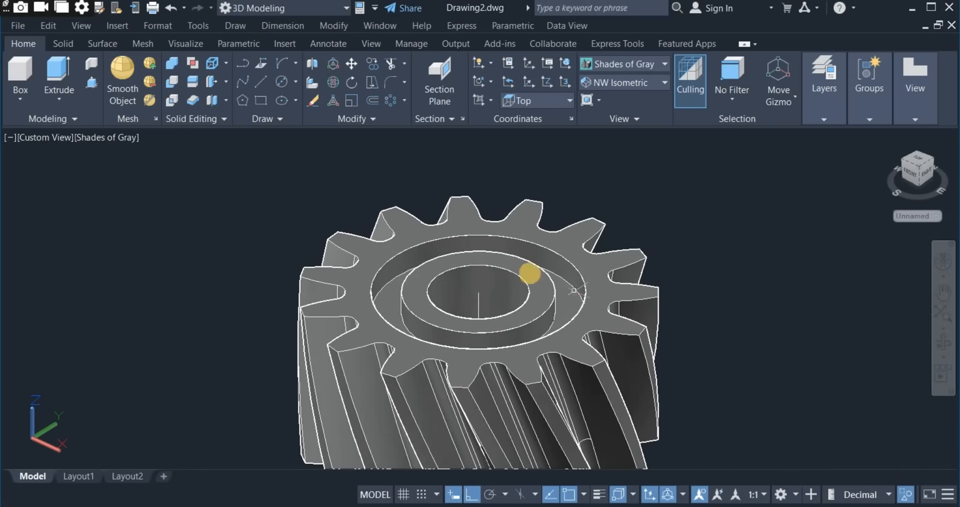
Fillet the recess rim, hub rim and bore edges on the small gear's upper face with a 0.6 radius
click(539, 250)
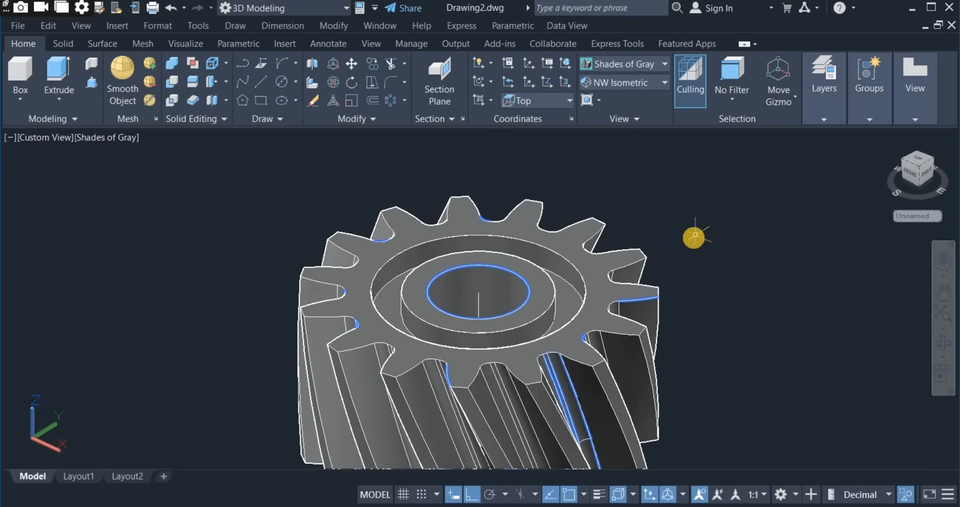
text(f)
click(720, 289)
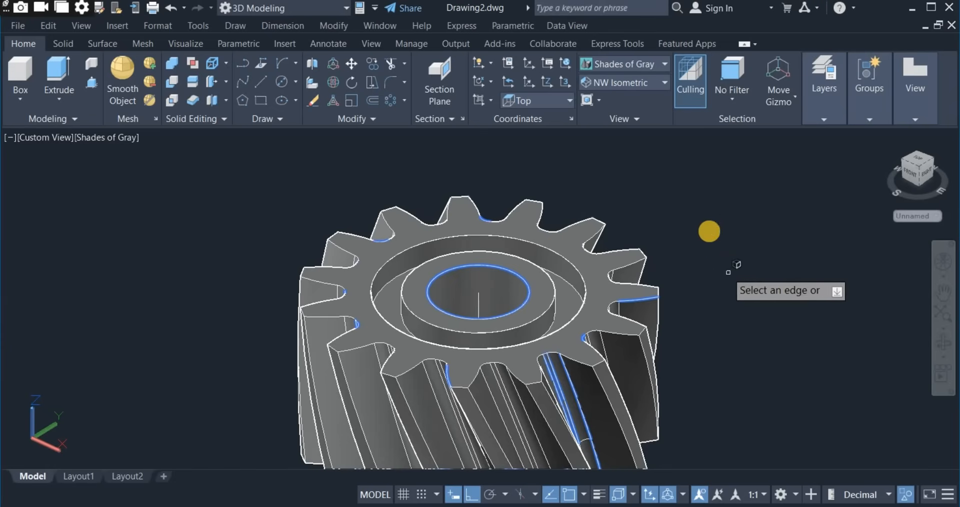
right_click(700, 233)
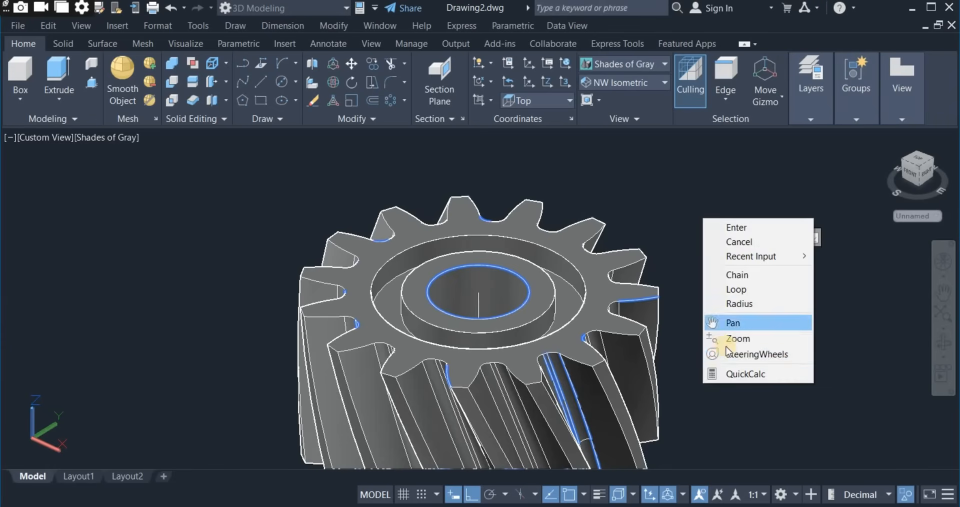
click(751, 304)
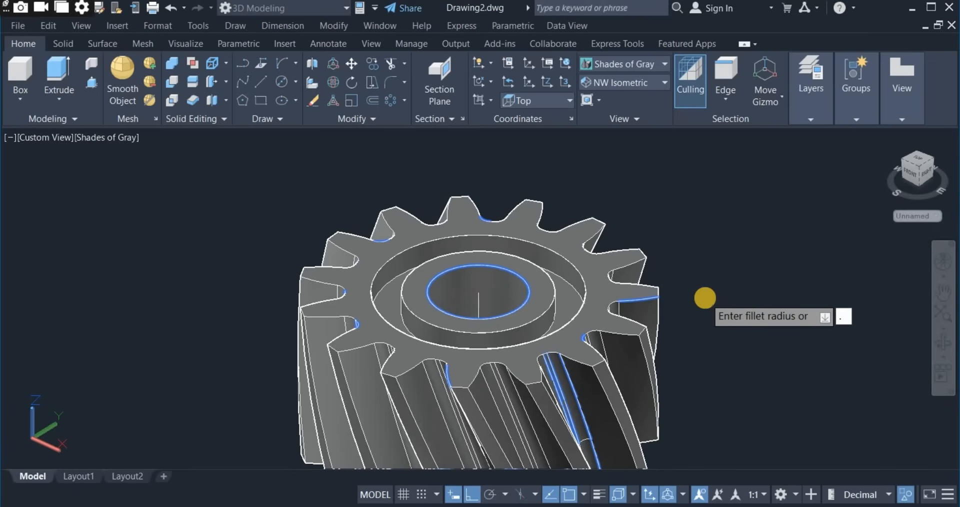
text(.6)
key(Return)
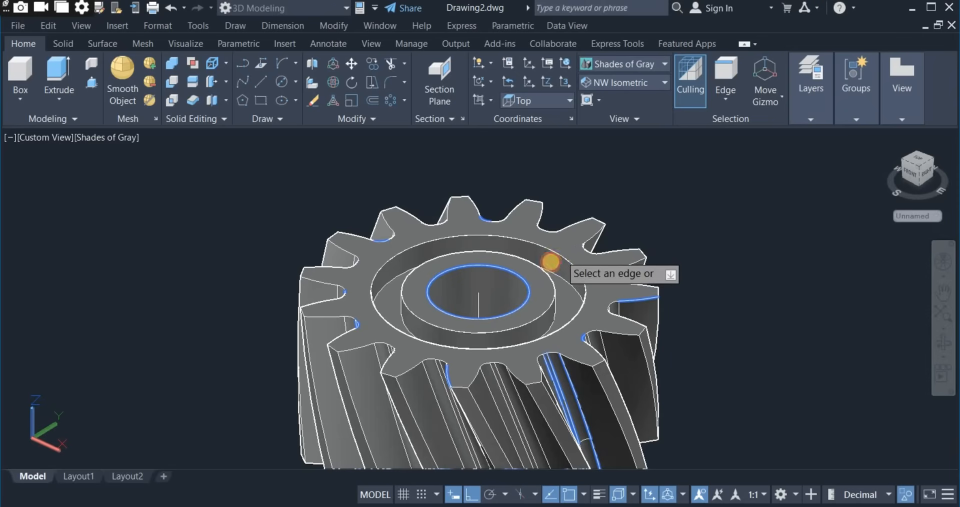
click(555, 261)
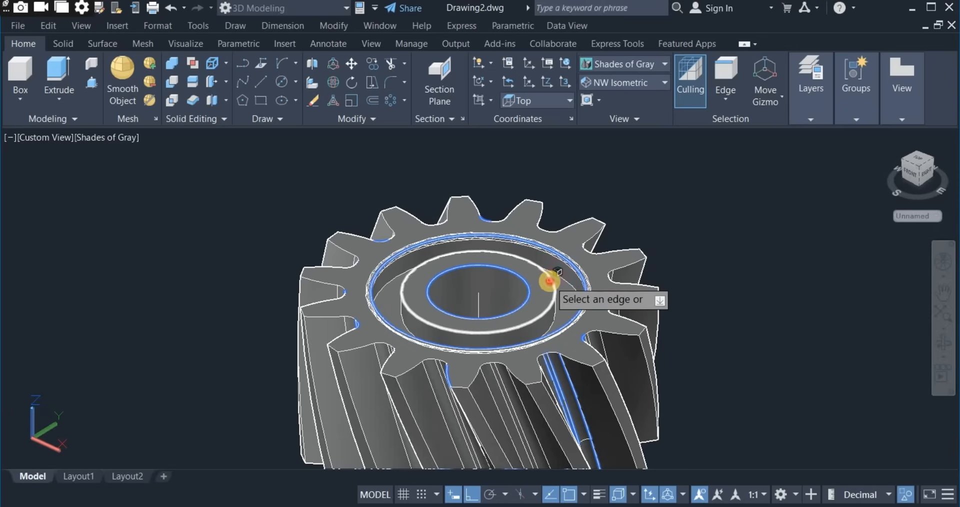
click(545, 285)
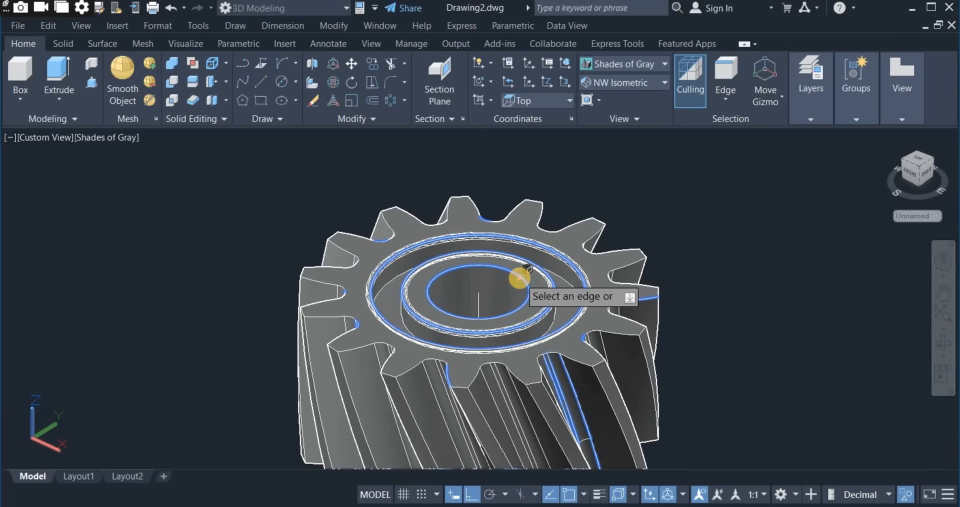
click(527, 273)
right_click(635, 205)
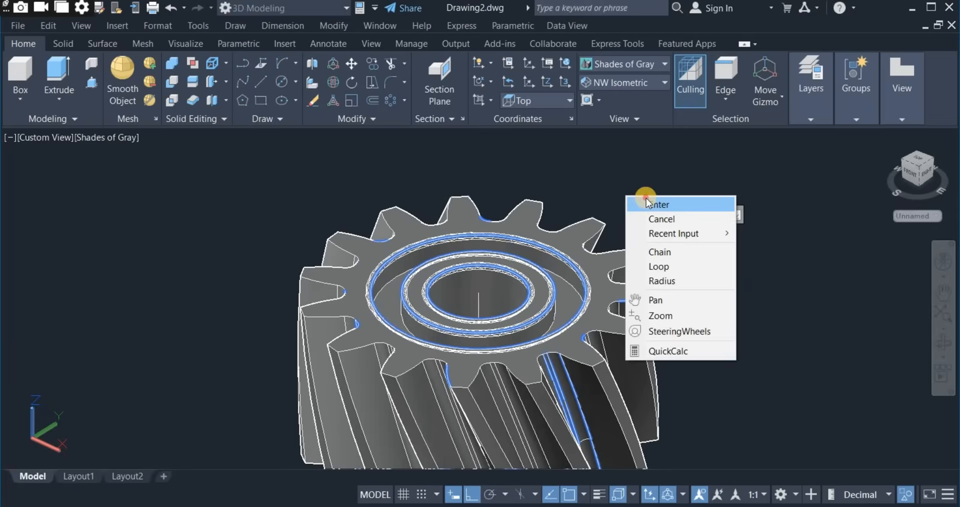
click(652, 201)
right_click(652, 199)
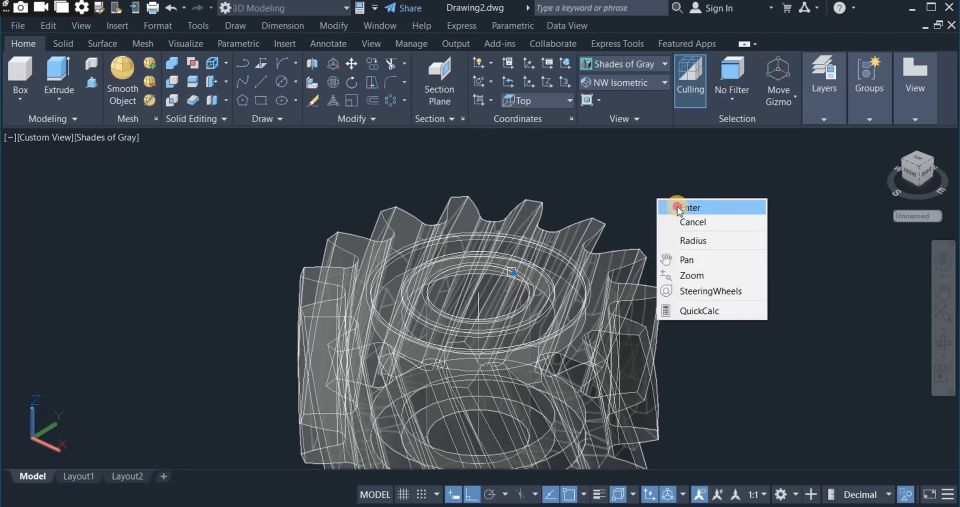
click(677, 206)
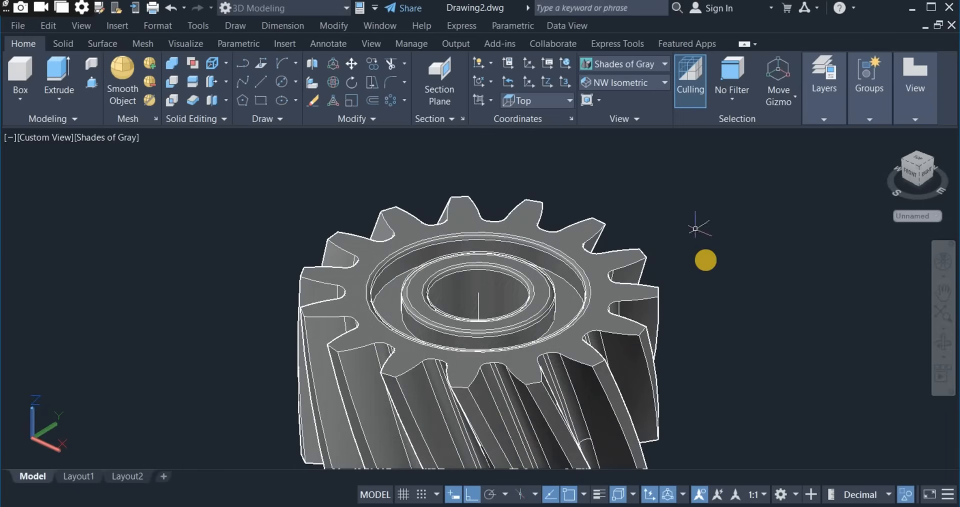
Fillet the recess rim, hub rim and bore edges on the small gear's opposite face with a 0.4 radius
click(926, 349)
drag(808, 349, 739, 229)
right_click(739, 229)
click(765, 236)
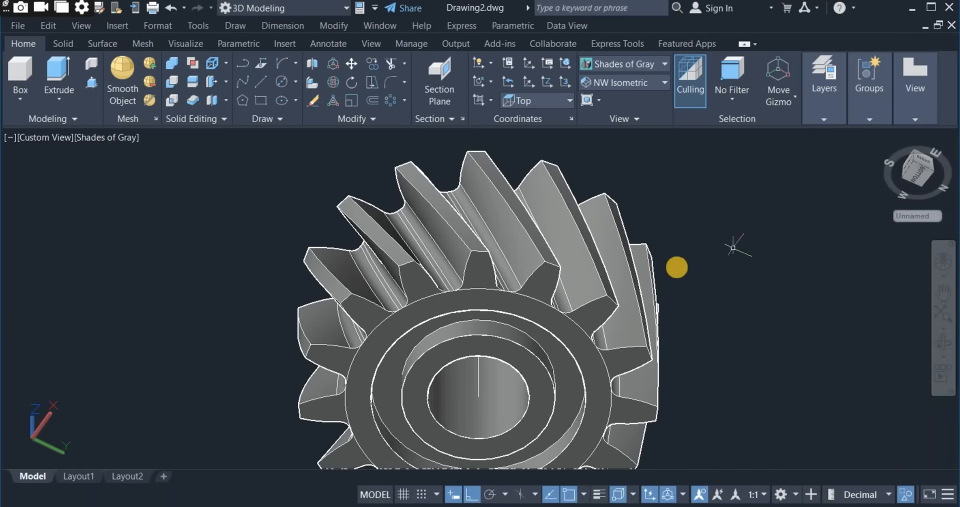
text(F)
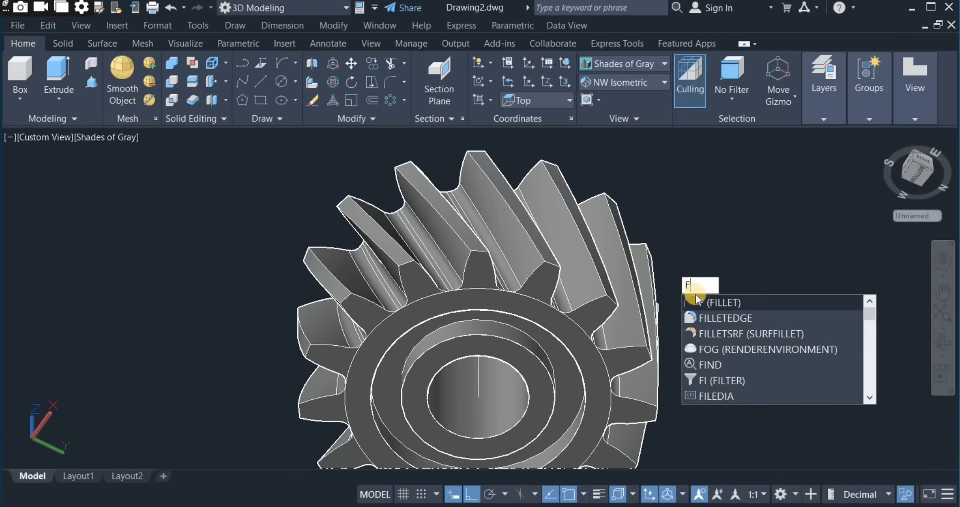
click(724, 318)
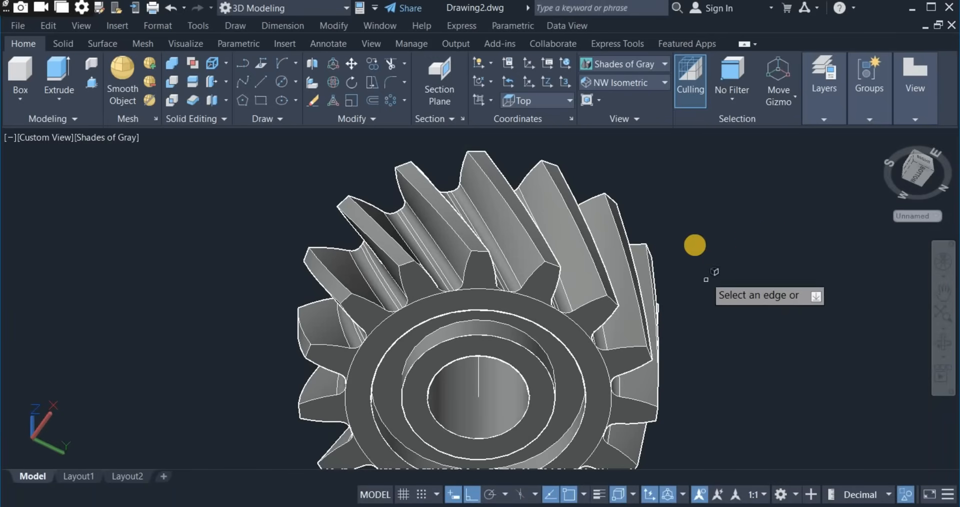
right_click(699, 251)
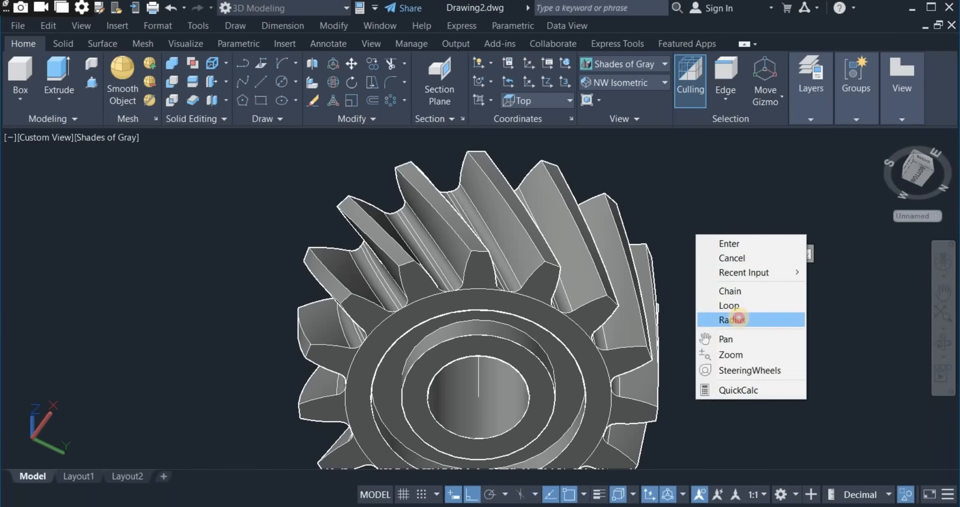
click(735, 319)
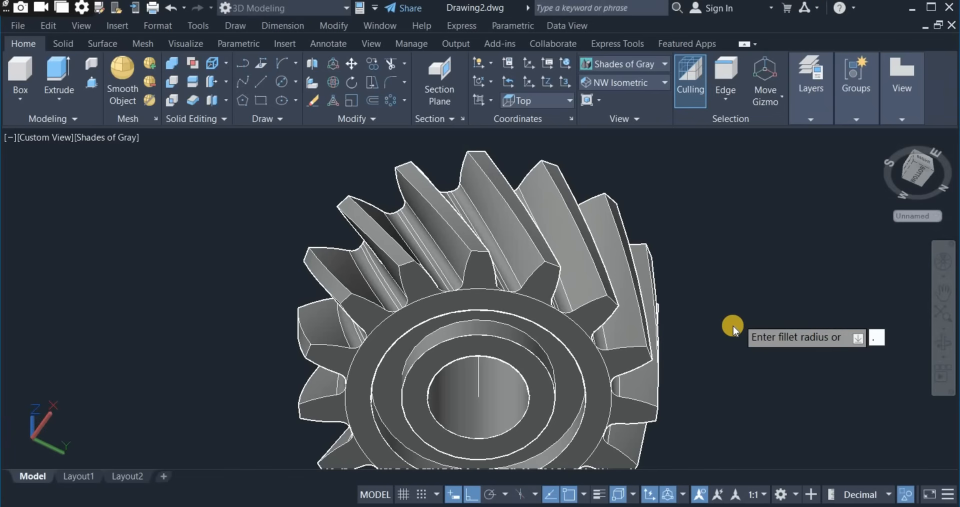
text(4)
key(Return)
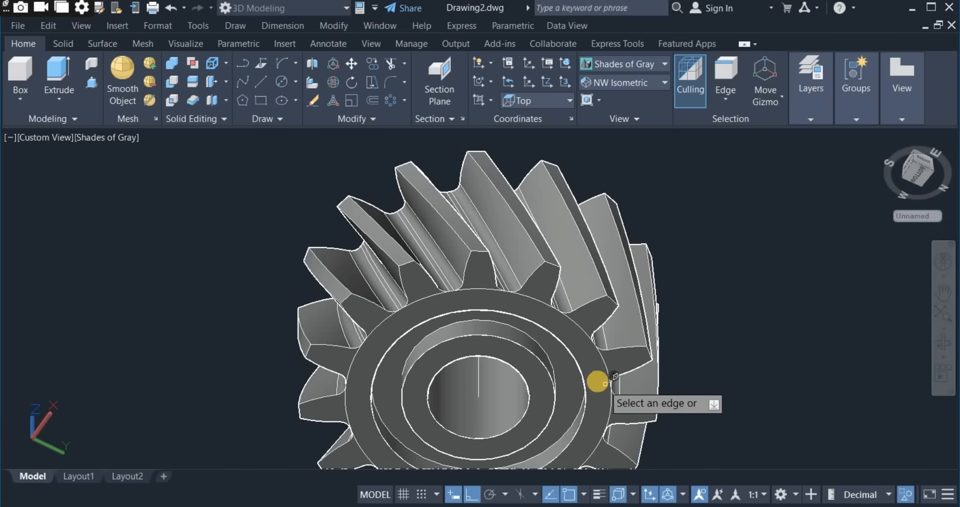
scroll(598, 380, up, 2)
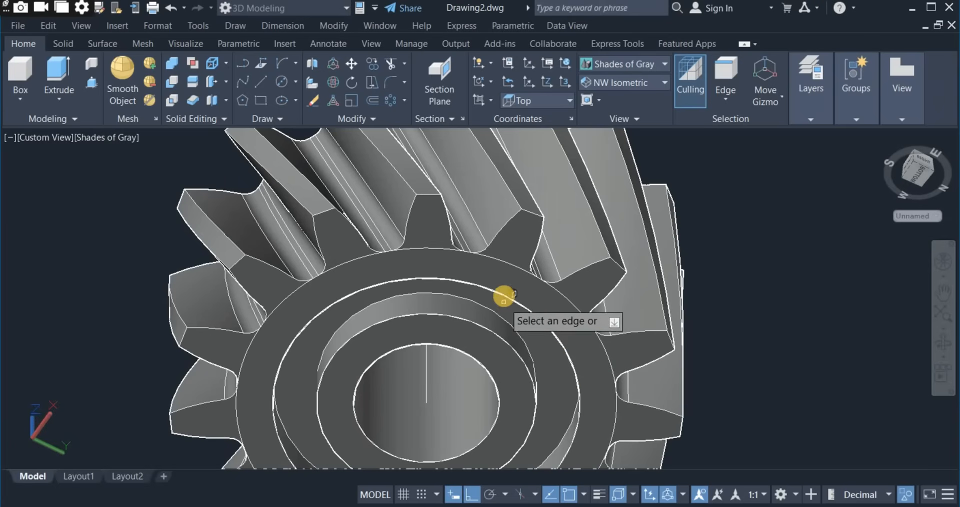
click(500, 295)
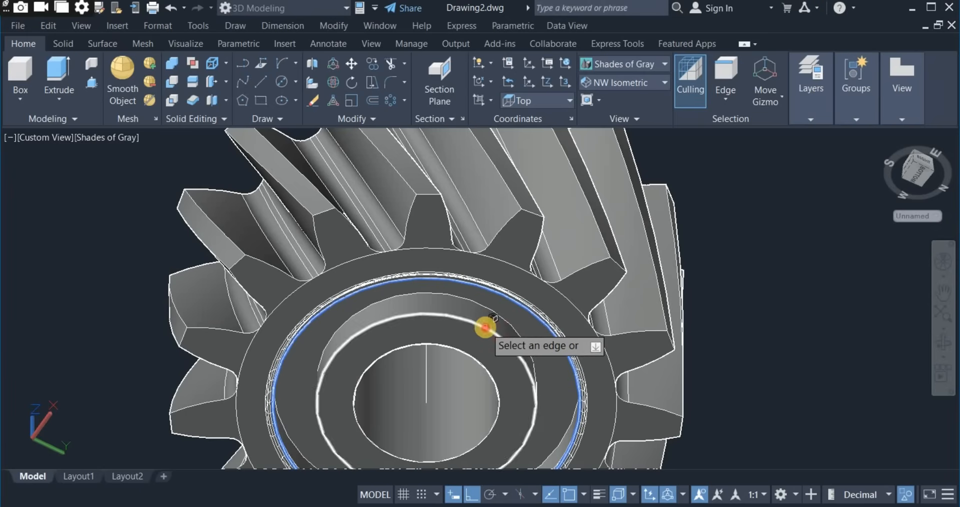
click(469, 352)
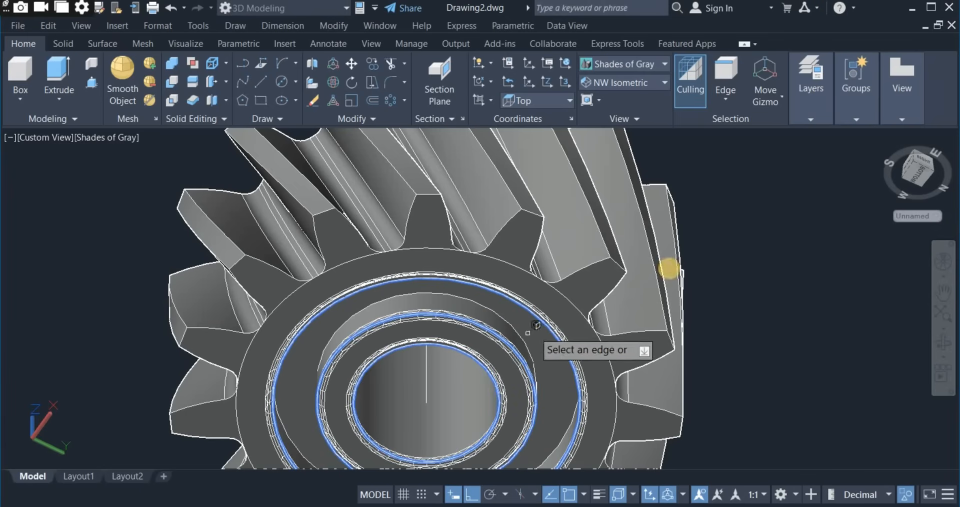
right_click(705, 226)
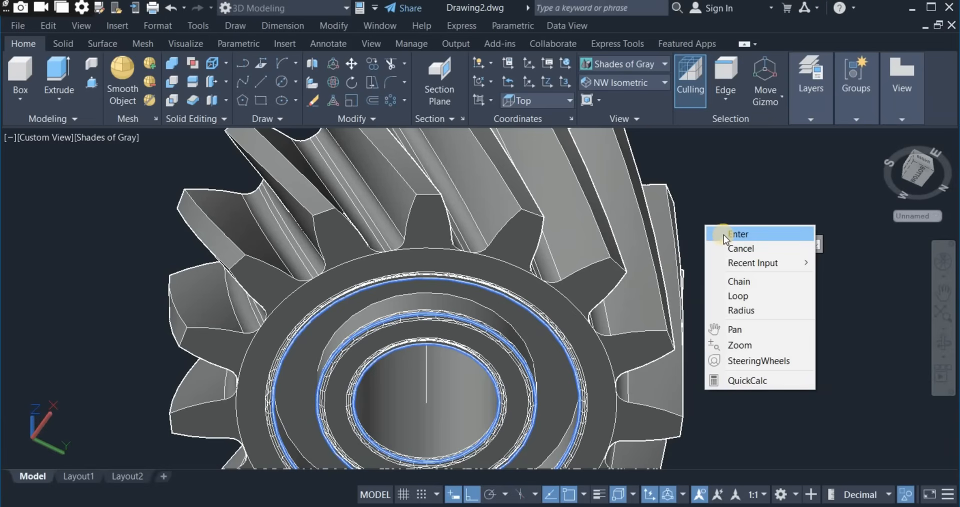
click(724, 236)
right_click(725, 238)
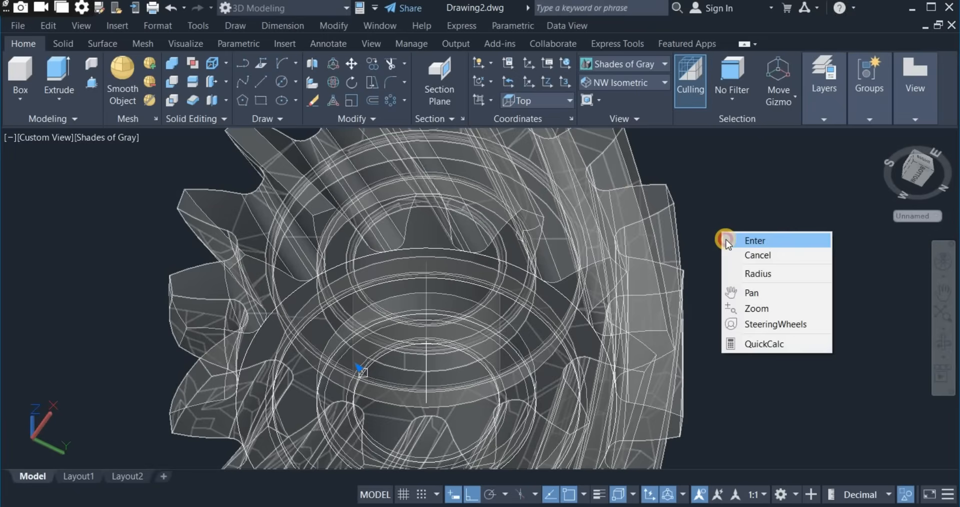
click(726, 240)
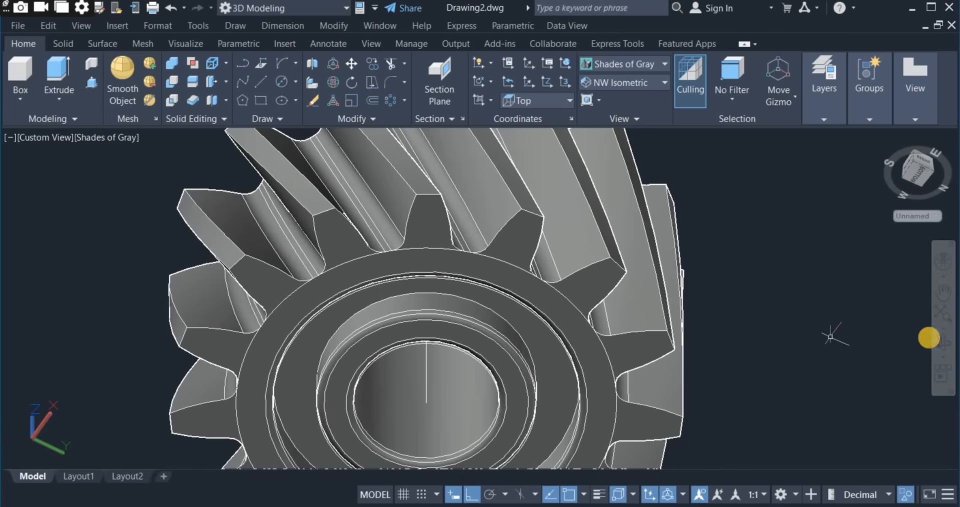
Erase the leftover construction circles and centre line beside the small gear
drag(816, 292, 767, 295)
scroll(767, 297, down, 2)
click(553, 354)
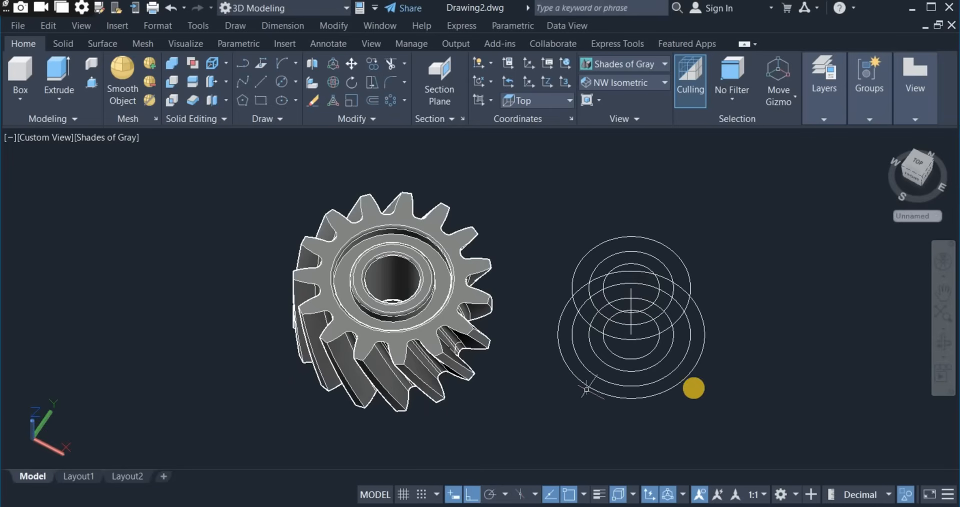
click(722, 386)
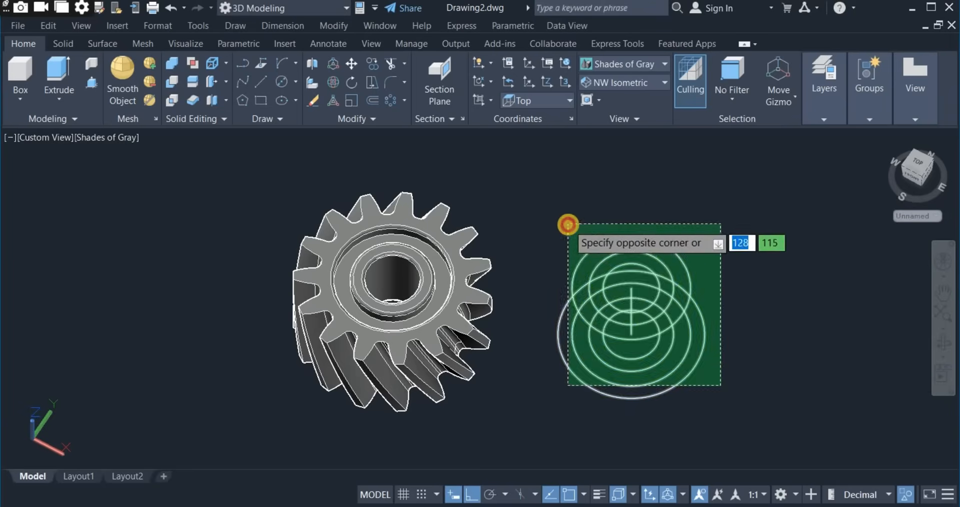
click(563, 220)
right_click(551, 214)
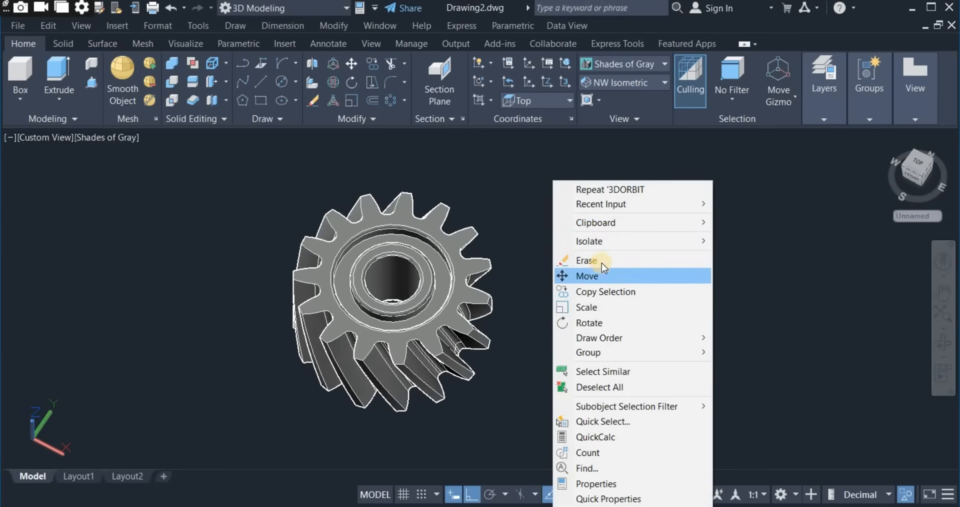
click(603, 260)
right_click(688, 323)
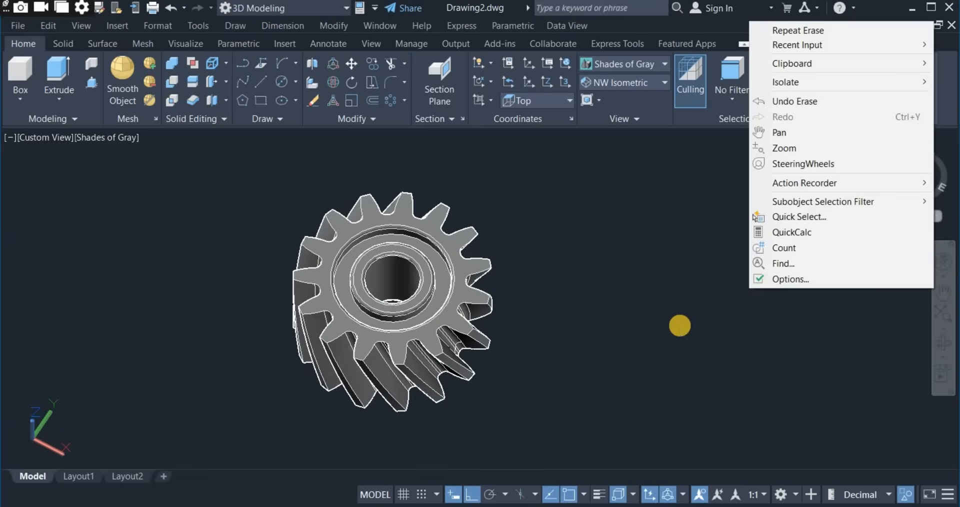
click(680, 325)
click(655, 333)
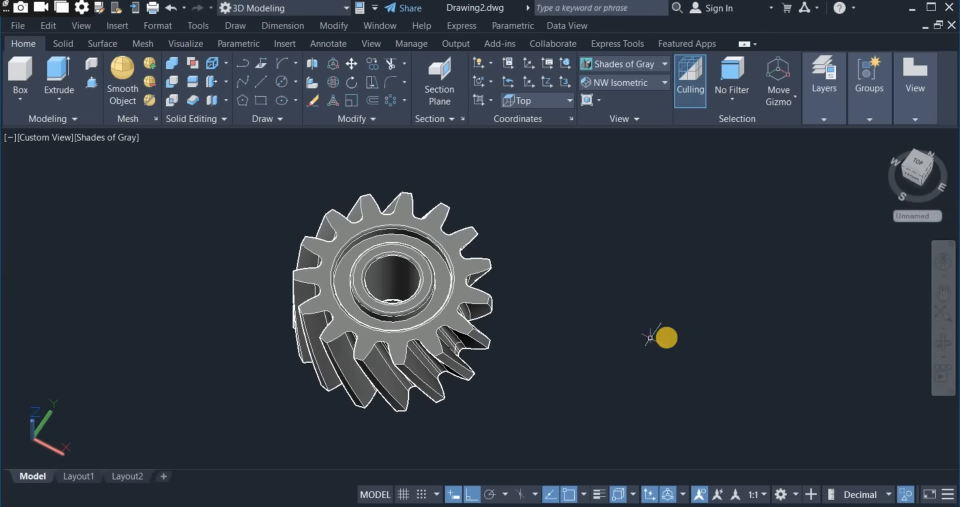
End the object isolation to bring the hidden larger gear back next to the small gear
middle_drag(650, 337, 795, 348)
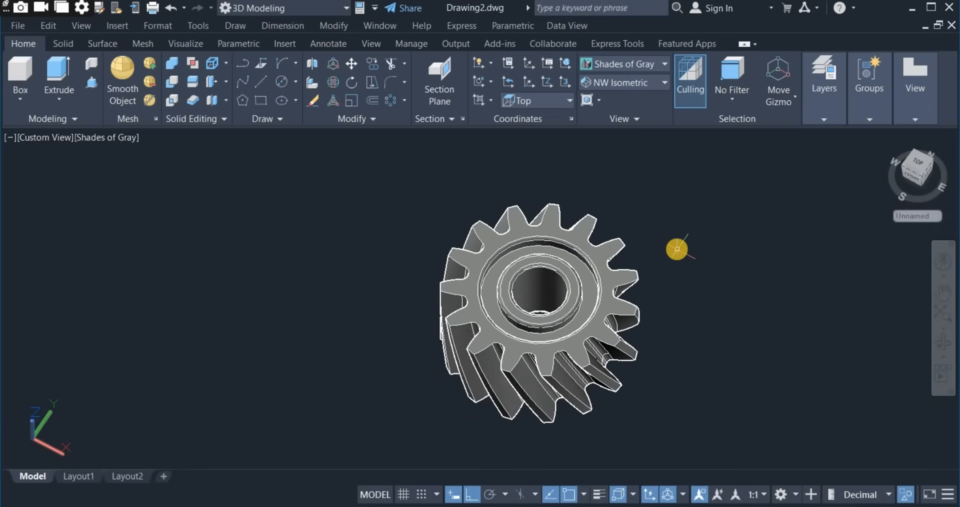
right_click(678, 249)
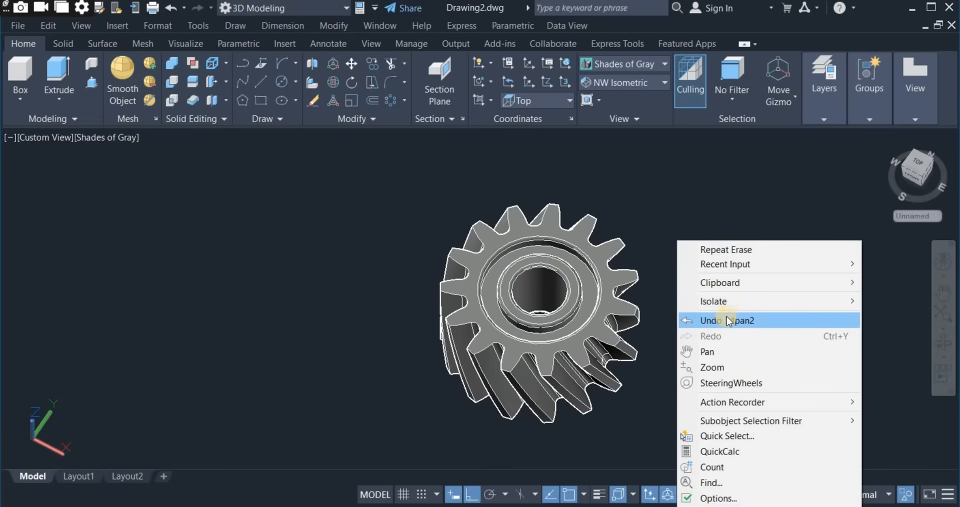
mouse_move(731, 306)
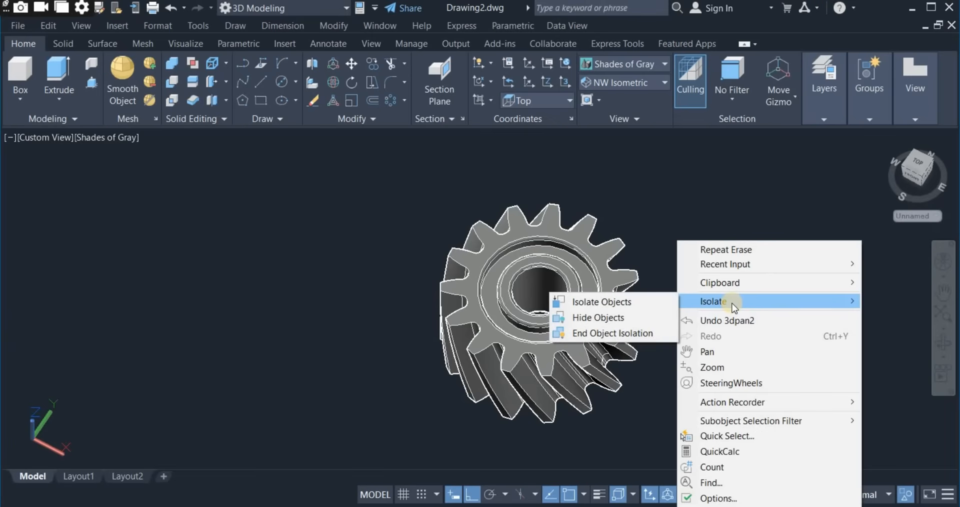
click(632, 333)
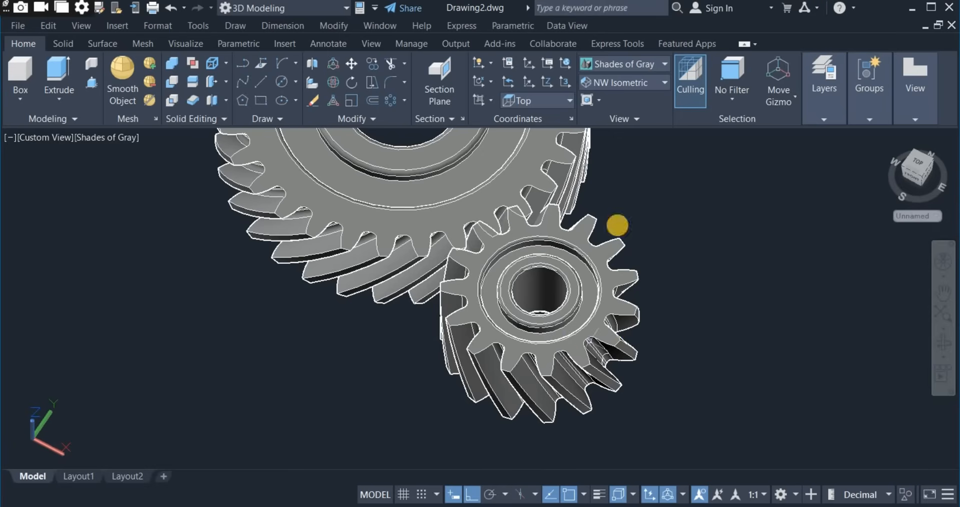
View the meshing gear pair in NW Isometric and in NE Isometric
click(629, 83)
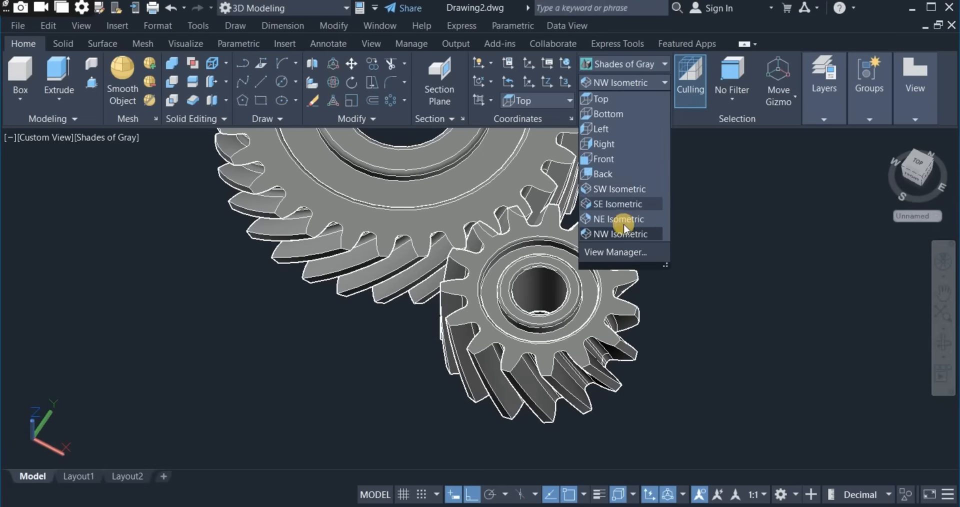
click(621, 233)
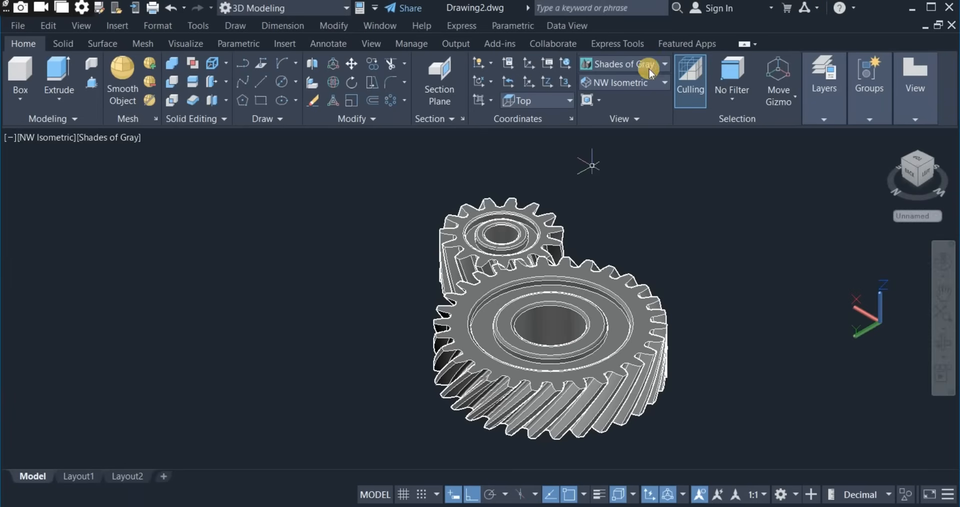
click(636, 83)
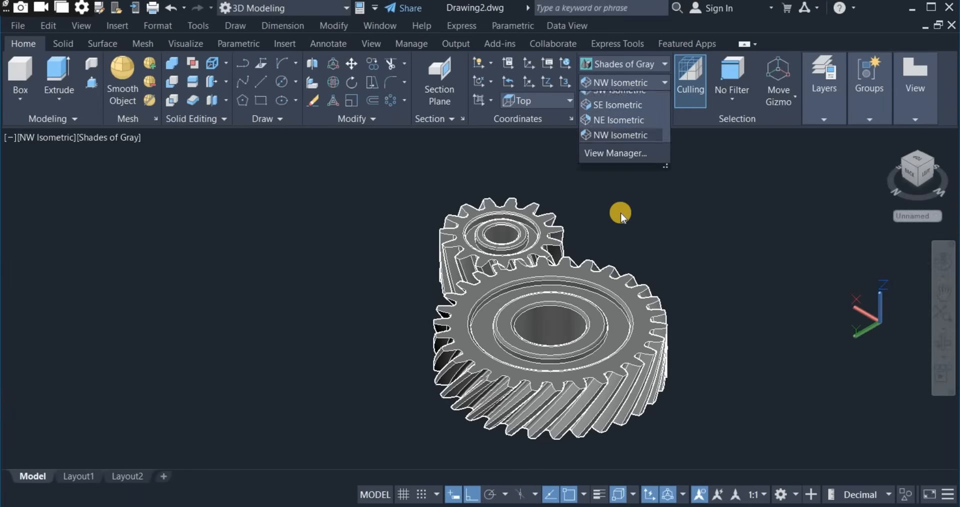
click(621, 220)
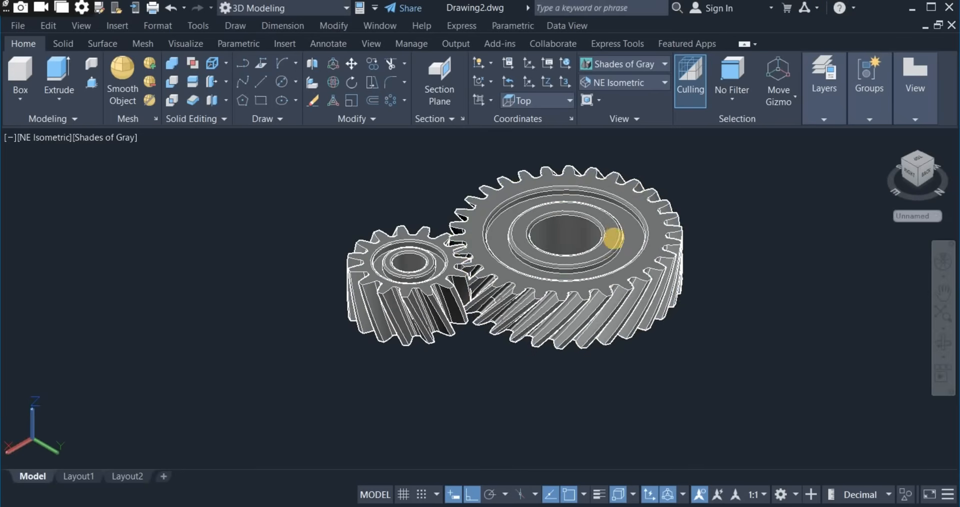
Examine the tooth engagement between the large and small gears up close, highlighting each gear in turn
click(612, 254)
click(577, 308)
scroll(507, 281, up, 6)
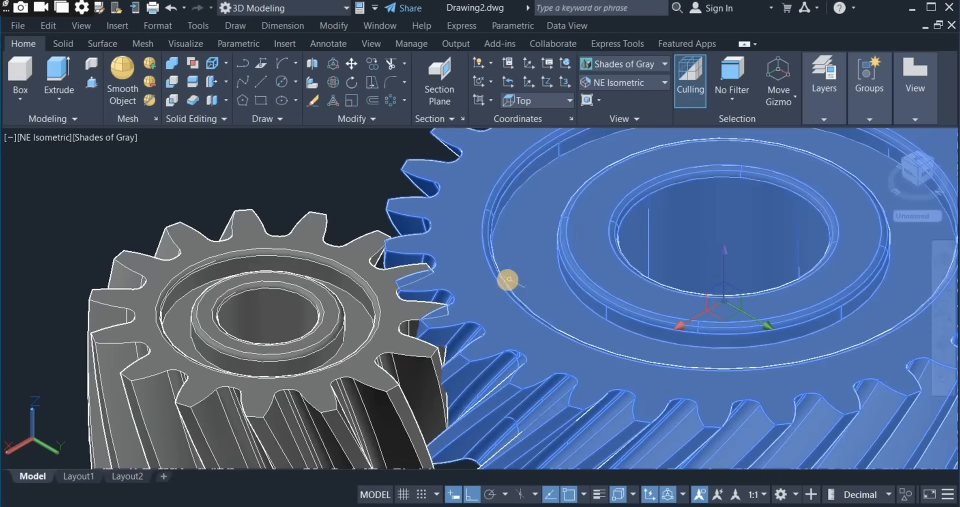
scroll(508, 280, down, 5)
scroll(508, 281, up, 2)
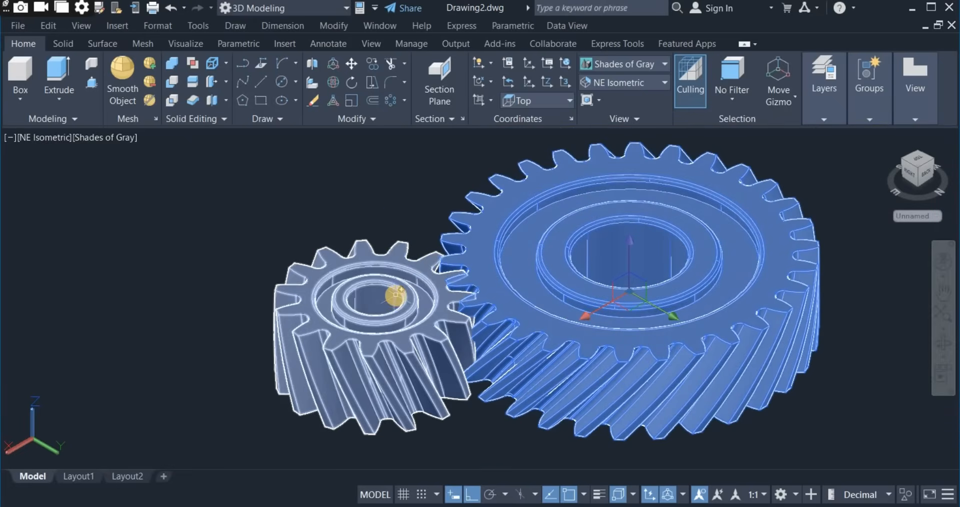
click(395, 295)
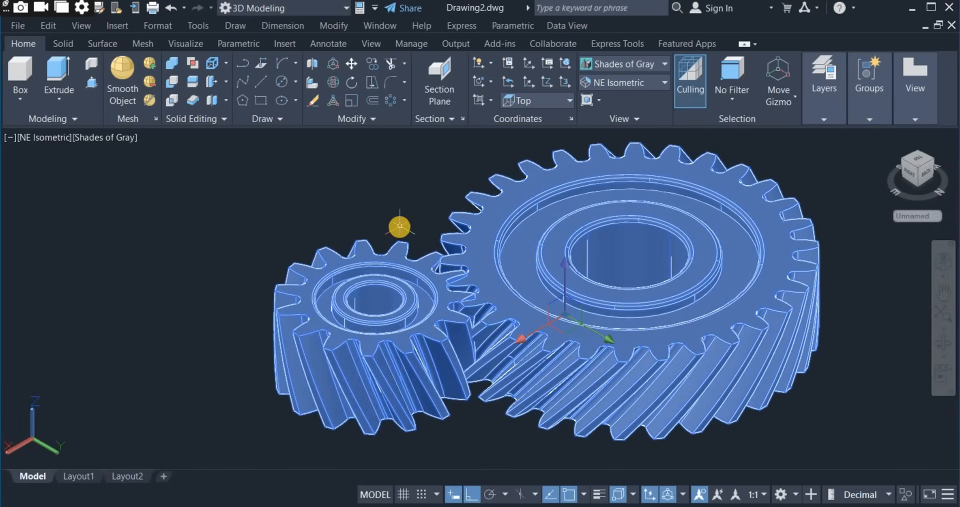
key(Escape)
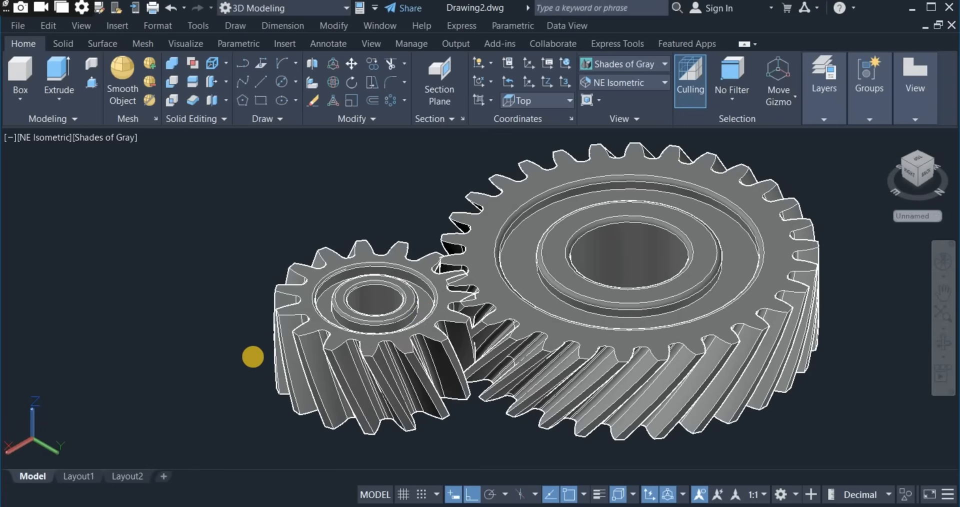
key(Escape)
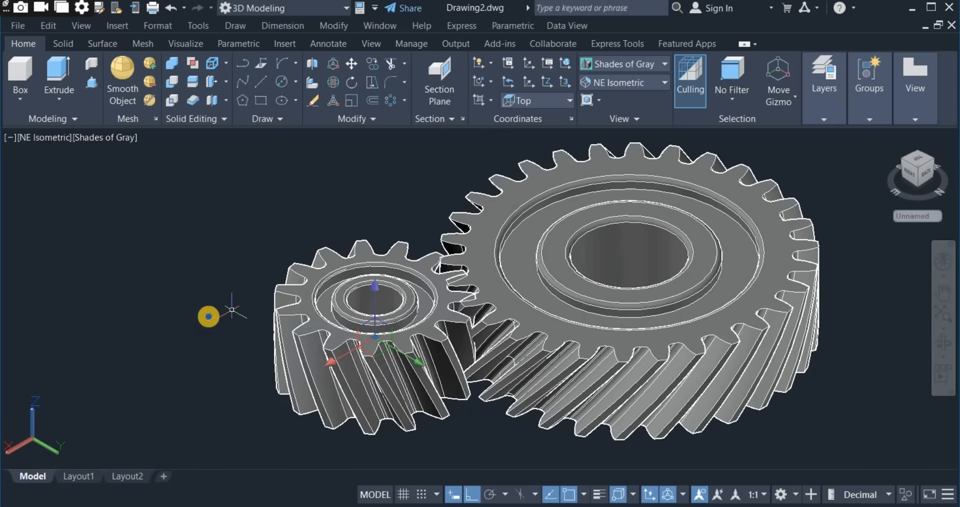
Move the small gear clear of the large gear so that their teeth no longer engage
drag(175, 328, 229, 339)
right_drag(231, 338, 233, 337)
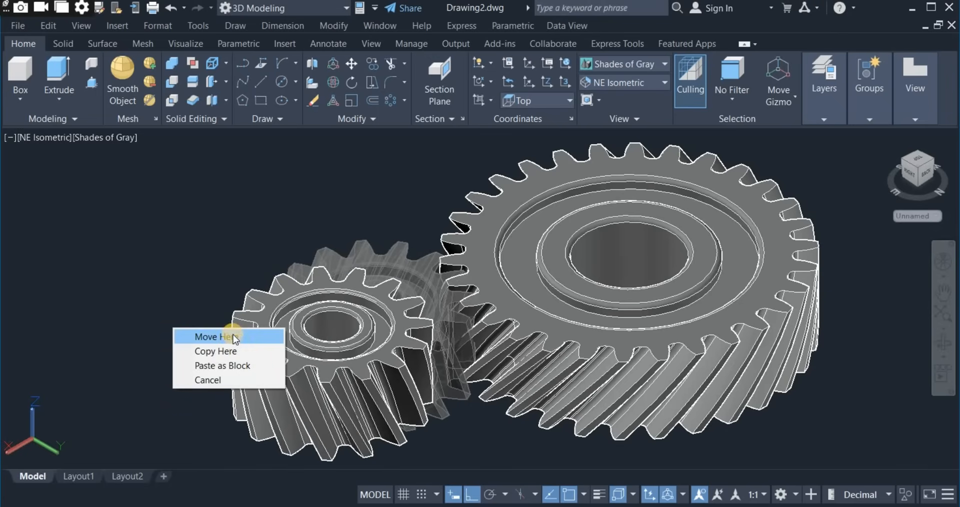
click(237, 336)
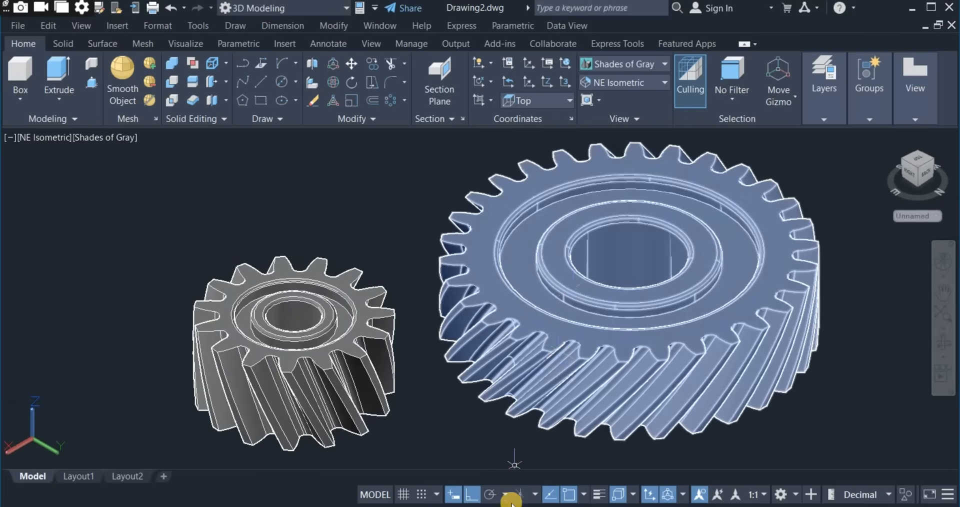
Check the gear centre distance in SPIRAL GEAR - 1.dwg and return to Drawing2.dwg
mouse_move(525, 505)
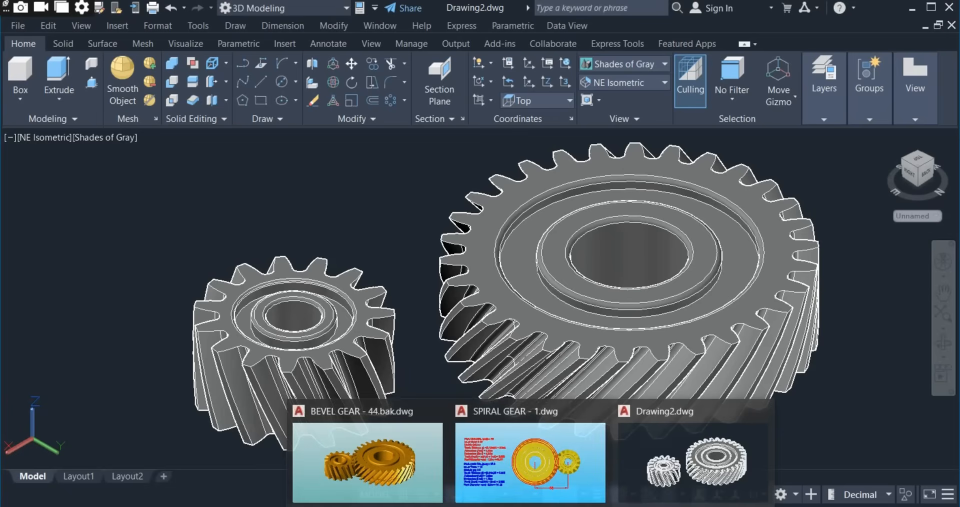
click(554, 474)
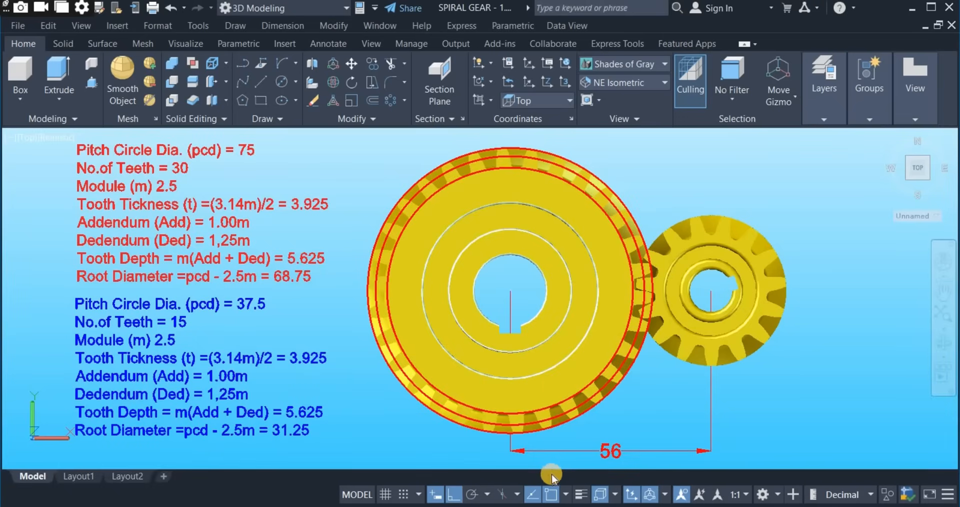
click(547, 302)
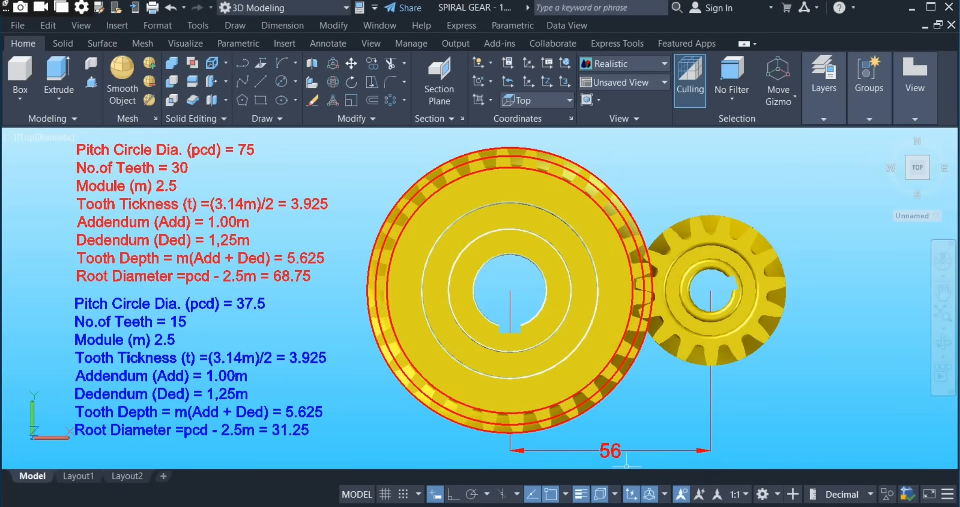
mouse_move(530, 505)
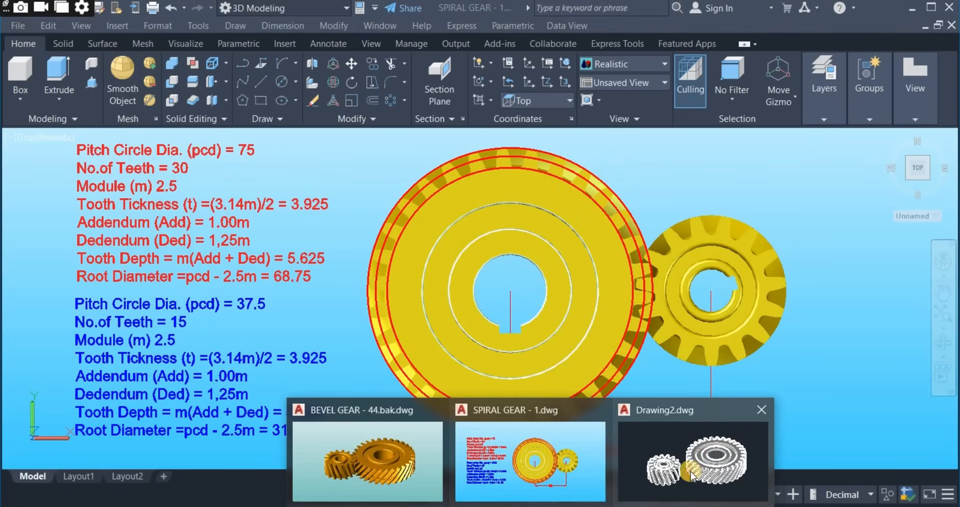
click(691, 475)
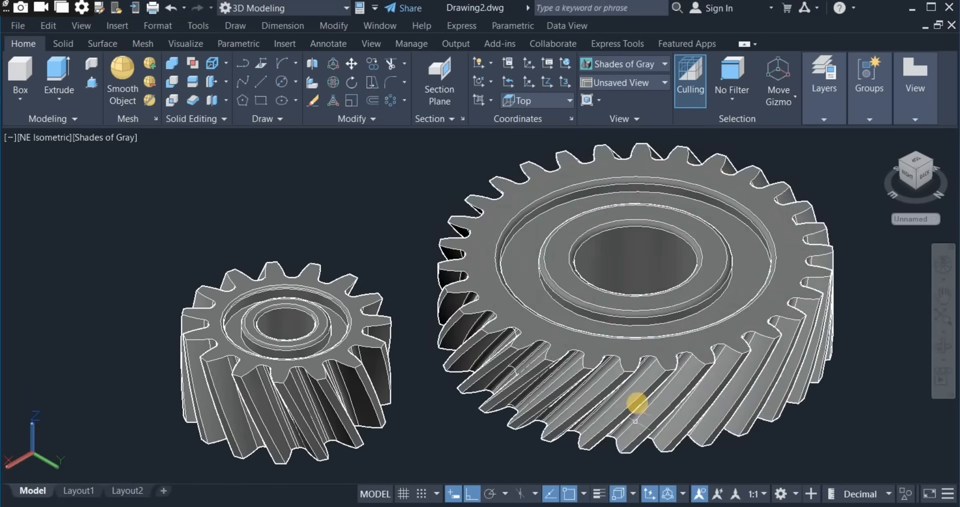
Draw a 56 long line from the large gear's bore centre along the X axis, out past its teeth
click(666, 283)
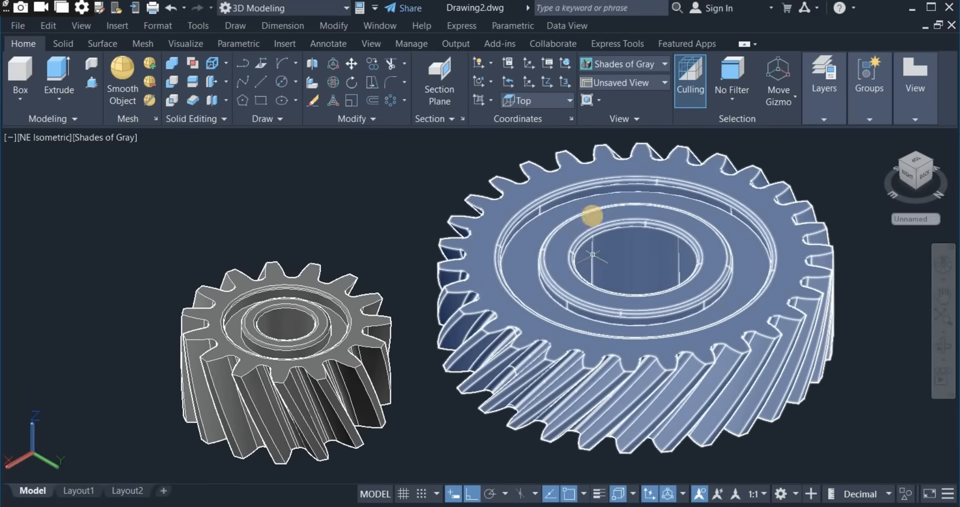
key(Escape)
click(265, 81)
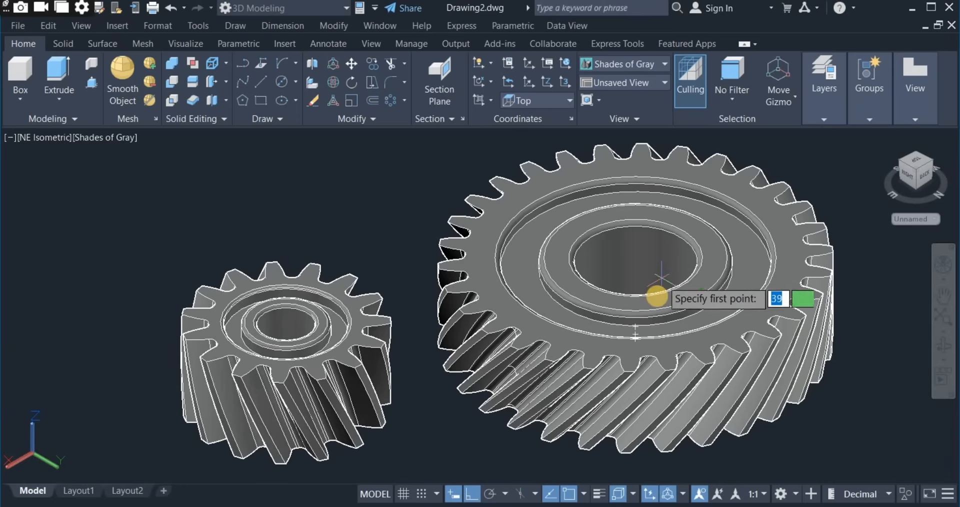
click(635, 262)
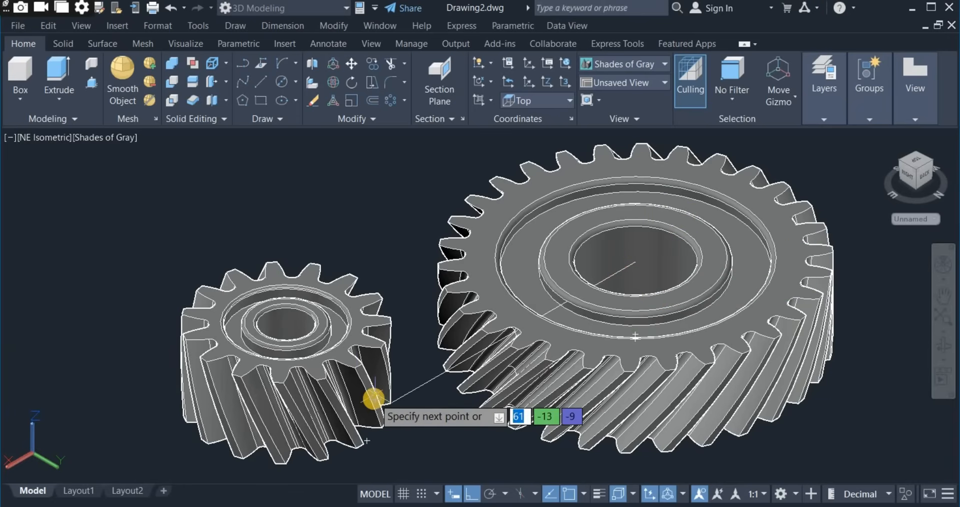
text(5)
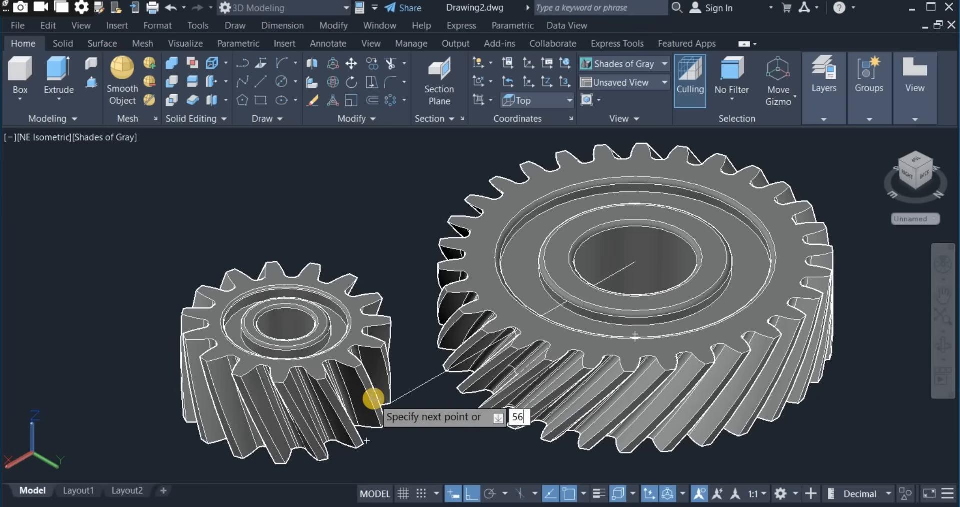
text(6)
right_click(419, 409)
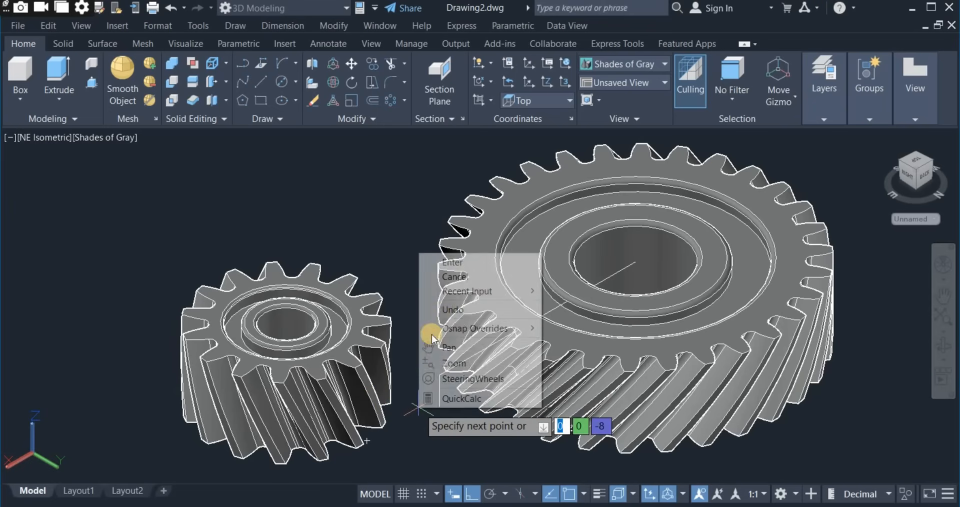
click(456, 261)
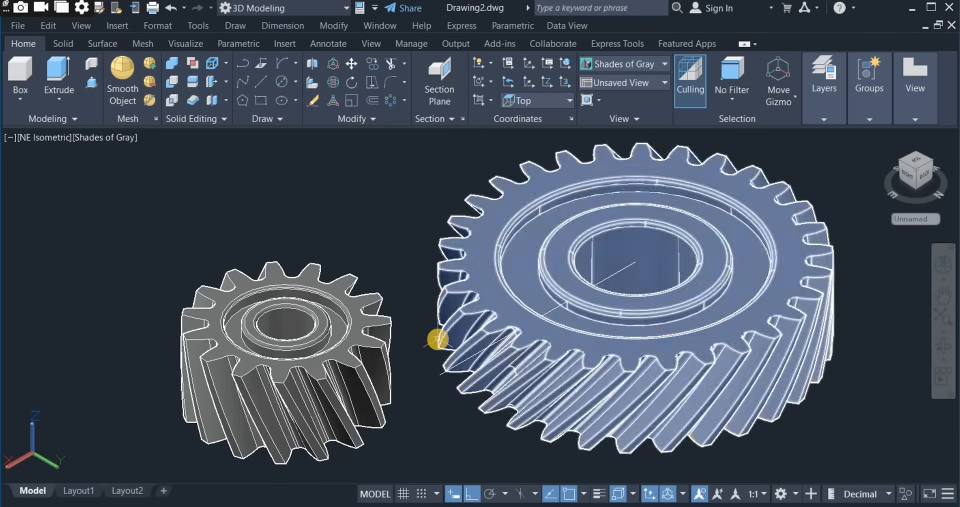
Move the small gear by its bore centre onto the outer end of the 56 line
middle_drag(438, 339, 382, 281)
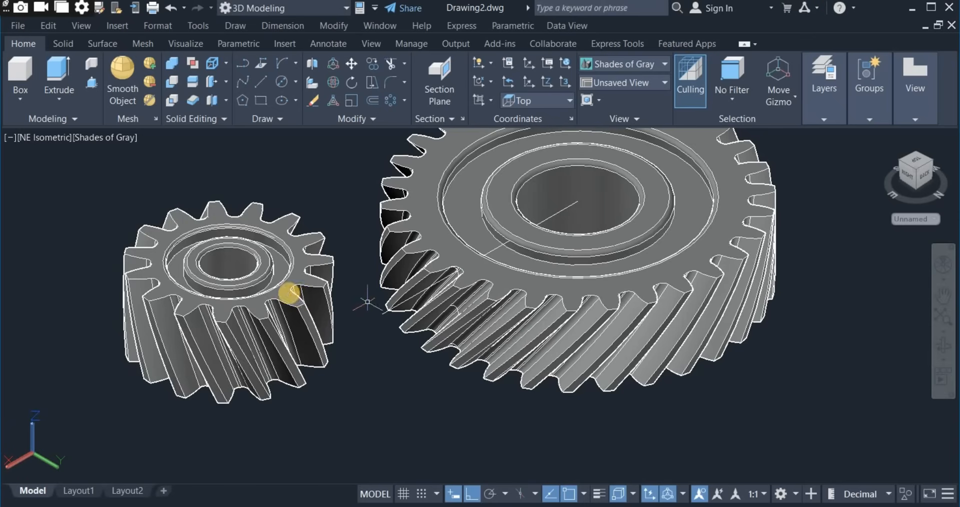
click(353, 65)
click(265, 221)
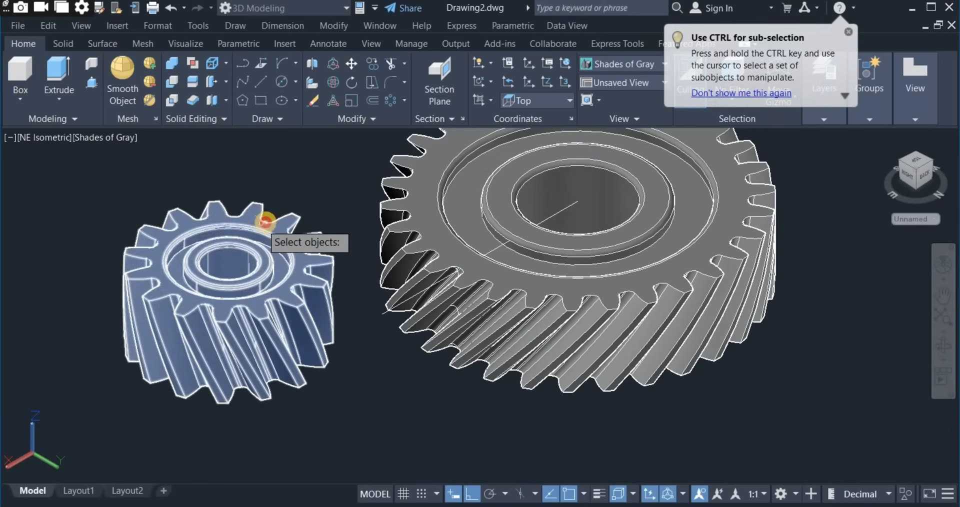
key(Return)
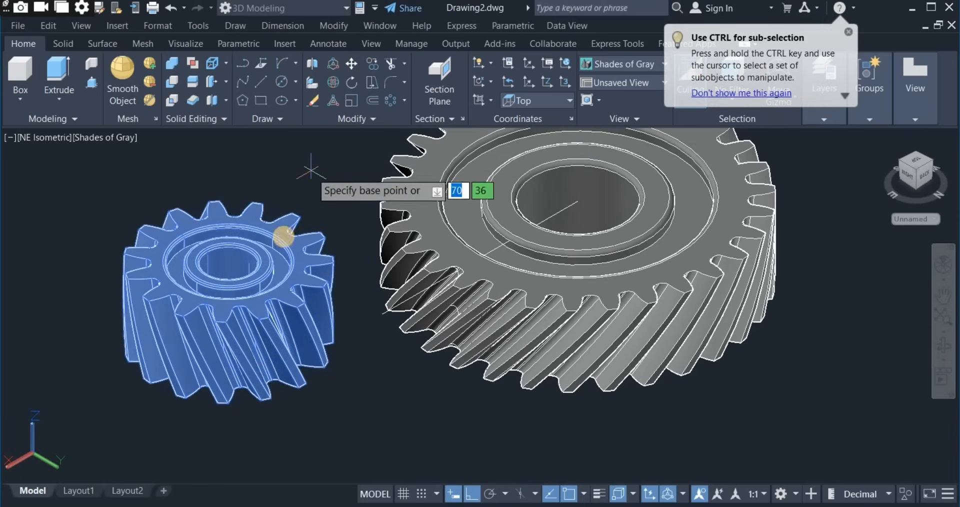
click(227, 262)
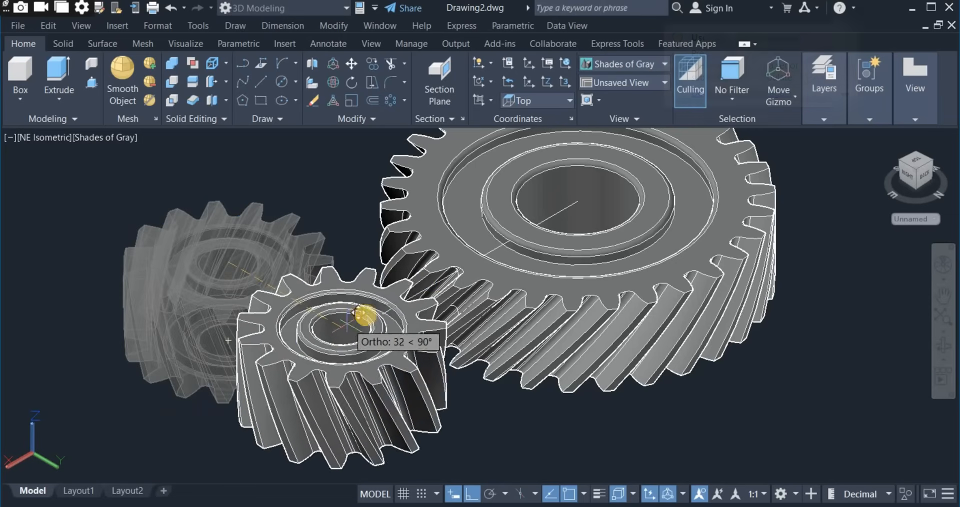
click(376, 312)
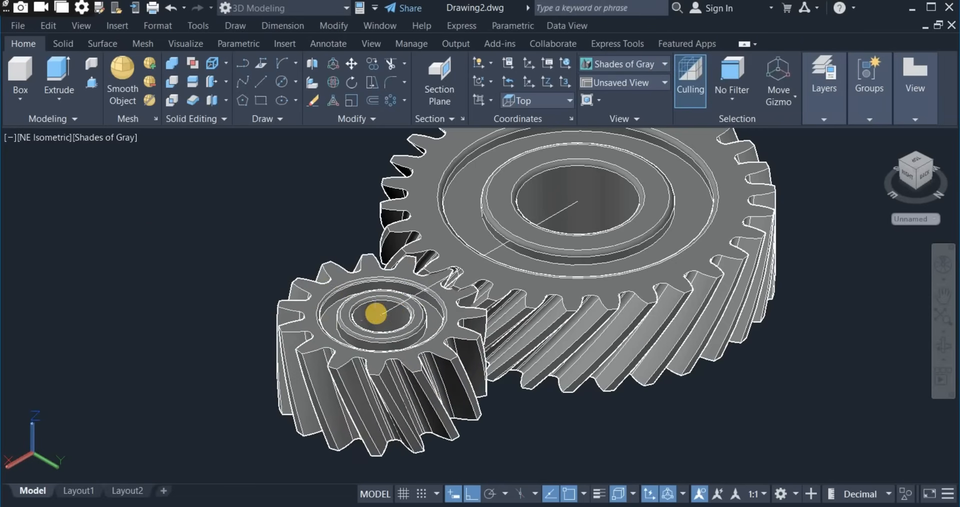
Erase the centre-distance line between the two gear bores
scroll(571, 282, down, 3)
middle_drag(737, 328, 680, 347)
scroll(559, 331, up, 2)
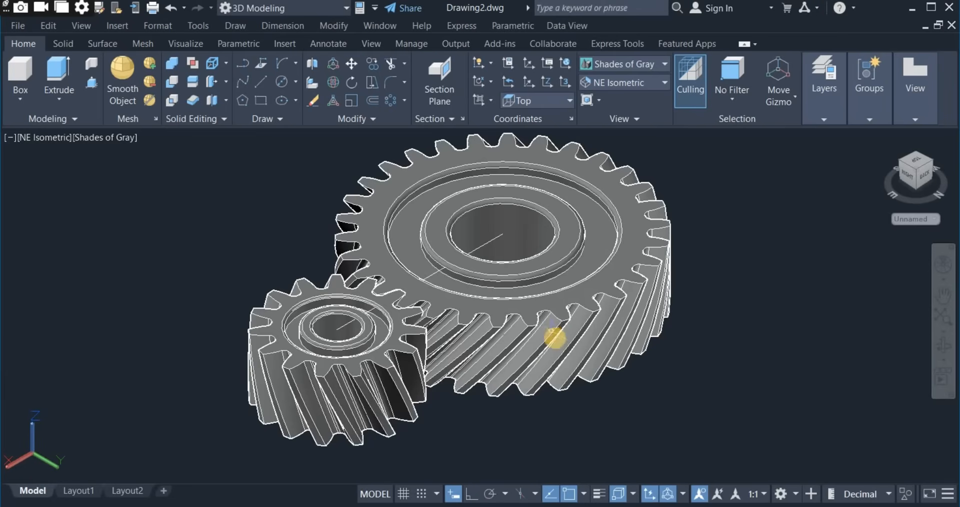
click(535, 244)
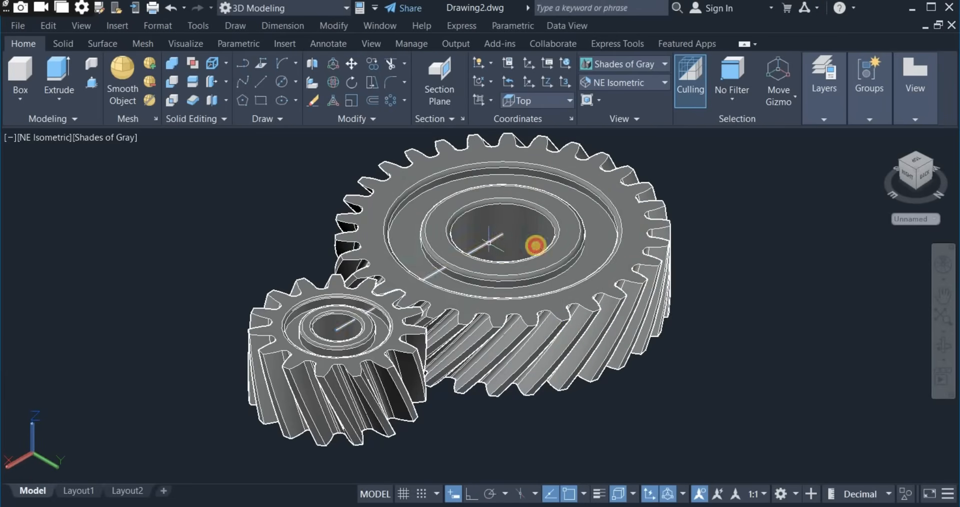
right_click(716, 220)
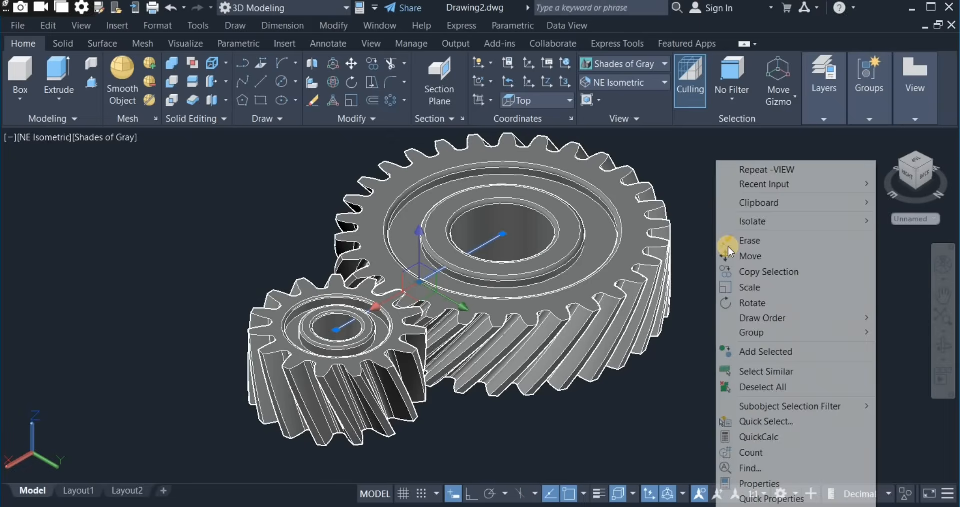
click(740, 243)
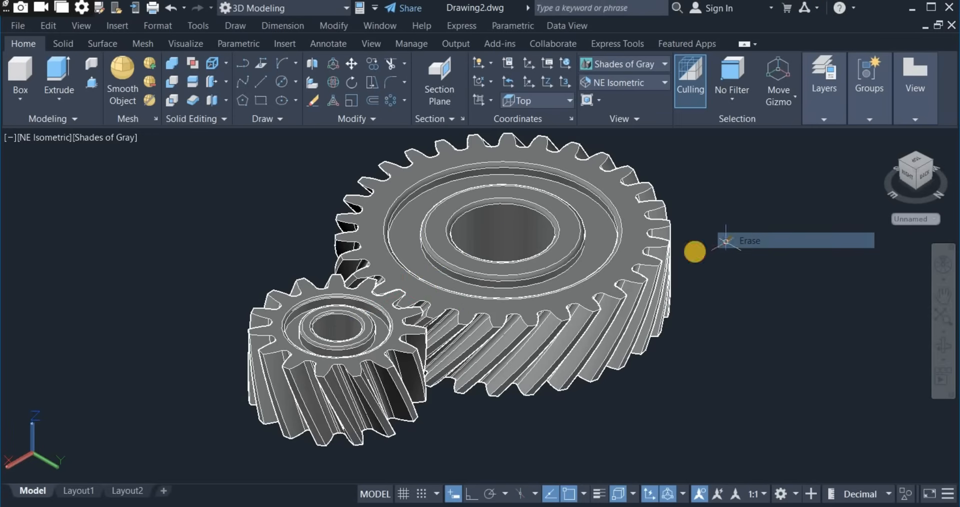
Show the gears in the Realistic visual style and orbit them to a view from the back and above
click(629, 67)
click(794, 117)
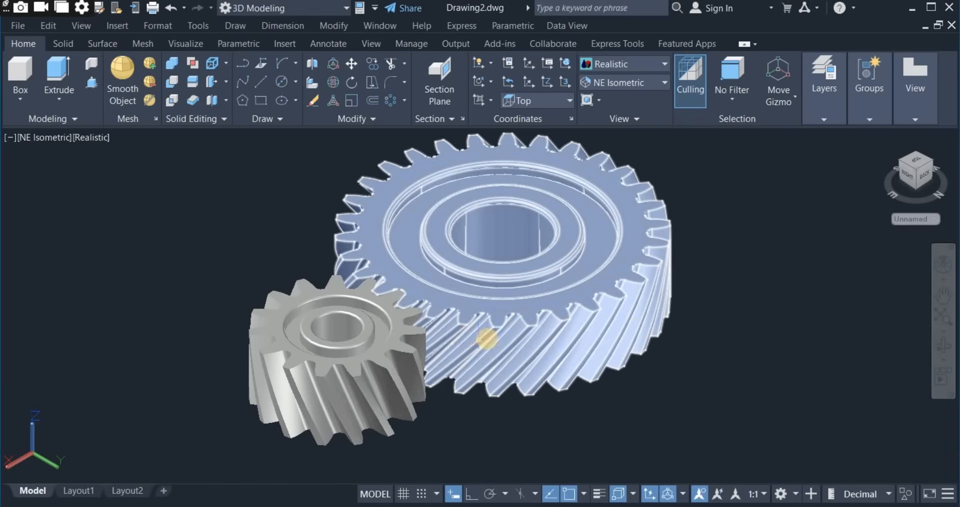
click(944, 345)
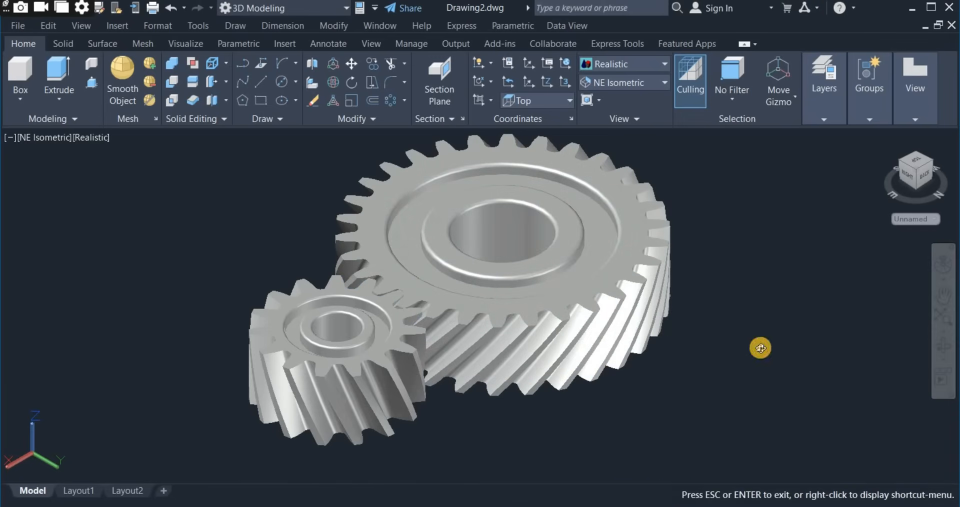
drag(758, 344, 664, 379)
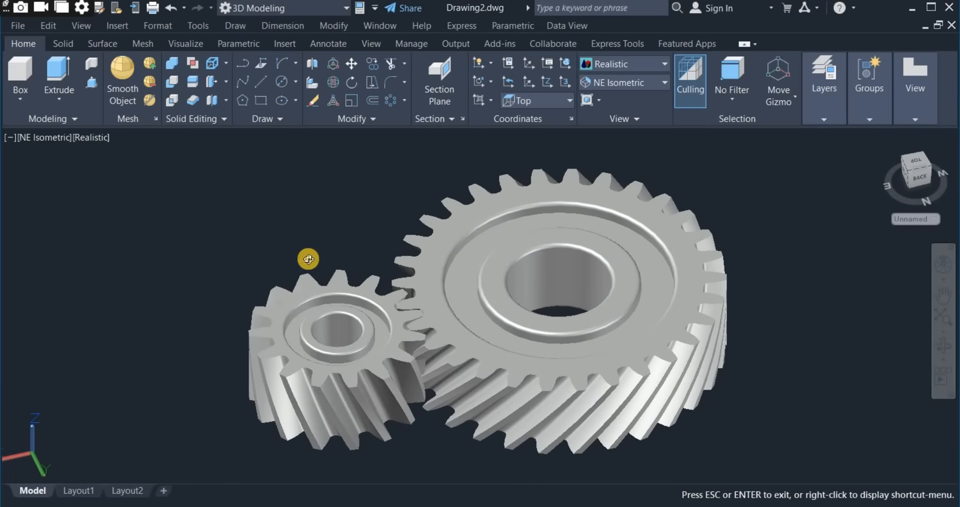
right_click(321, 199)
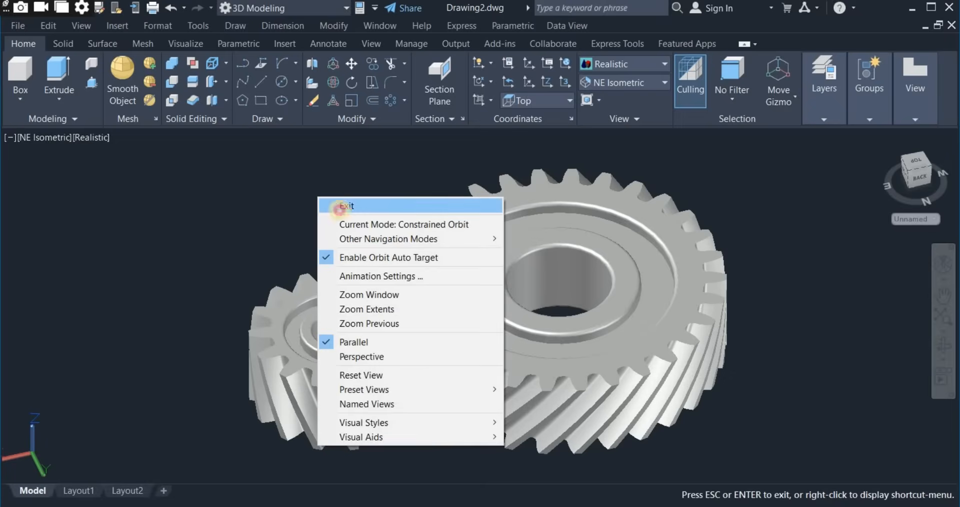
click(331, 203)
click(497, 306)
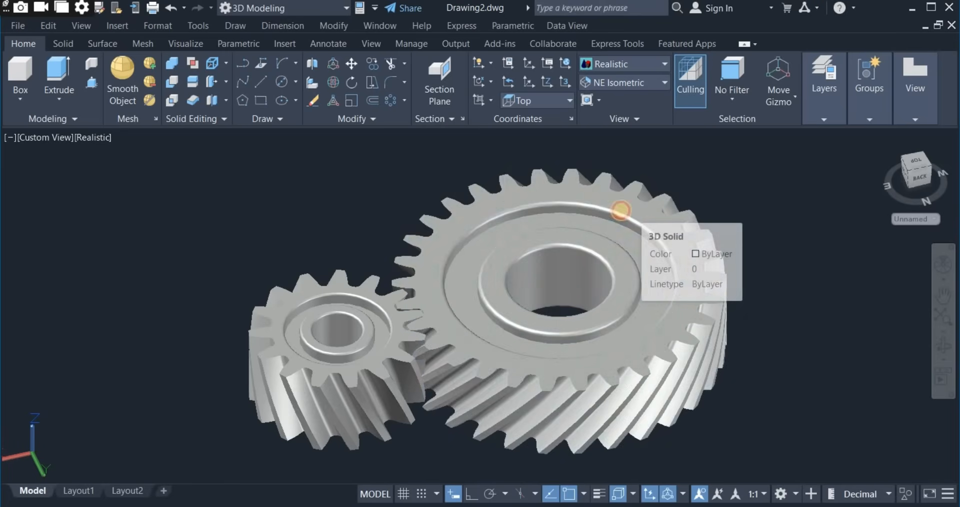
Change the colour of both gear solids to index Color 40
click(615, 220)
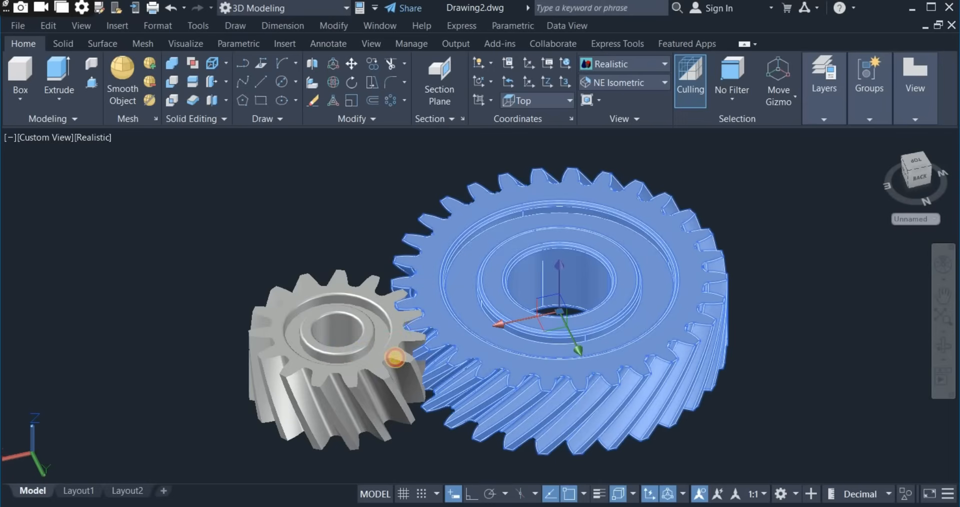
click(380, 365)
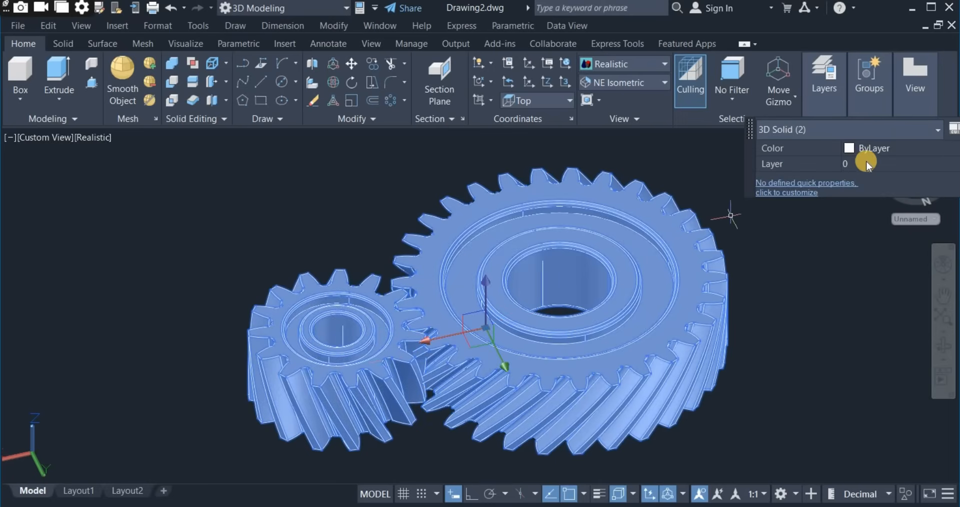
click(869, 148)
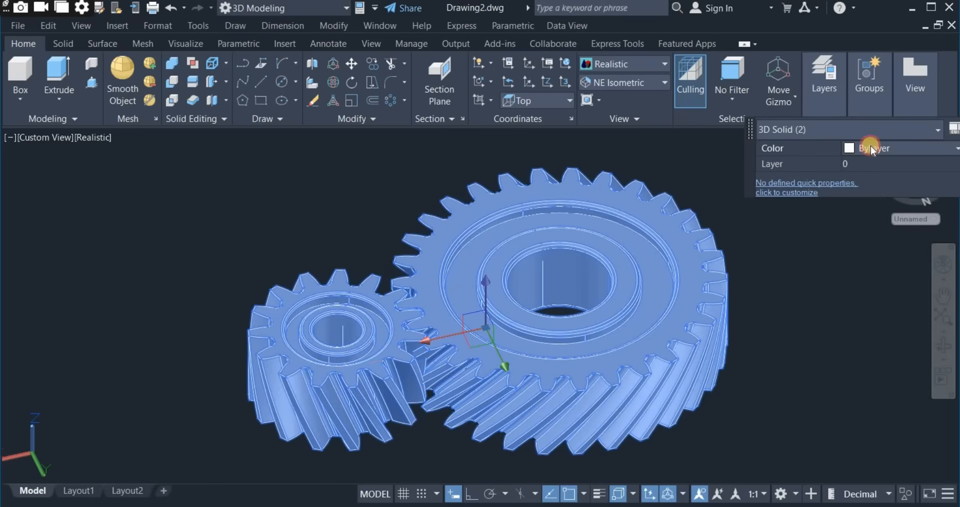
click(871, 148)
click(880, 276)
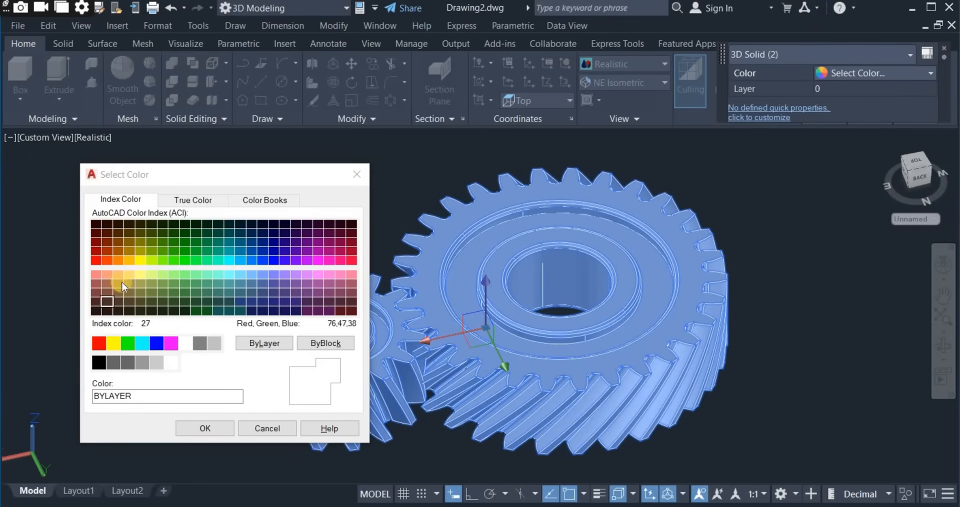
click(128, 260)
click(202, 428)
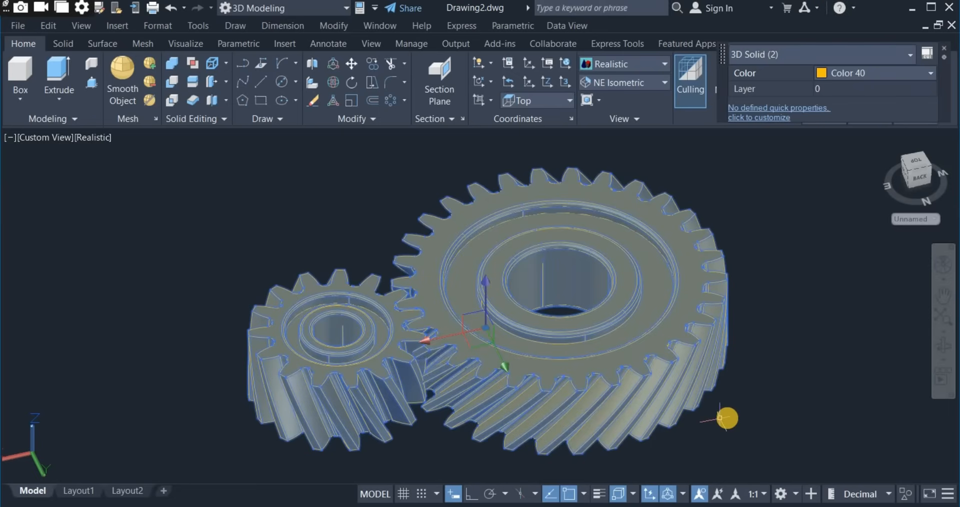
key(Escape)
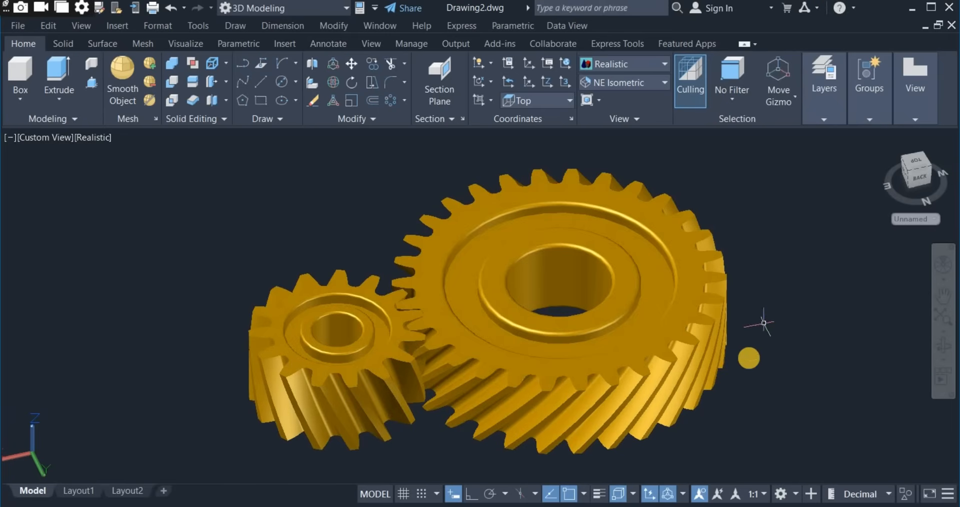
click(515, 307)
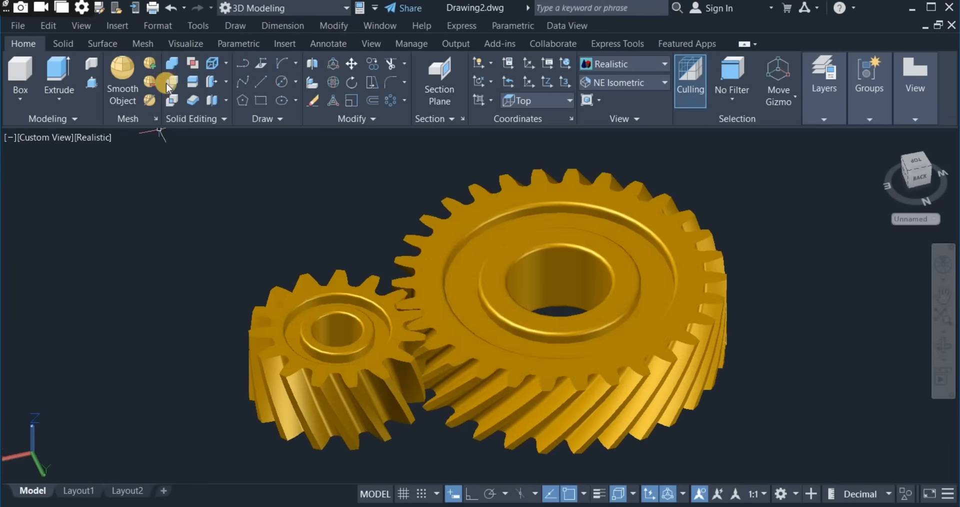
Turn on the sunlight, open the render environment and exposure settings, and keep the current exposure
click(185, 44)
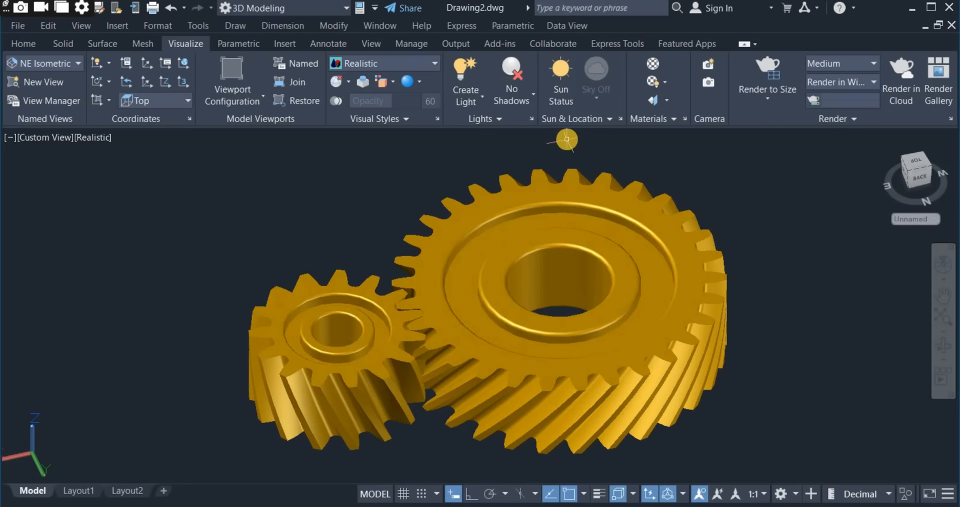
click(559, 74)
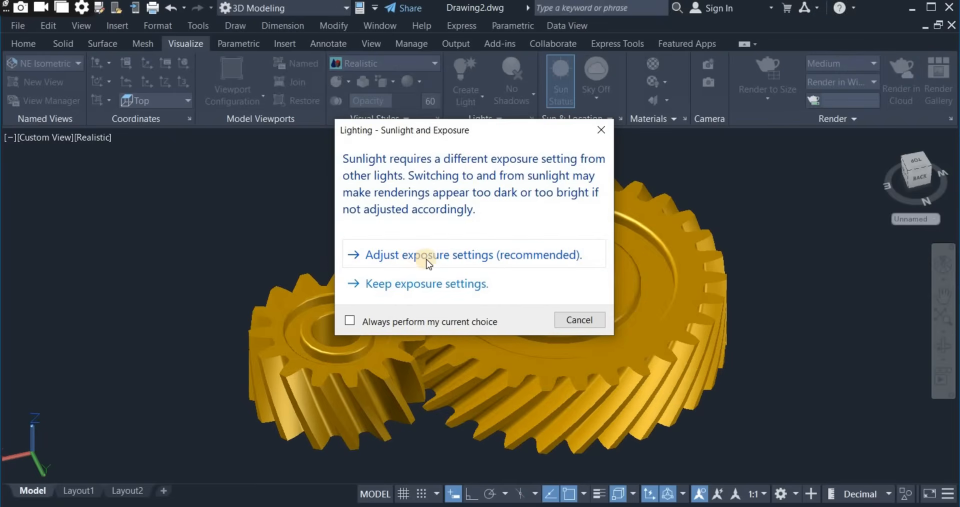
click(455, 258)
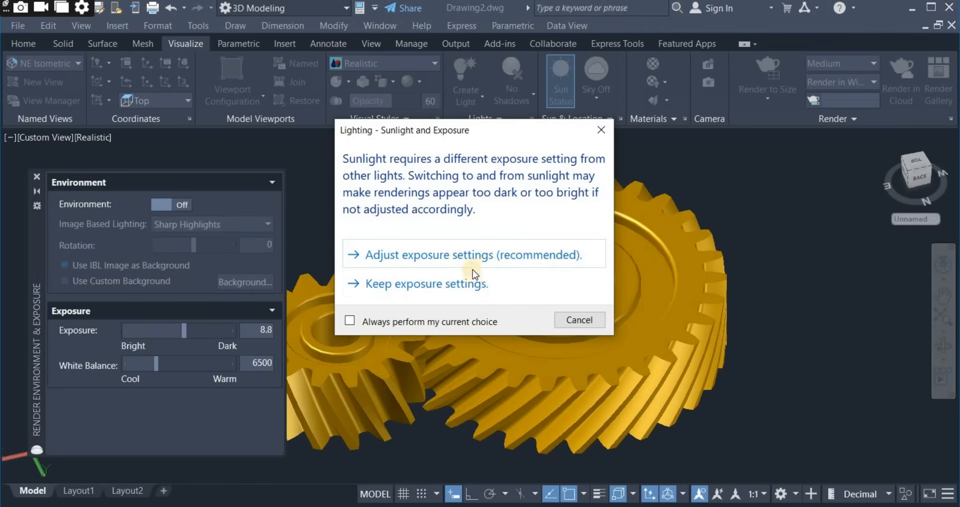
click(480, 283)
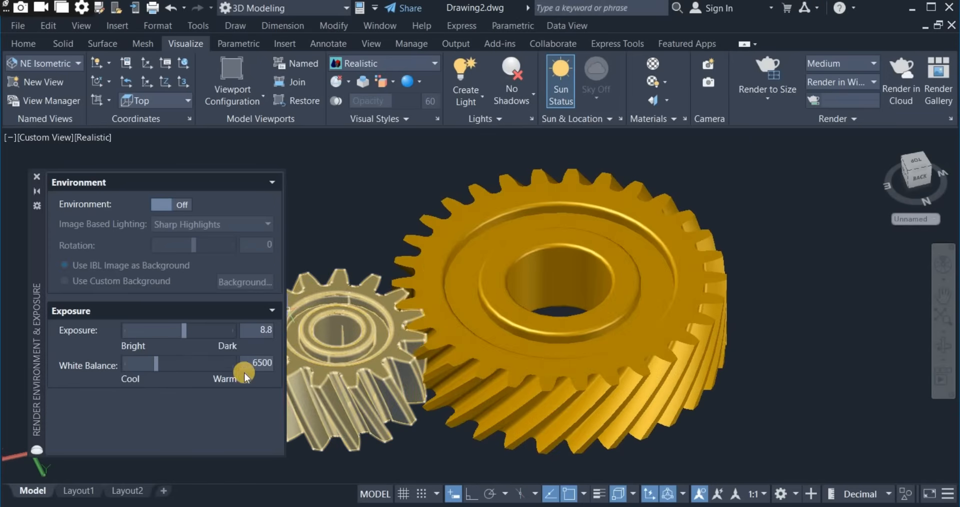
Enable the render environment with a custom background and set the background type to Gradient
click(159, 208)
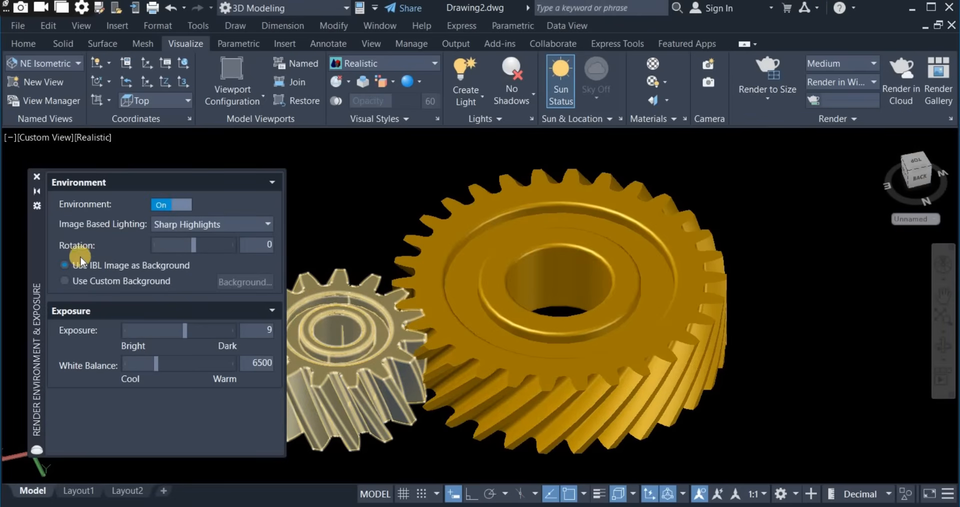
click(68, 281)
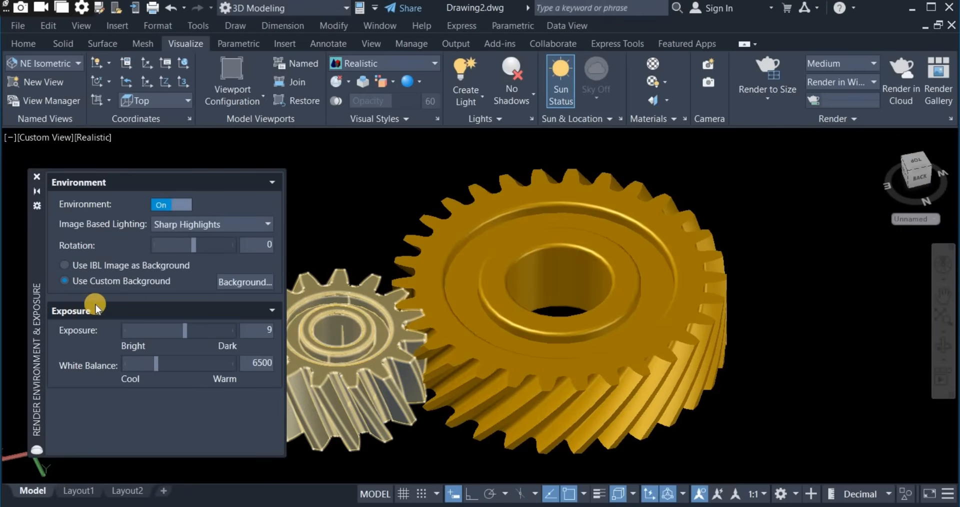
click(244, 283)
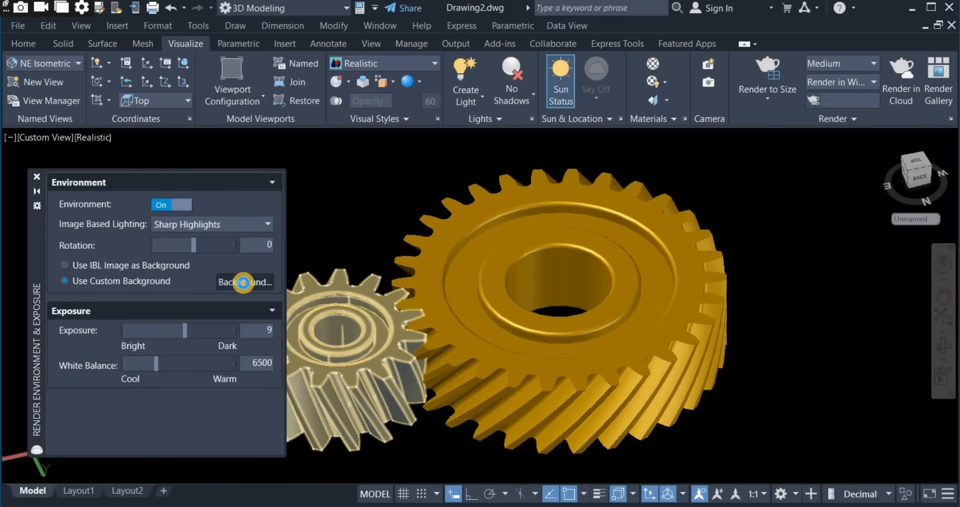
click(243, 283)
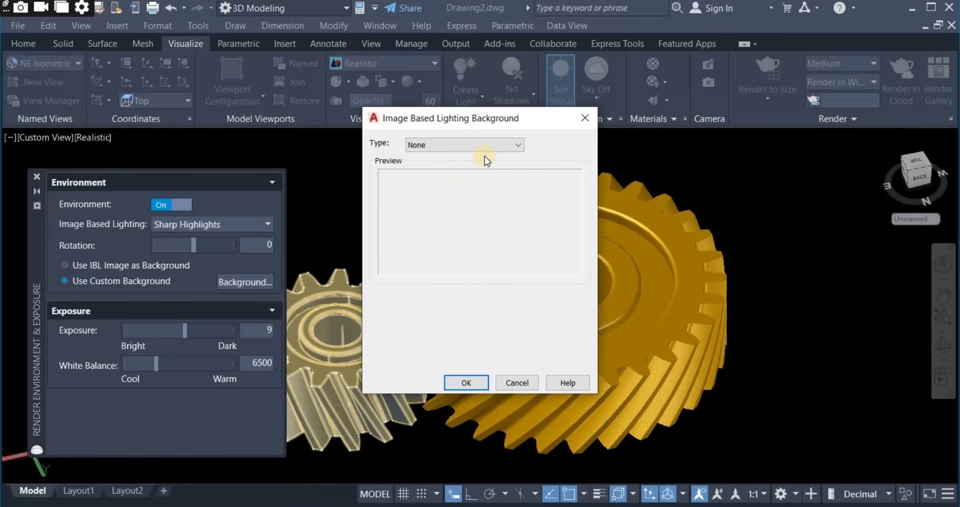
click(519, 144)
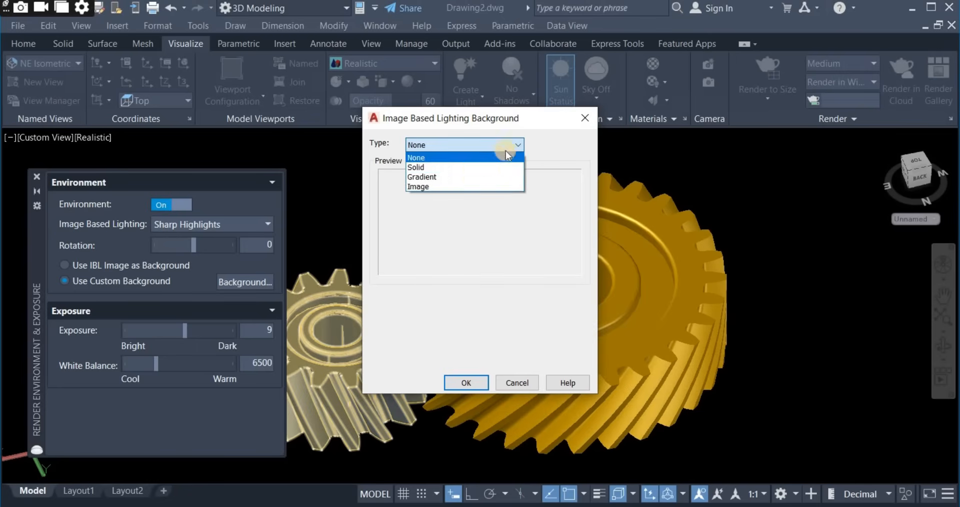
click(473, 180)
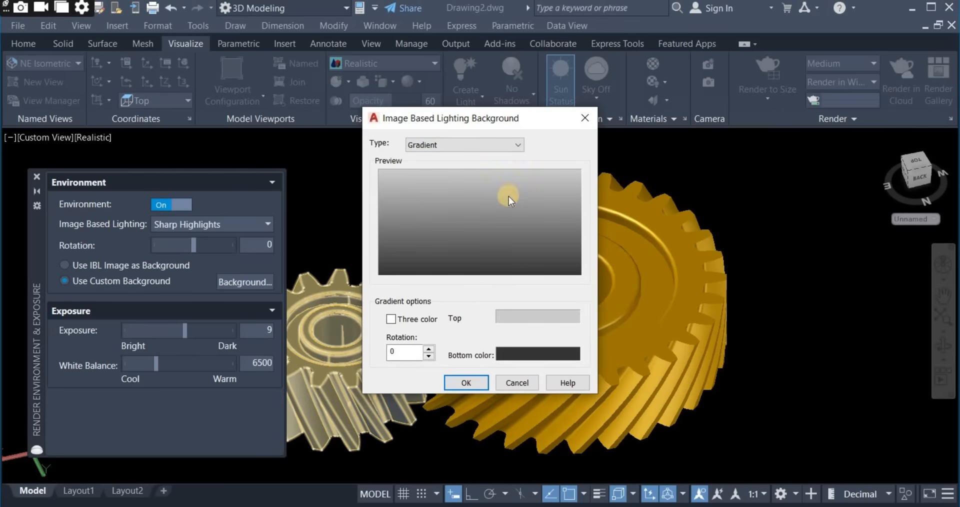
Set the gradient's top colour to RGB 237,237,237 and bottom colour to index 140, apply it, and close the environment settings
click(532, 323)
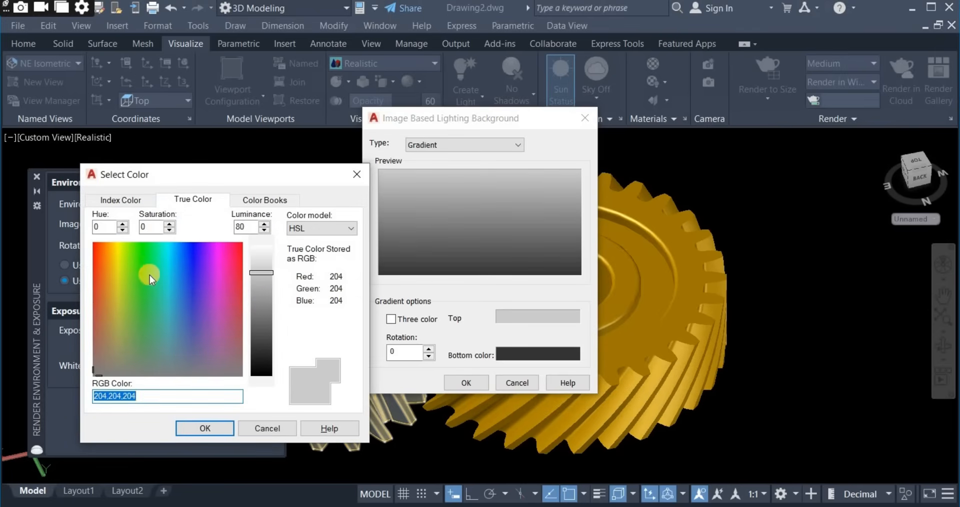
click(265, 261)
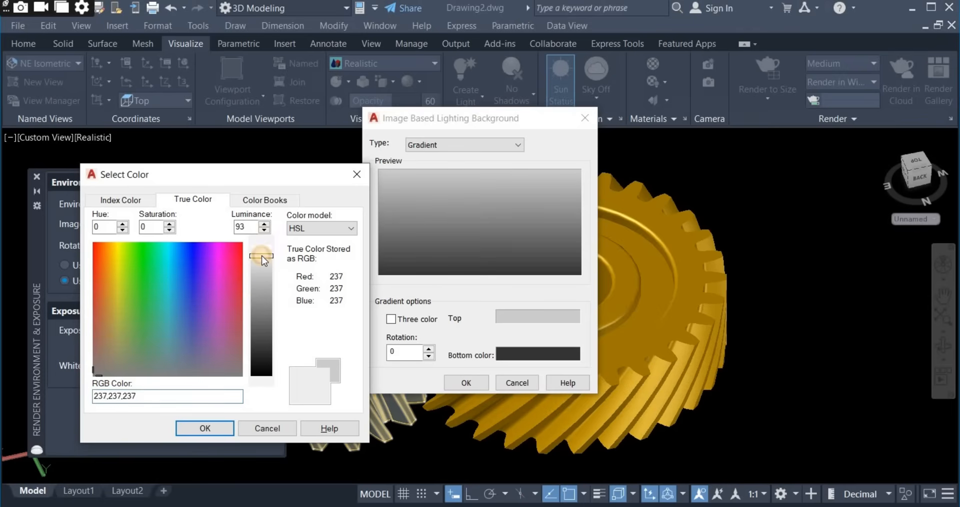
click(211, 429)
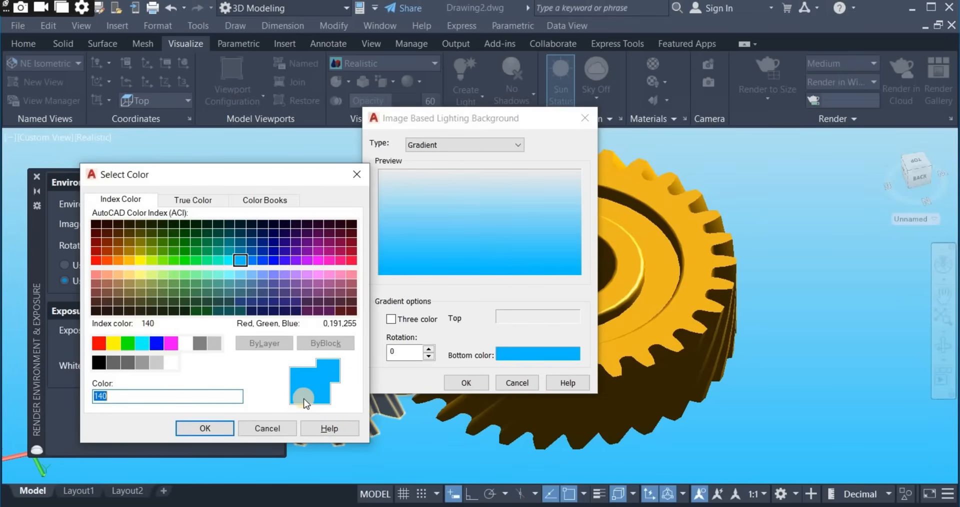
click(239, 263)
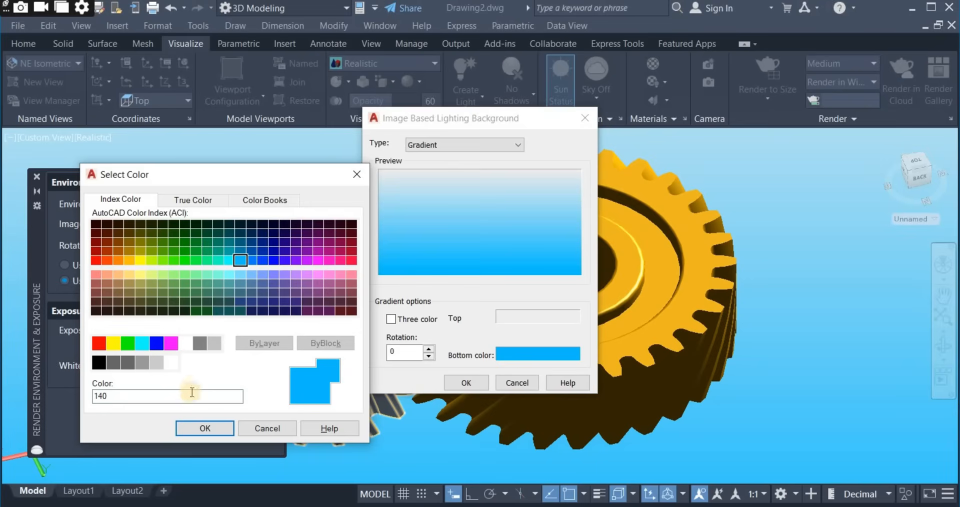
click(205, 426)
click(458, 380)
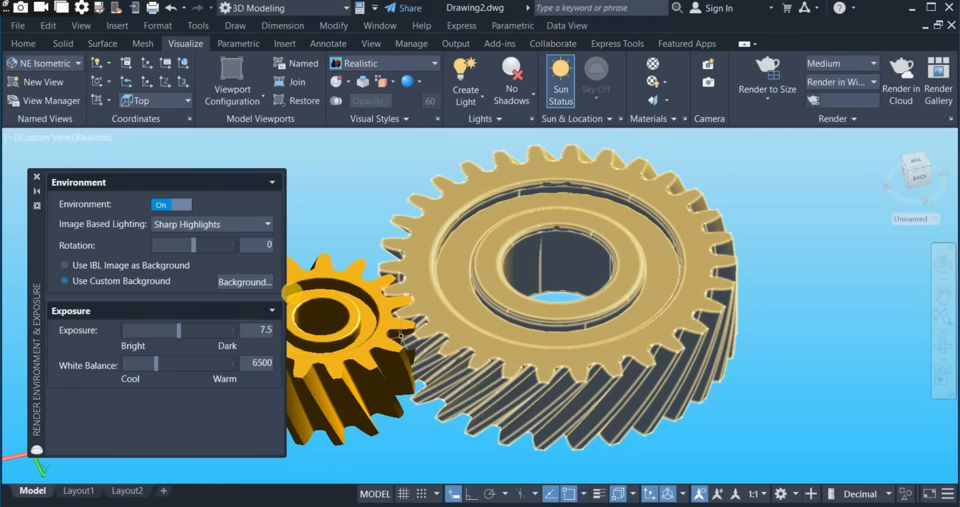
click(37, 179)
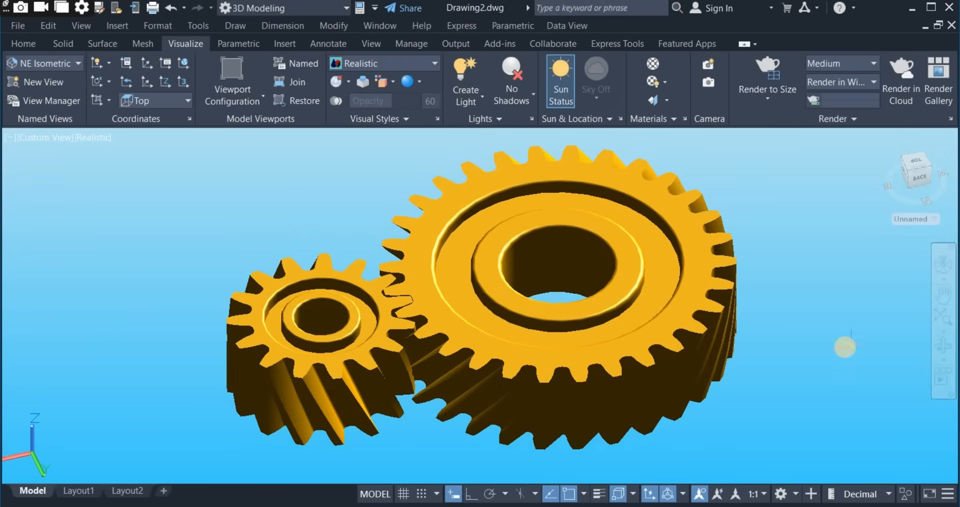
Examine the meshed gears against the gradient background in a slightly orbited, closer view from the back and above
middle_drag(816, 334, 807, 342)
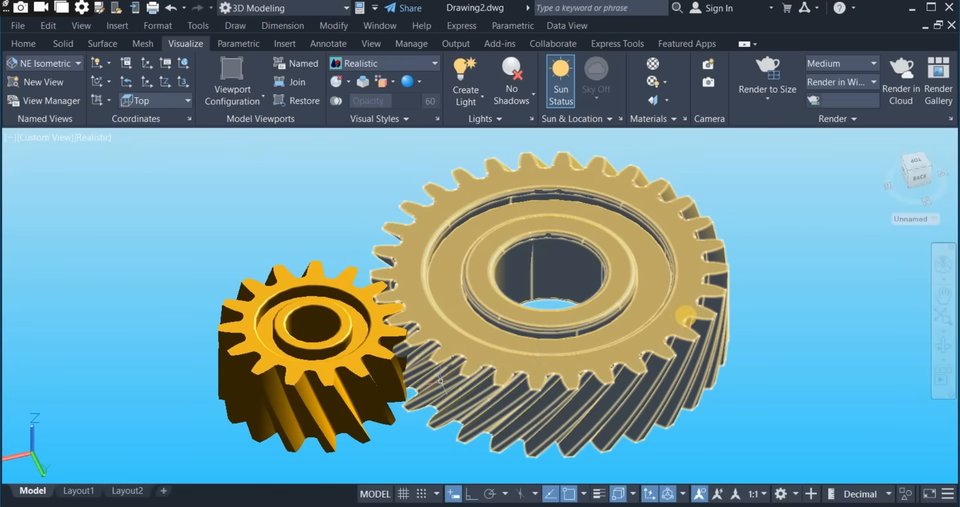
click(943, 346)
mouse_move(874, 358)
mouse_down()
mouse_move(866, 324)
mouse_move(866, 385)
mouse_move(876, 355)
mouse_up()
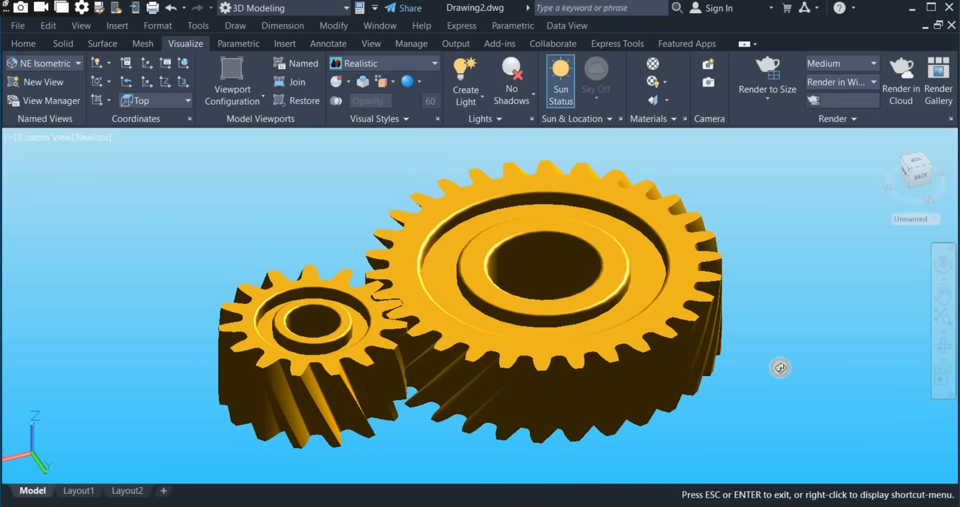
mouse_move(778, 367)
mouse_down()
mouse_move(879, 337)
mouse_move(907, 352)
mouse_move(930, 332)
mouse_move(930, 349)
mouse_move(899, 350)
mouse_move(905, 331)
mouse_move(849, 220)
mouse_up()
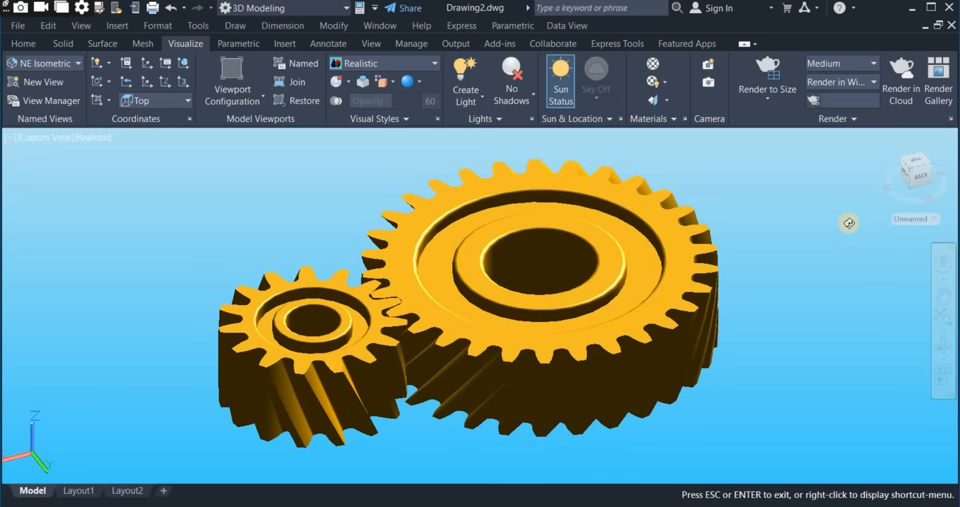
scroll(744, 192, up, 1)
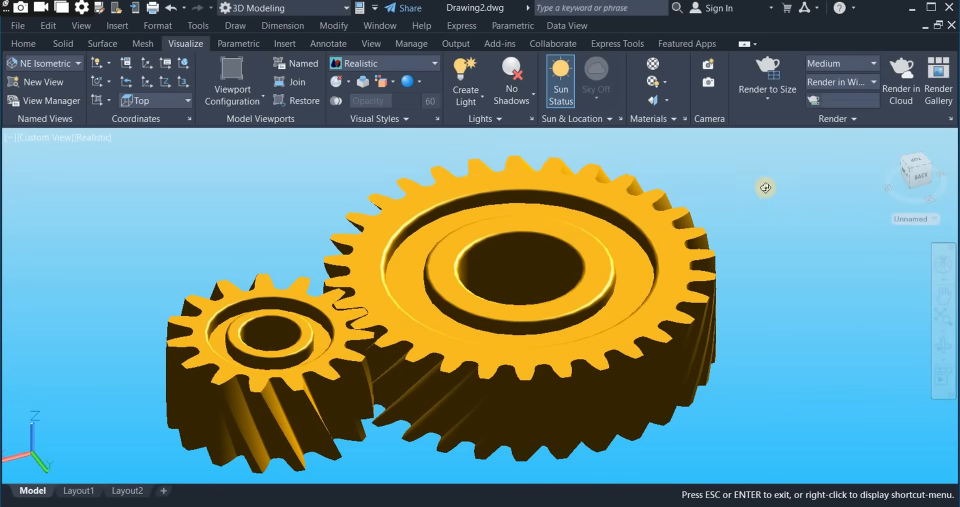
middle_drag(909, 246, 936, 246)
key(Escape)
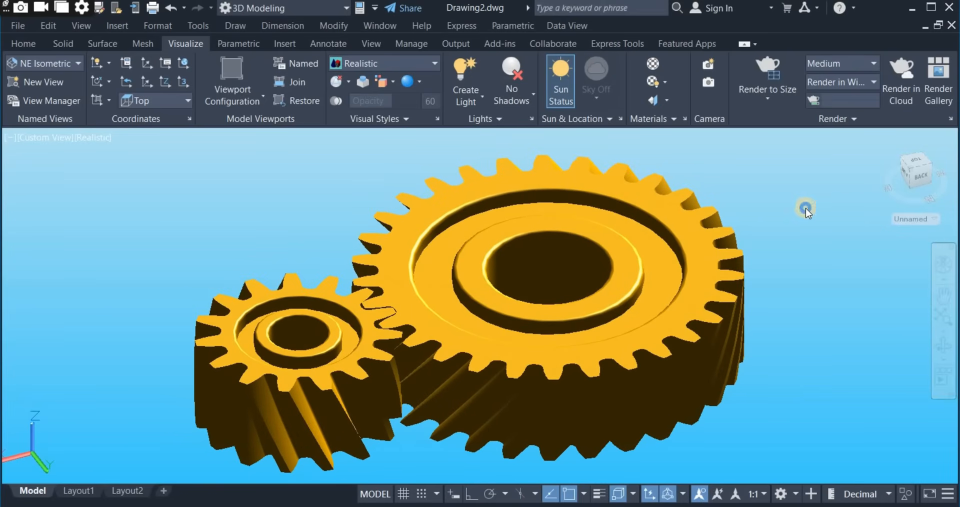
right_click(807, 210)
click(837, 217)
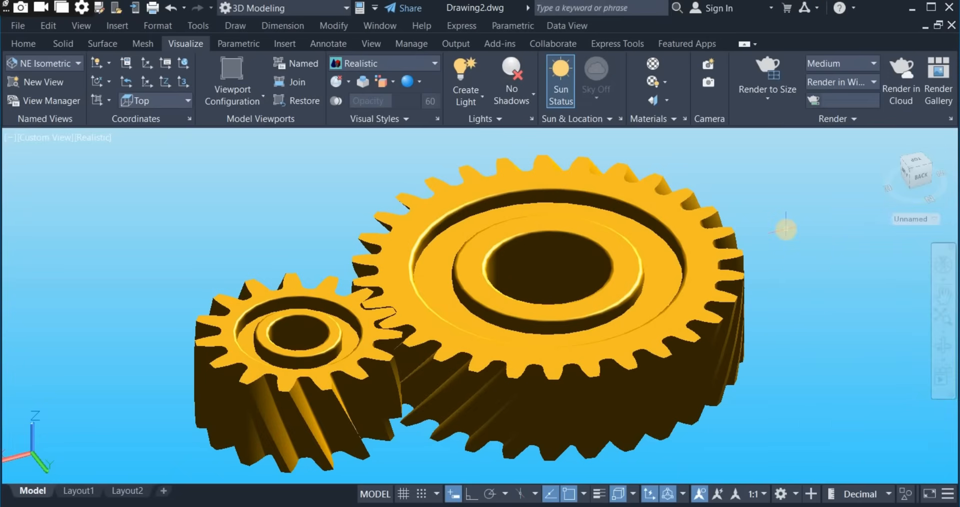